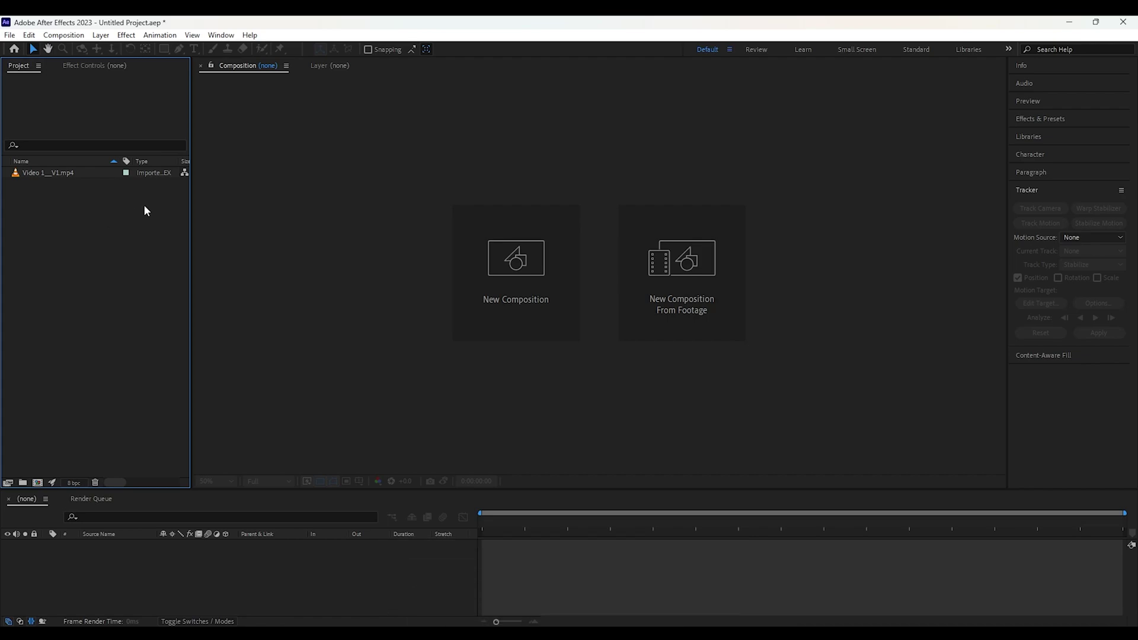
- Build the 'Video 1__V1' composition from Video 1__V1.mp4 and shift the footage in the viewer
click(65, 176)
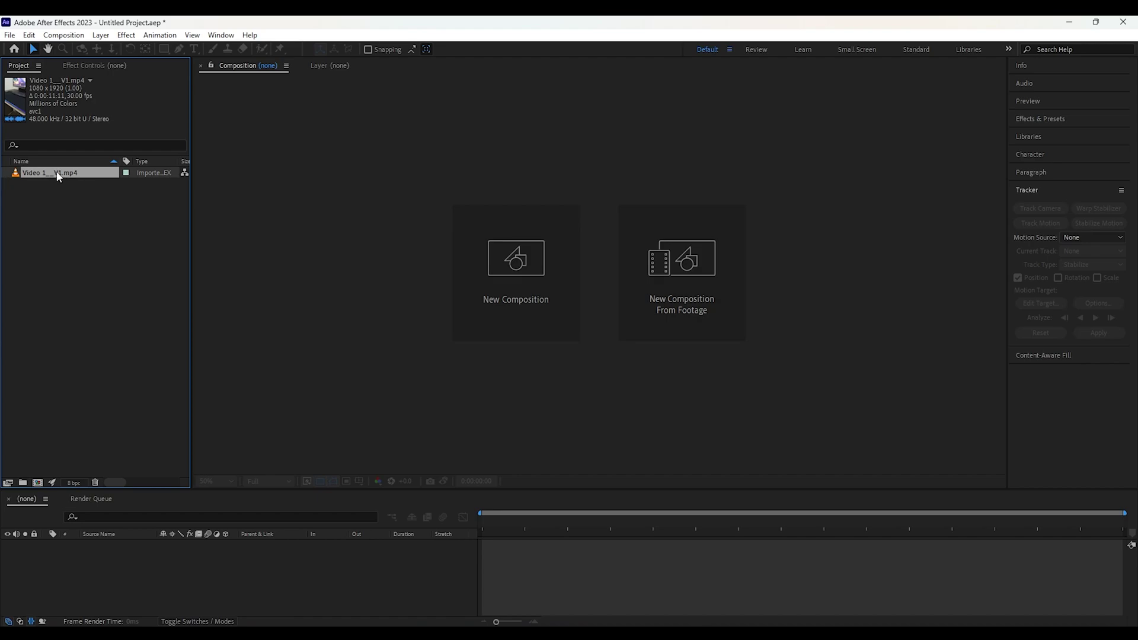
drag(57, 176, 39, 483)
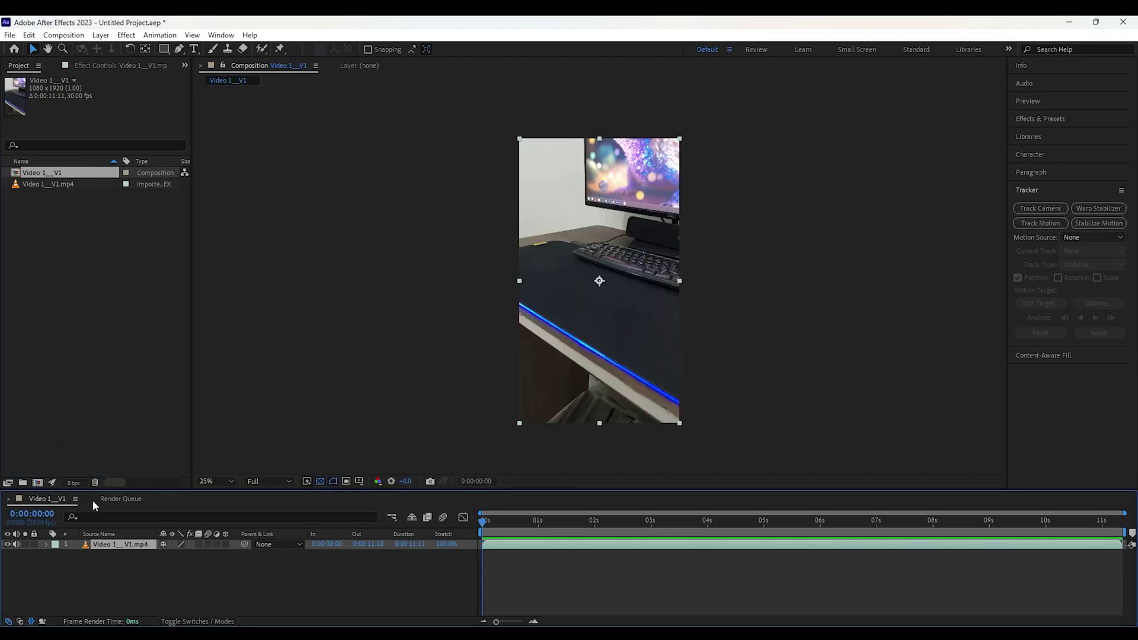
drag(544, 388, 581, 297)
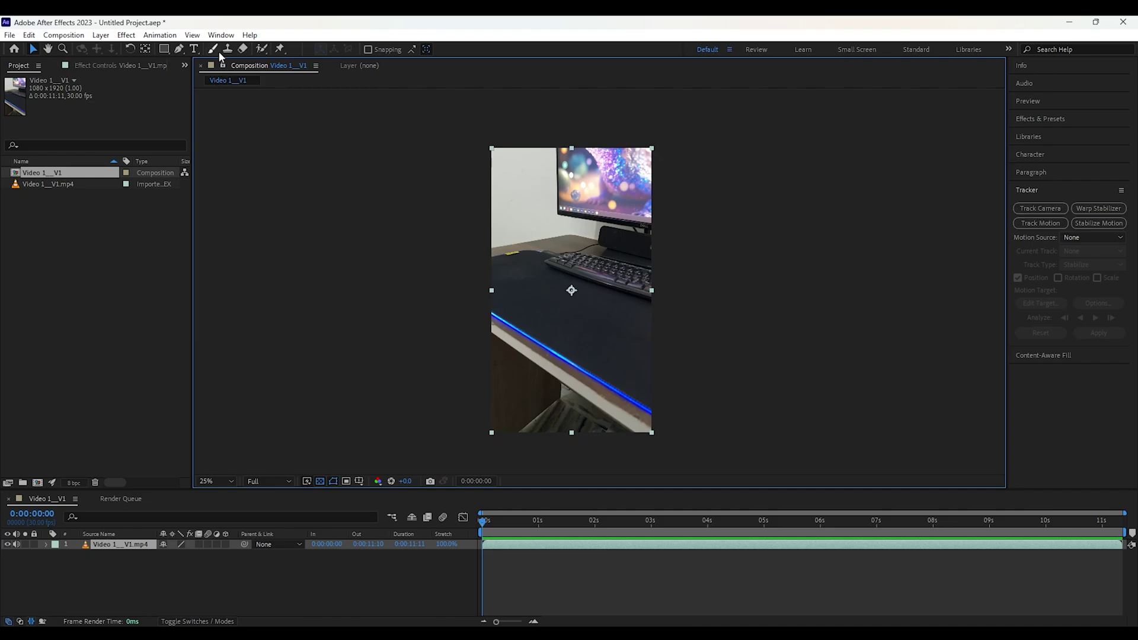
- Solve a 3D camera track on the desk clip and lasso the keyboard's track points
click(221, 35)
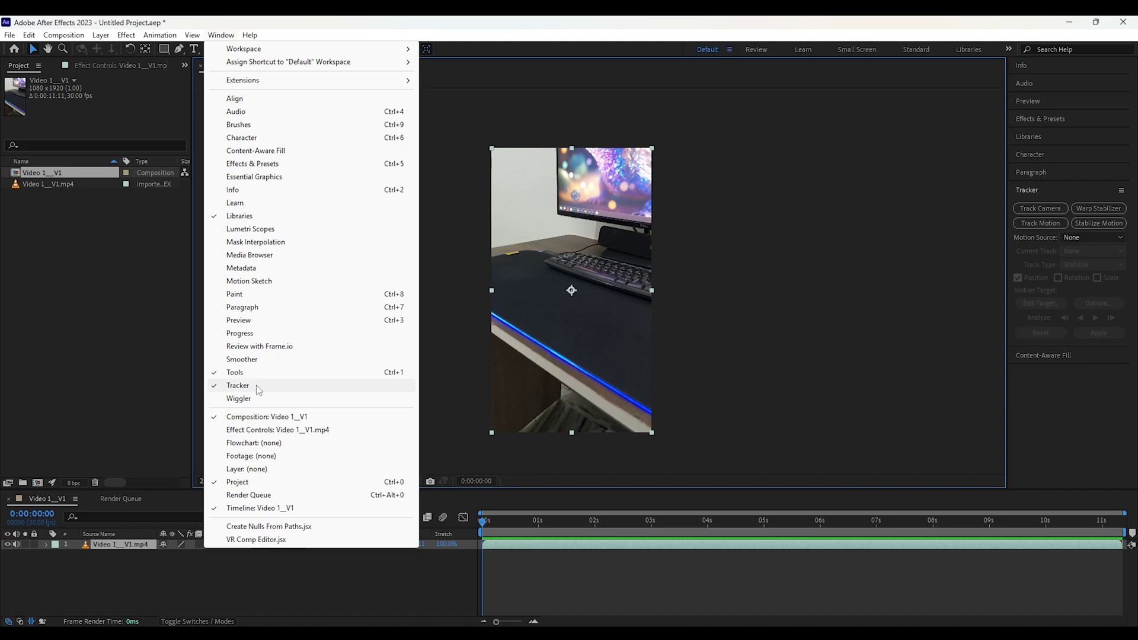
click(742, 377)
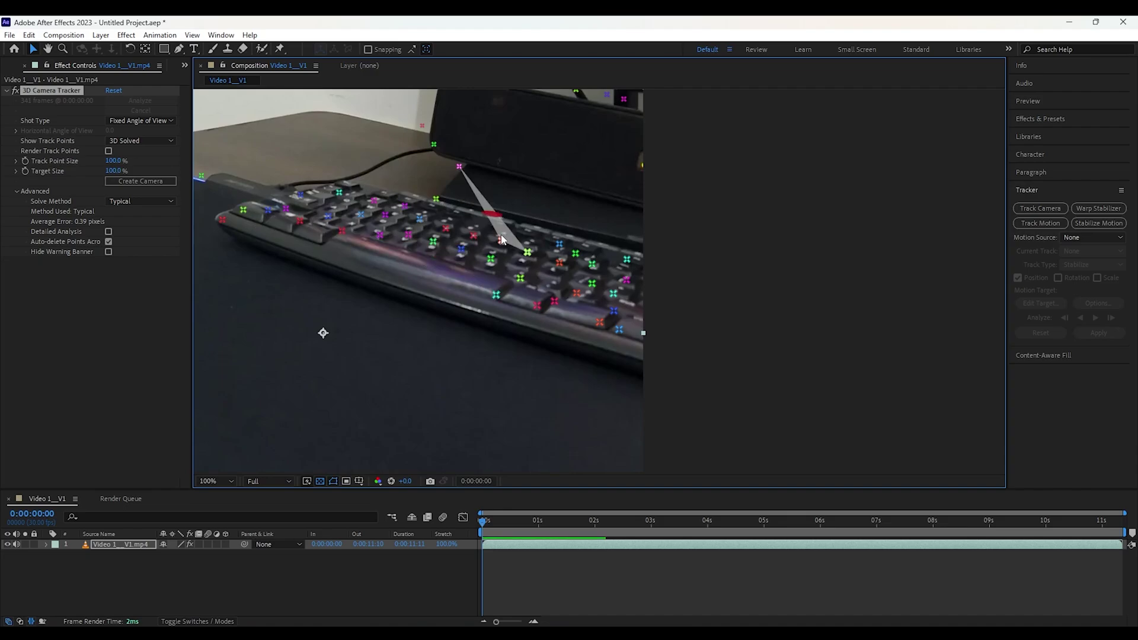
mouse_move(323, 186)
mouse_down()
mouse_move(635, 281)
mouse_move(559, 263)
mouse_up()
- Create Track Solid 1 and a 3D Tracker Camera from the selected track points
right_click(495, 252)
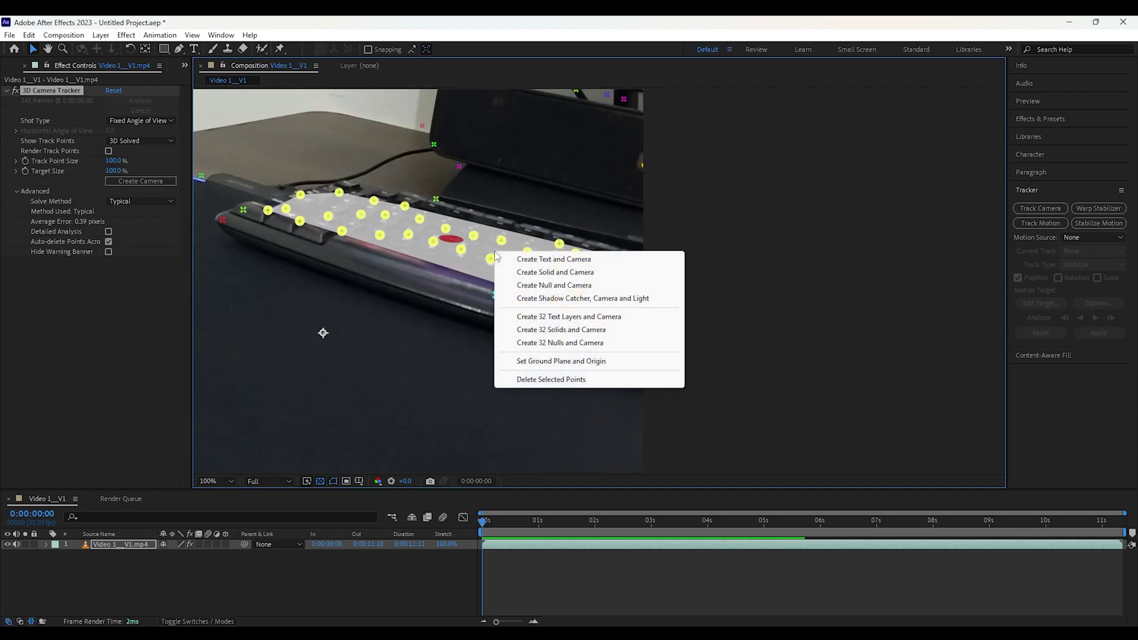
click(525, 272)
click(153, 587)
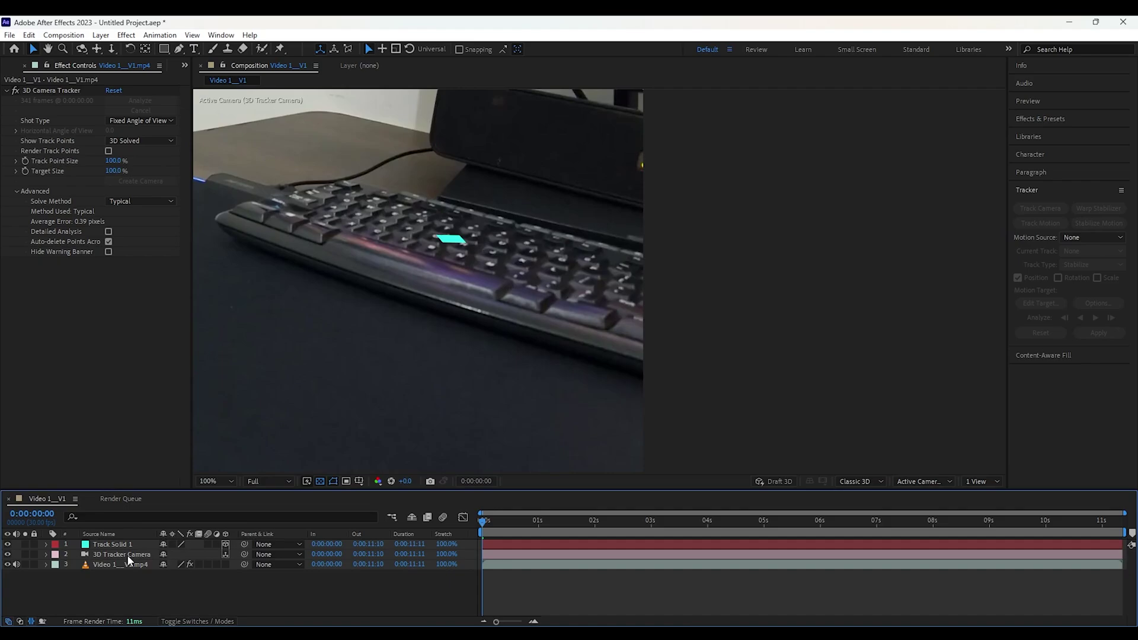
click(127, 554)
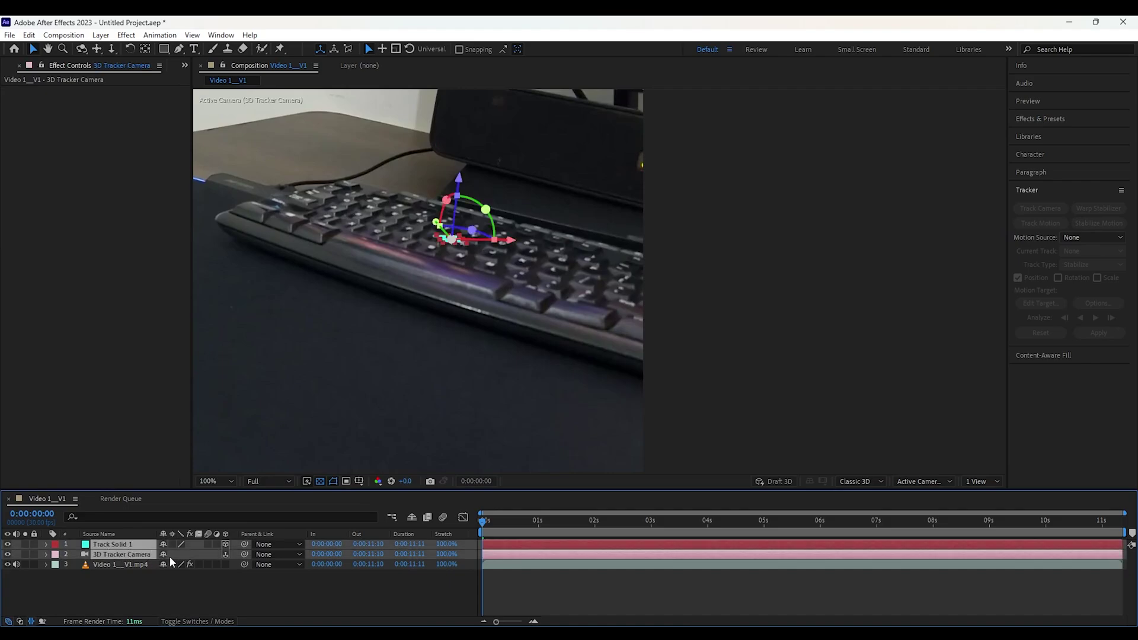
mouse_move(460, 306)
middle_down()
mouse_move(466, 292)
mouse_move(554, 280)
mouse_move(533, 274)
middle_up()
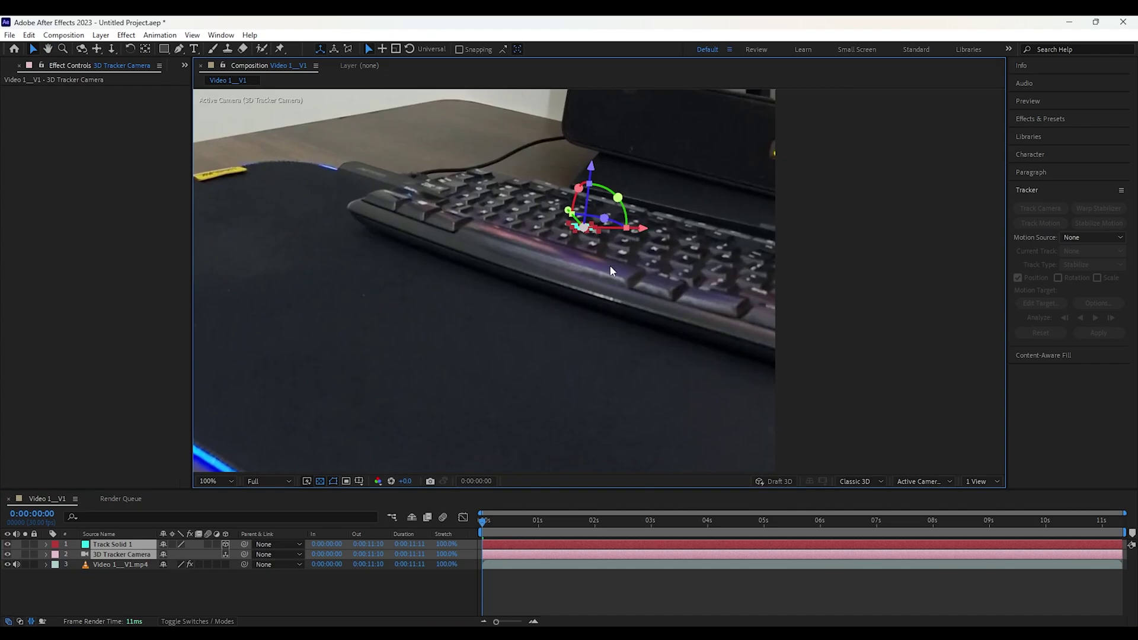
- Move Track Solid 1 down onto the desk mat and rotate it to match the mat
click(134, 545)
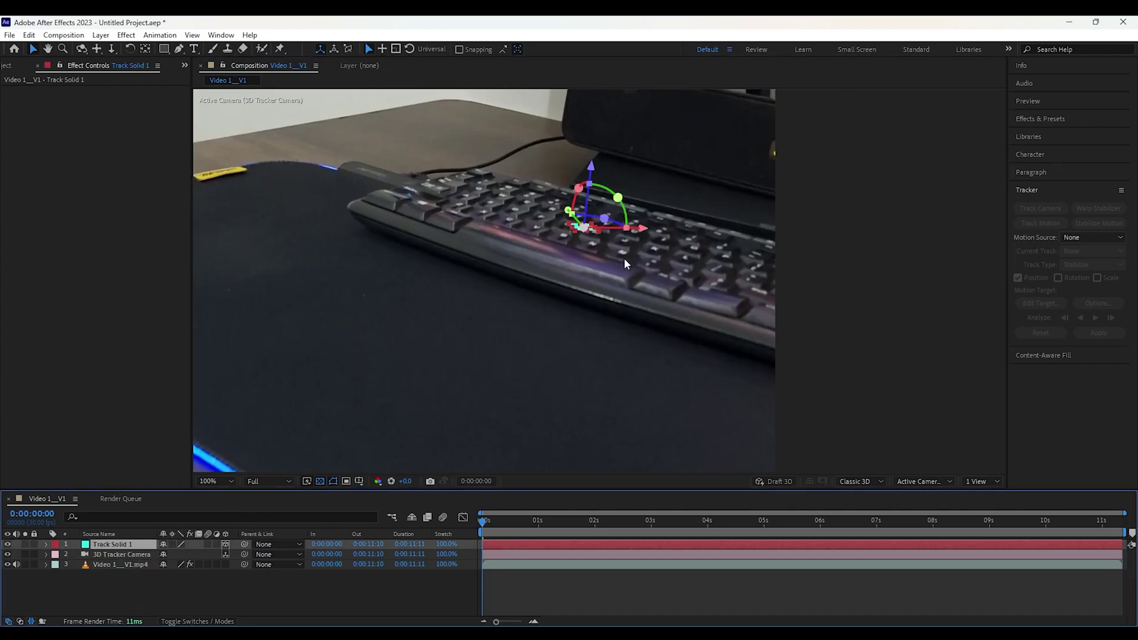
drag(643, 228, 393, 317)
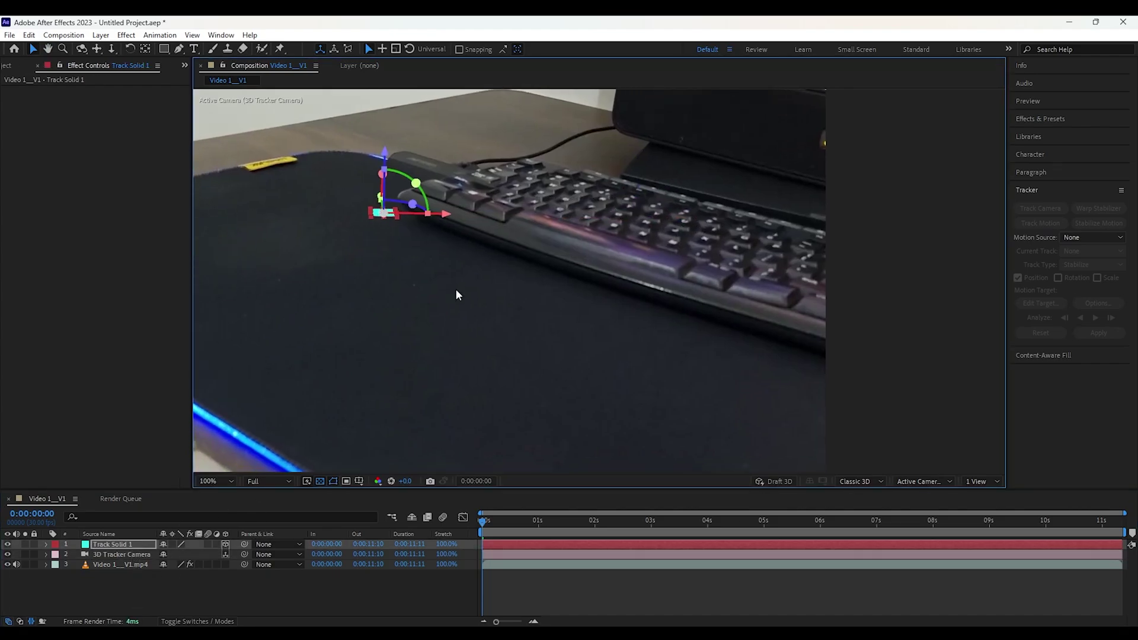
drag(385, 228, 419, 407)
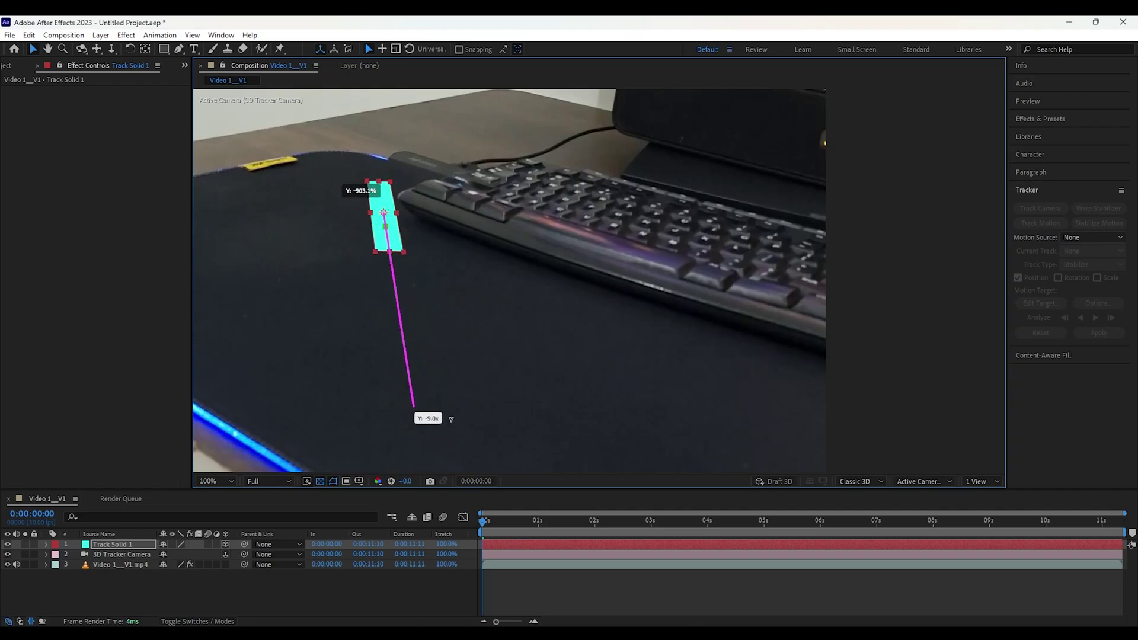
key(ctrl+z)
drag(379, 198, 410, 391)
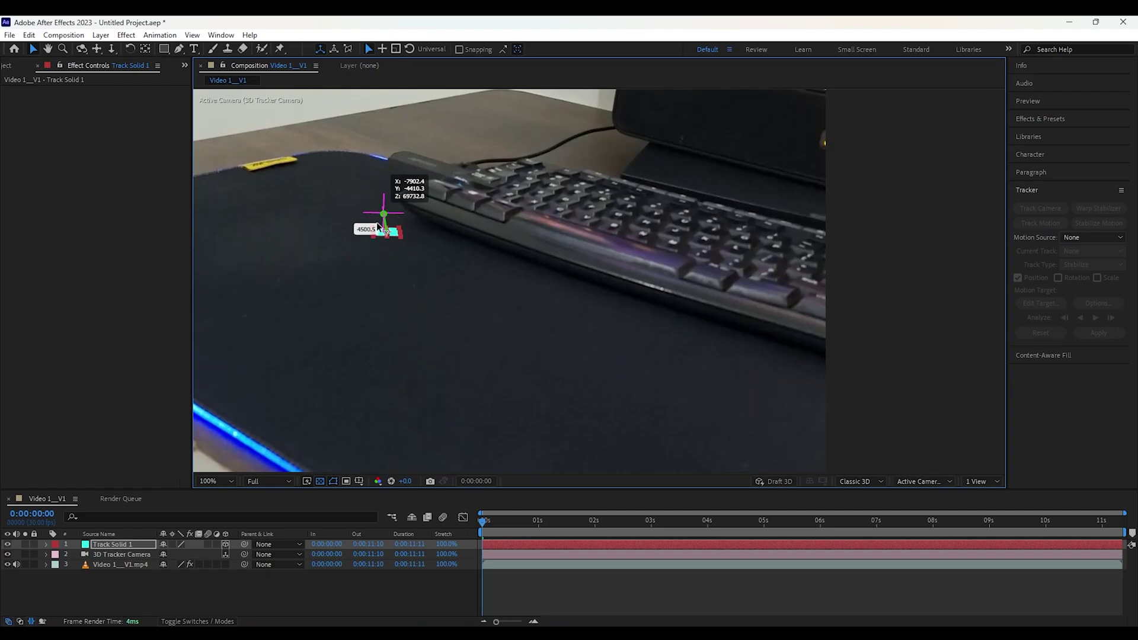
mouse_move(481, 349)
middle_down()
mouse_move(470, 280)
mouse_move(463, 326)
mouse_move(510, 283)
mouse_move(554, 349)
middle_up()
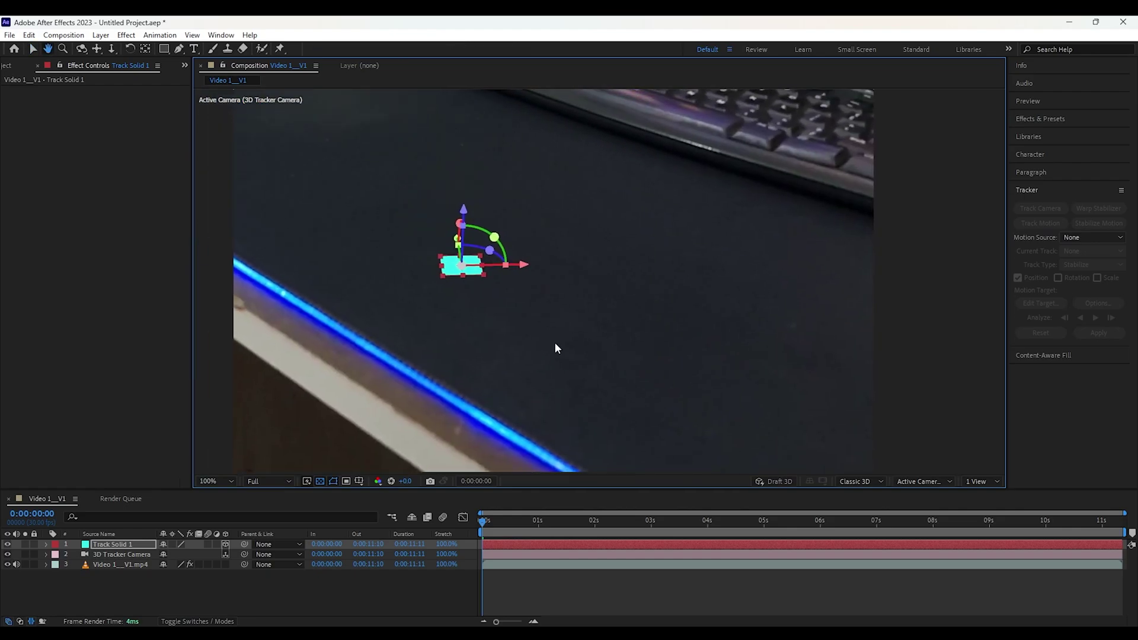
drag(499, 252, 492, 237)
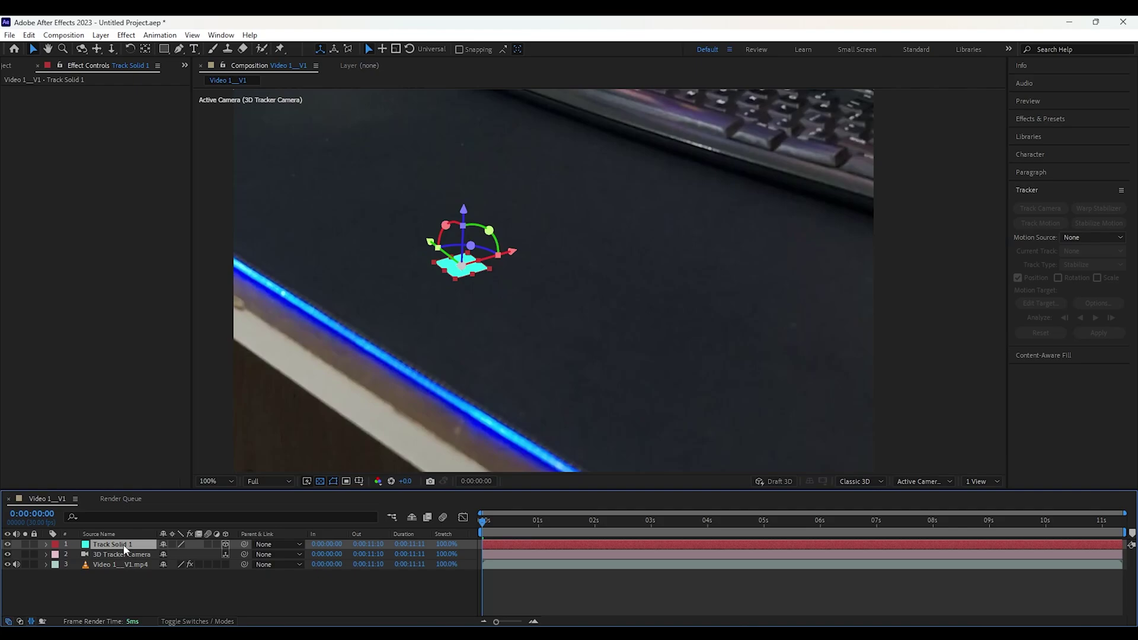
- Scale up Track Solid 1 and rotate it flat along the desk mat's front edge
key(s)
mouse_move(178, 555)
mouse_down()
mouse_move(703, 597)
mouse_move(631, 594)
mouse_up()
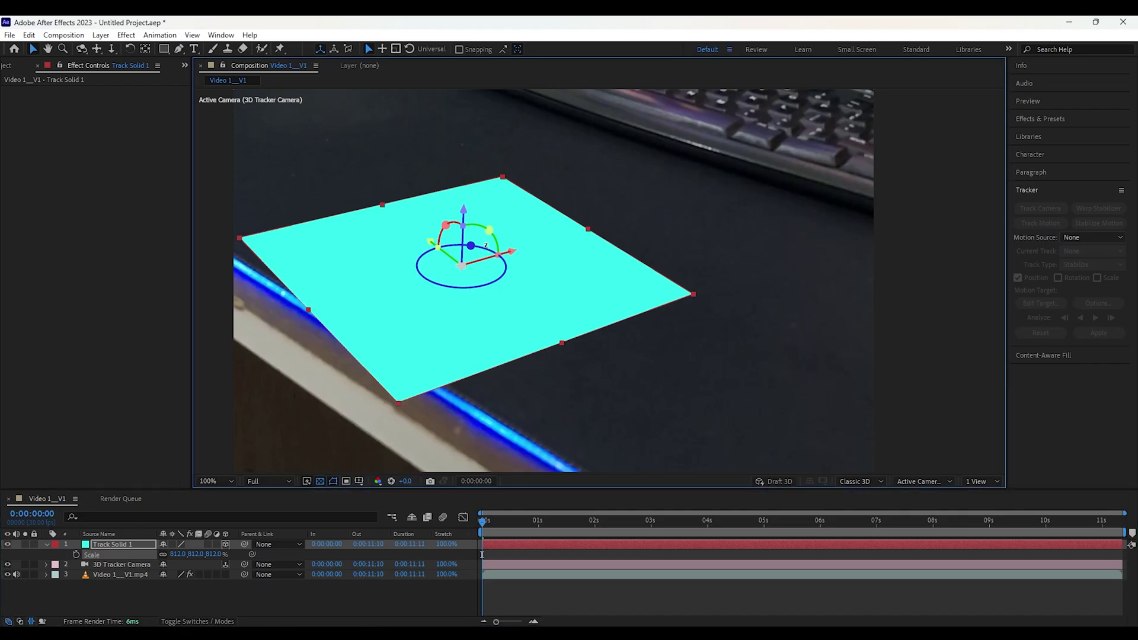
mouse_move(484, 243)
mouse_down()
mouse_move(494, 223)
mouse_move(513, 243)
mouse_up()
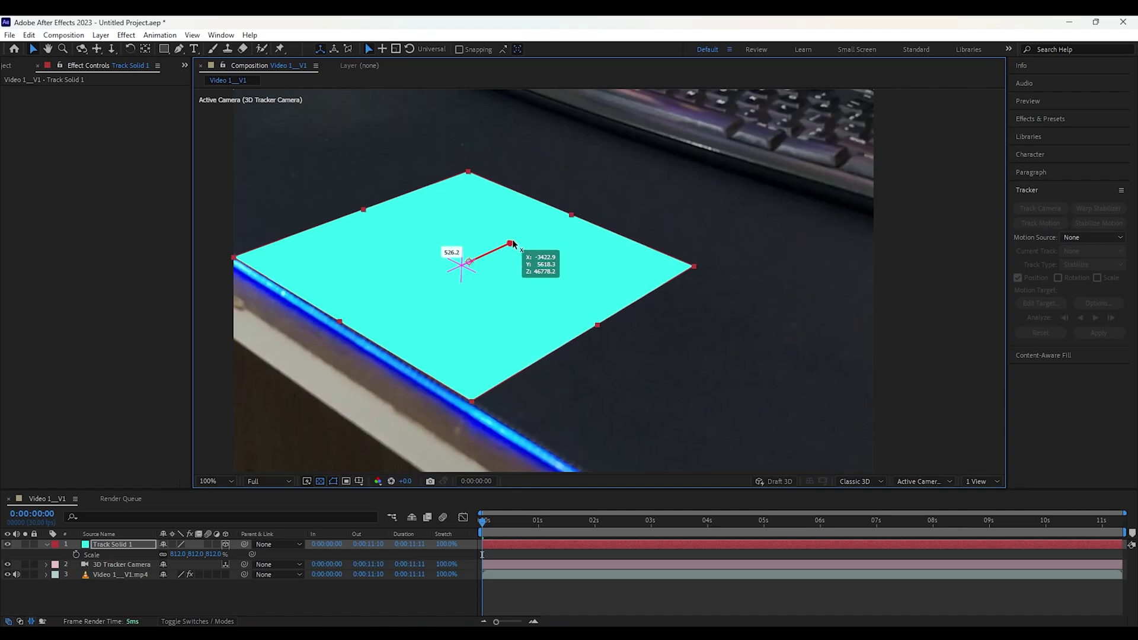
drag(471, 242, 469, 242)
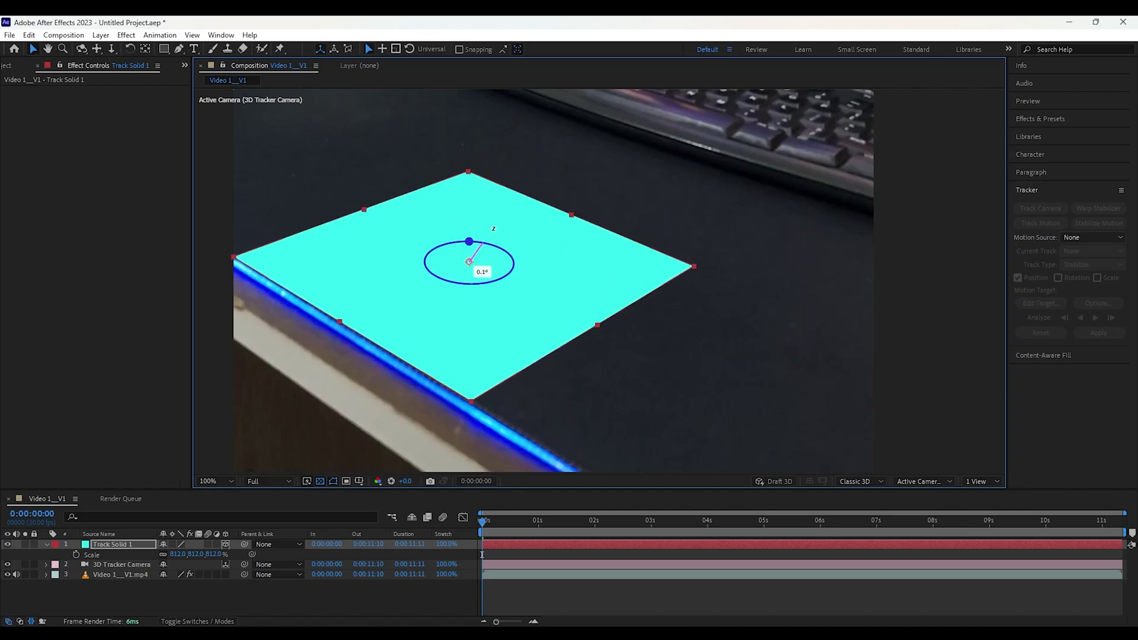
scroll(534, 284, down, 2)
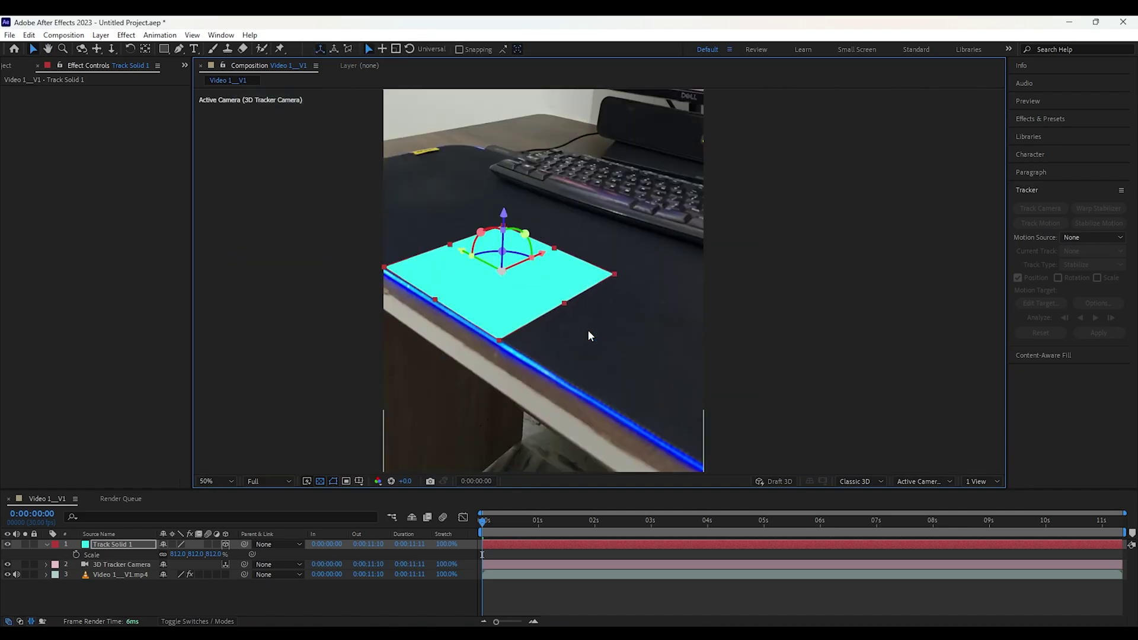
mouse_move(513, 346)
mouse_down()
mouse_move(590, 388)
mouse_move(585, 397)
mouse_up()
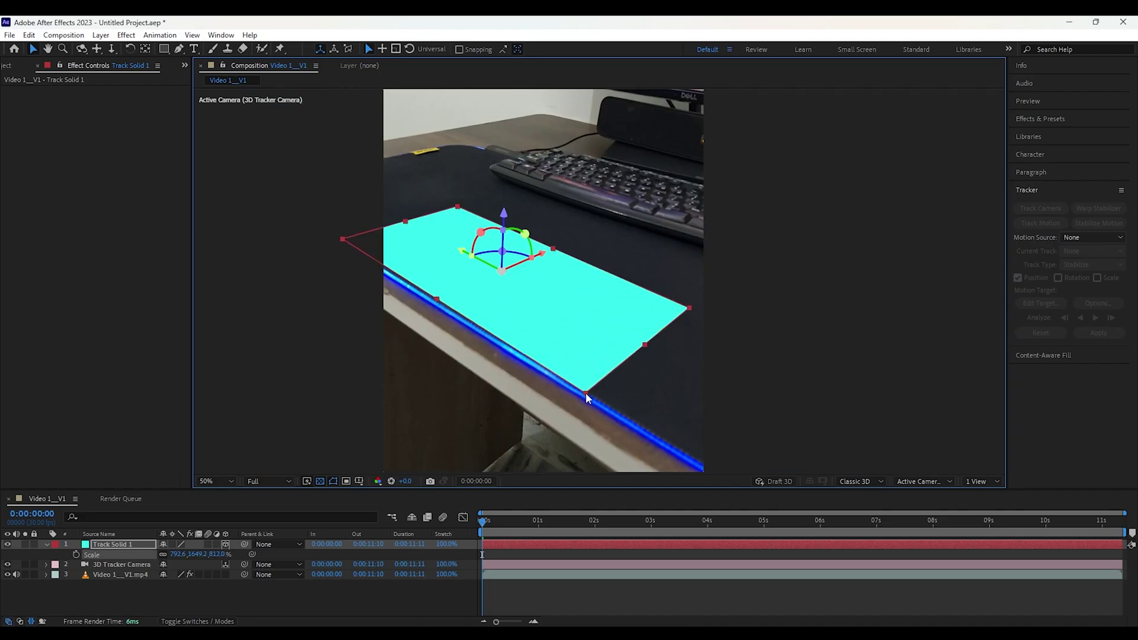
scroll(500, 348, up, 2)
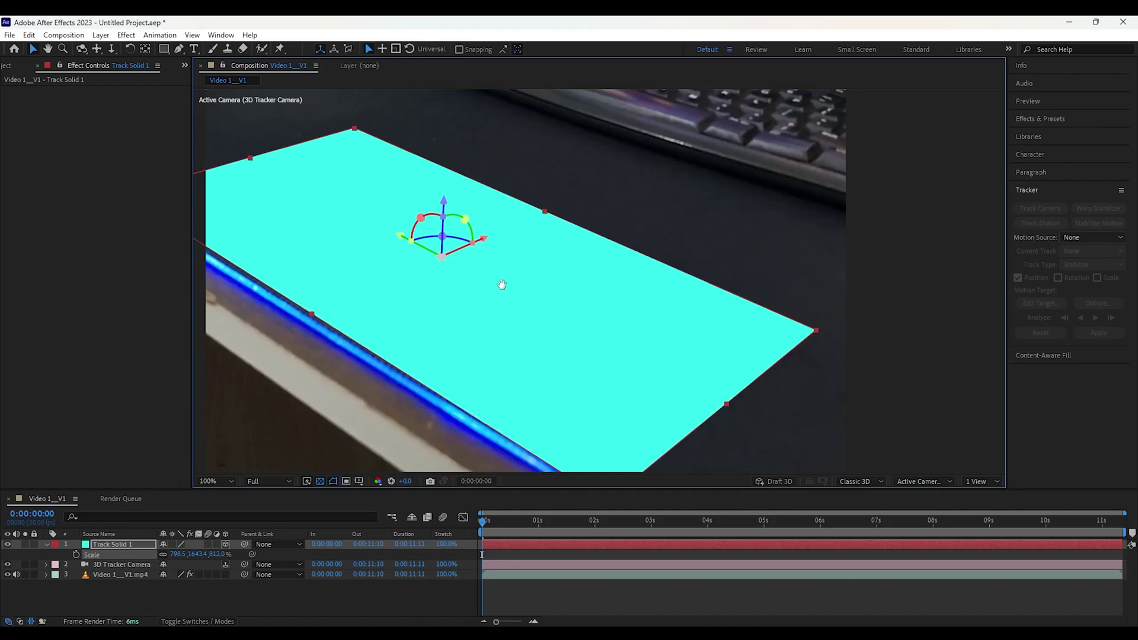
mouse_move(522, 223)
mouse_down()
mouse_move(546, 173)
mouse_move(515, 194)
mouse_move(555, 202)
mouse_move(542, 189)
mouse_move(558, 189)
mouse_up()
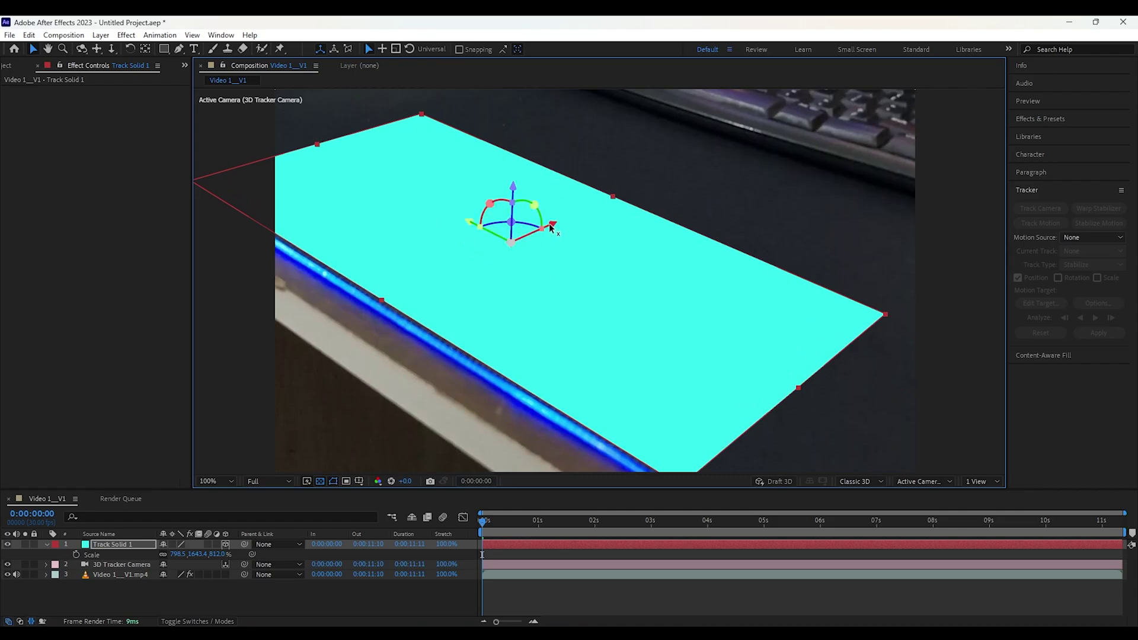
drag(553, 231, 550, 232)
scroll(550, 232, down, 2)
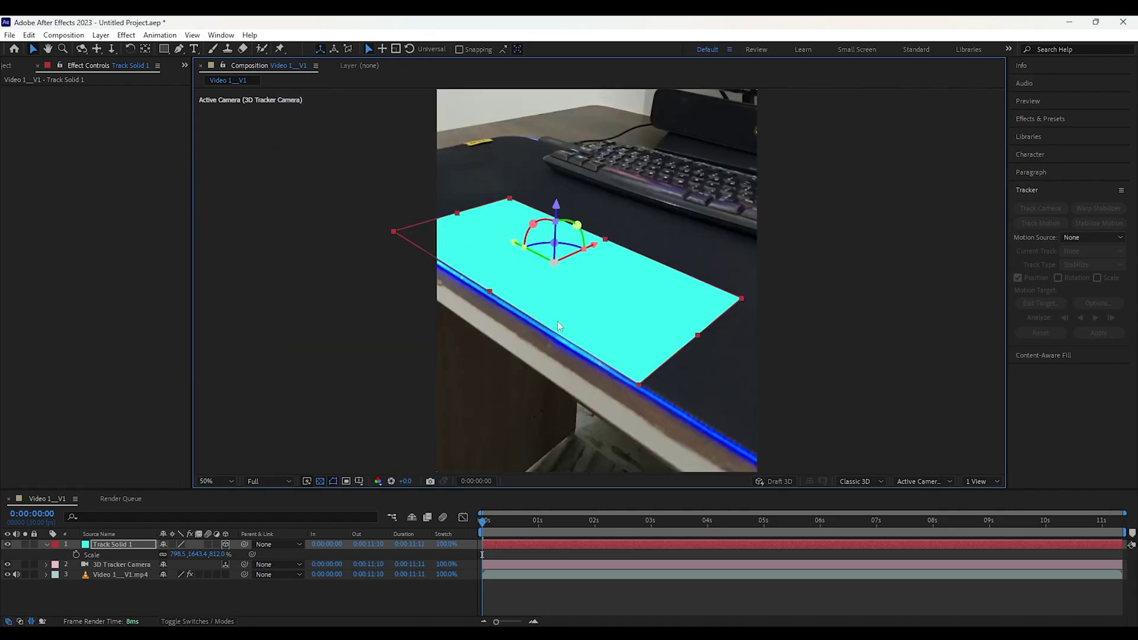
- Preview to 0:00:08:02, then select the 3D Tracker Camera and Track Solid 1 layers
click(438, 419)
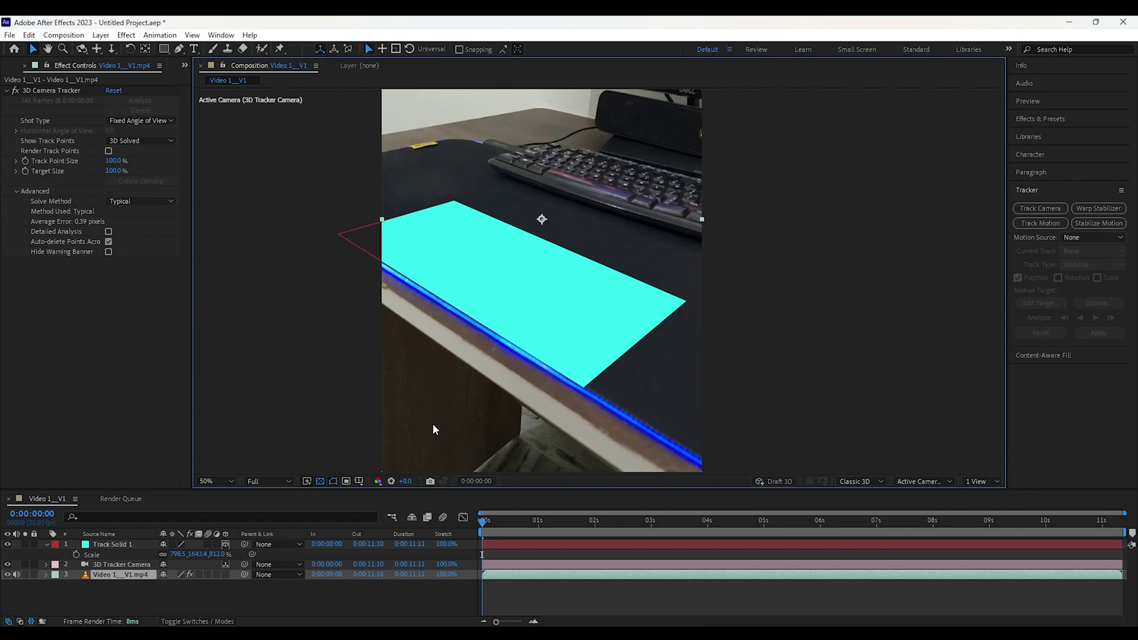
click(279, 600)
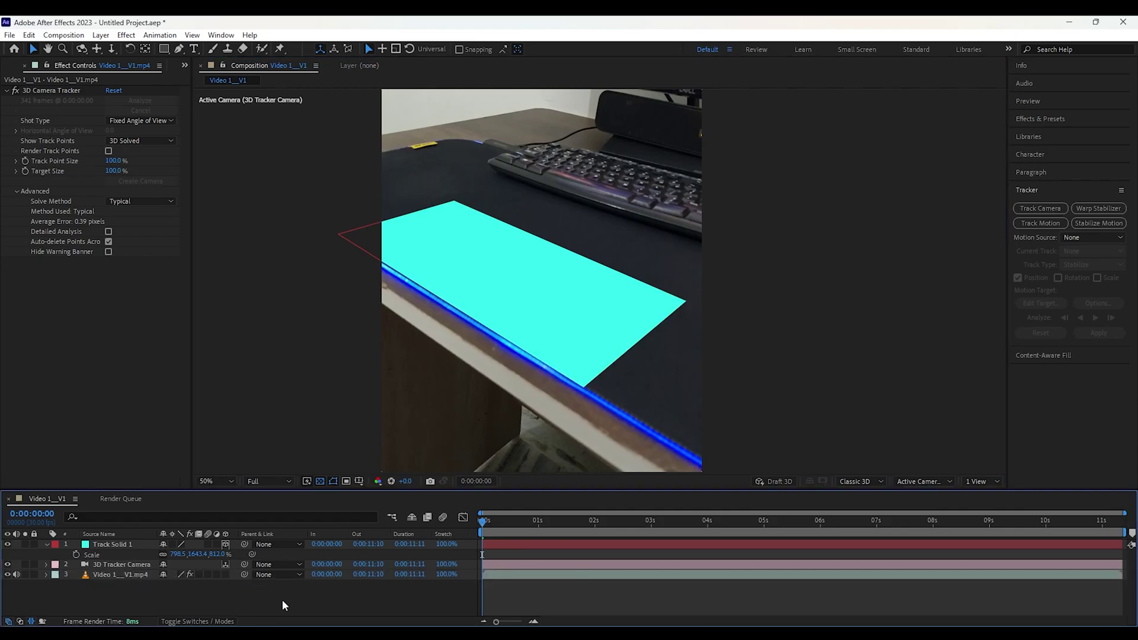
key(space)
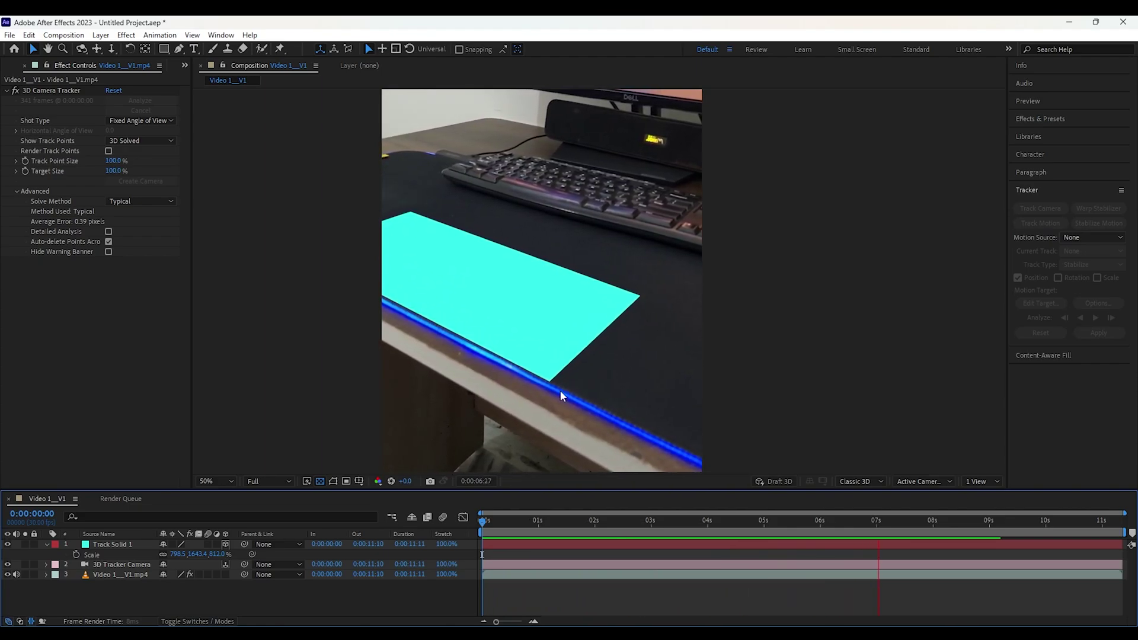
key(space)
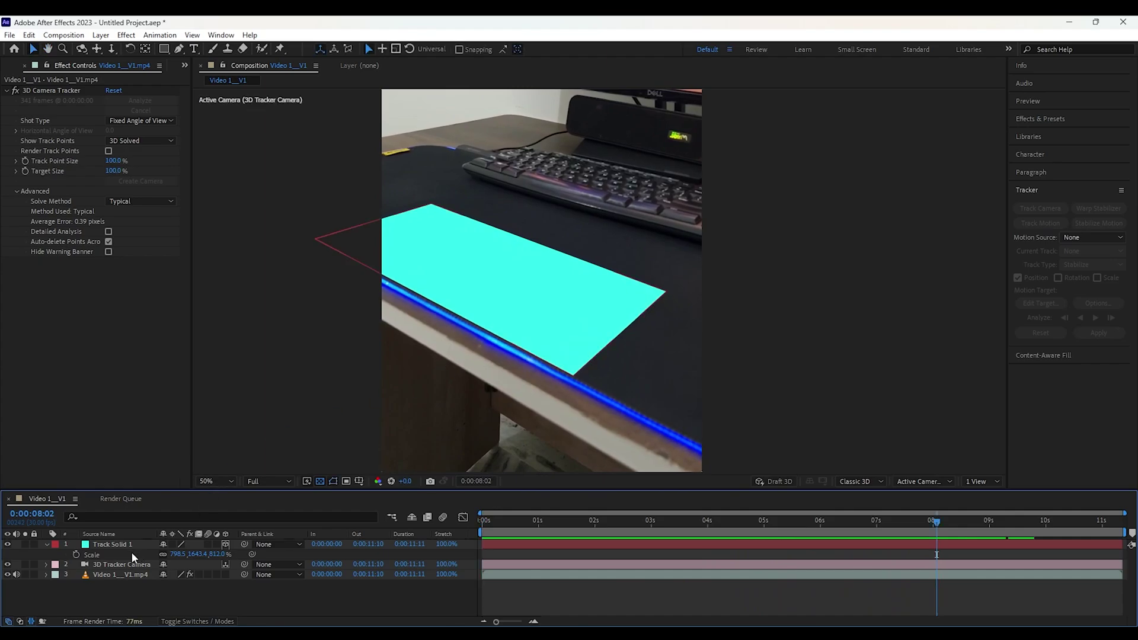
click(126, 566)
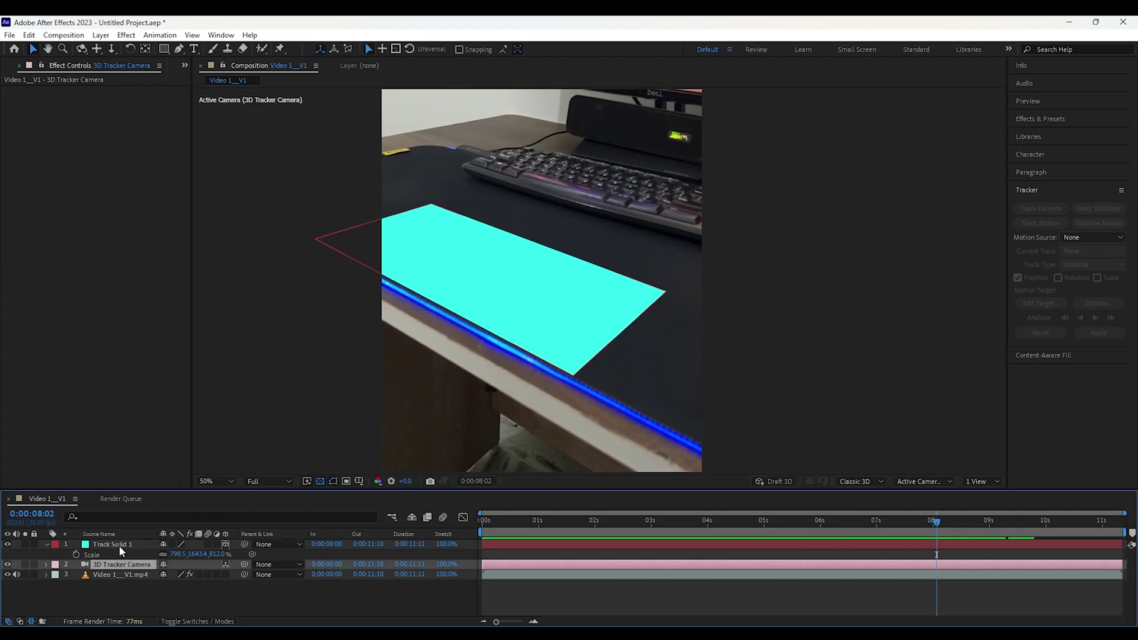
shift+click(131, 551)
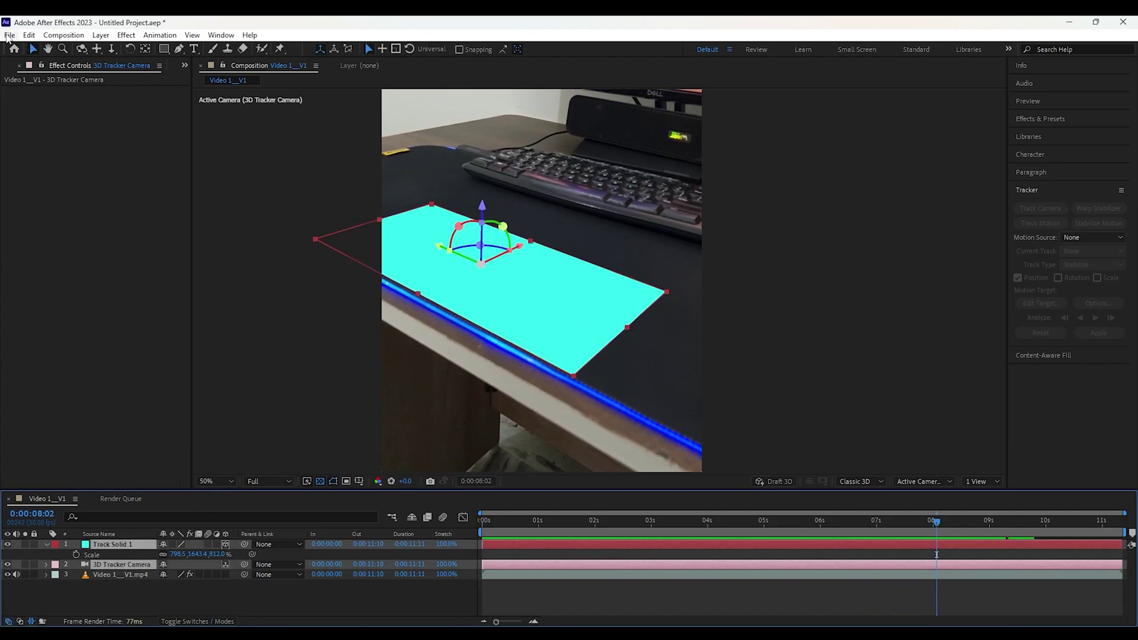
- Run Export Composition Data to JSON, saving the file as Shot in a new fspy folder
click(10, 35)
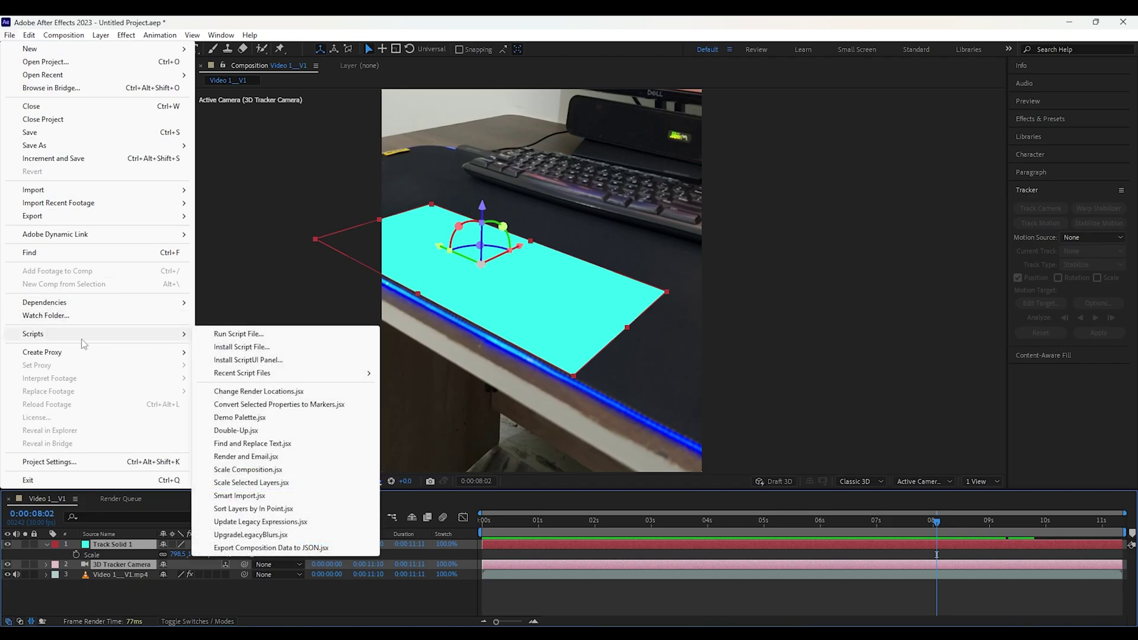
mouse_move(34, 333)
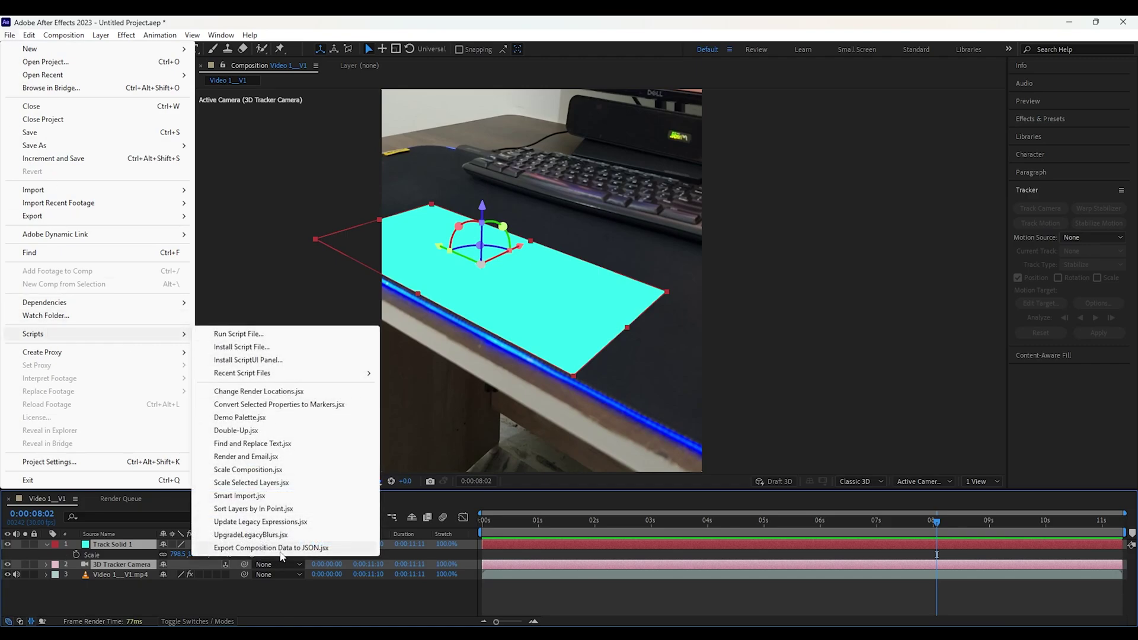
click(304, 549)
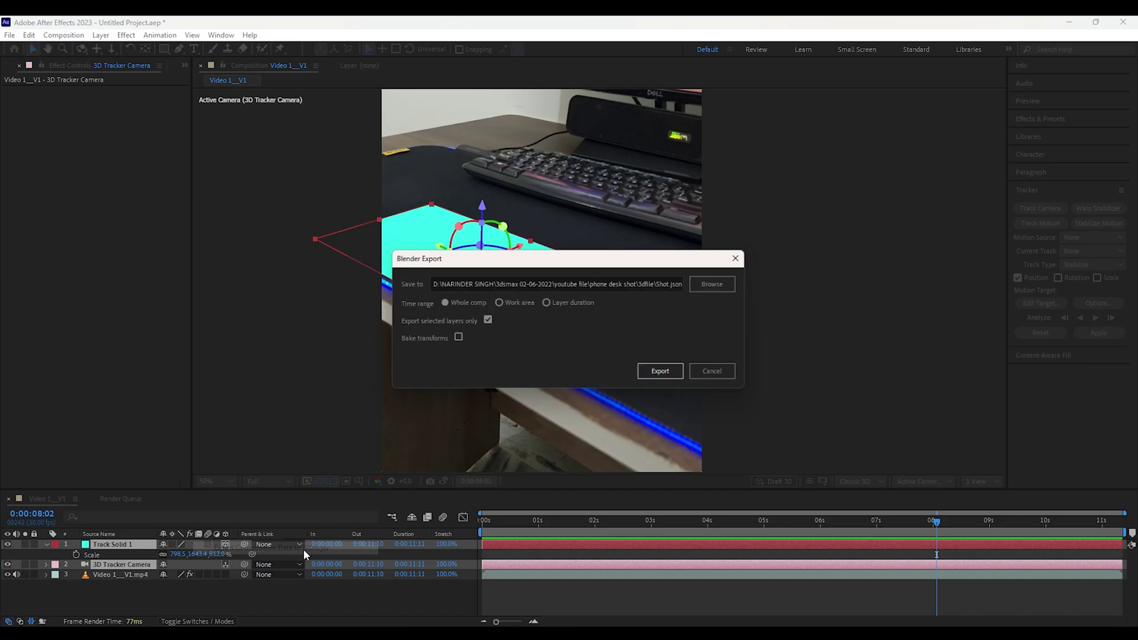
click(727, 281)
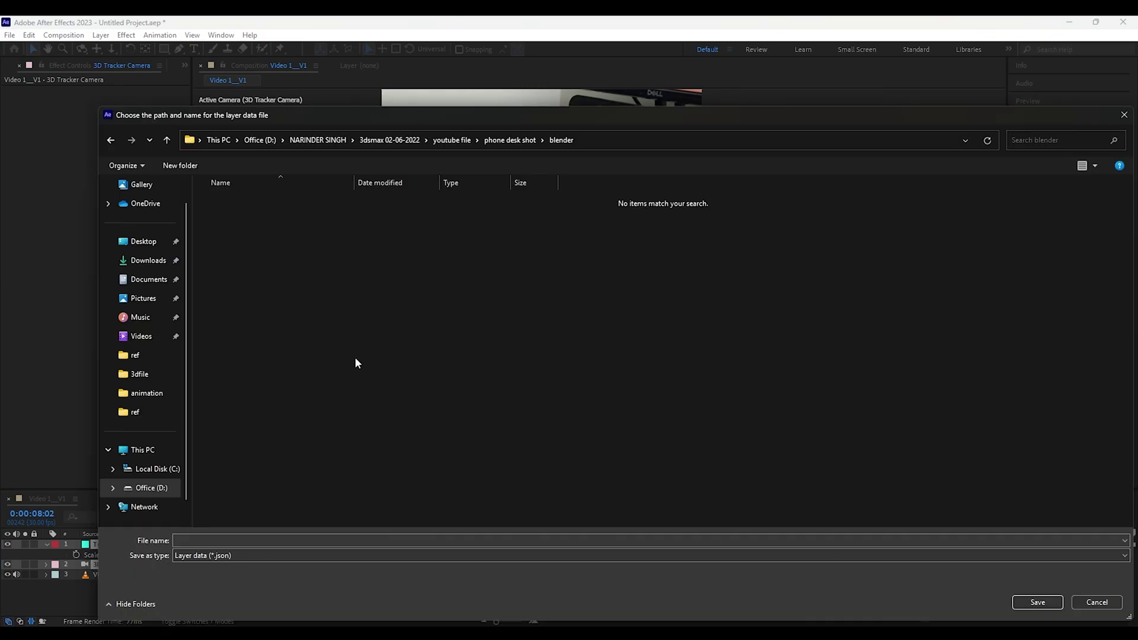
key(ctrl+shift+n)
text(fspy)
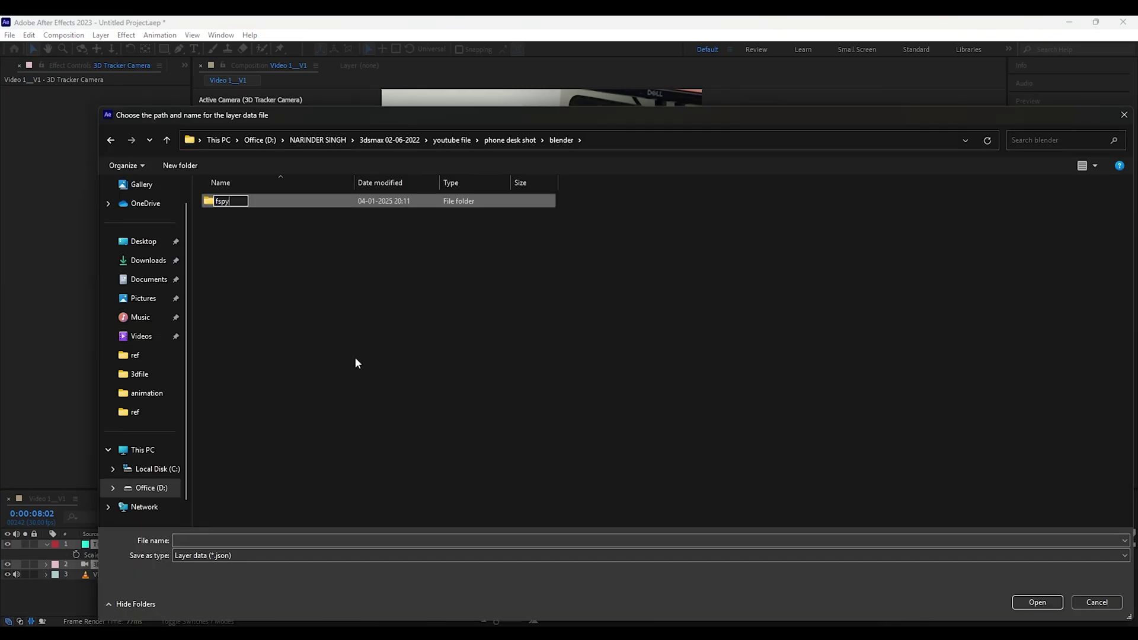
key(Return)
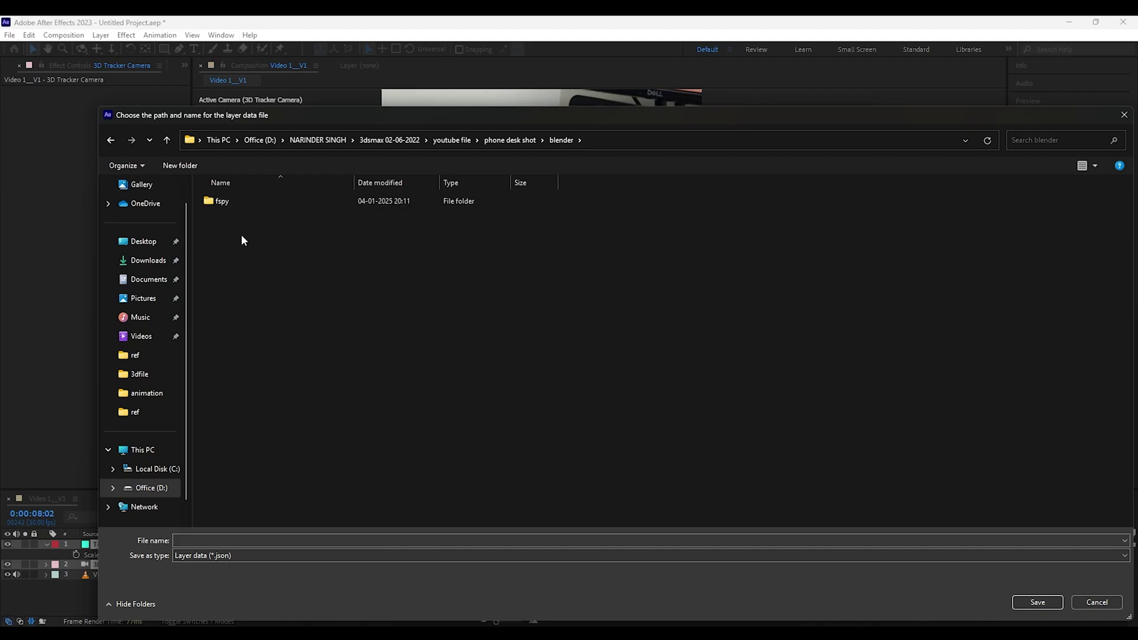
double_click(246, 201)
click(237, 542)
text(Shot_)
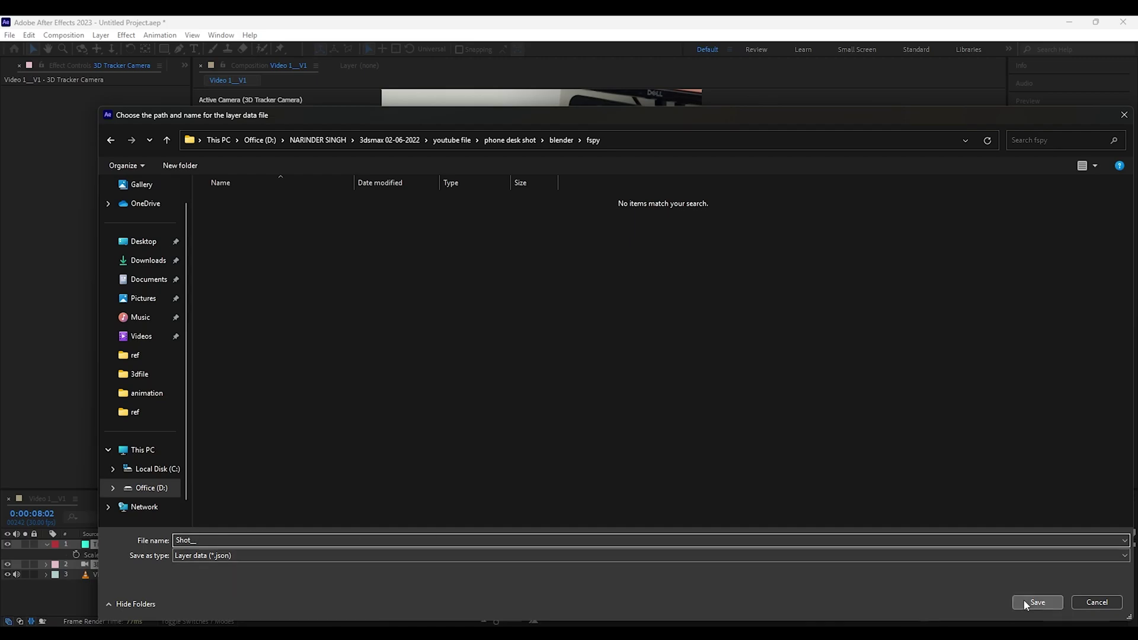
click(1025, 602)
click(671, 376)
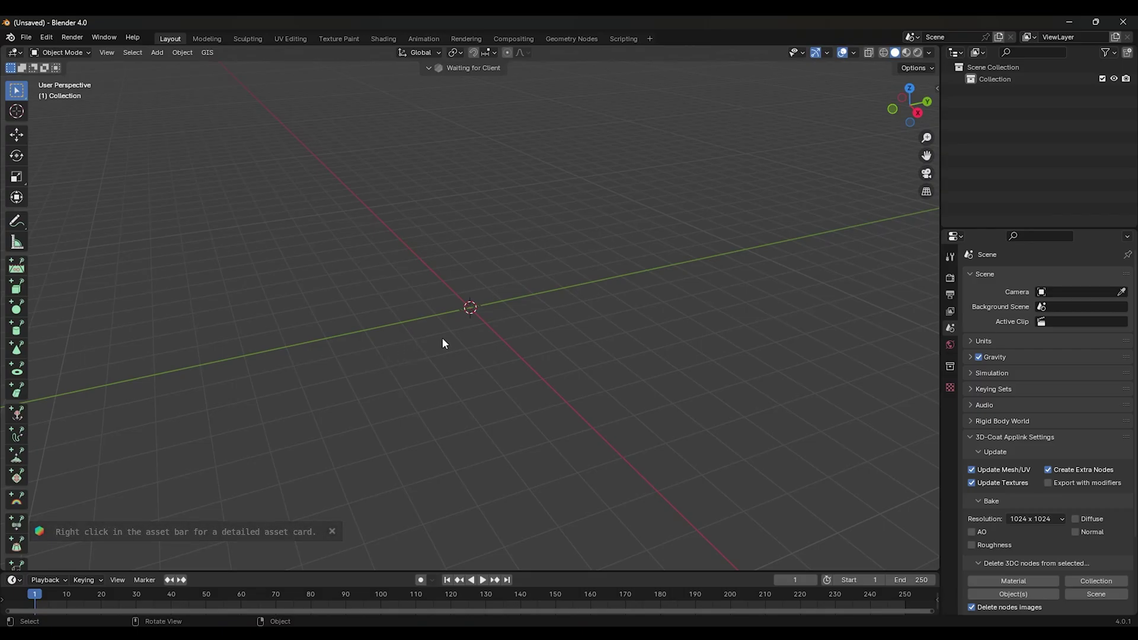
- Import the Shot .json from the fspy folder as After Effects composition data
click(26, 38)
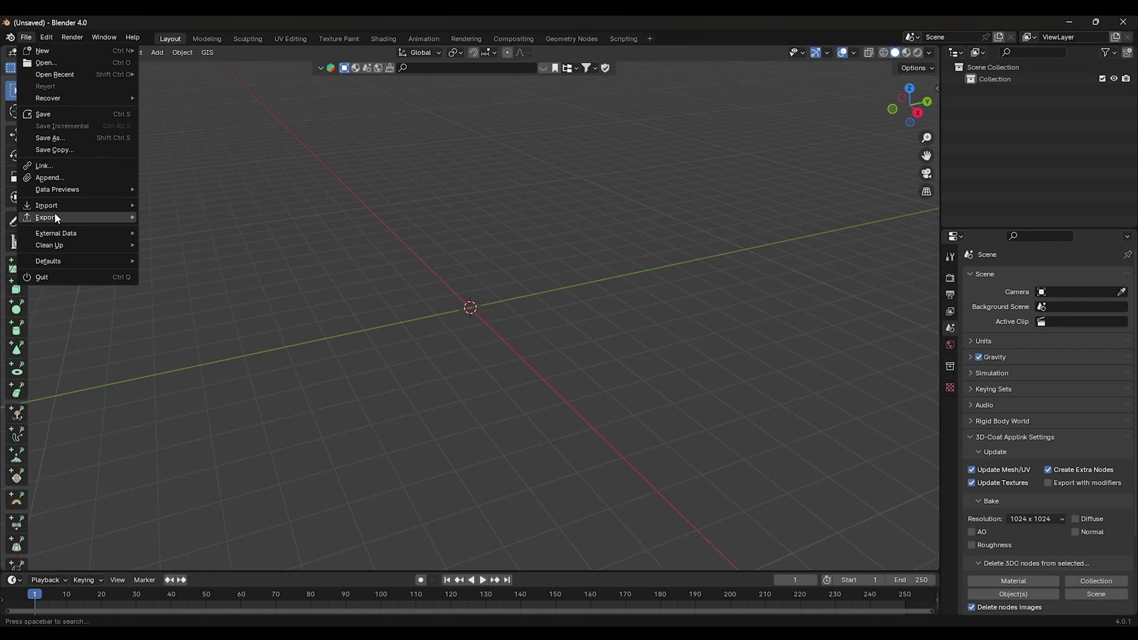
mouse_move(46, 205)
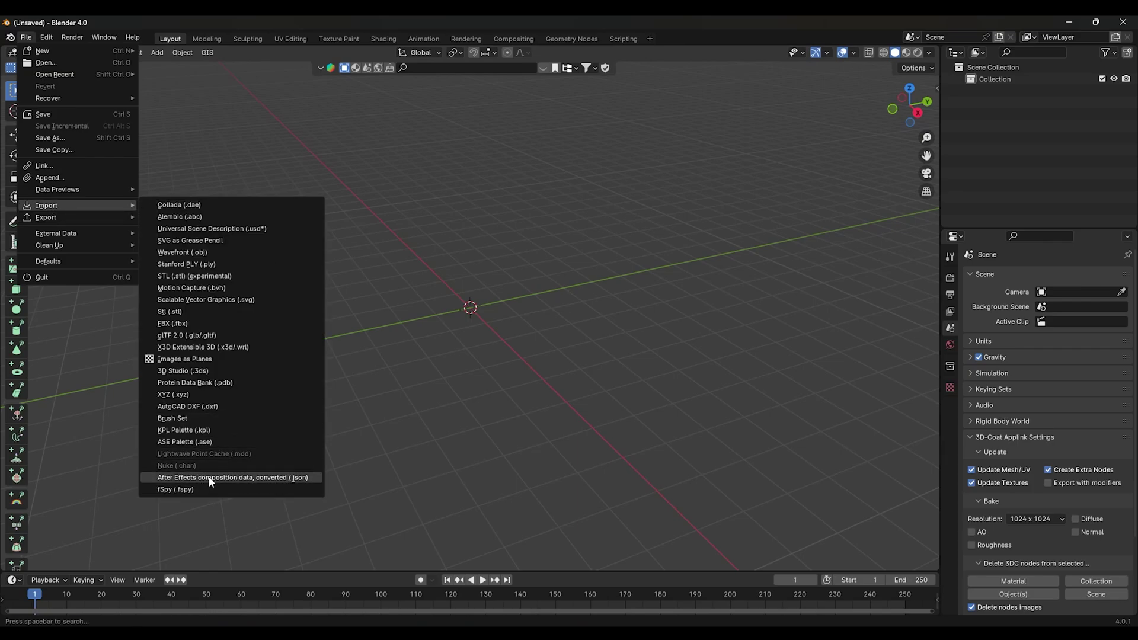
click(265, 478)
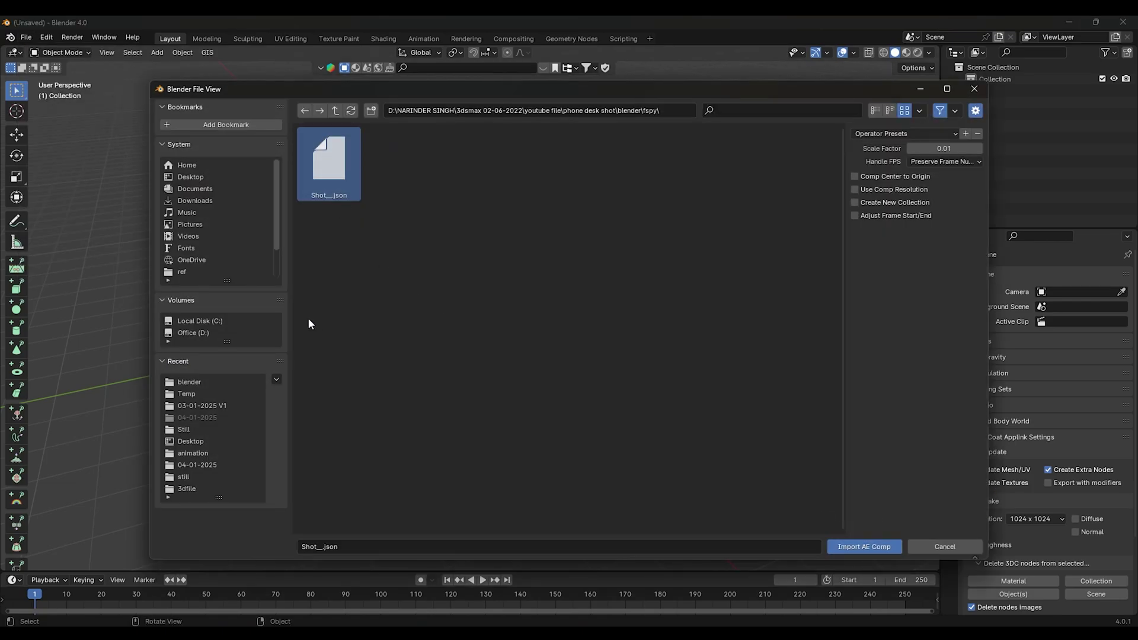
click(866, 549)
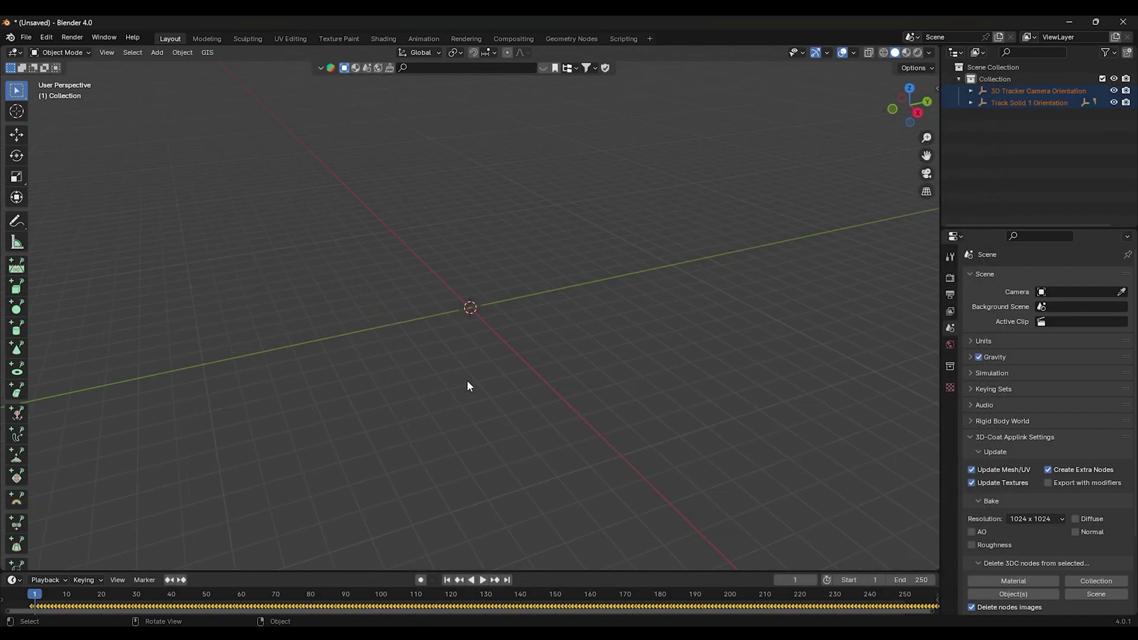
- Orbit to inspect the imported tracker camera and Track Solid 1 plane, and enlarge the timeline
mouse_move(468, 380)
middle_down()
mouse_move(446, 338)
mouse_move(453, 390)
mouse_move(489, 321)
middle_up()
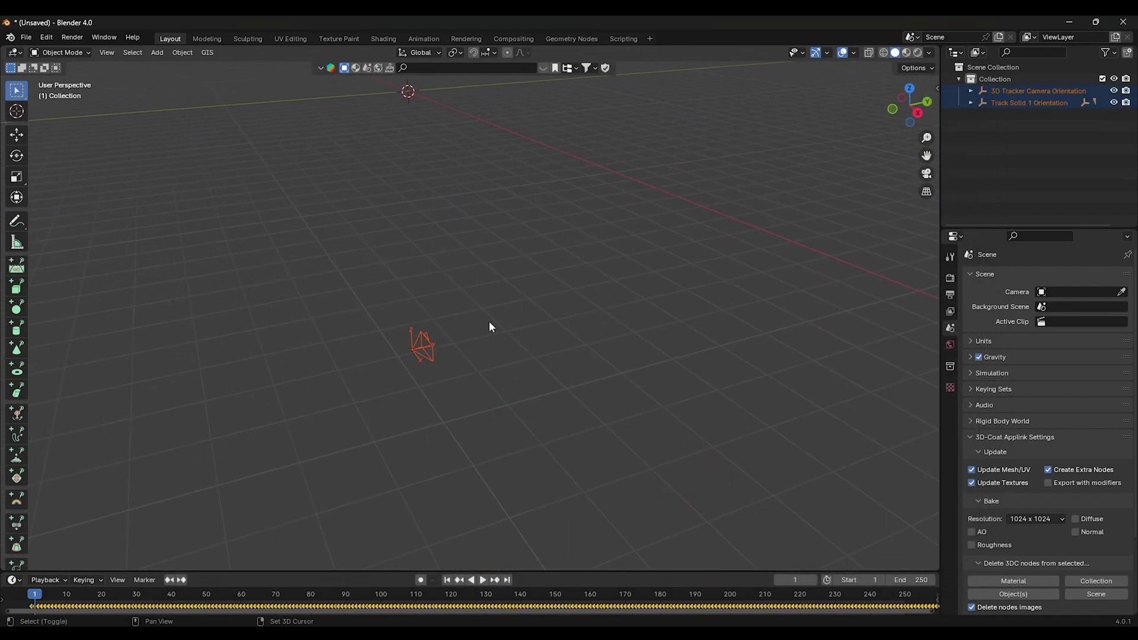
click(464, 374)
click(402, 348)
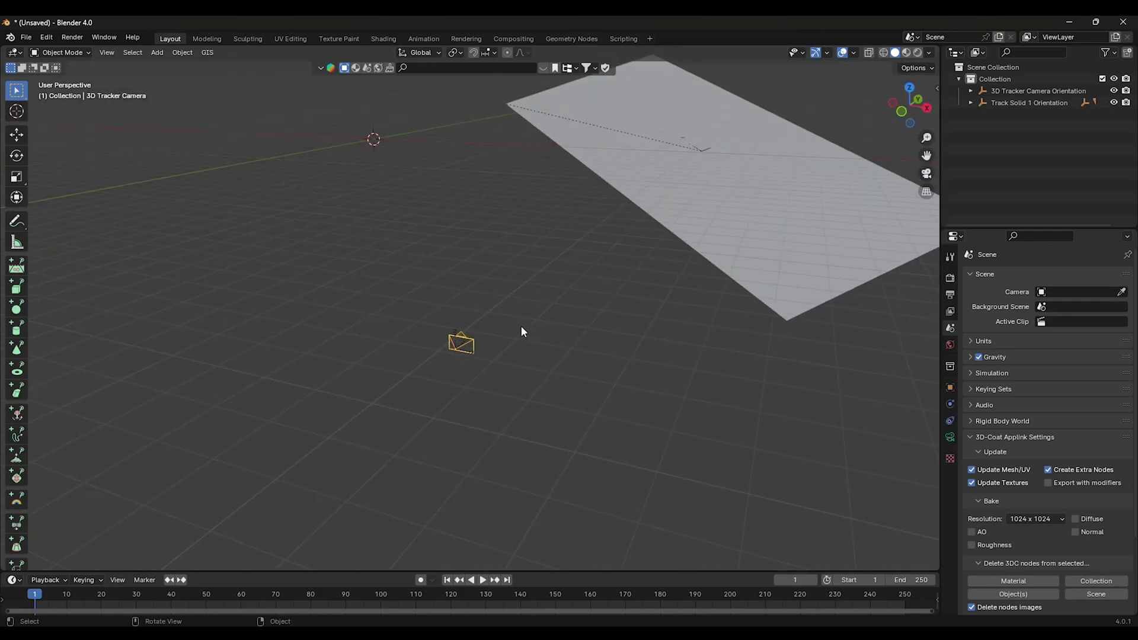
middle_drag(428, 346, 632, 283)
click(758, 197)
mouse_move(758, 191)
middle_down()
mouse_move(578, 252)
mouse_move(407, 409)
middle_up()
drag(539, 571, 539, 504)
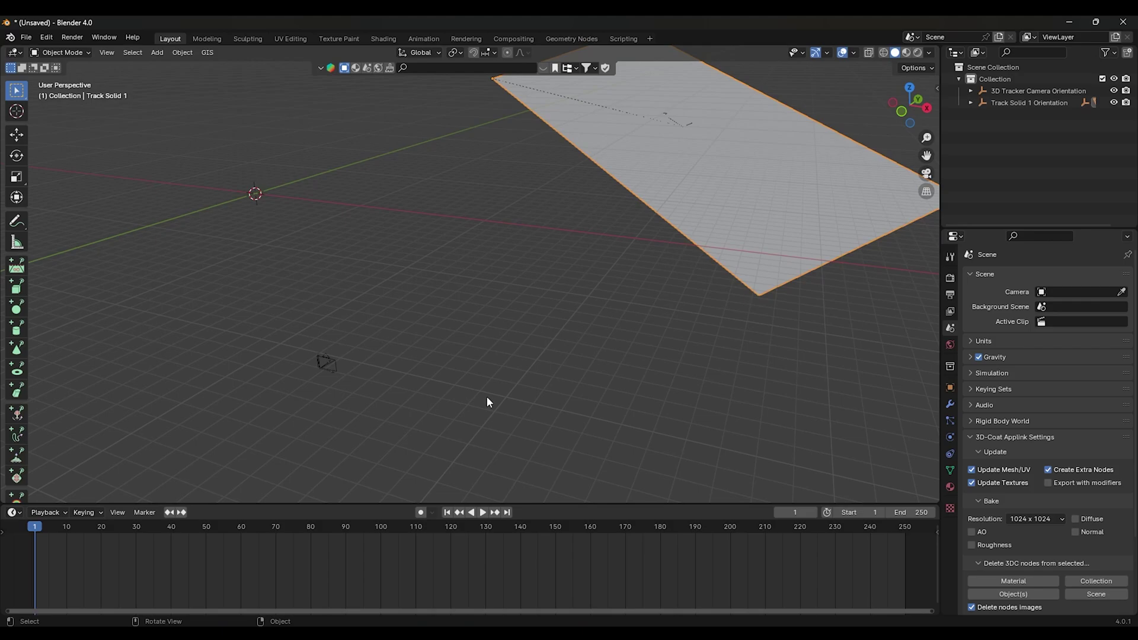
mouse_move(486, 396)
middle_down()
mouse_move(614, 376)
mouse_move(557, 389)
mouse_move(529, 422)
mouse_move(508, 370)
middle_up()
- Snap the 3D cursor to the tracker camera and add a double-size Plain Axes empty there
click(583, 394)
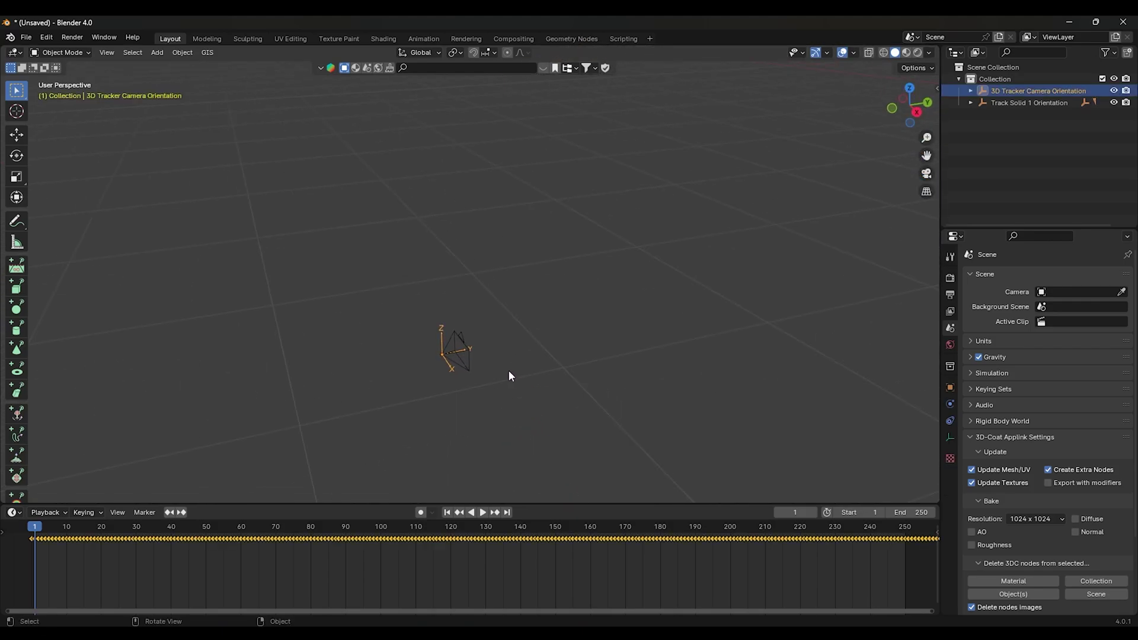
key(shift+s)
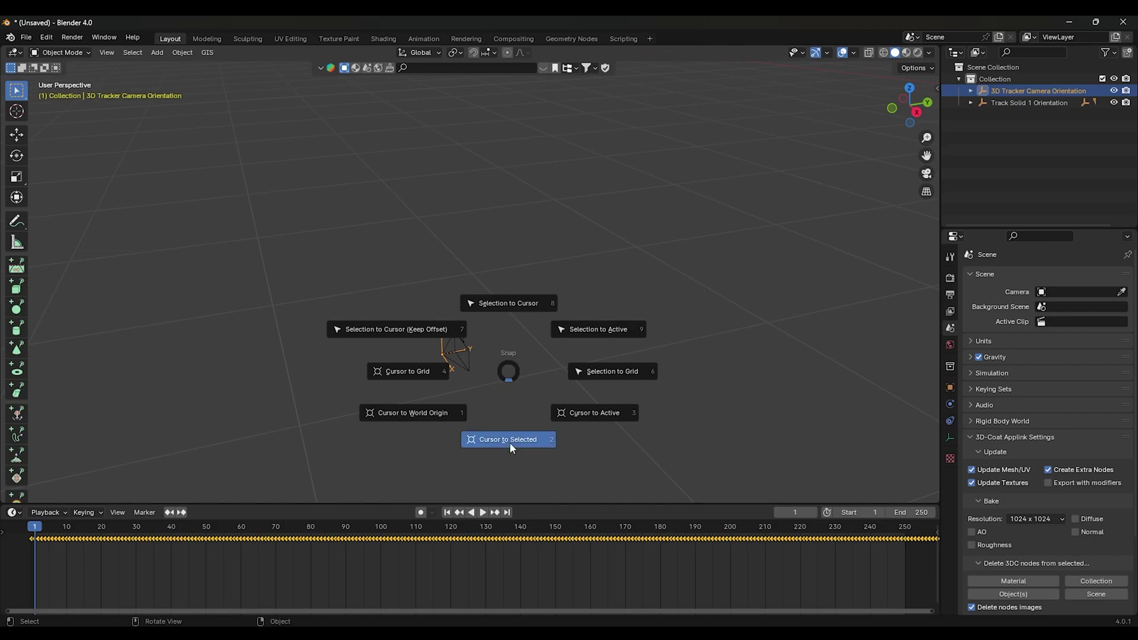
click(510, 441)
key(shift+a)
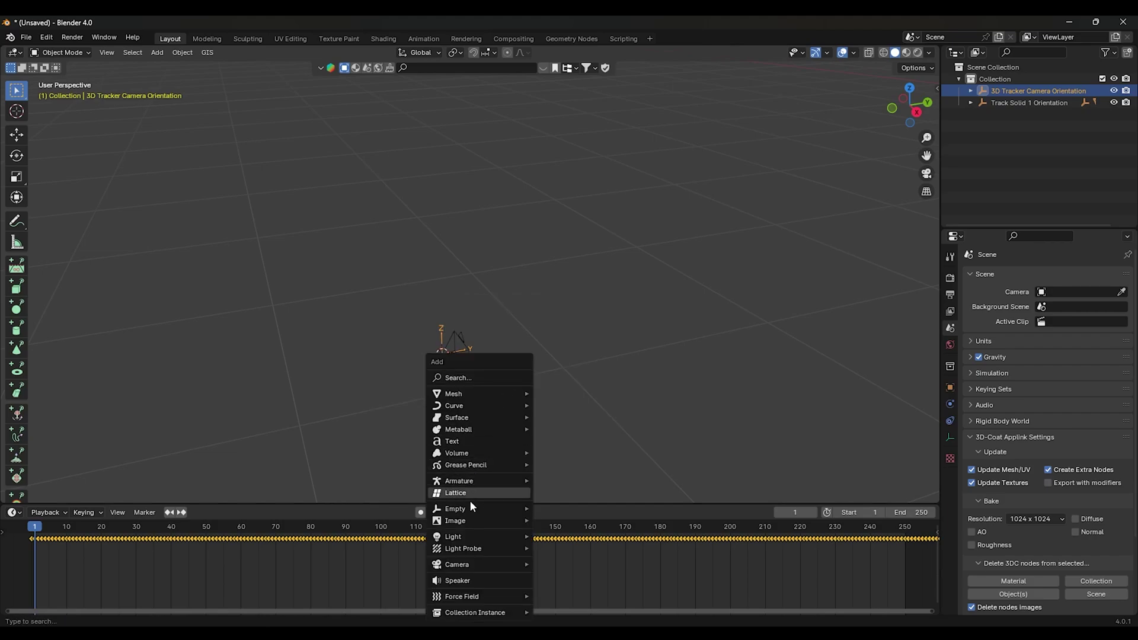
click(571, 509)
key(s)
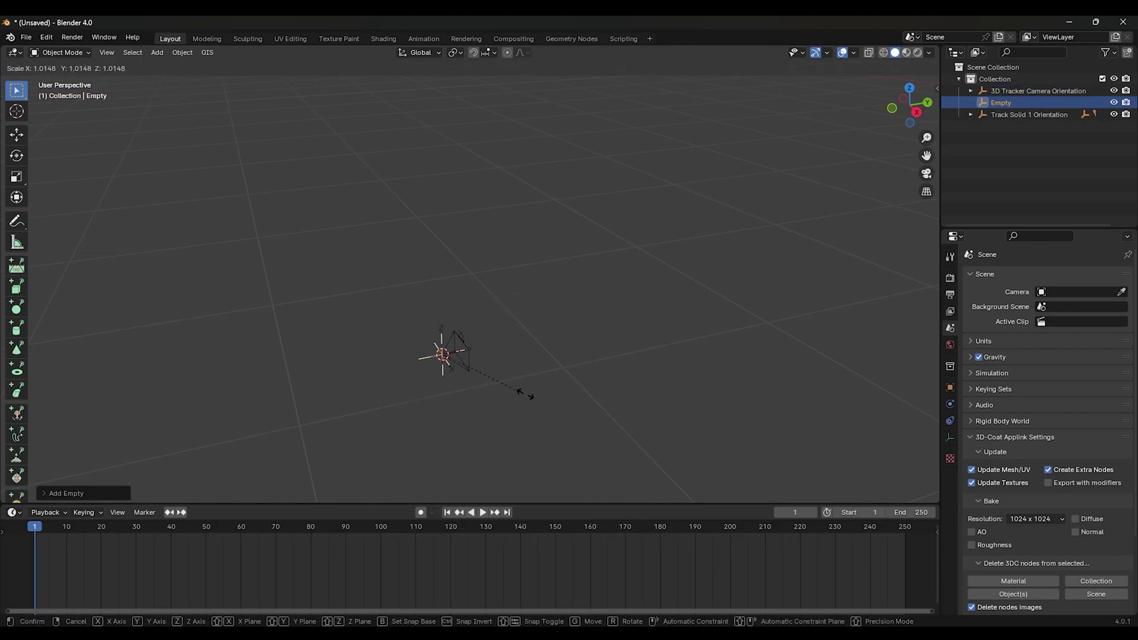
click(618, 422)
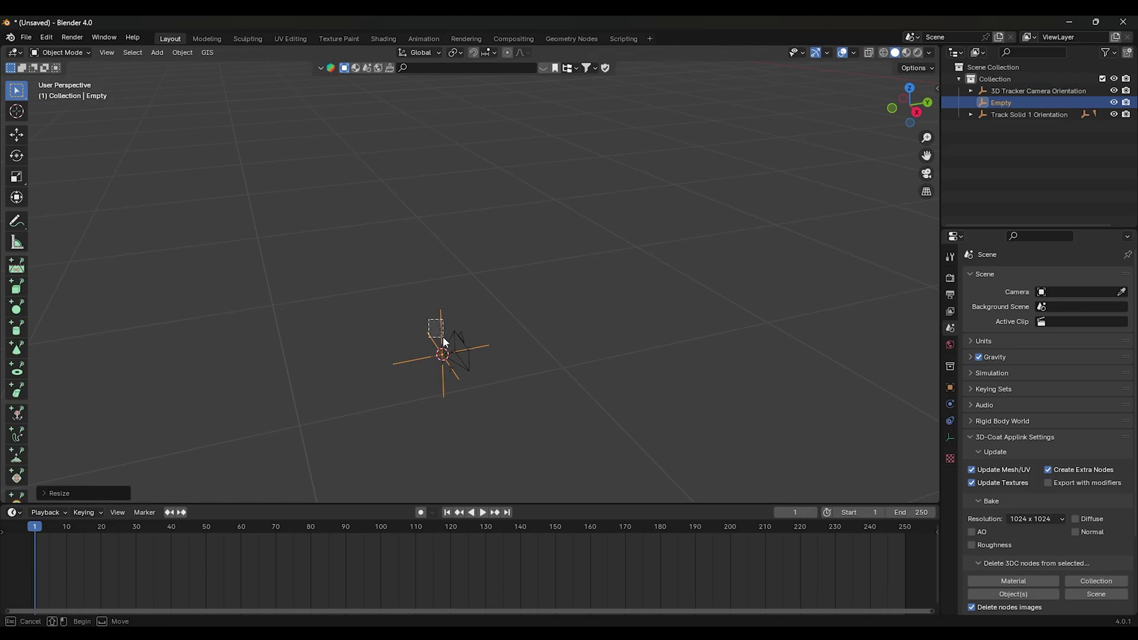
- Parent the tracker camera and tracked plane to the empty with Ctrl+P Object
shift+click(454, 339)
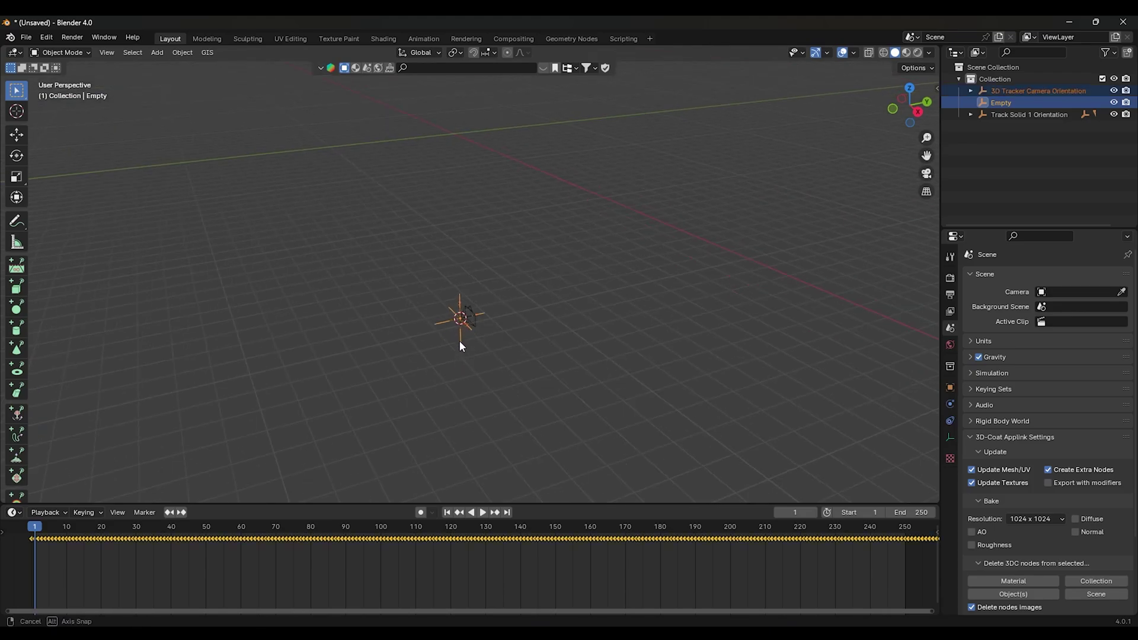
scroll(459, 340, down, 5)
middle_drag(439, 367, 775, 252)
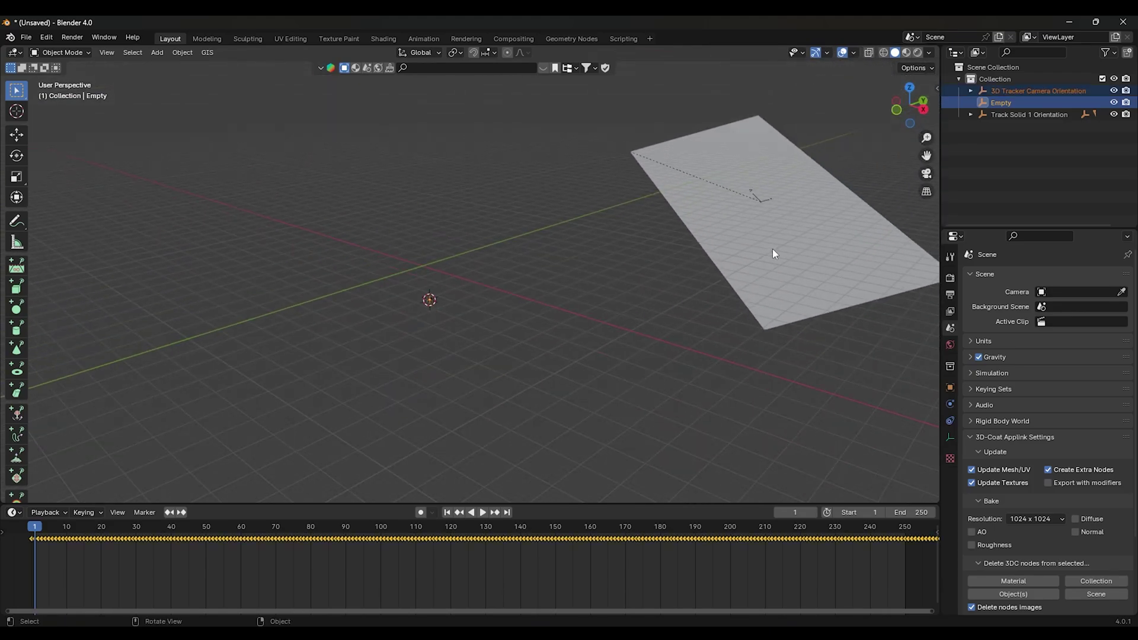
key(b)
drag(756, 204, 721, 229)
mouse_move(784, 212)
middle_down()
mouse_move(425, 309)
mouse_move(370, 384)
mouse_move(557, 276)
mouse_move(429, 349)
middle_up()
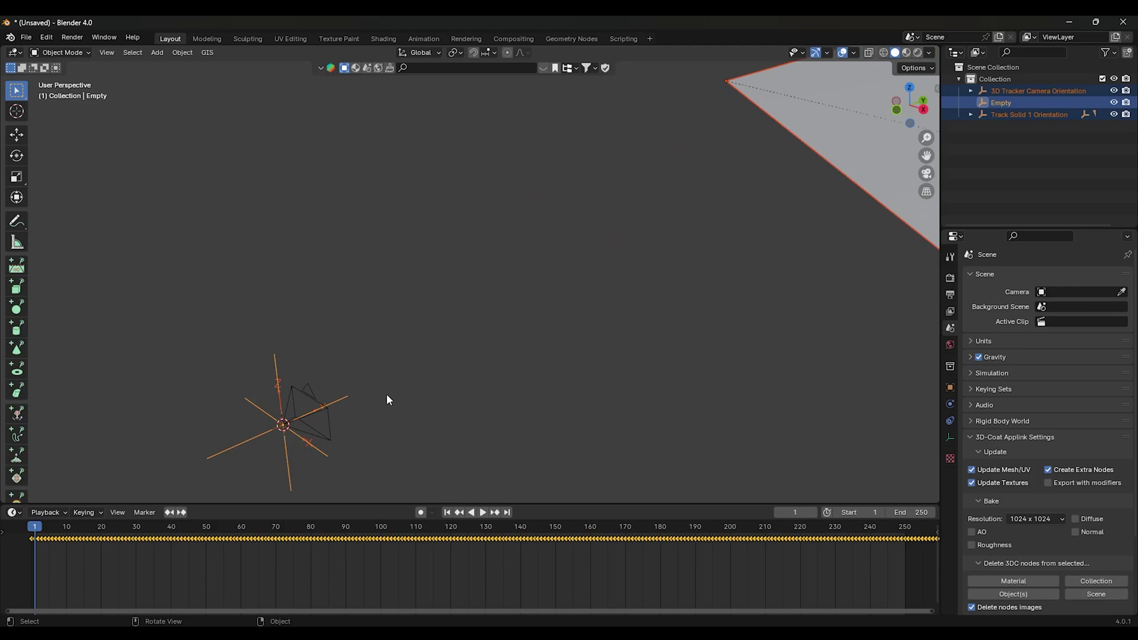
middle_drag(393, 392, 408, 380)
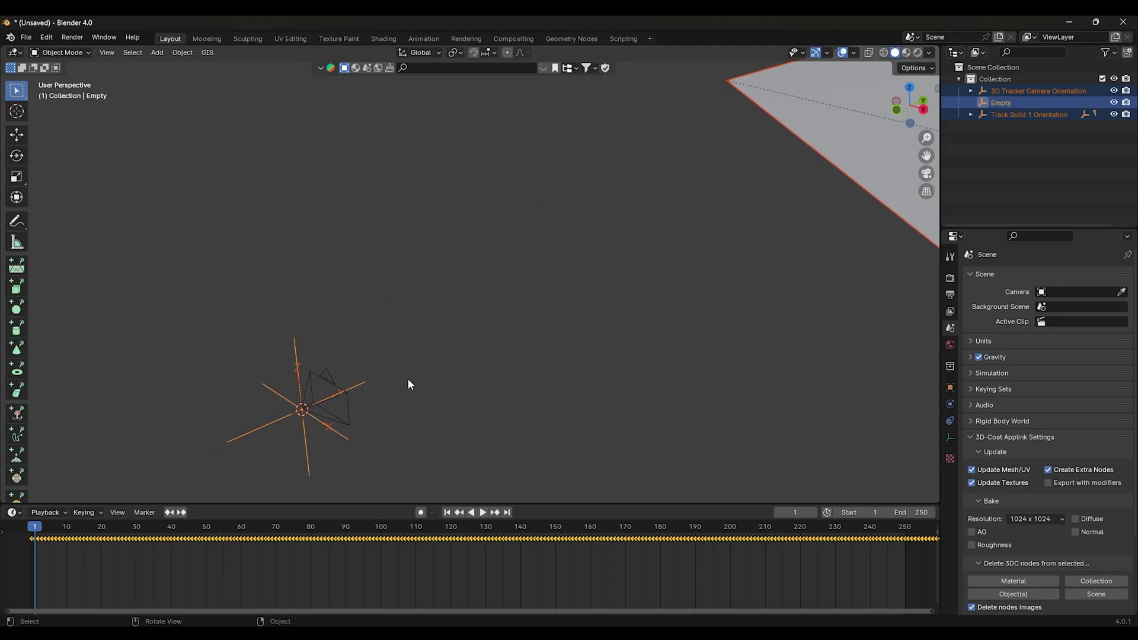
key(ctrl+p)
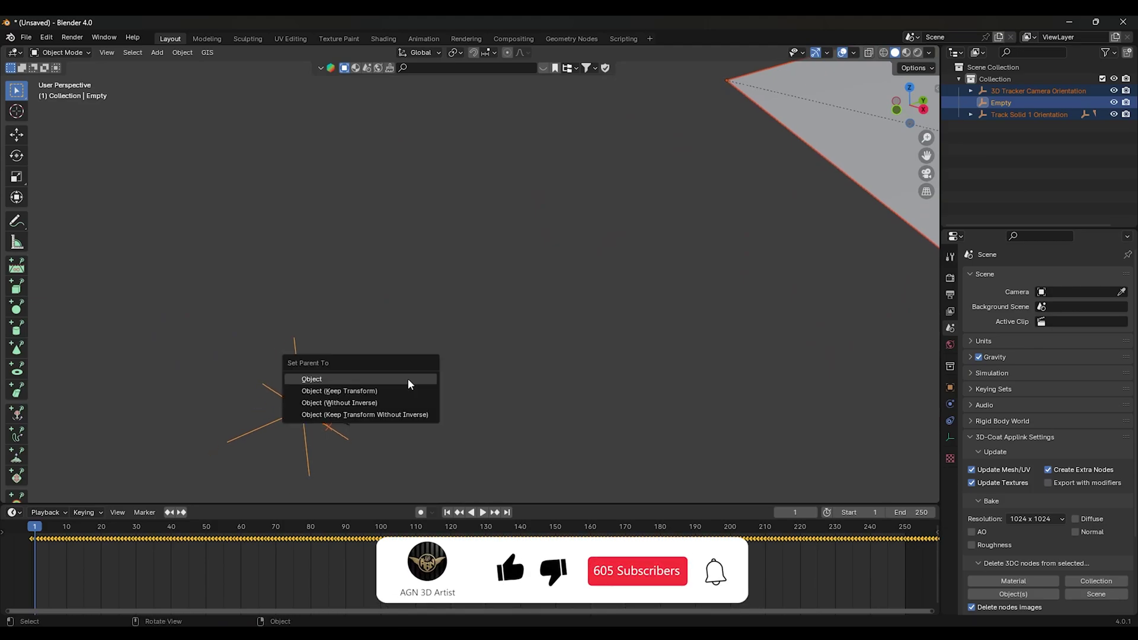
click(395, 391)
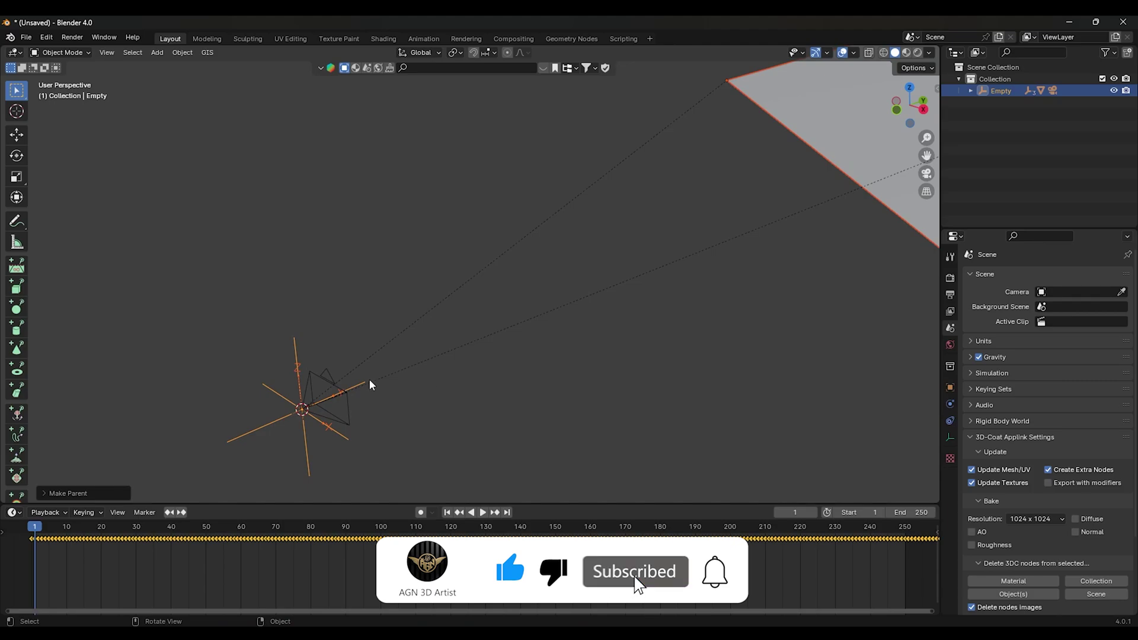
middle_drag(368, 386, 464, 365)
- In top orthographic view, rotate the Empty twice to turn the tracked rig
key(KP_7)
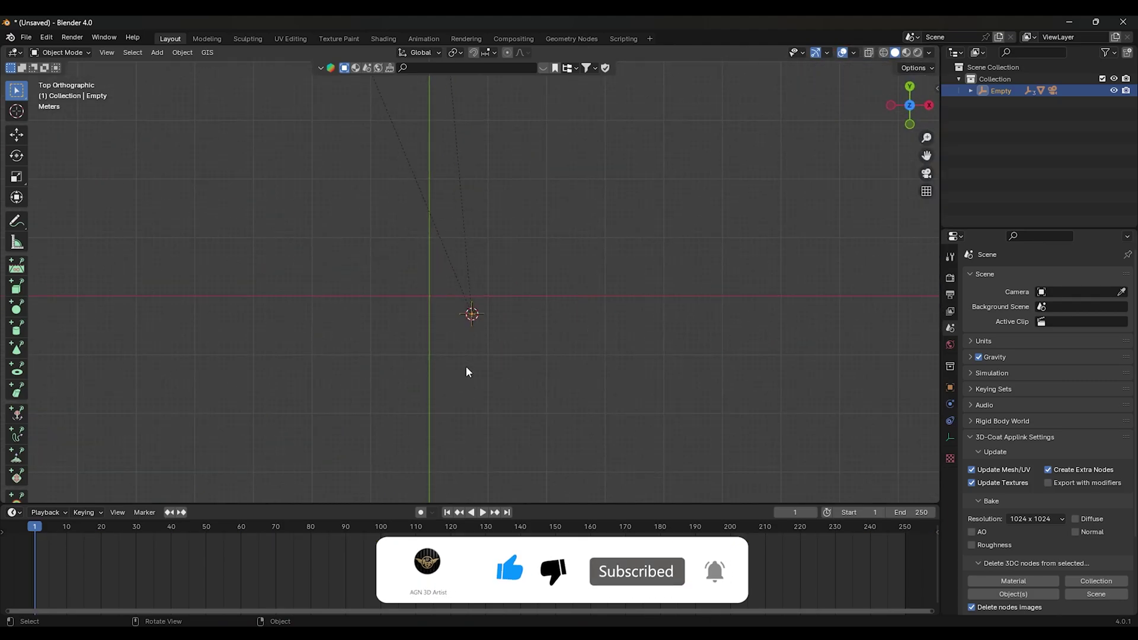
scroll(468, 370, down, 2)
mouse_move(501, 256)
shift+middle_down()
mouse_move(522, 322)
mouse_move(567, 349)
shift+middle_up()
key(r)
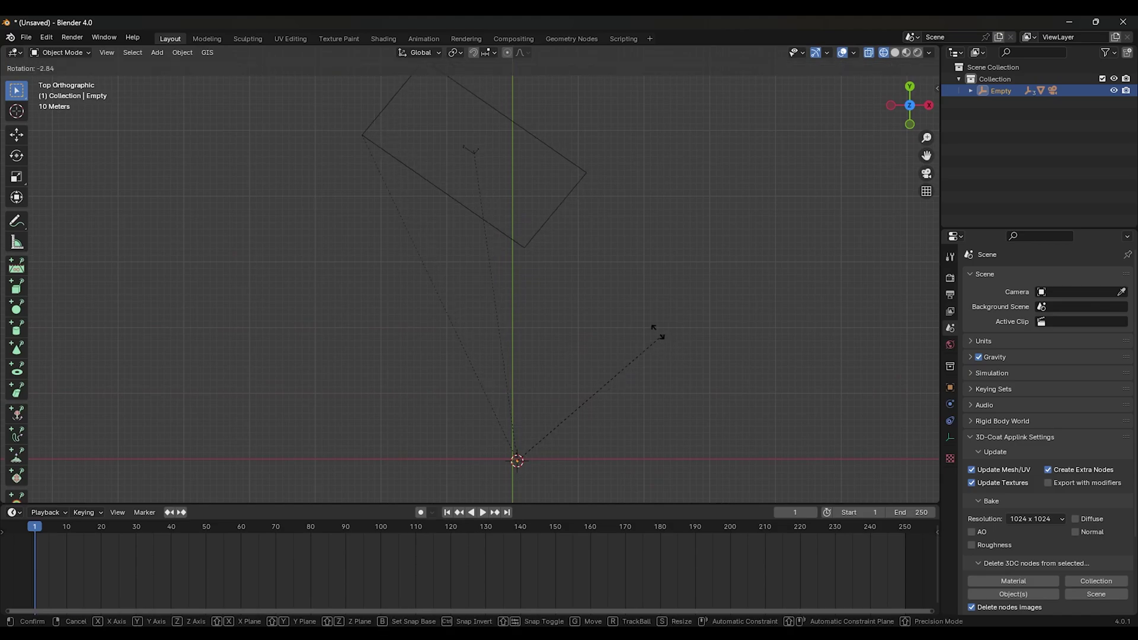
click(556, 314)
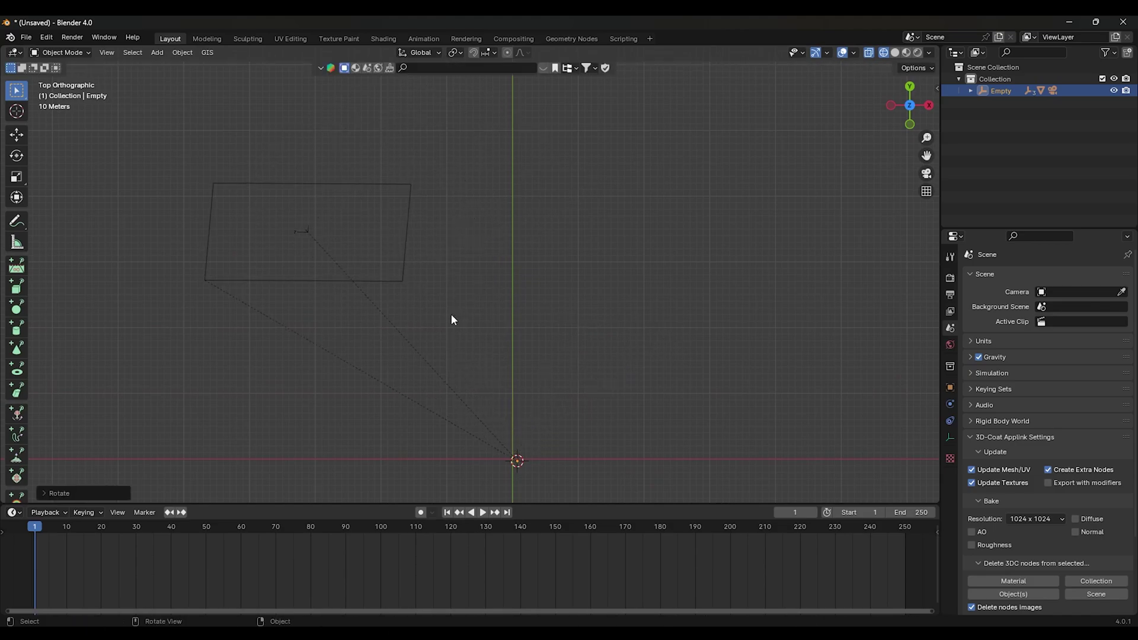
scroll(571, 315, up, 2)
scroll(571, 315, up, 2)
scroll(571, 315, up, 2)
shift+middle_drag(571, 320, 688, 323)
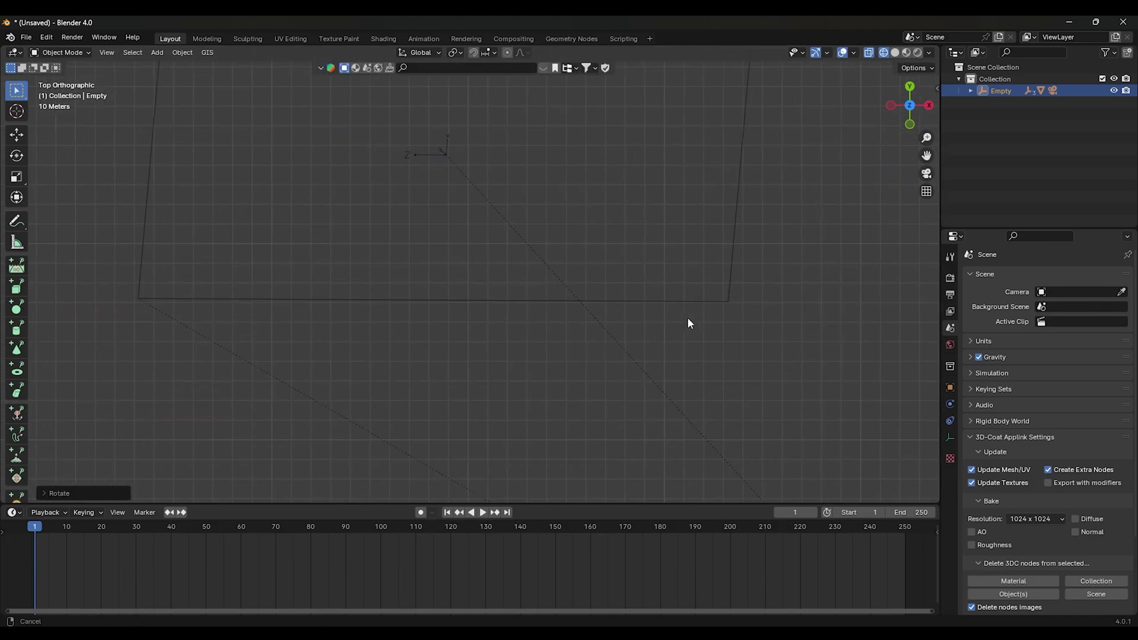
key(r)
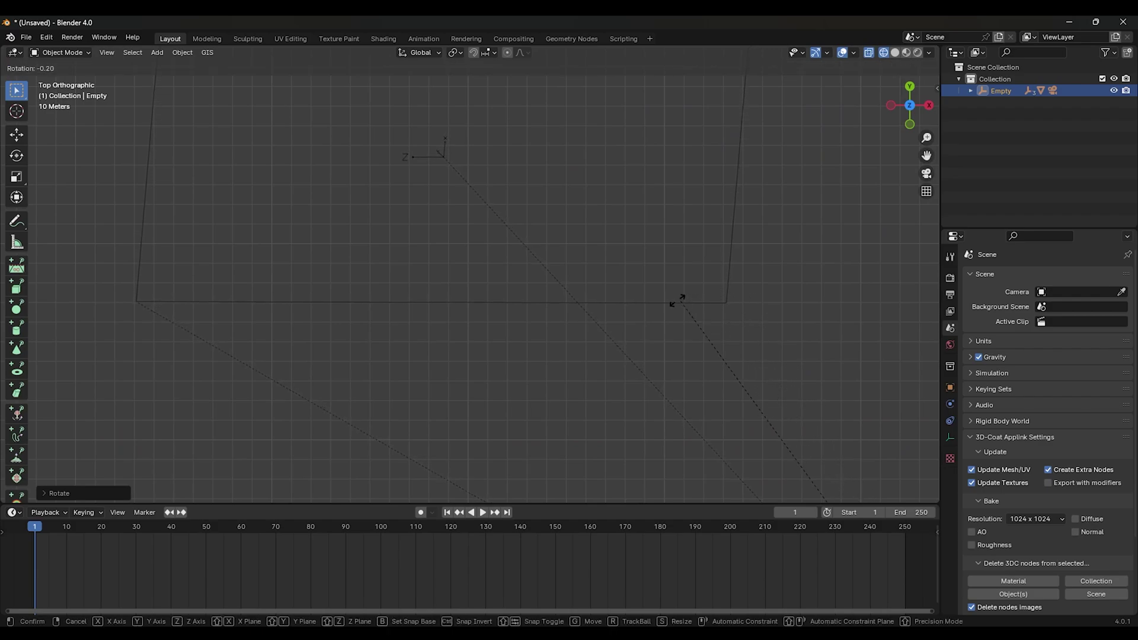
click(671, 300)
- From the right orthographic view, tilt the Empty twice to level the plane, then view from the front
key(KP_3)
scroll(663, 306, down, 3)
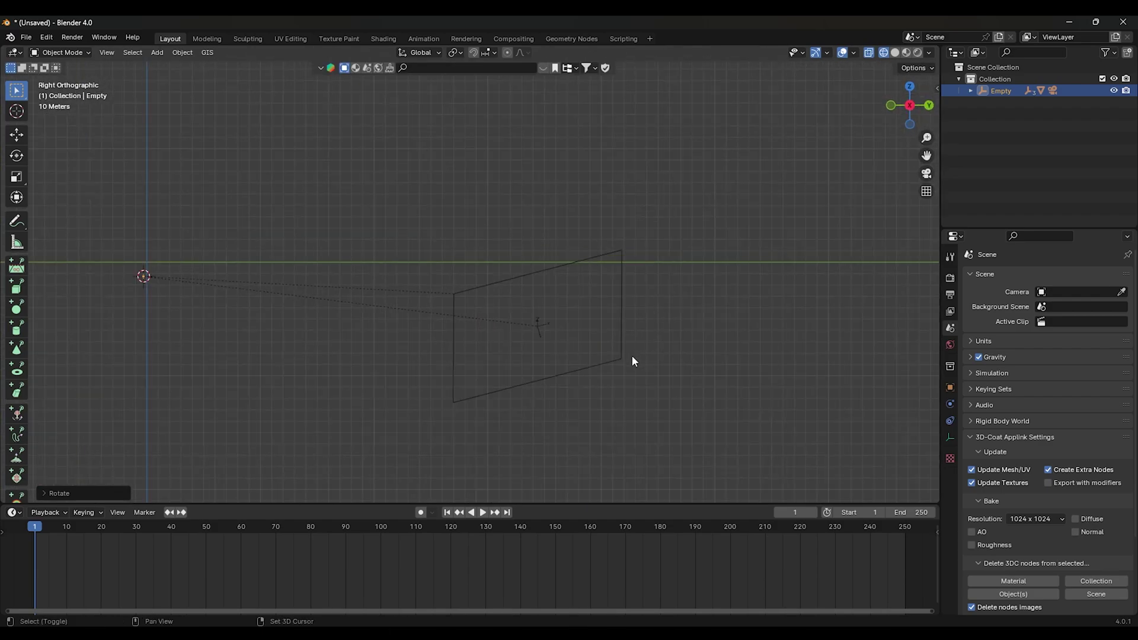
shift+scroll(632, 356, down, 2)
key(r)
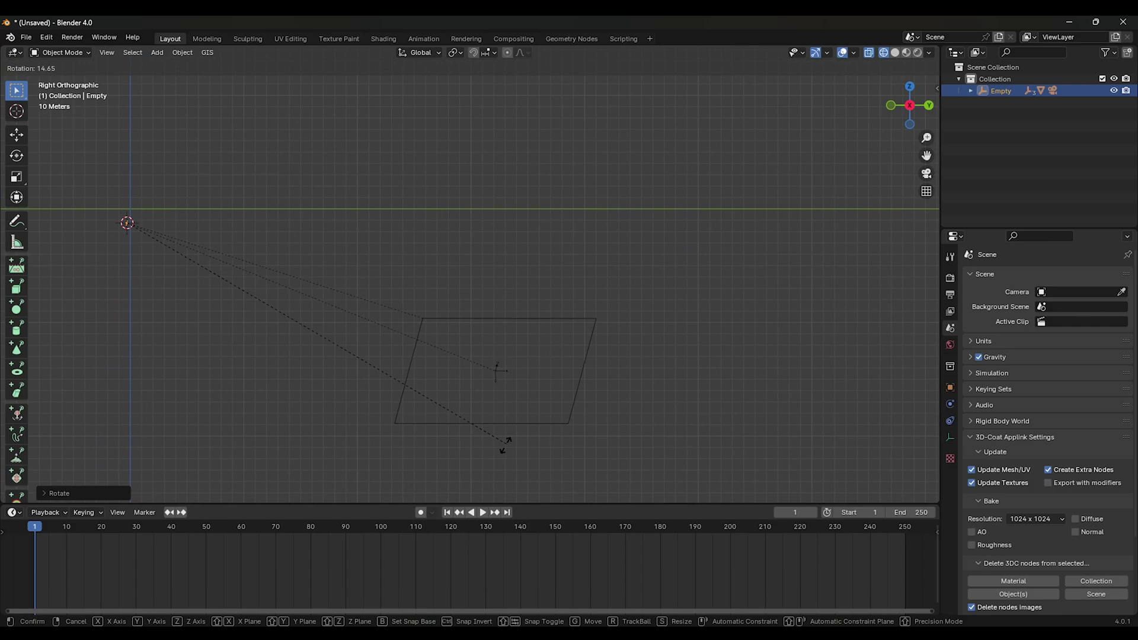
click(507, 439)
shift+middle_drag(507, 439, 535, 296)
scroll(525, 381, up, 4)
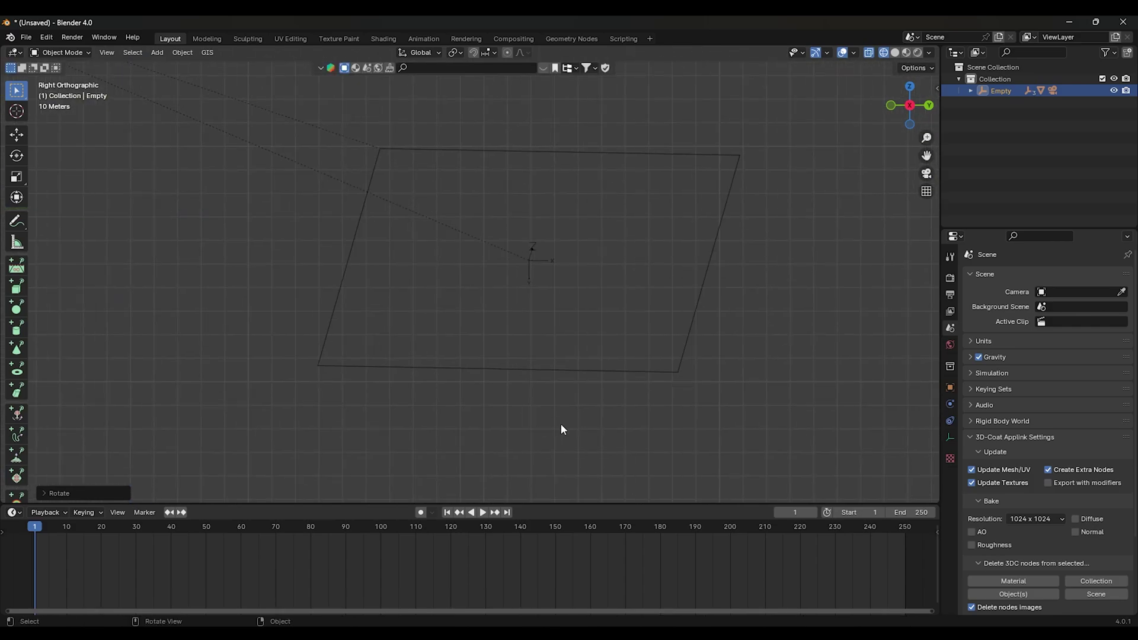
key(r)
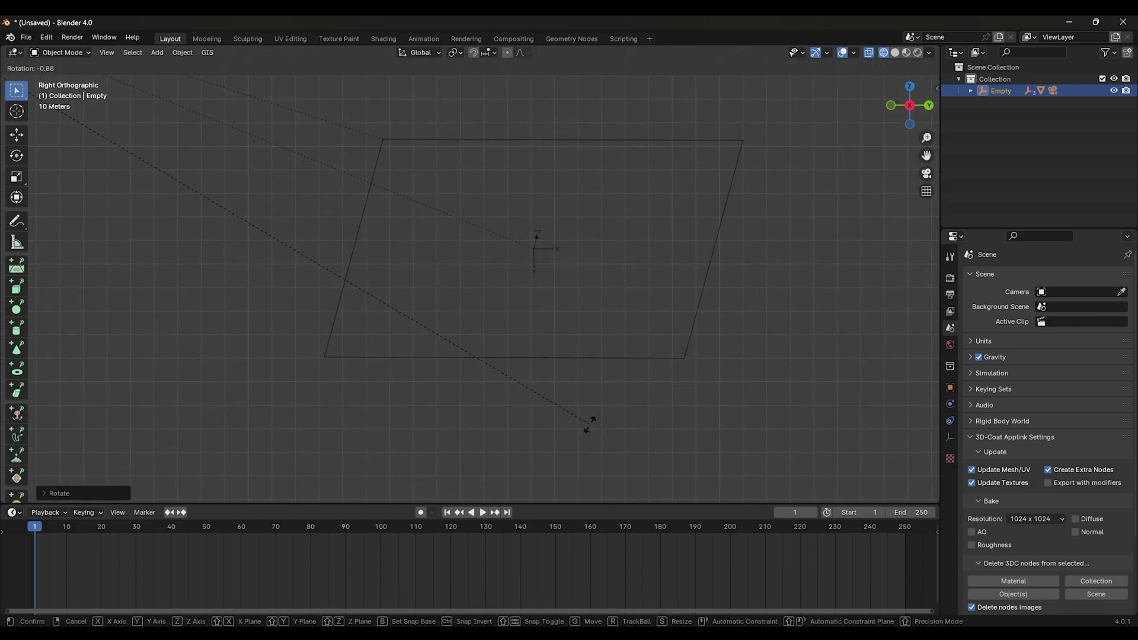
click(590, 425)
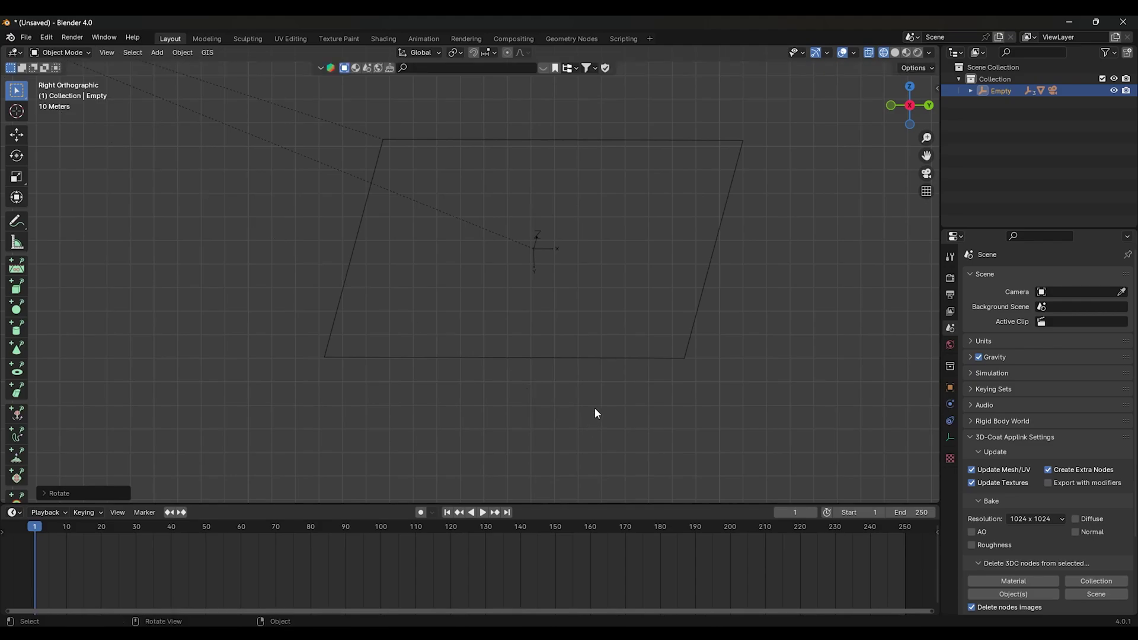
scroll(594, 405, down, 3)
key(KP_1)
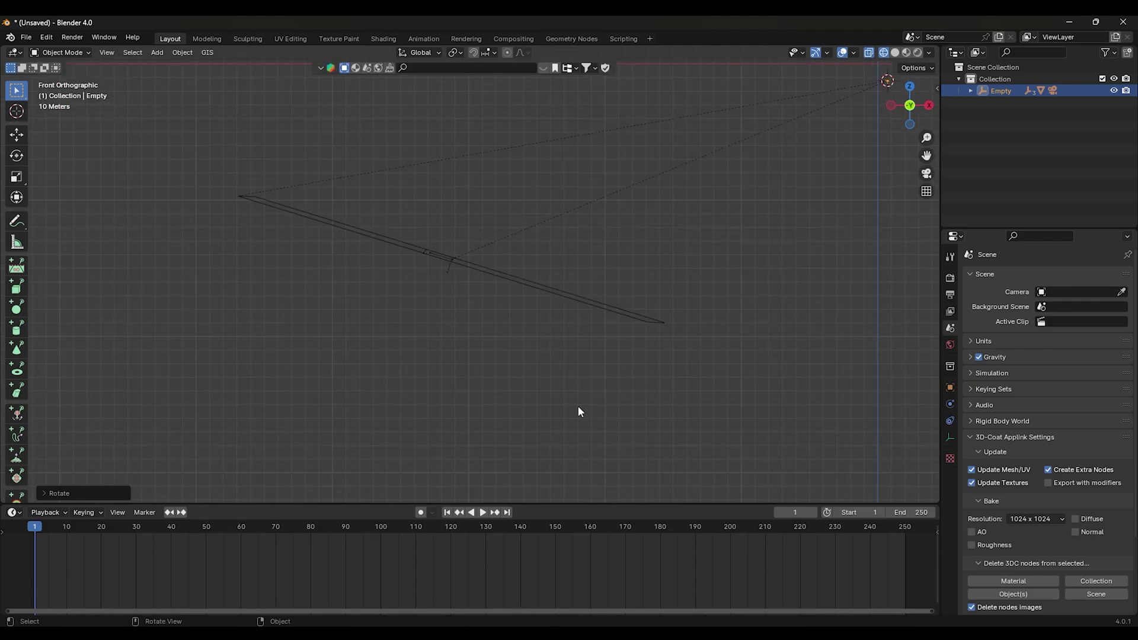
- Tilt the Empty twice to bring the tracked plane roughly level
key(r)
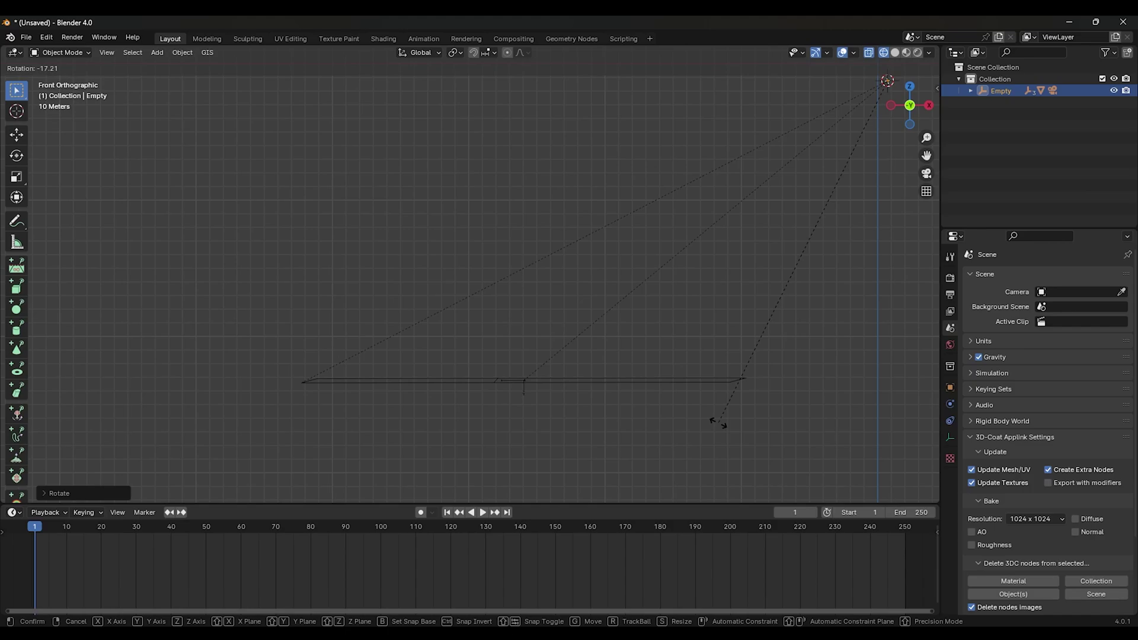
click(719, 423)
middle_drag(699, 409, 755, 378)
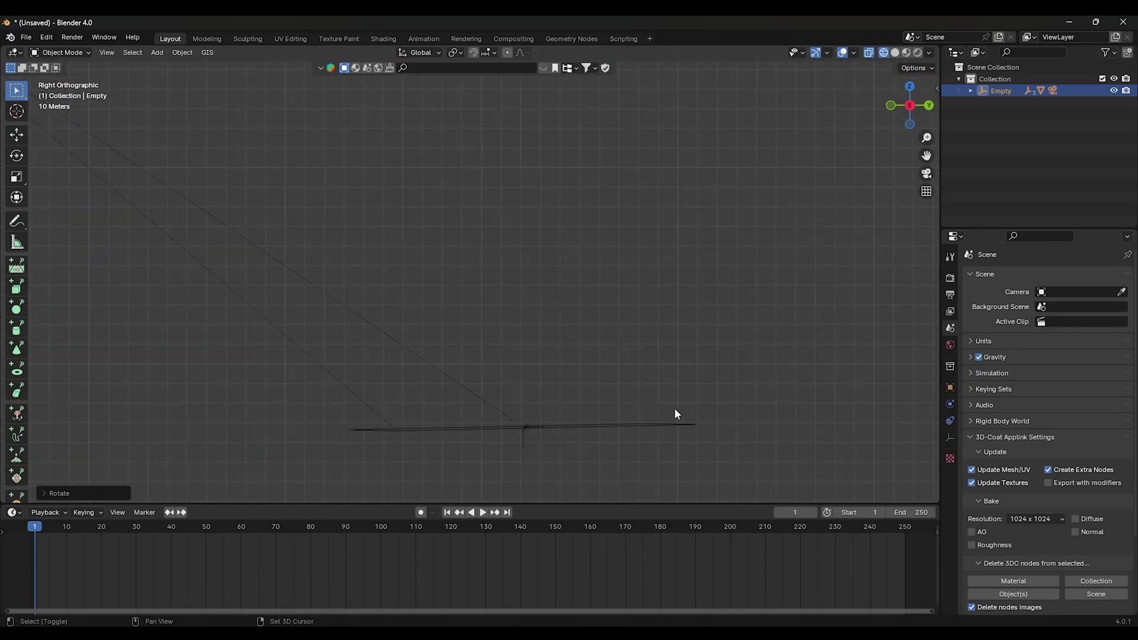
key(r)
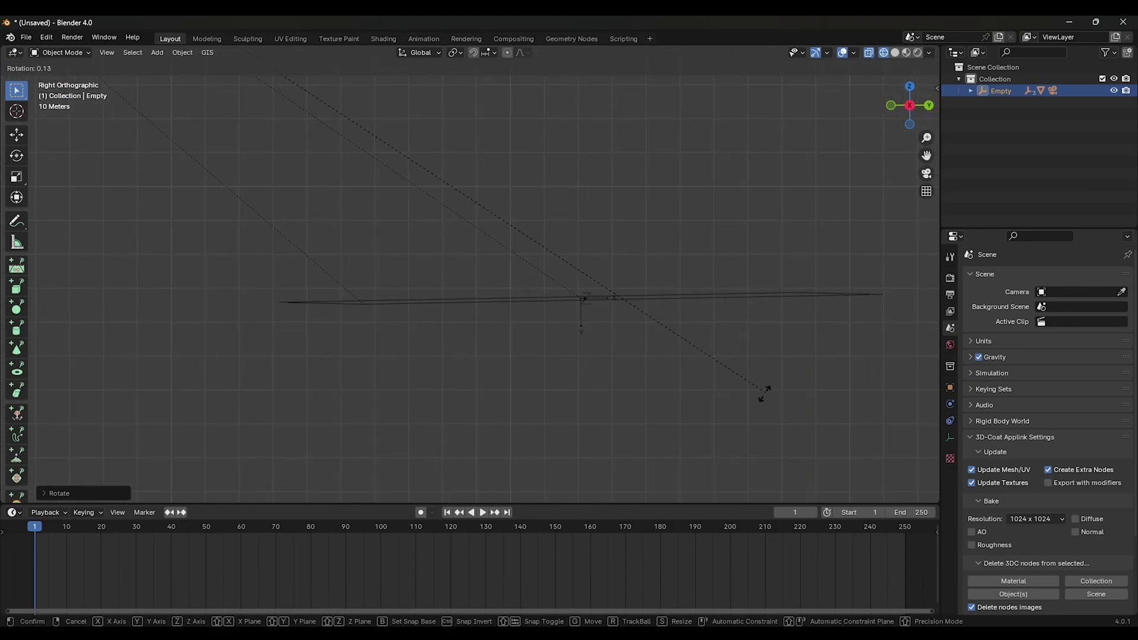
click(731, 396)
- Rotate the Empty in front view so the plane line is horizontal
key(KP_1)
scroll(732, 396, down, 2)
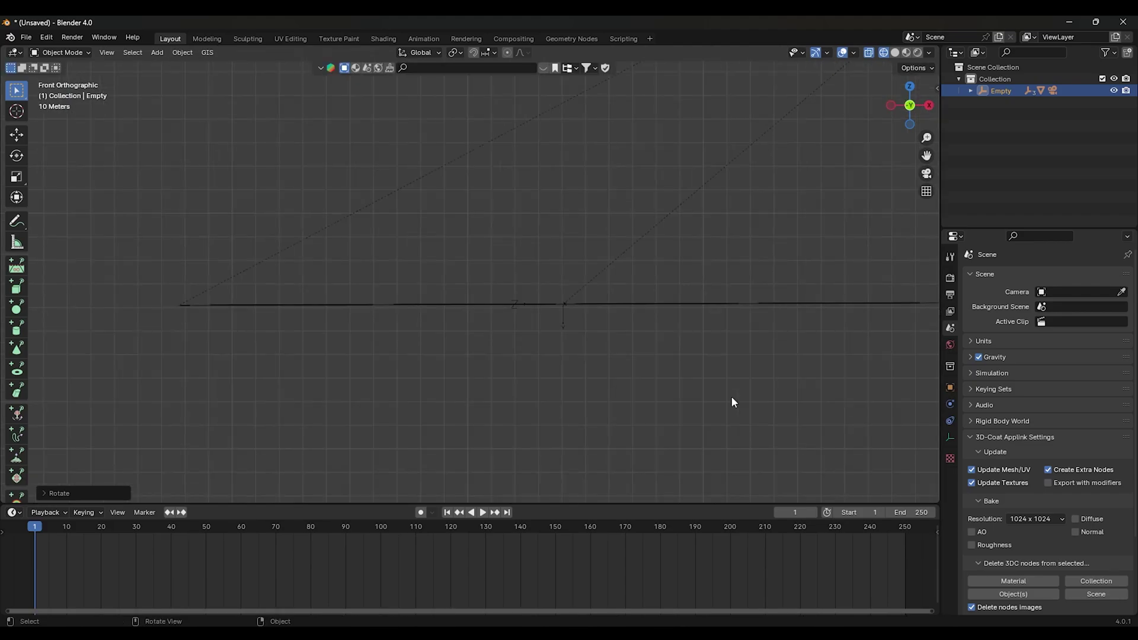
shift+middle_drag(731, 396, 715, 387)
key(r)
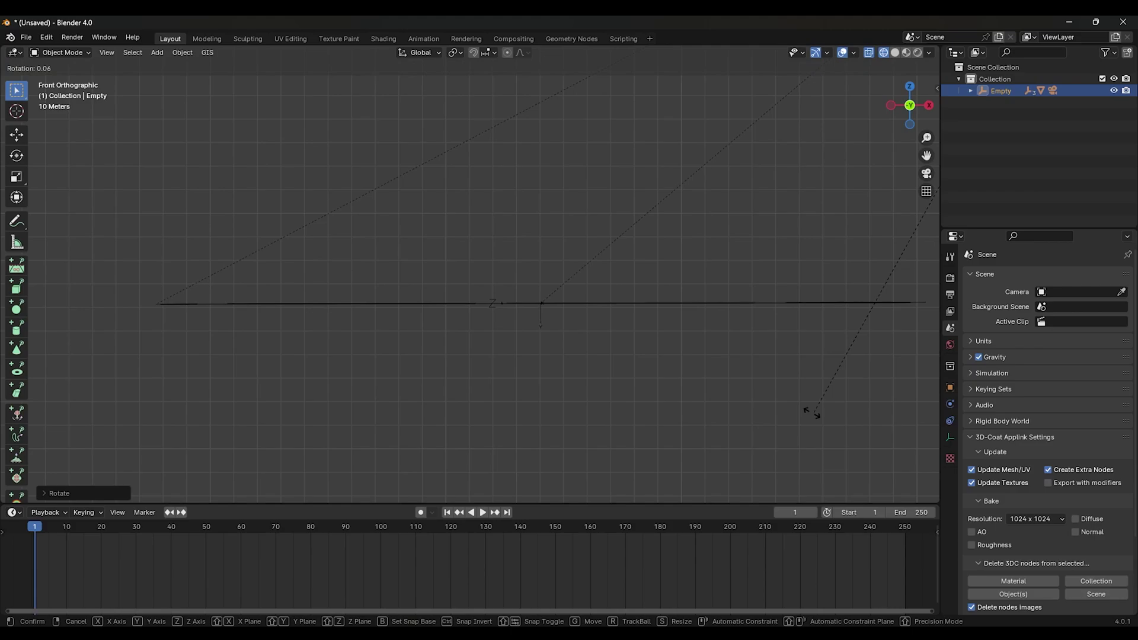
click(782, 411)
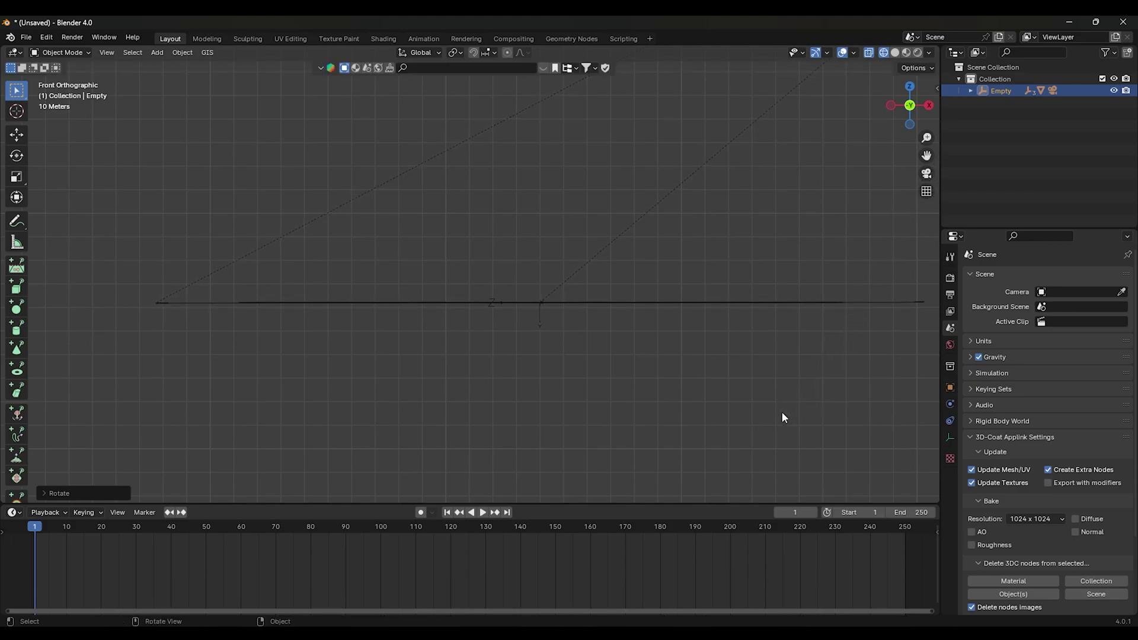
- Level the plane from the side view, then fine-tune its tilt from the front
key(KP_3)
scroll(774, 415, up, 2)
shift+middle_drag(773, 417, 703, 408)
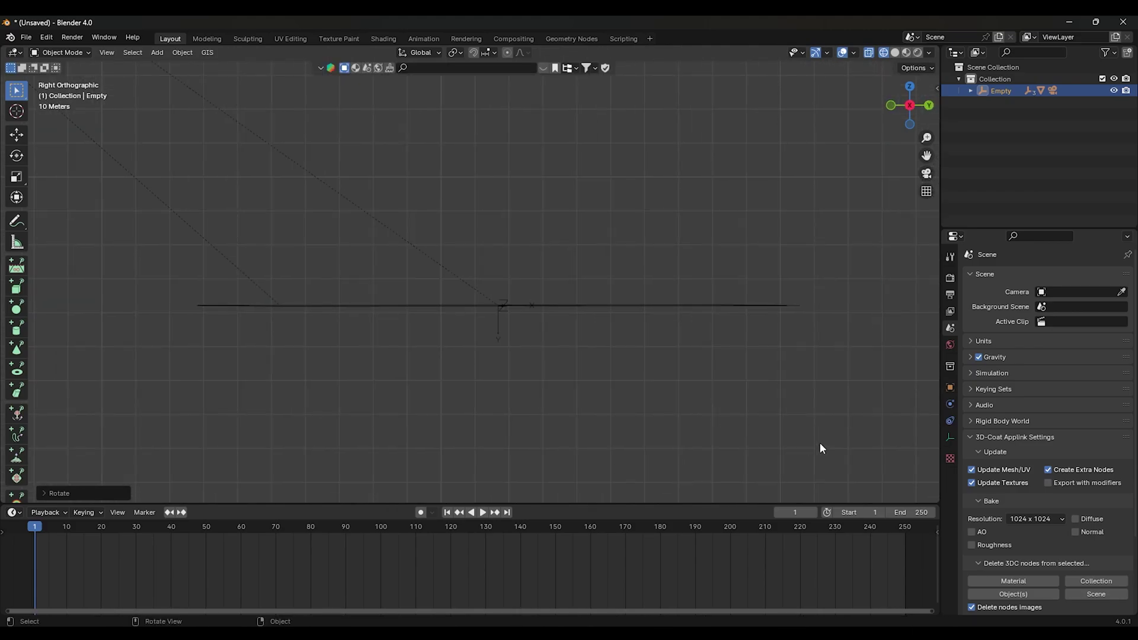
key(r)
click(866, 436)
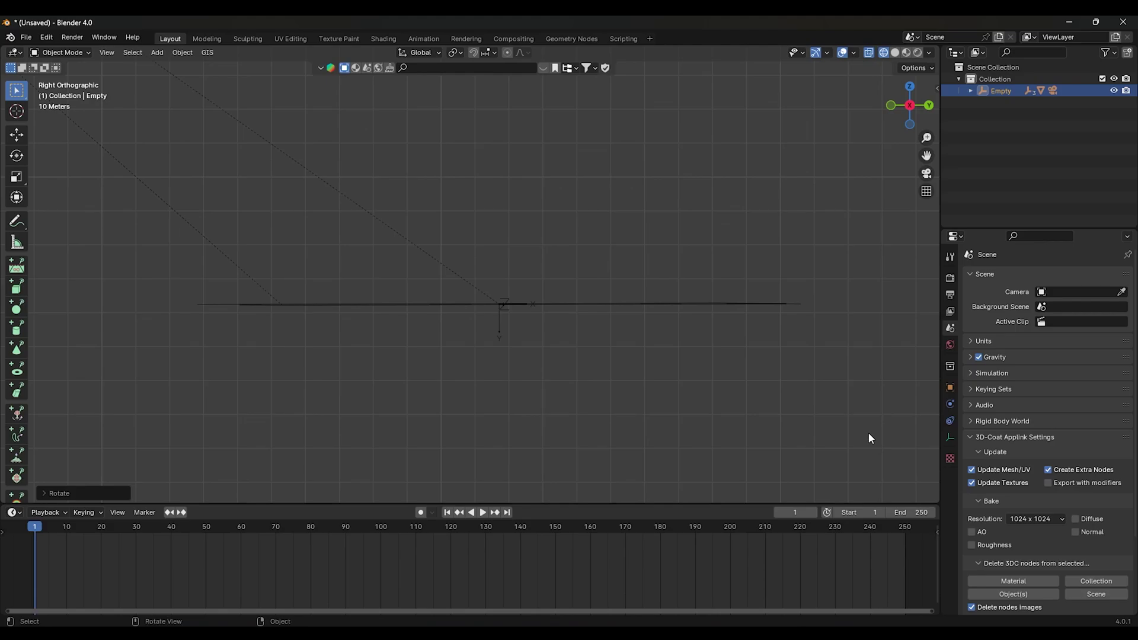
key(KP_1)
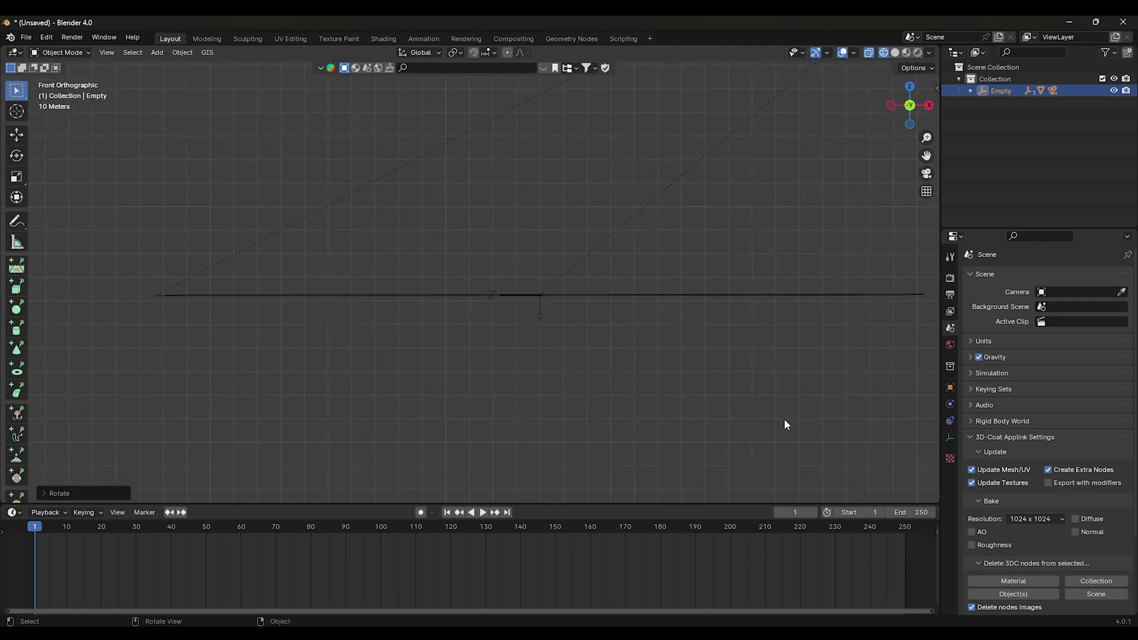
key(r)
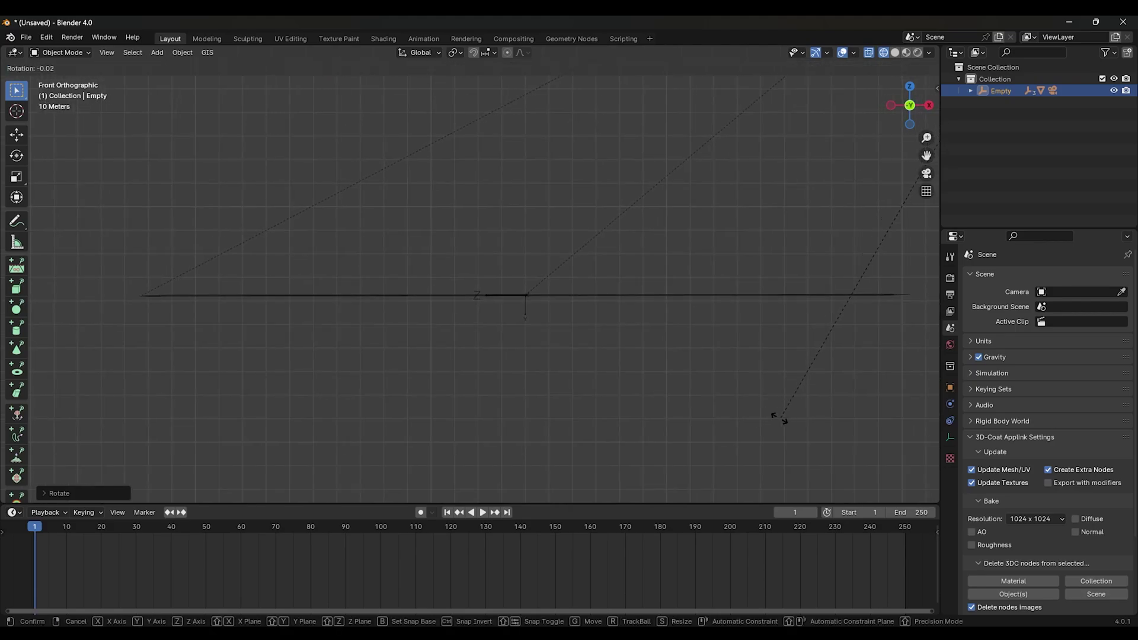
click(773, 417)
mouse_move(773, 417)
middle_down()
mouse_move(712, 426)
mouse_move(696, 363)
middle_up()
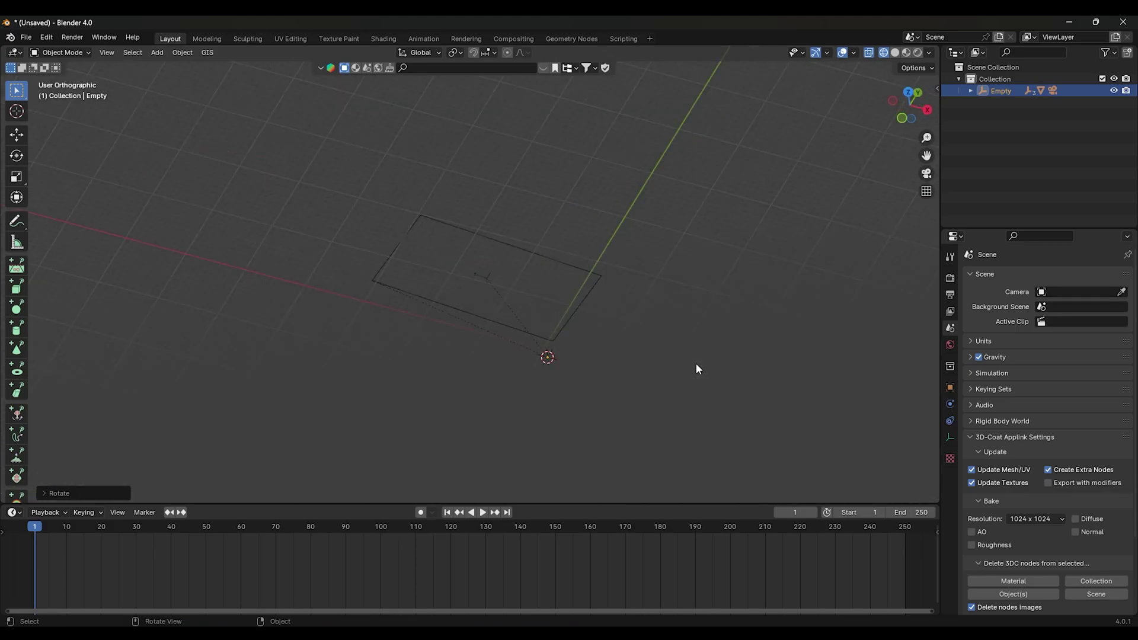
- In top view, turn the Empty around the vertical to square the plane with X and Y
key(KP_7)
key(r)
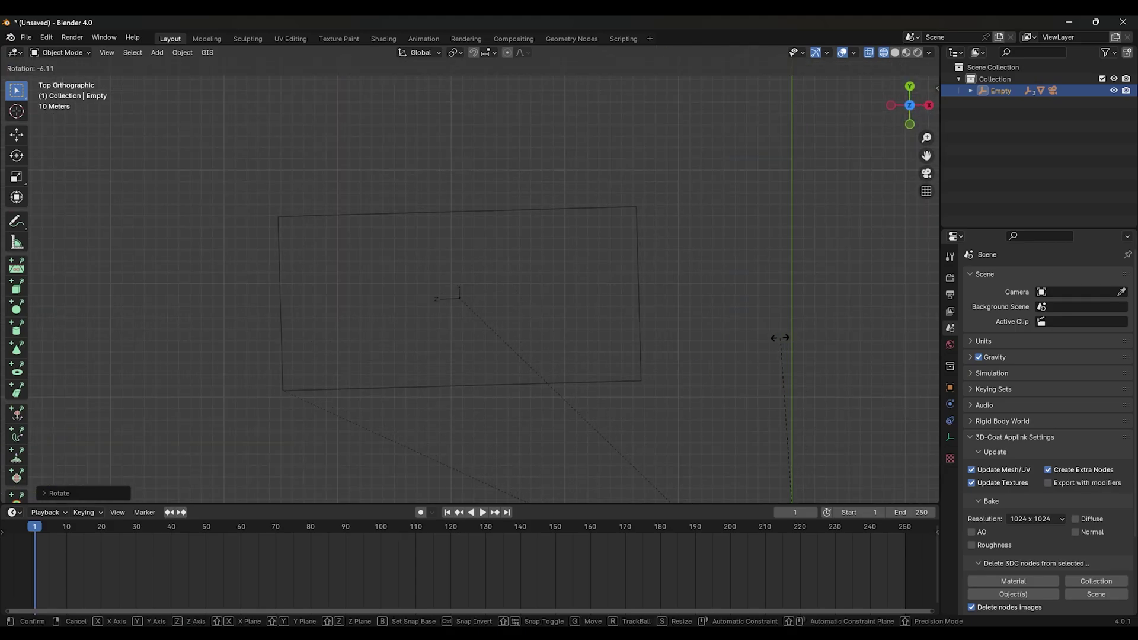
click(90, 379)
middle_drag(90, 379, 478, 333)
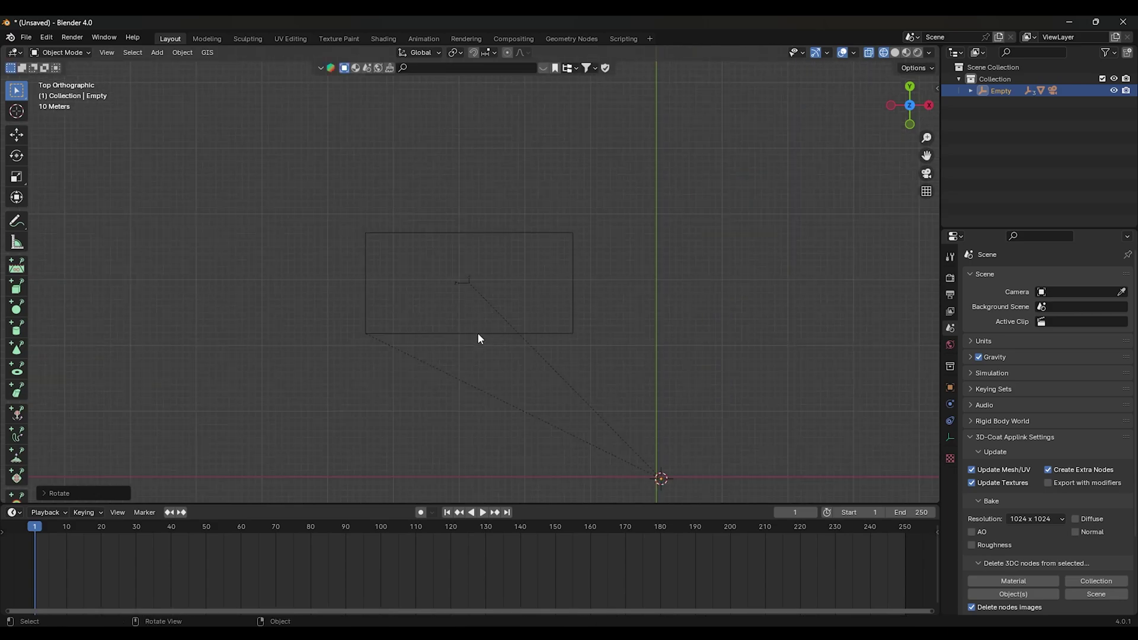
- Check the plane's flatness from the side and front views
key(KP_3)
scroll(478, 332, up, 4)
scroll(475, 329, up, 5)
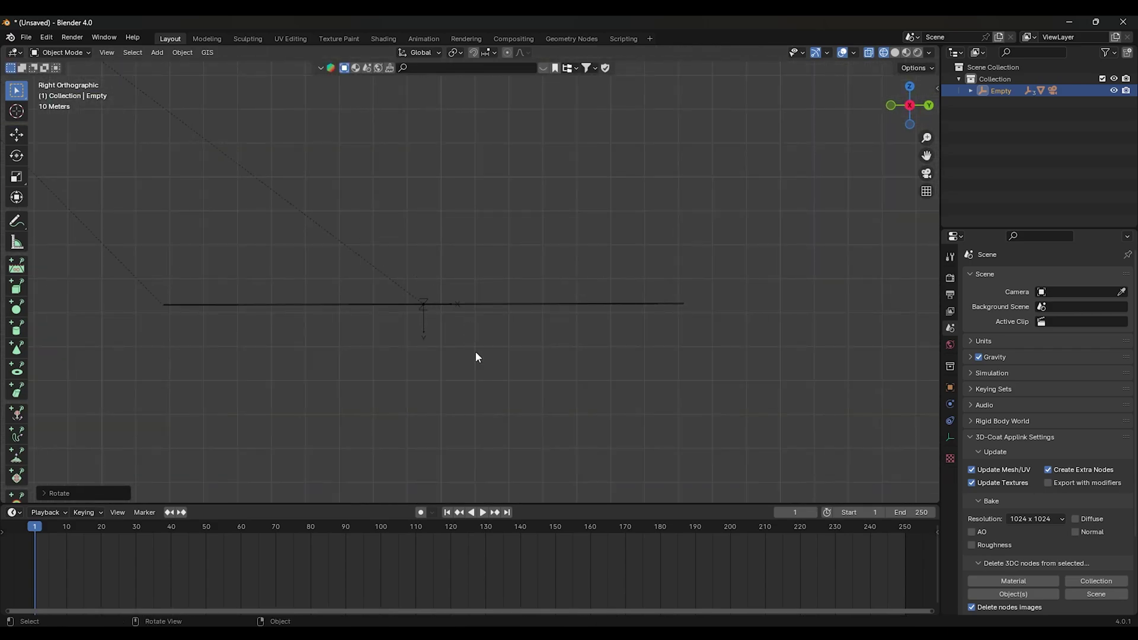
middle_drag(499, 383, 512, 368)
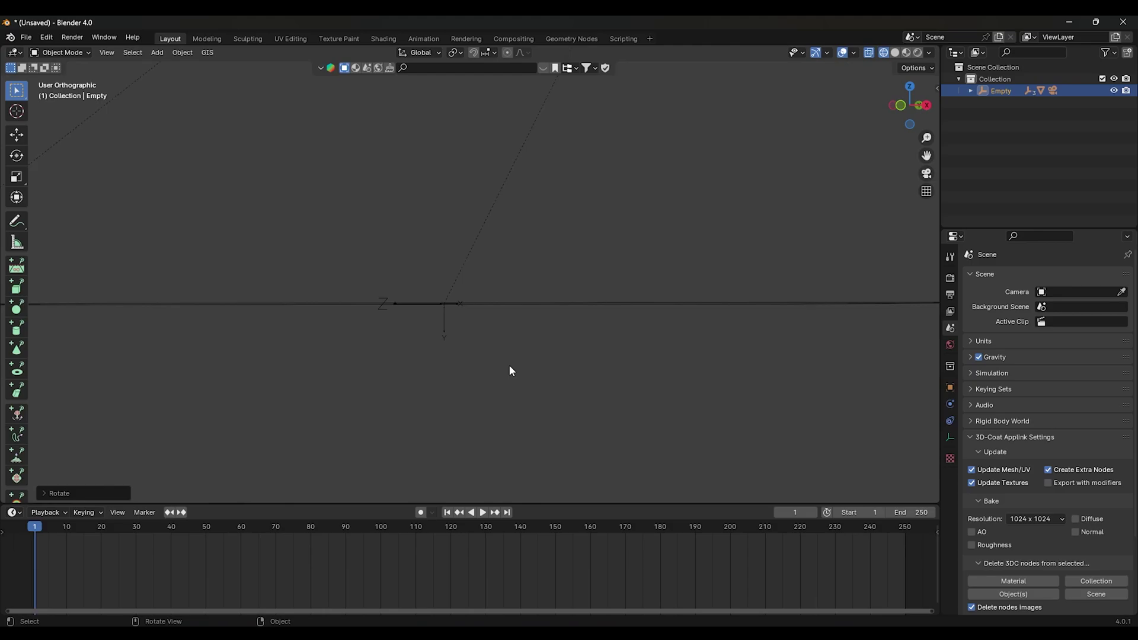
key(KP_1)
scroll(504, 364, up, 5)
scroll(546, 361, up, 2)
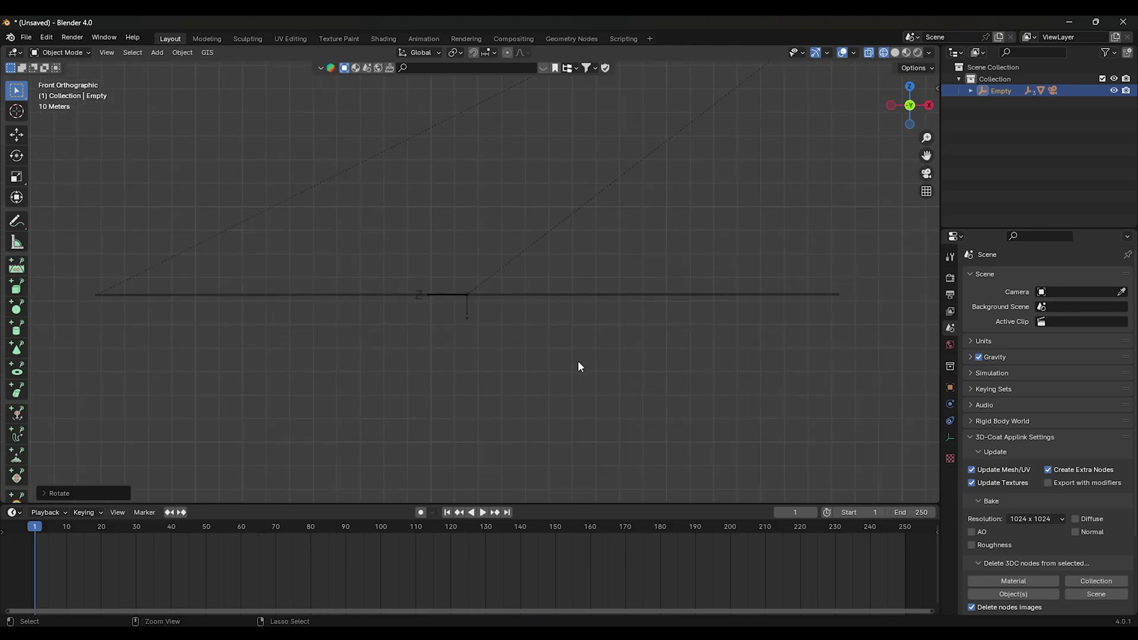
- Look through the 3D Tracker Camera, then return to a perspective view
key(KP_0)
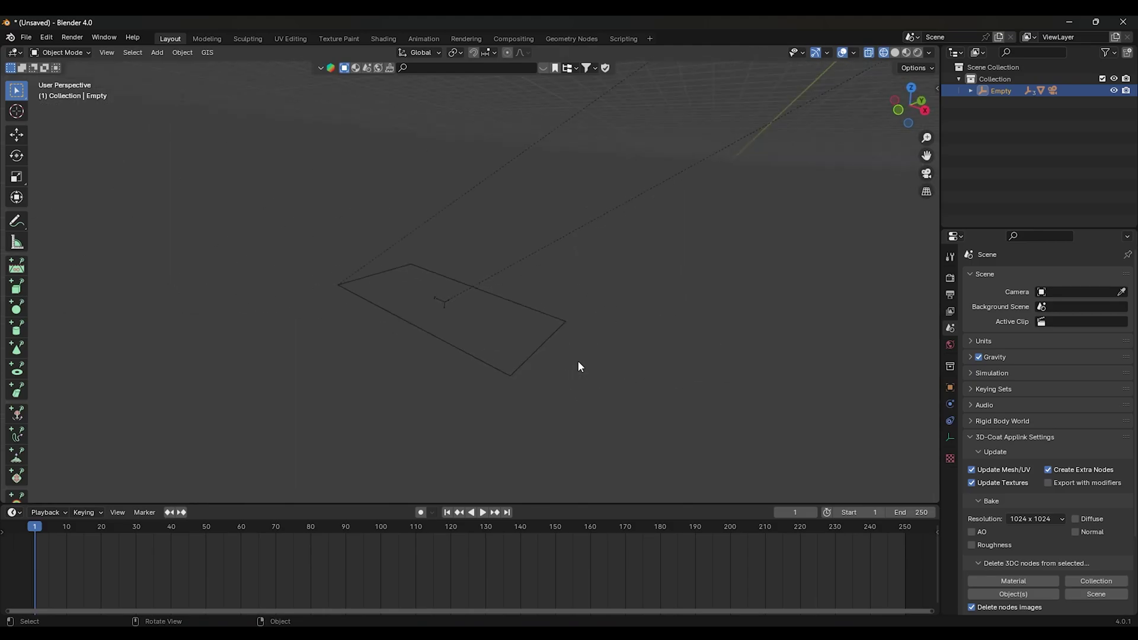
key(KP_0)
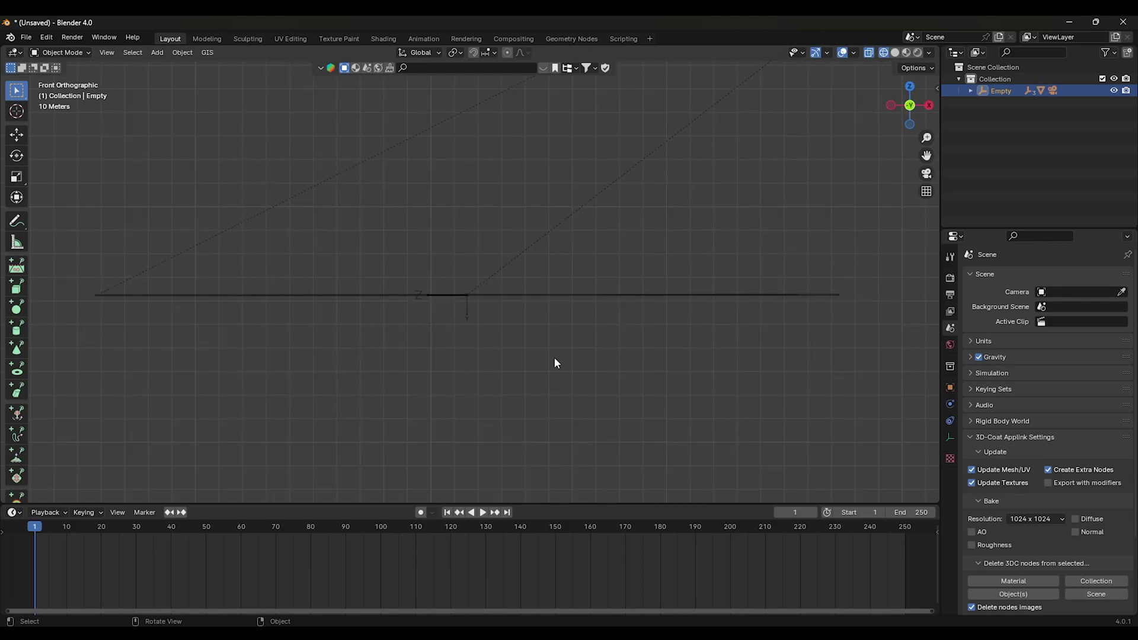
mouse_move(484, 355)
middle_down()
mouse_move(510, 318)
mouse_move(532, 312)
mouse_move(562, 339)
middle_up()
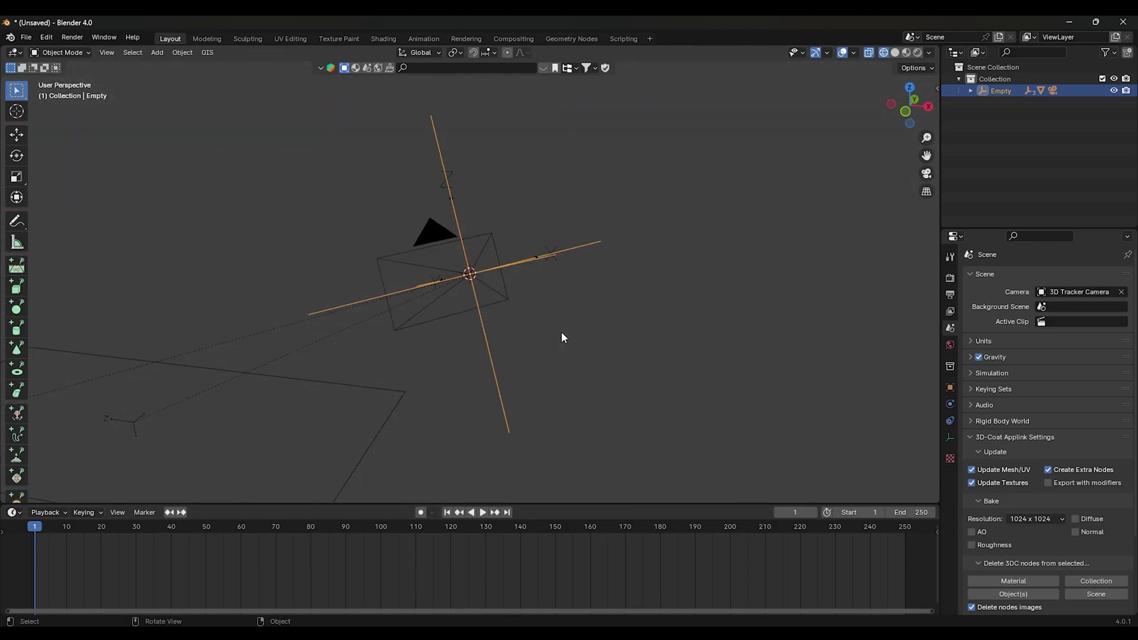
- Move the Empty along global Z twice, checking from the side, until the plane meets the floor
key(g)
key(z)
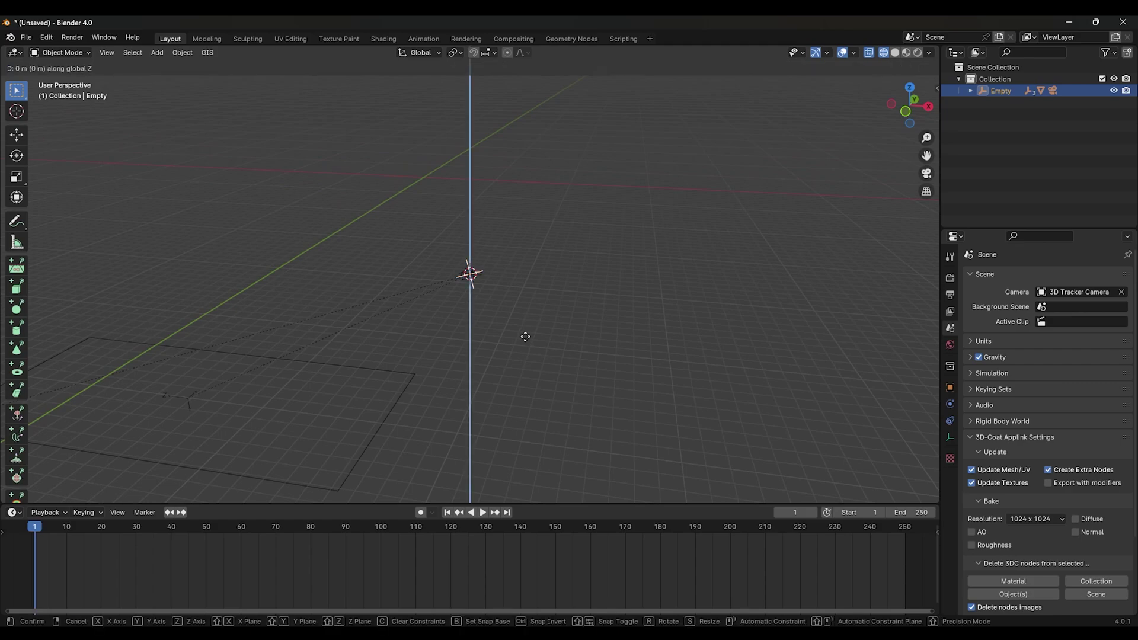
click(555, 343)
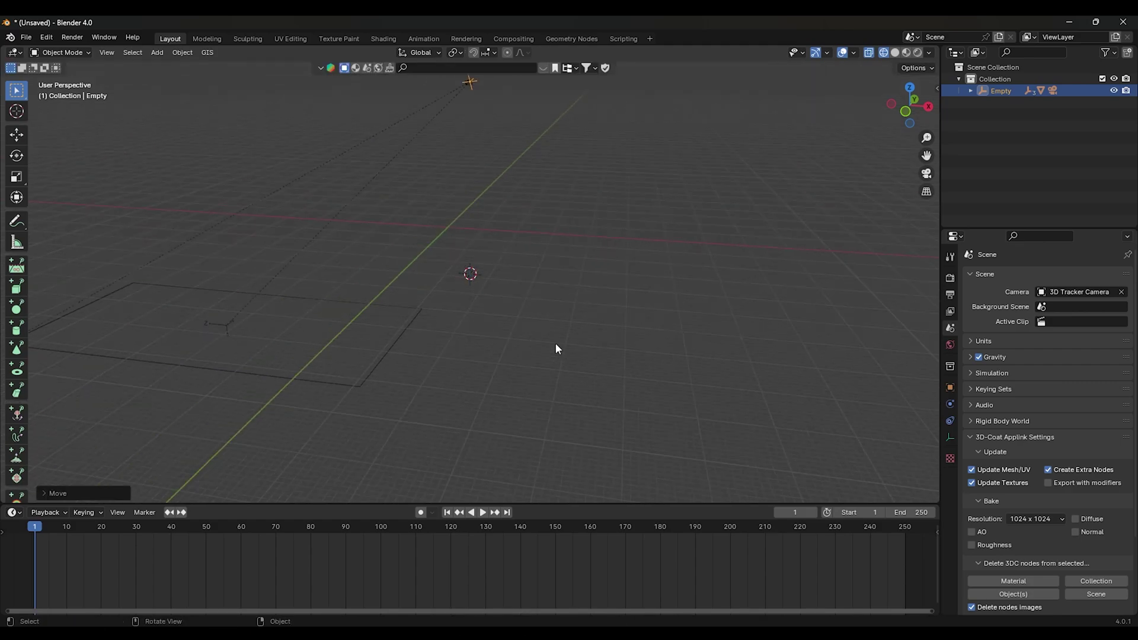
key(KP_3)
key(g)
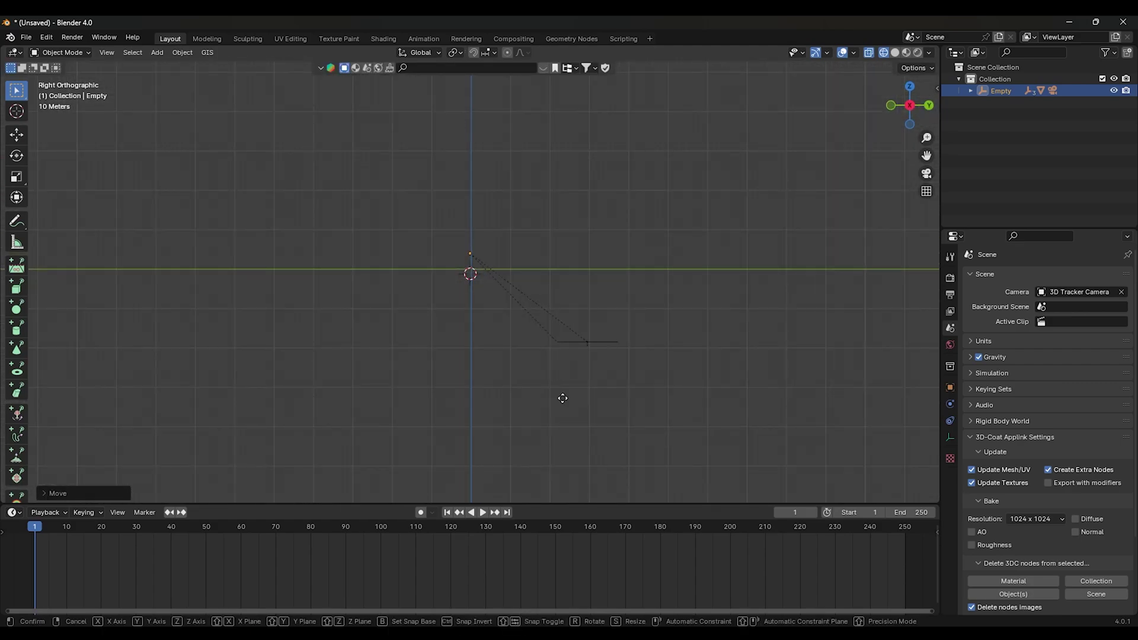
key(z)
click(580, 321)
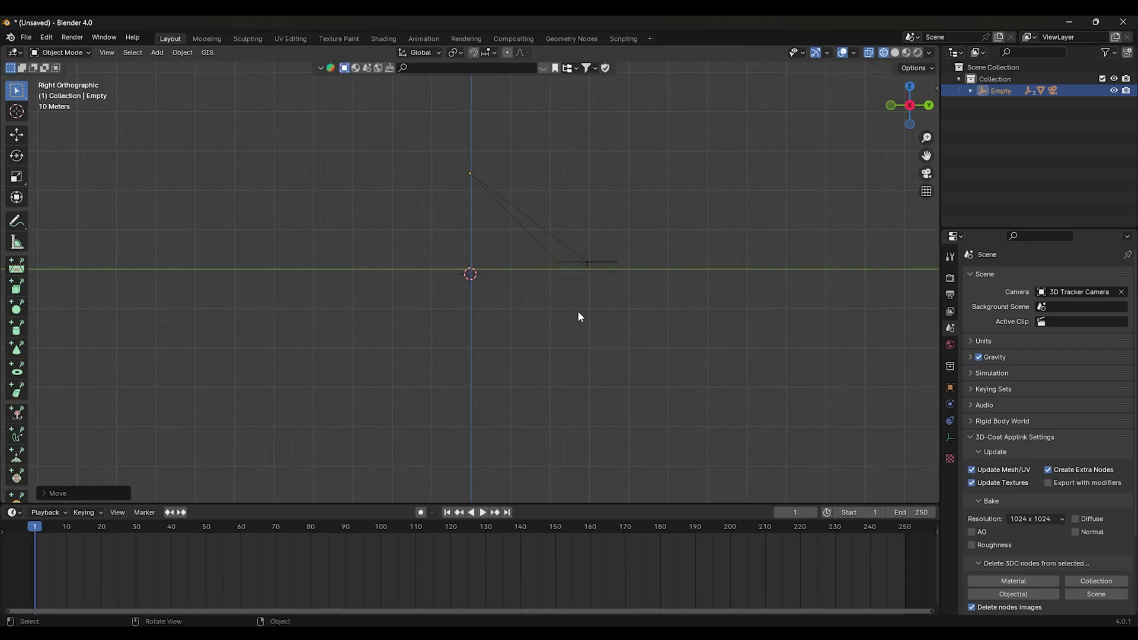
middle_drag(578, 311, 616, 323)
- In camera view, set the viewport's clip end to 100000 m in the sidebar
key(KP_0)
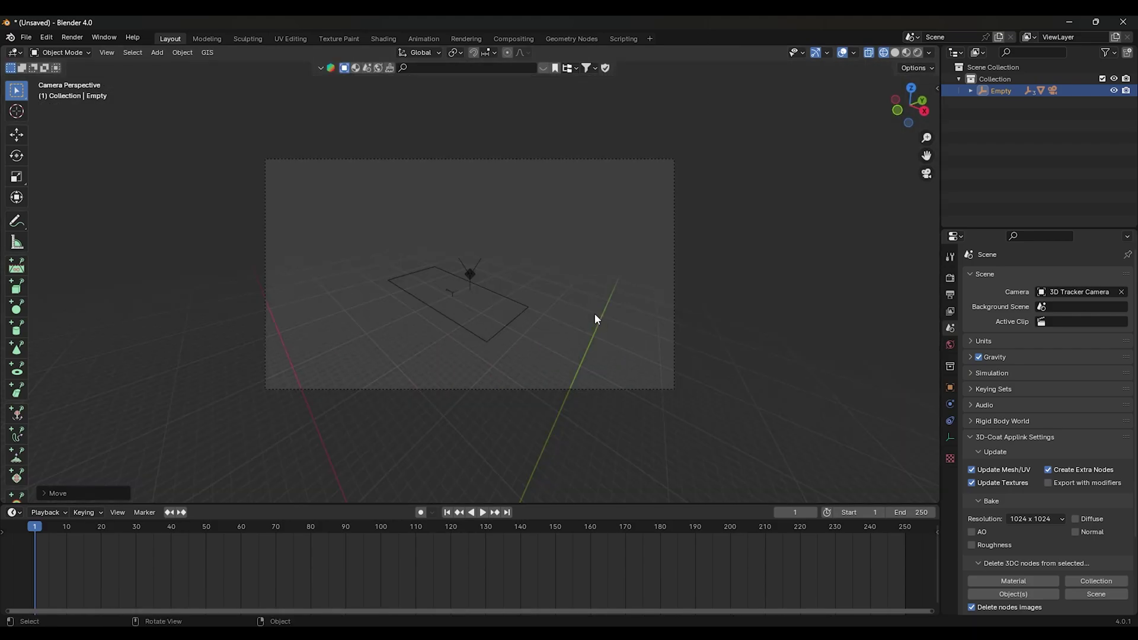
key(n)
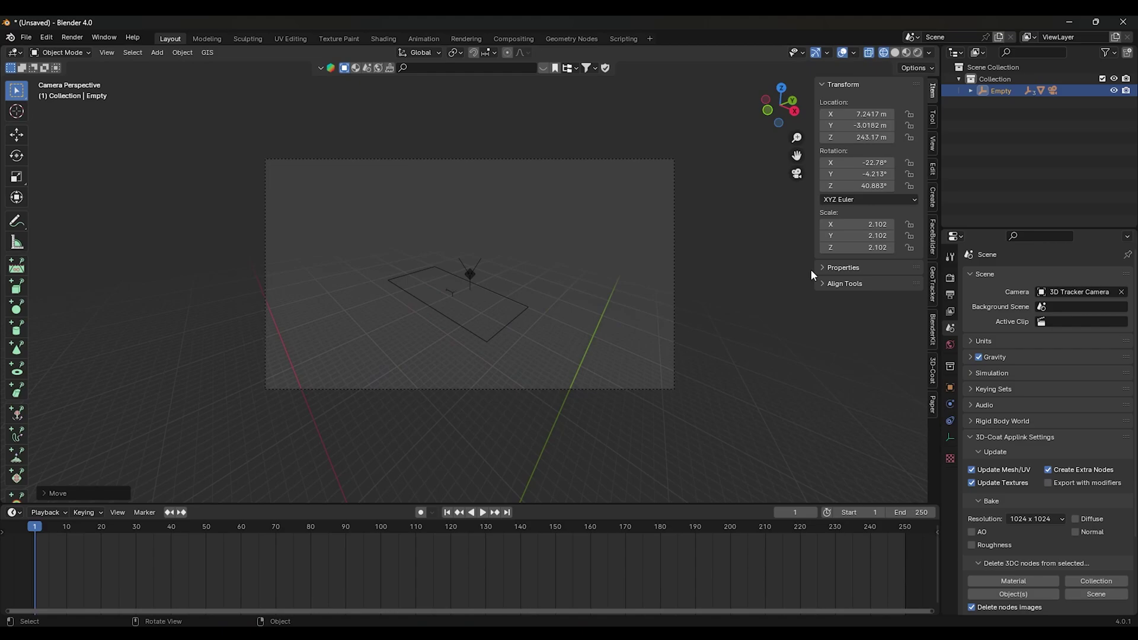
click(933, 145)
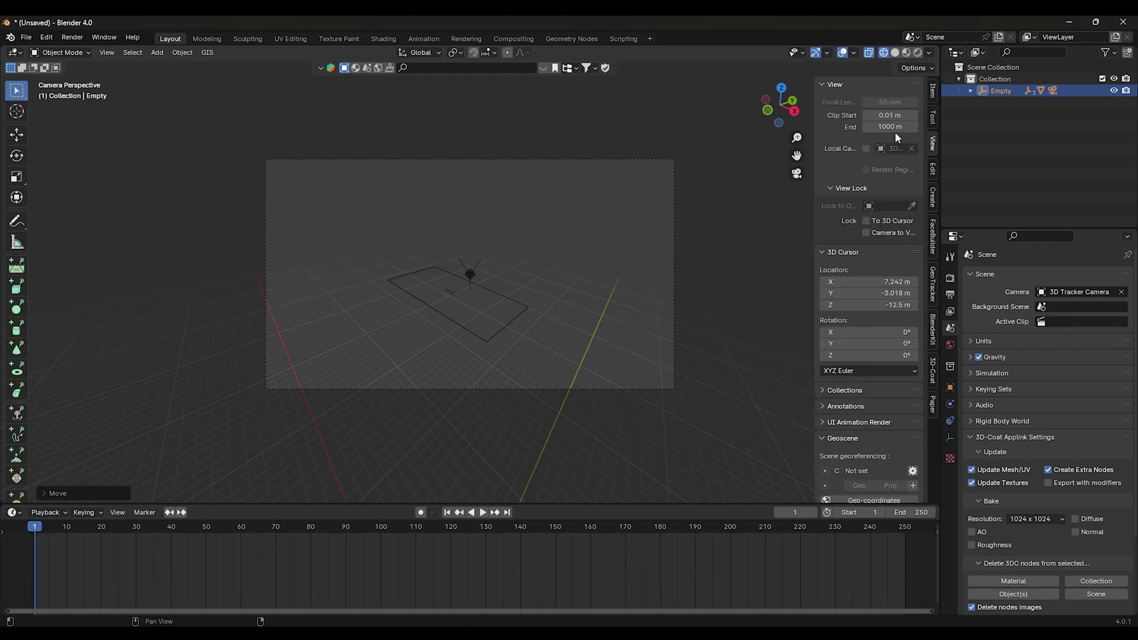
click(878, 126)
text(00)
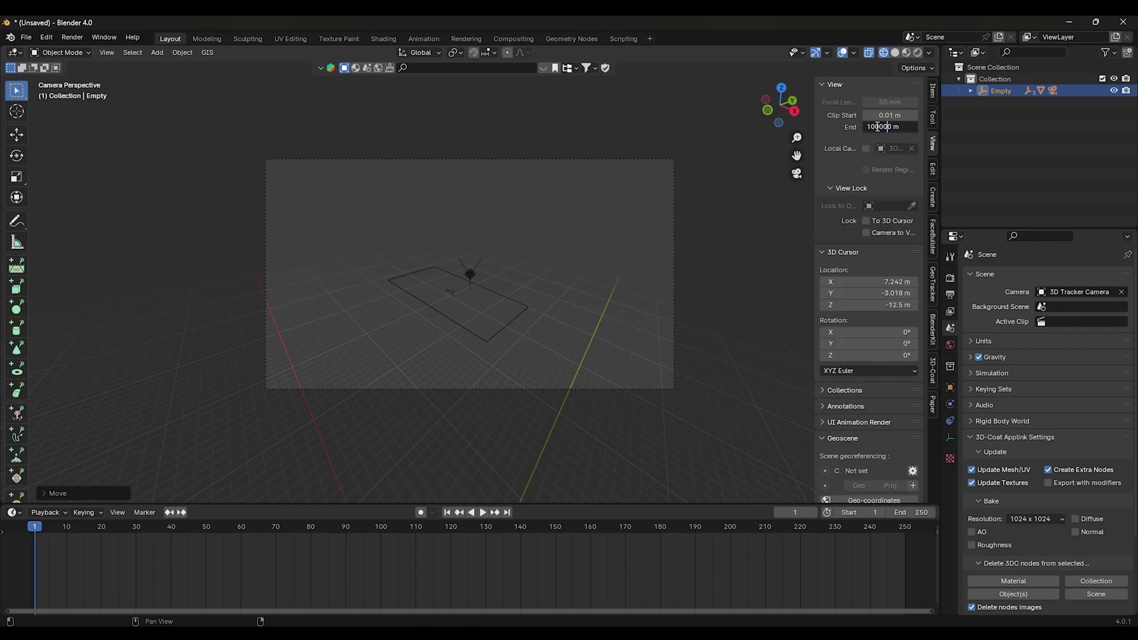
key(Return)
scroll(581, 246, up, 2)
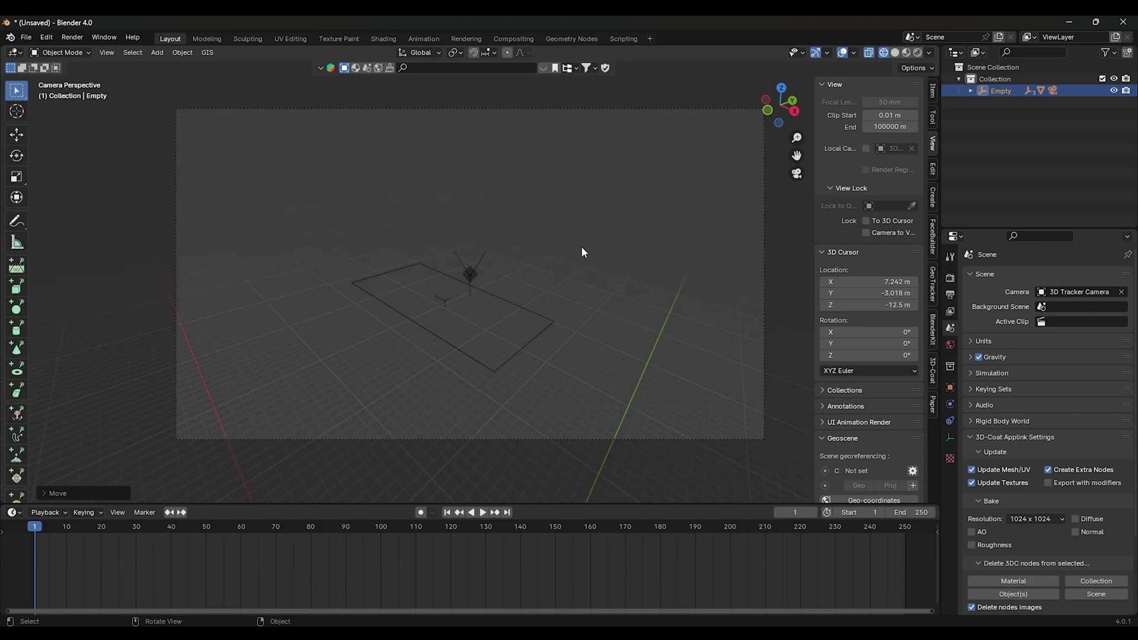
shift+middle_drag(556, 277, 521, 302)
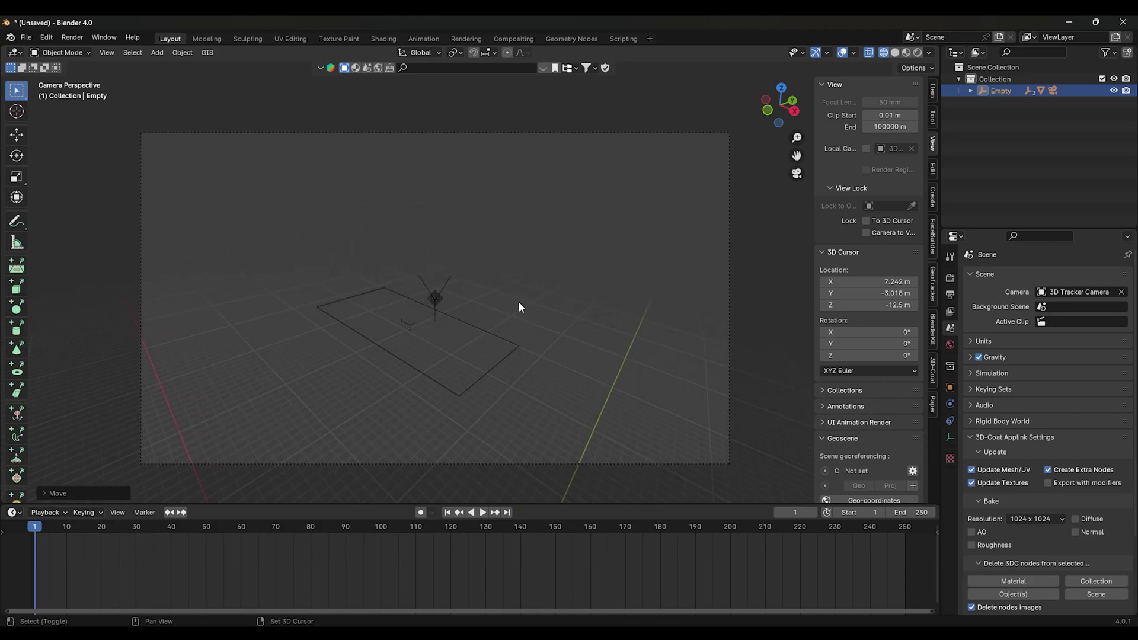
- Set the 3D Tracker Camera's lens clip end to 100000 m
click(559, 134)
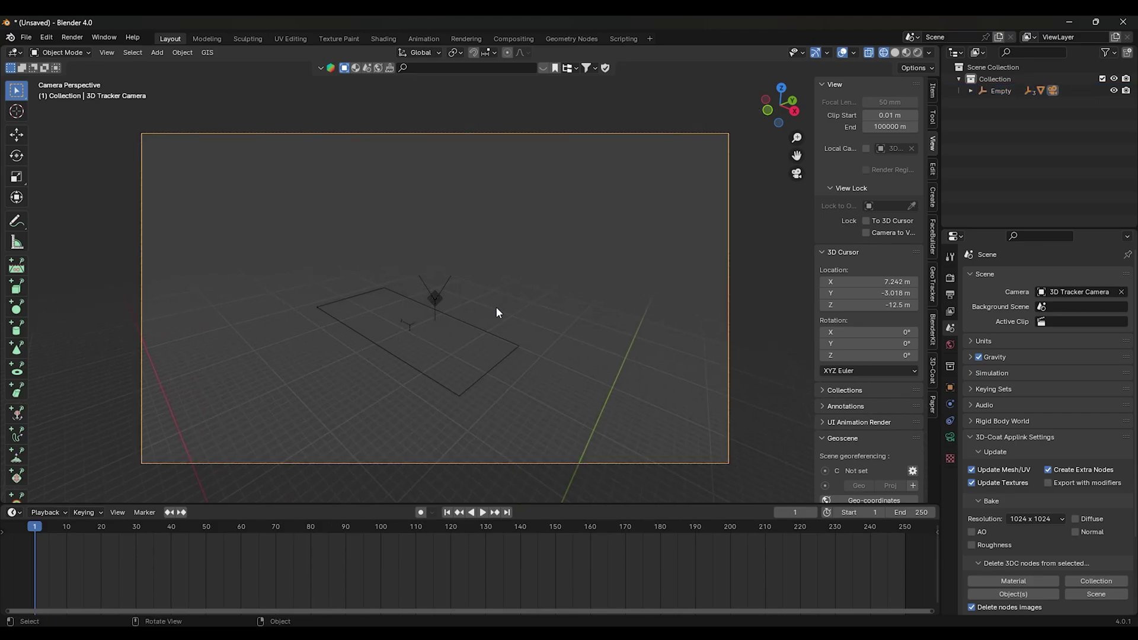
click(949, 438)
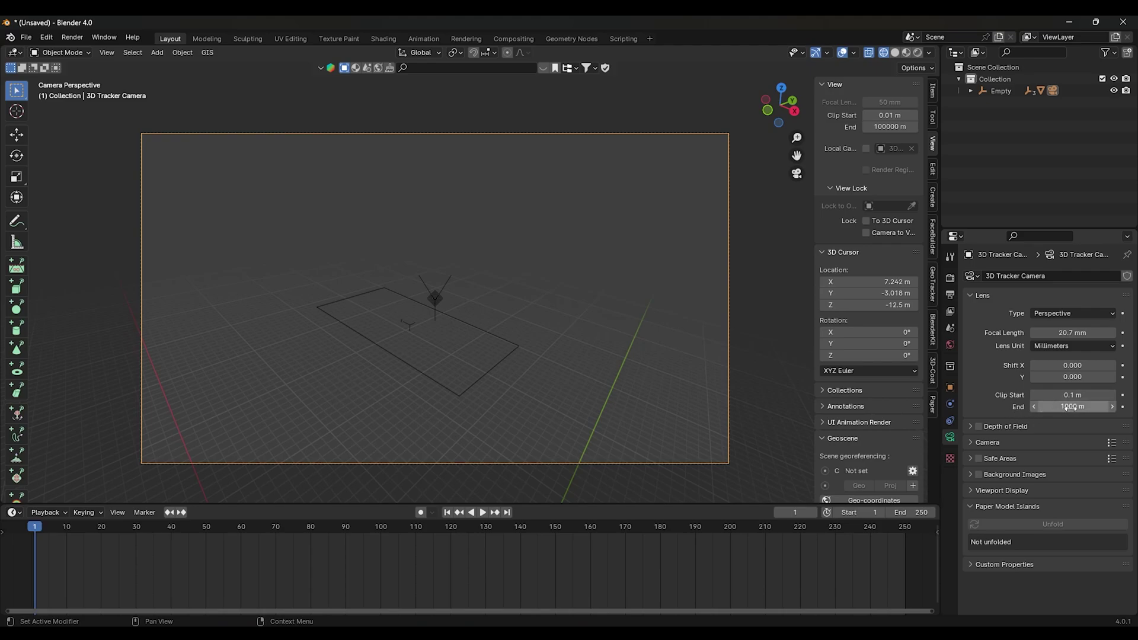
click(1039, 406)
text(00)
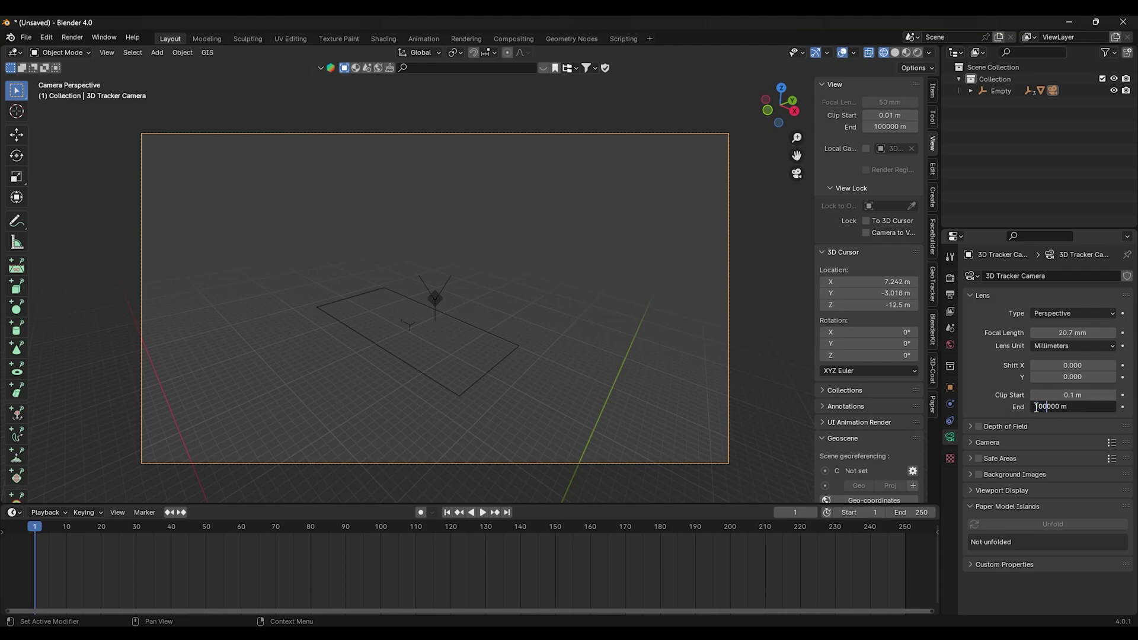
key(Return)
click(573, 358)
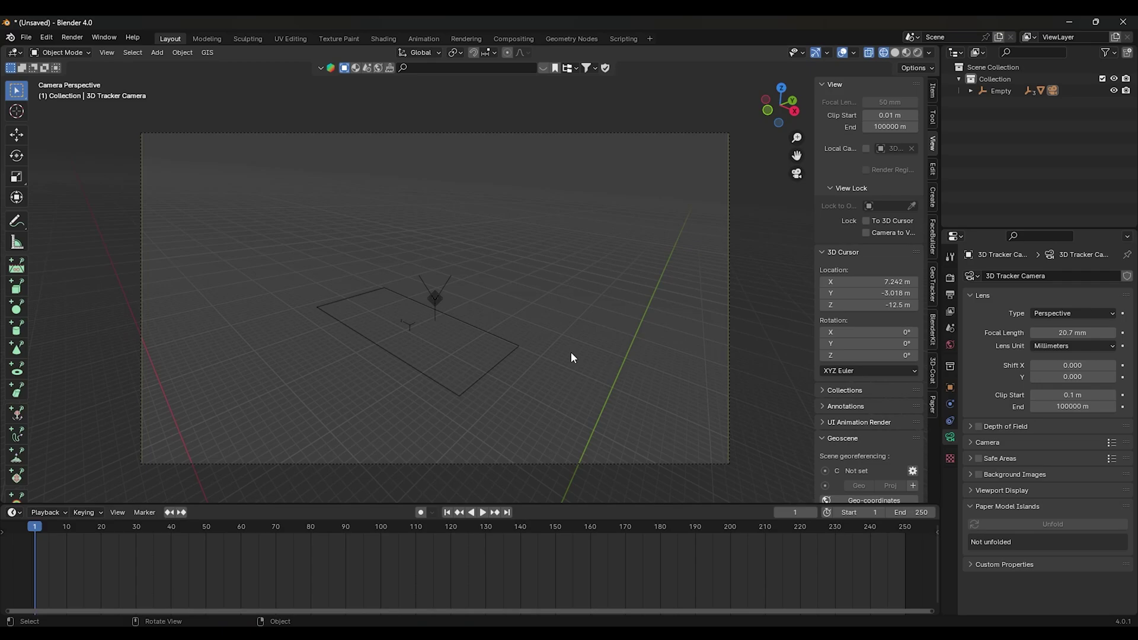
click(574, 132)
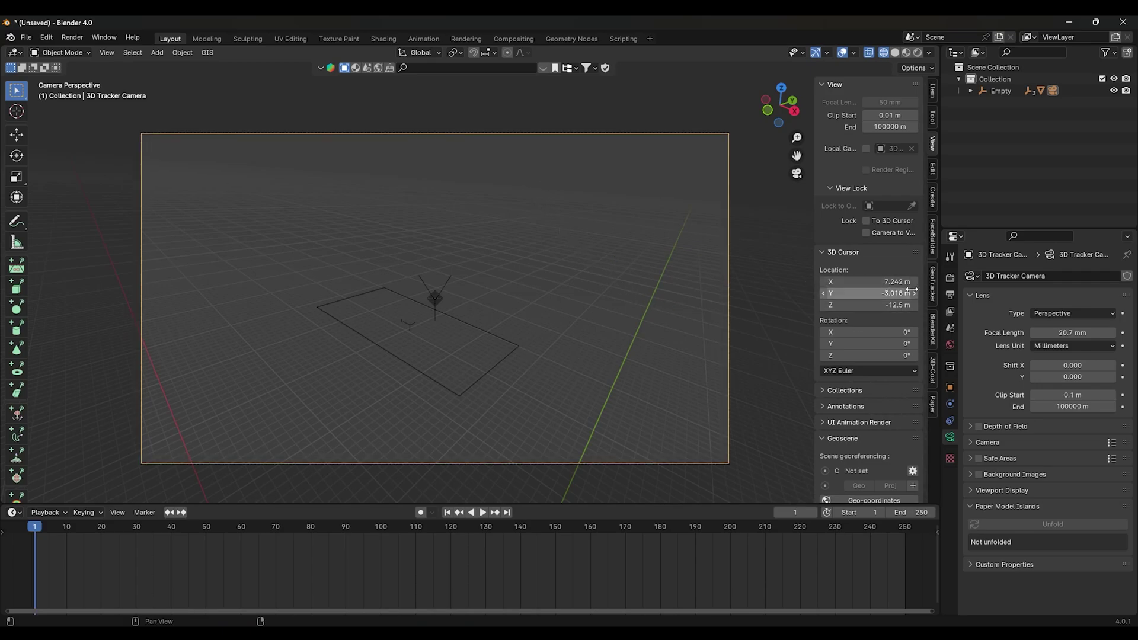
click(950, 296)
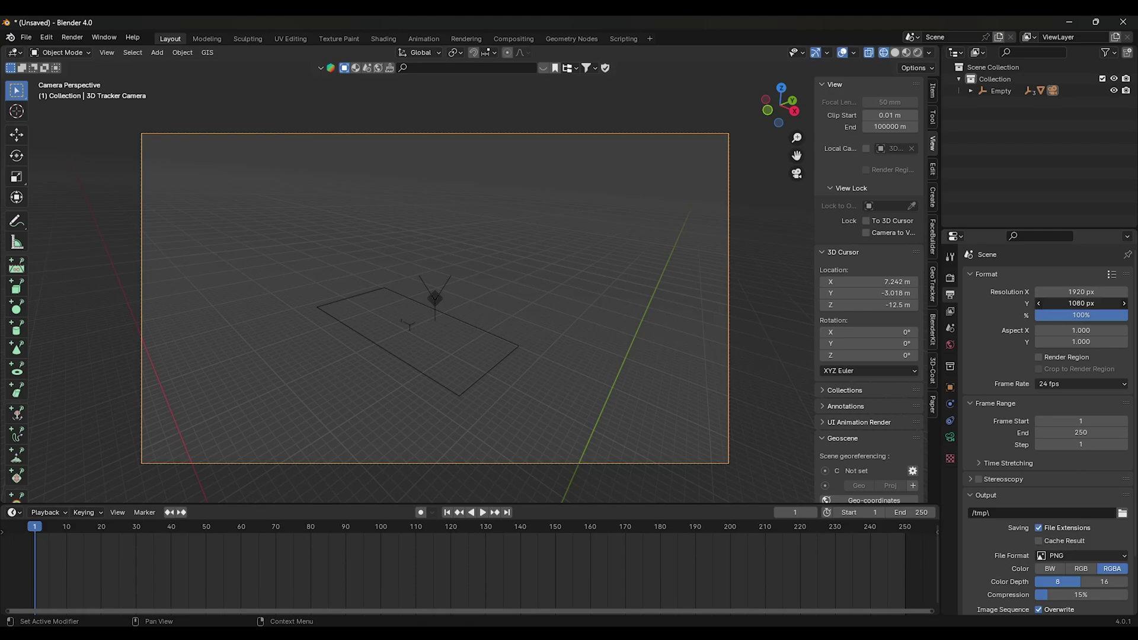
- Set render Resolution X to 1080 and Resolution Y to 1920 px
click(1065, 290)
text(1080)
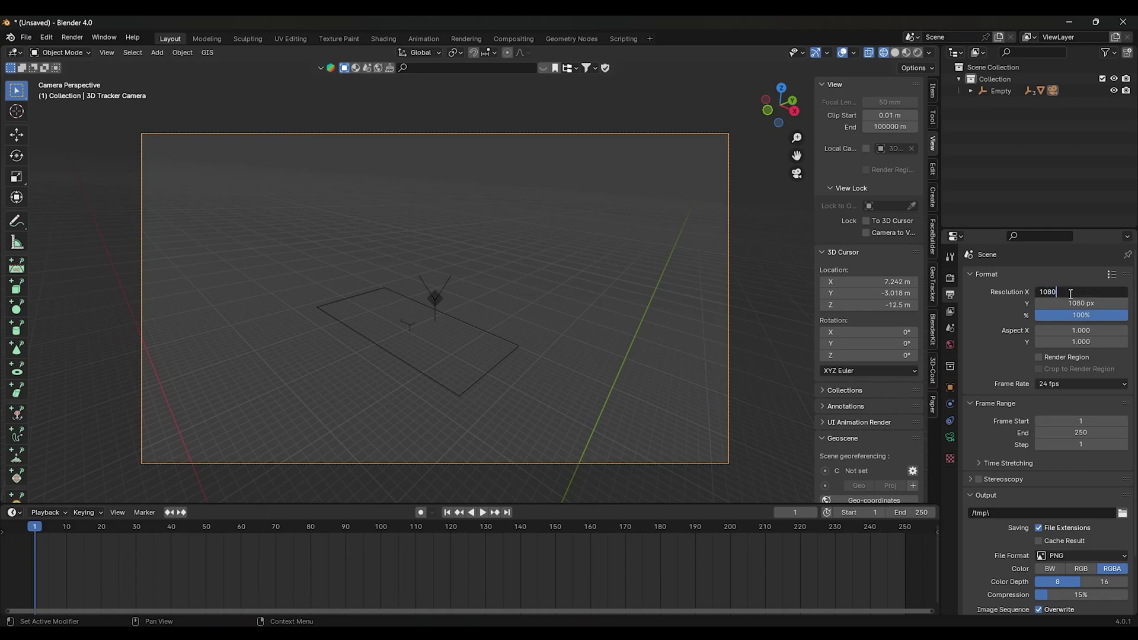
key(Return)
click(1073, 303)
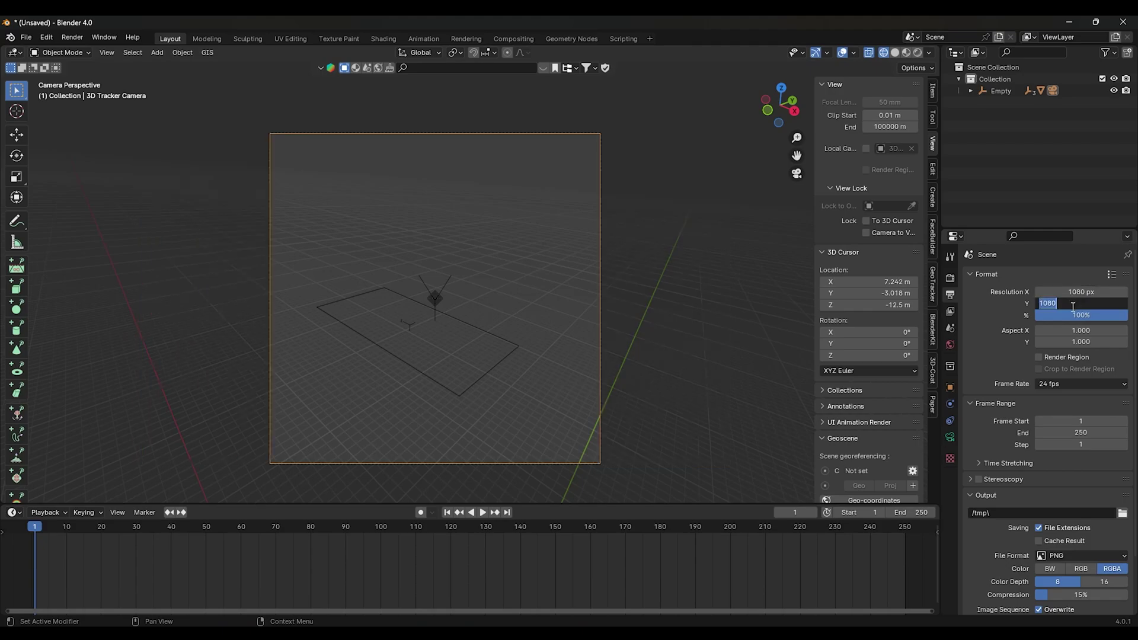
text(192)
key(Return)
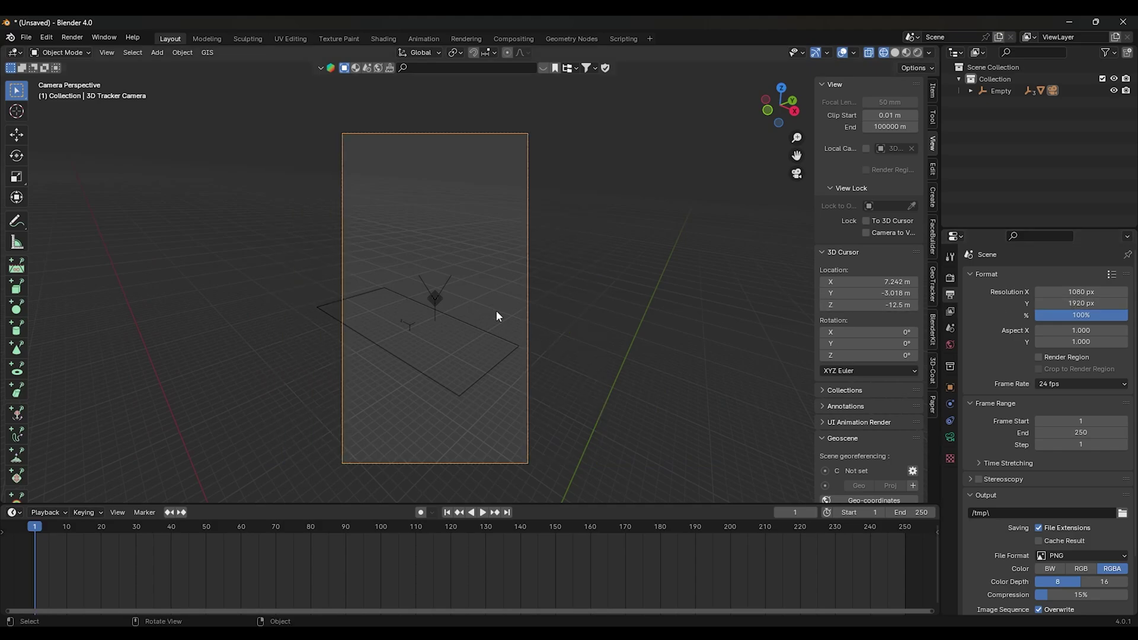
scroll(495, 310, up, 2)
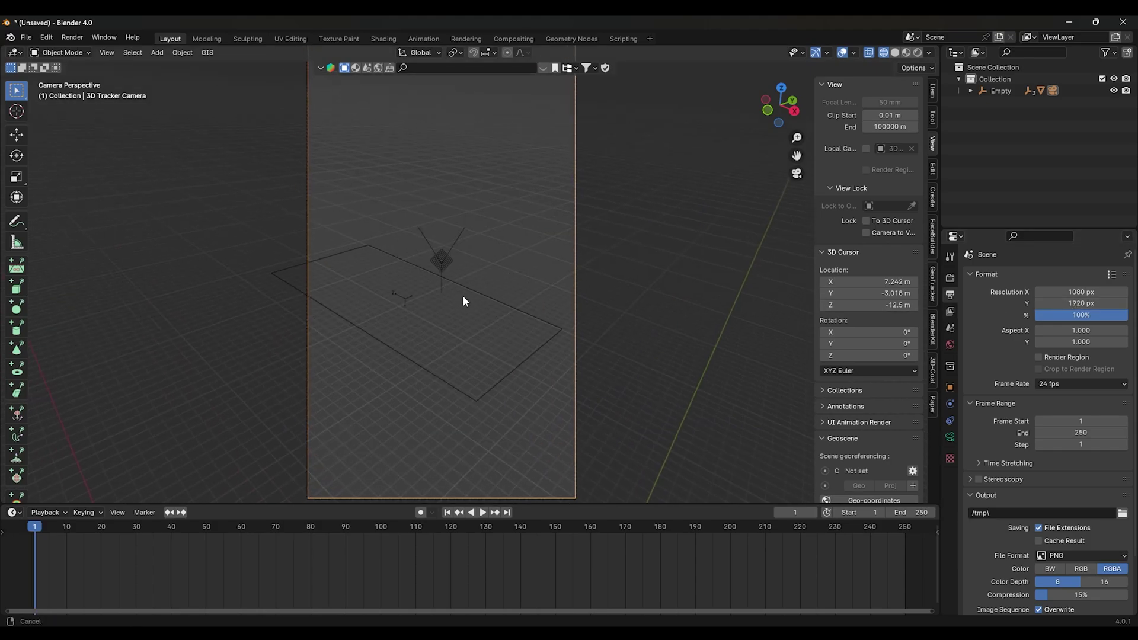
- Enable Background Images on the camera and add a Movie Clip background slot
click(950, 439)
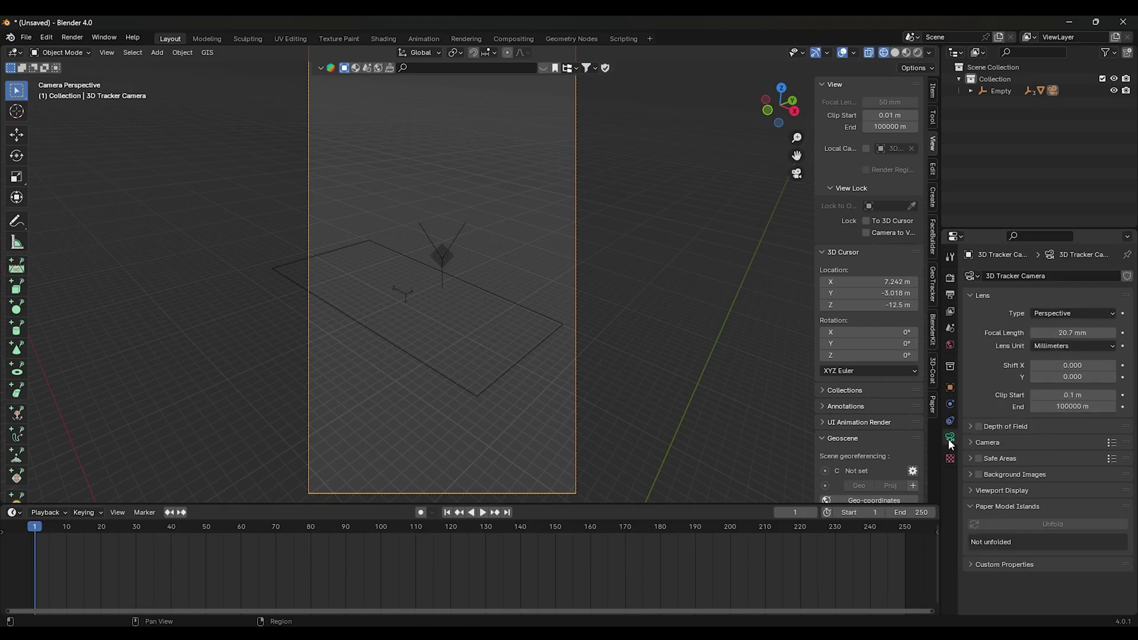
click(977, 474)
click(970, 473)
click(1048, 493)
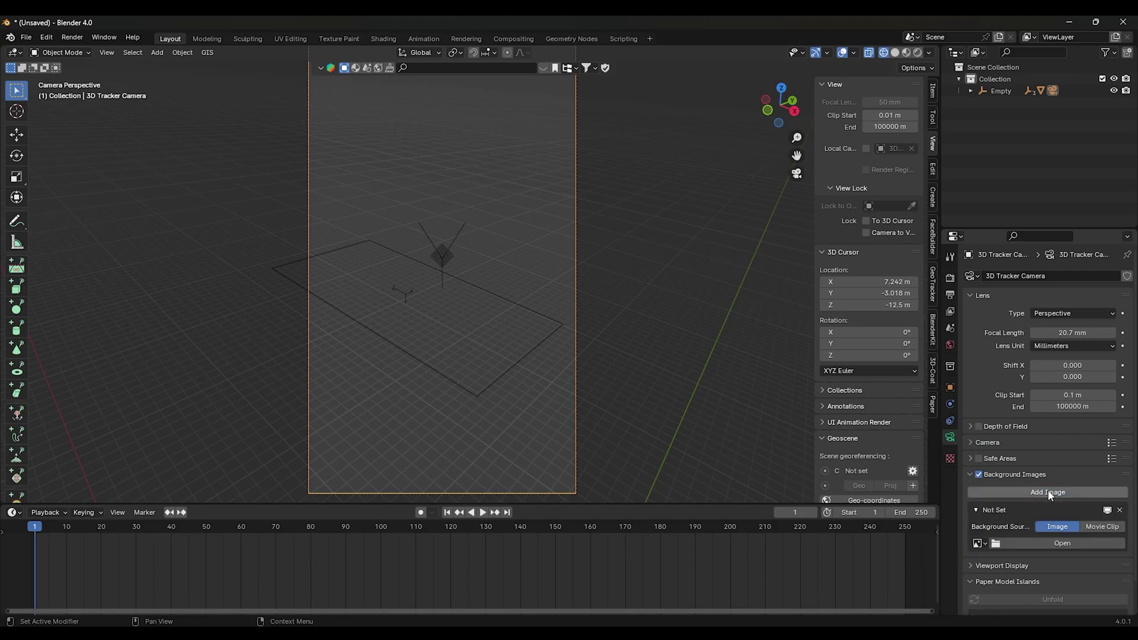
click(1110, 528)
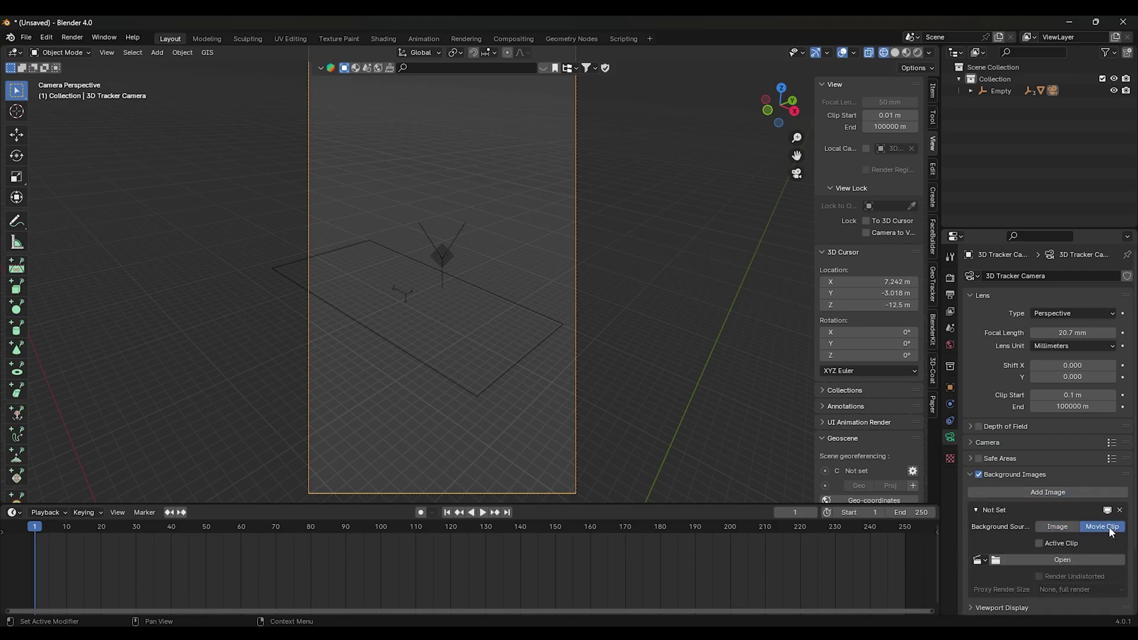
- Load Video 1_V1.mp4 from the phone desk shot ref folder as the background clip
click(1064, 560)
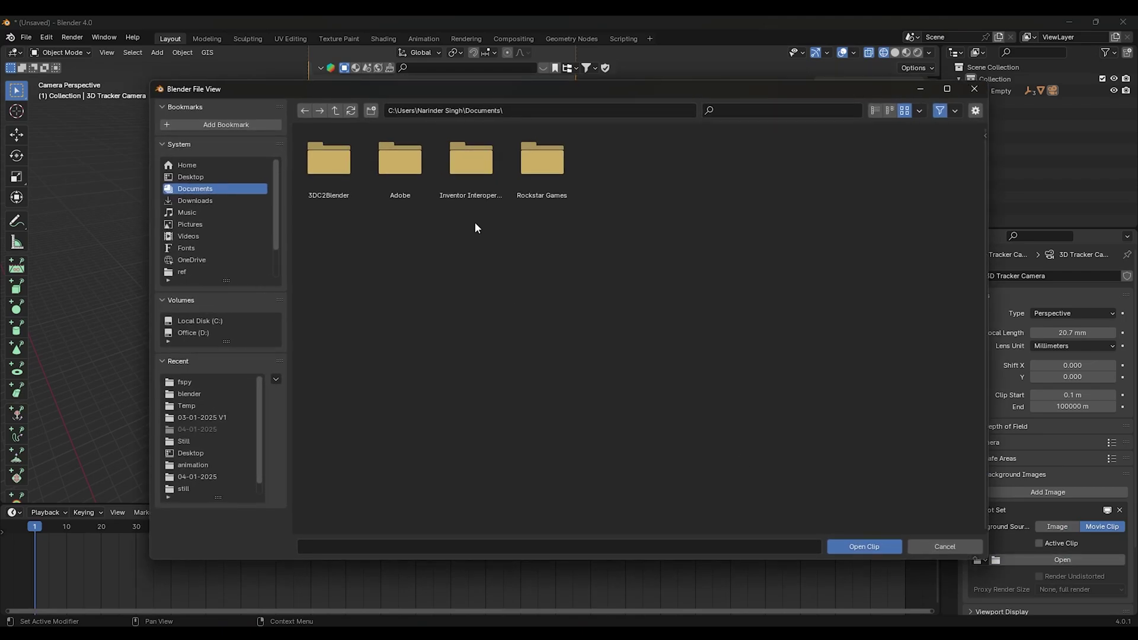
click(523, 115)
key(ctrl+v)
key(Return)
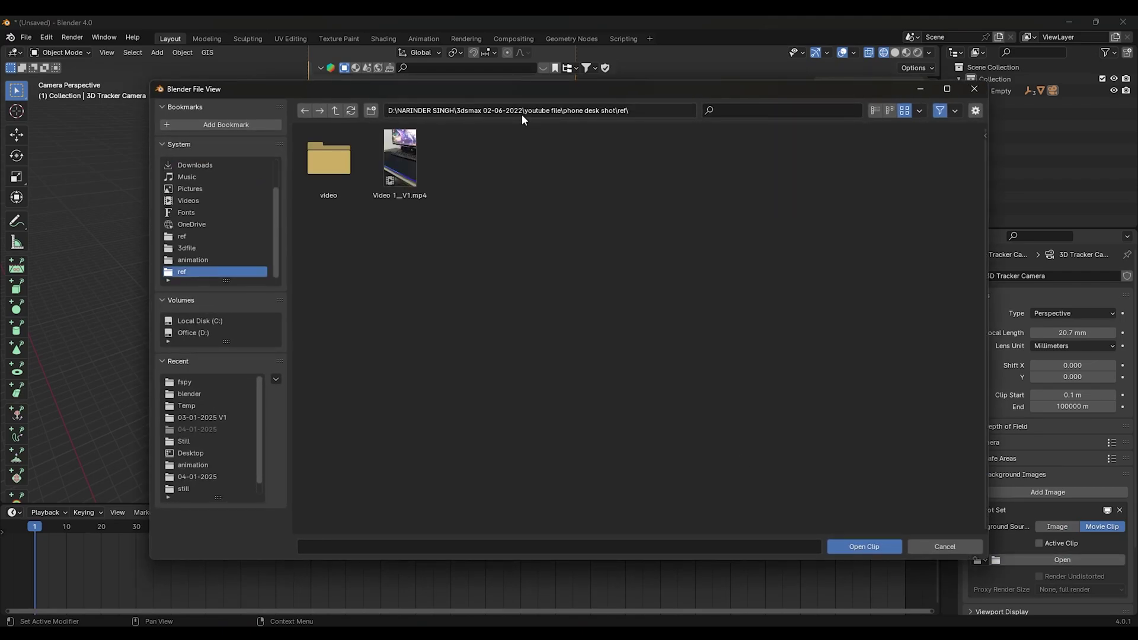
click(401, 180)
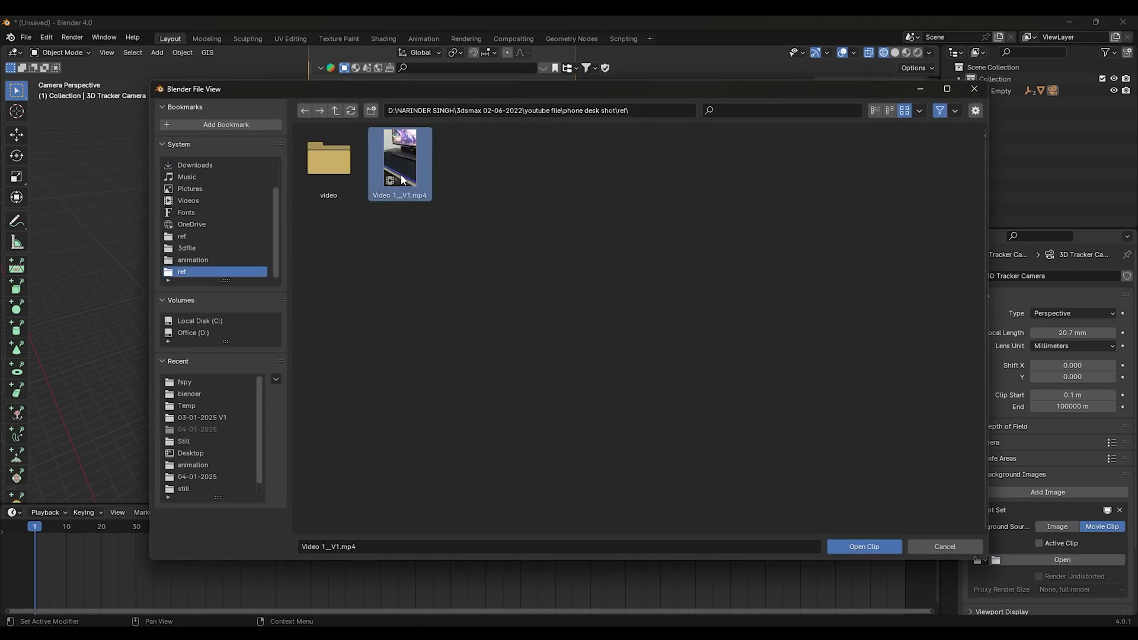
click(854, 551)
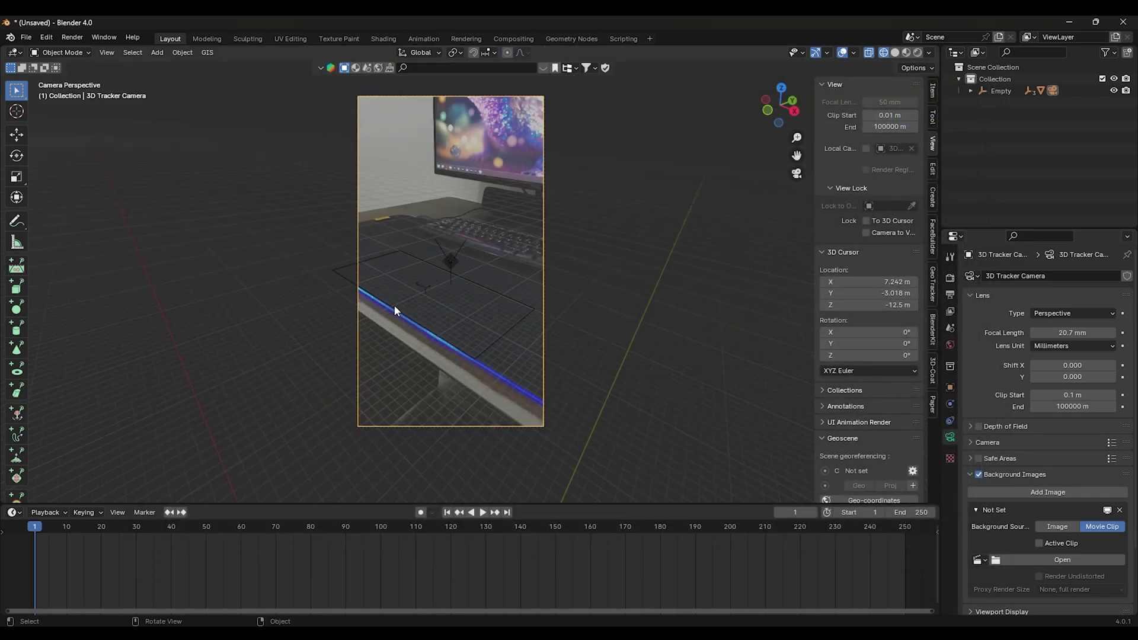
- Raise the camera background image opacity to 1.000
scroll(987, 474, down, 3)
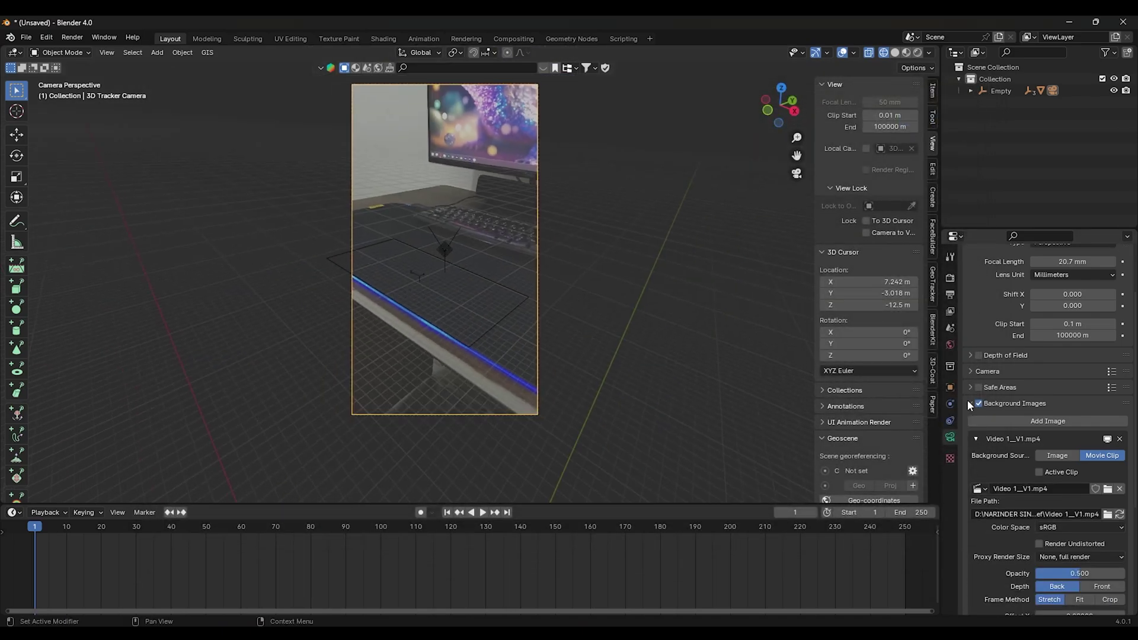
drag(1083, 578, 1124, 574)
scroll(574, 415, up, 1)
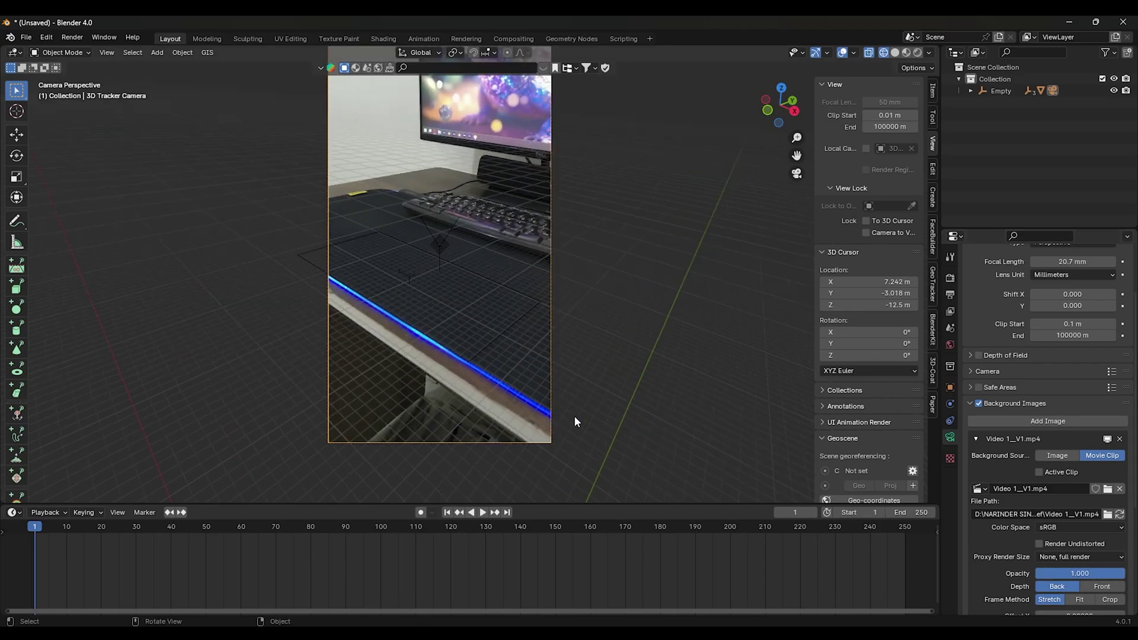
scroll(574, 415, up, 1)
shift+middle_drag(473, 410, 509, 390)
- Select the Empty and shift its keyframes later along the timeline
ctrl+scroll(350, 562, left, 5)
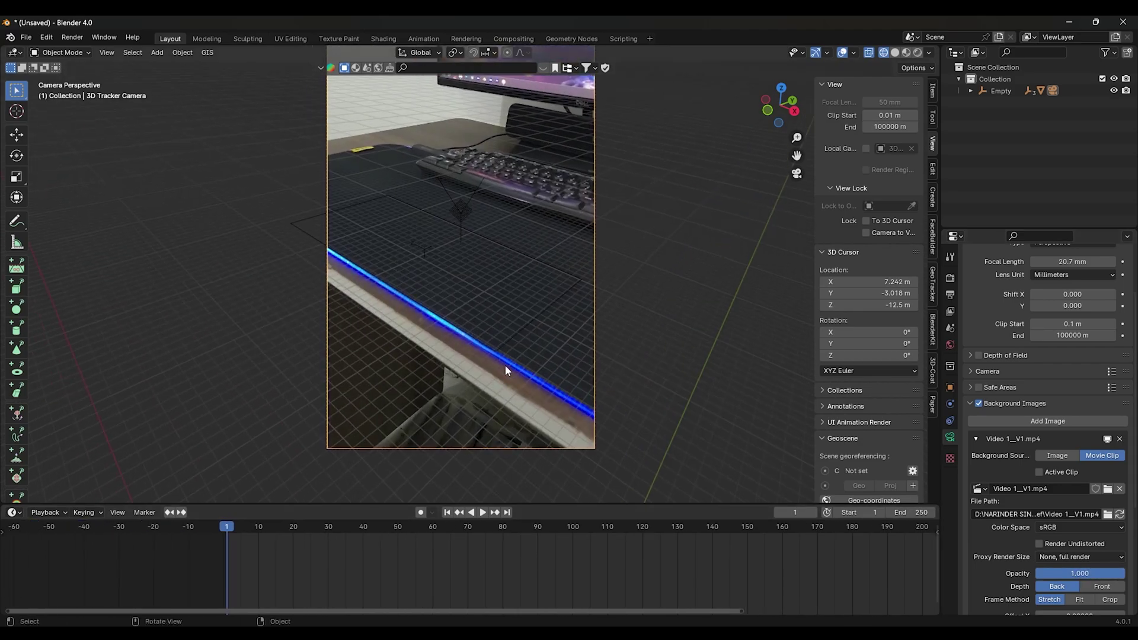
click(525, 337)
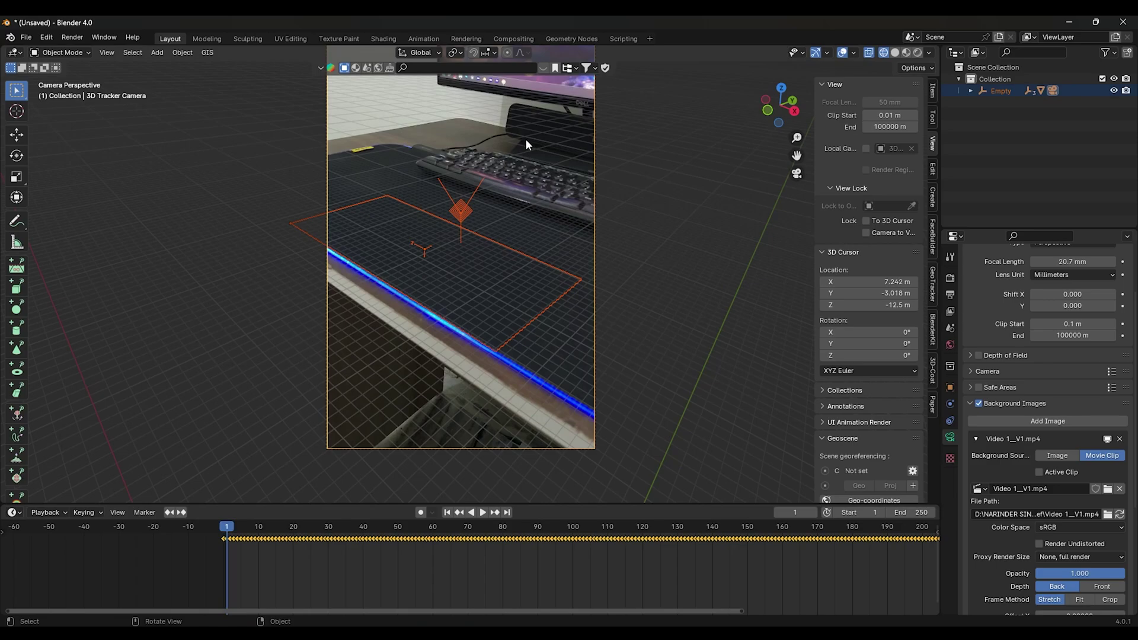
scroll(231, 563, up, 2)
scroll(502, 567, up, 2)
scroll(460, 562, up, 1)
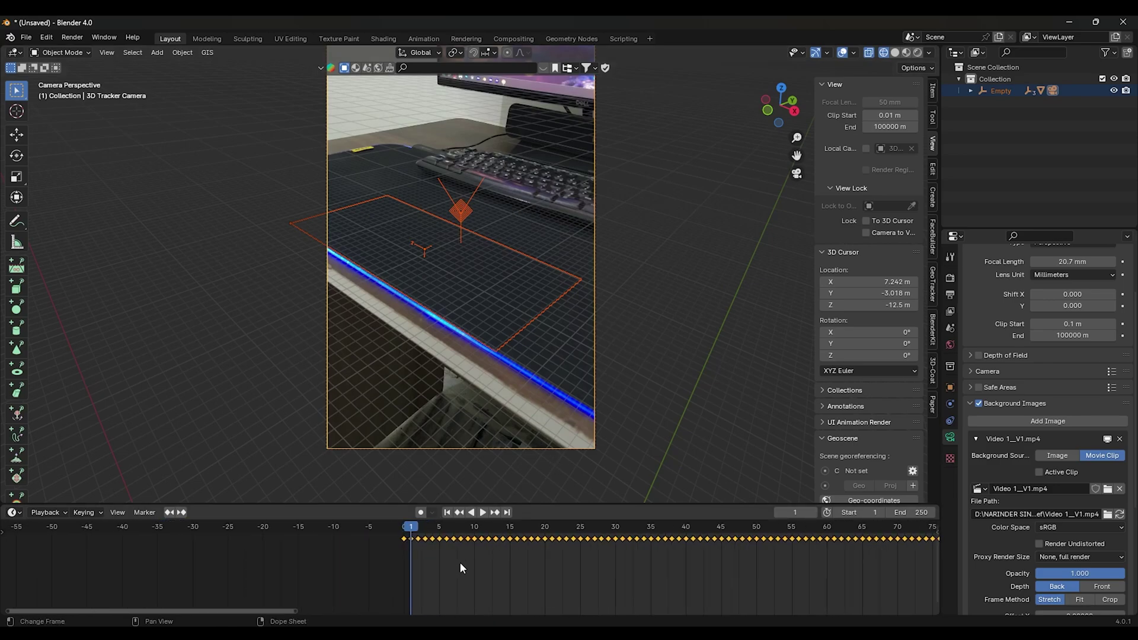
scroll(421, 562, up, 1)
scroll(415, 564, up, 1)
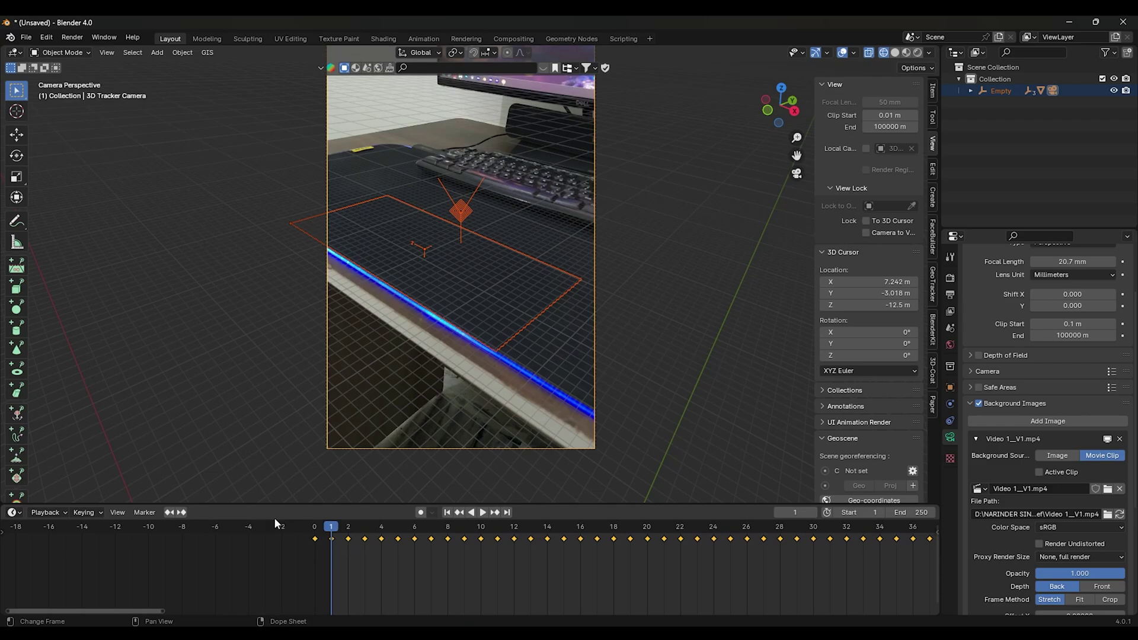
key(g)
click(375, 549)
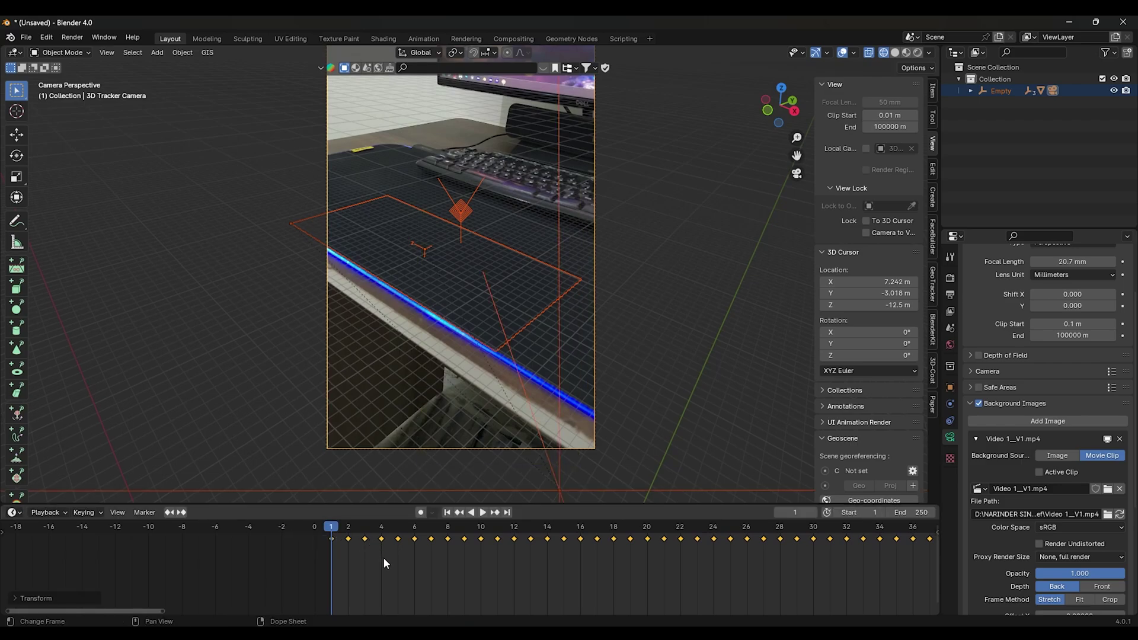
scroll(495, 332, down, 4)
scroll(510, 320, up, 3)
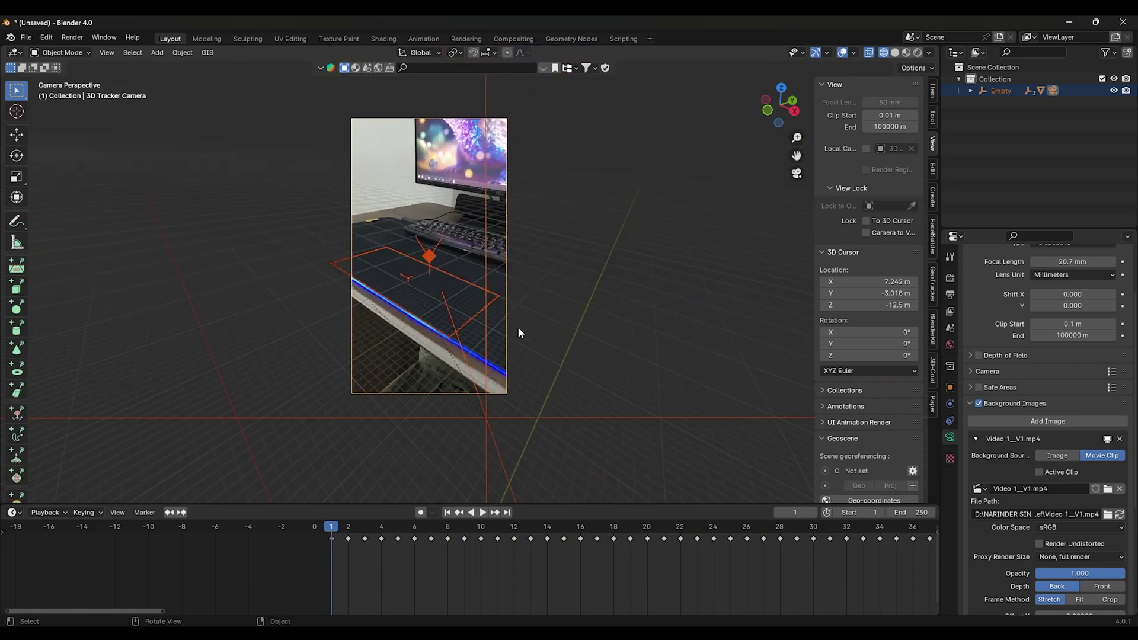
click(544, 314)
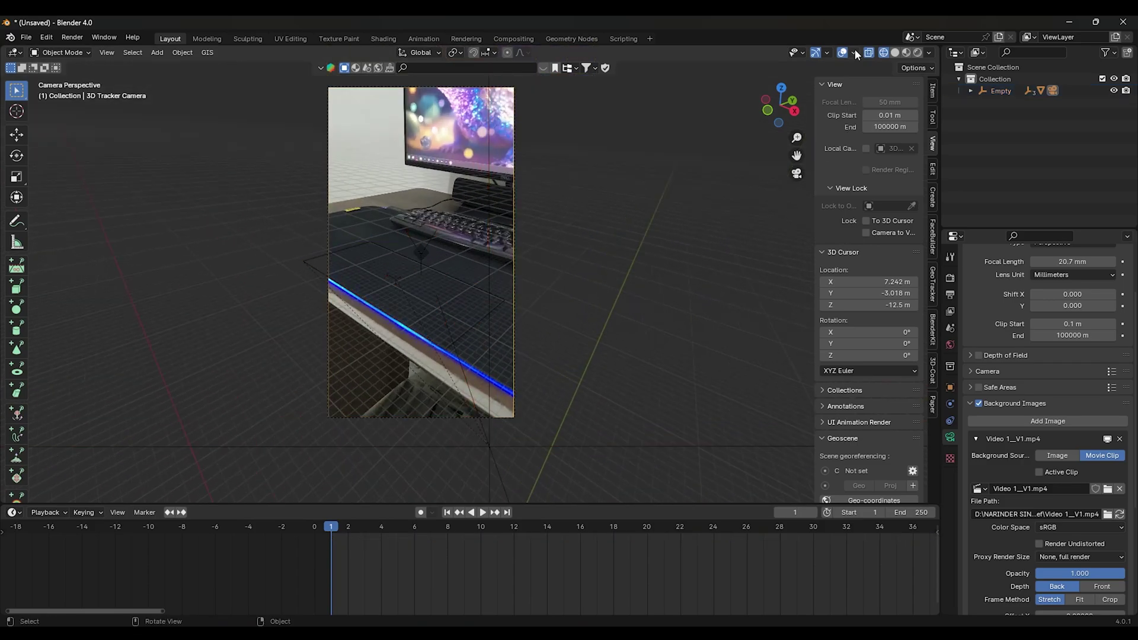
- Hide the floor grid in the viewport overlays
click(855, 51)
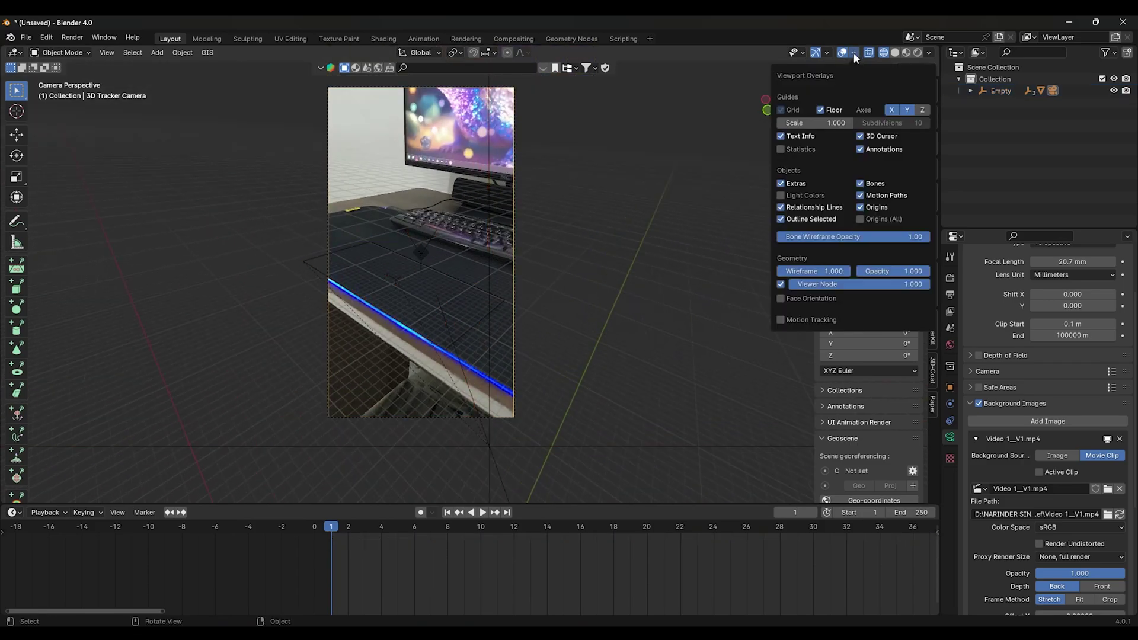
click(854, 53)
click(821, 110)
scroll(512, 346, up, 3)
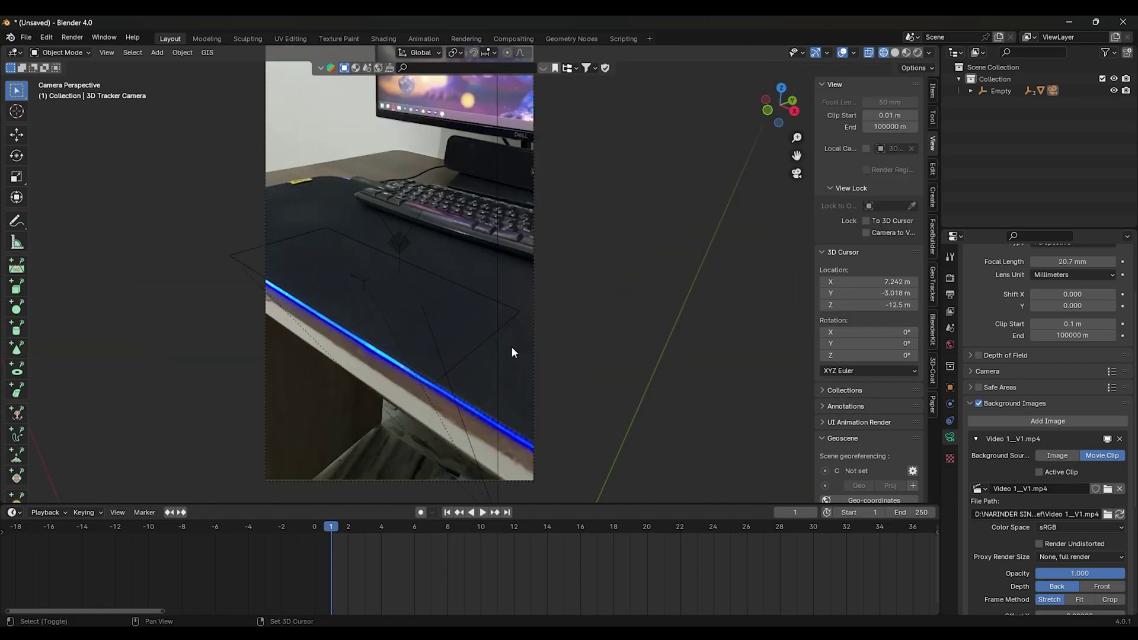
scroll(628, 283, up, 1)
- Switch to solid shading and play the animation to check the track
click(895, 52)
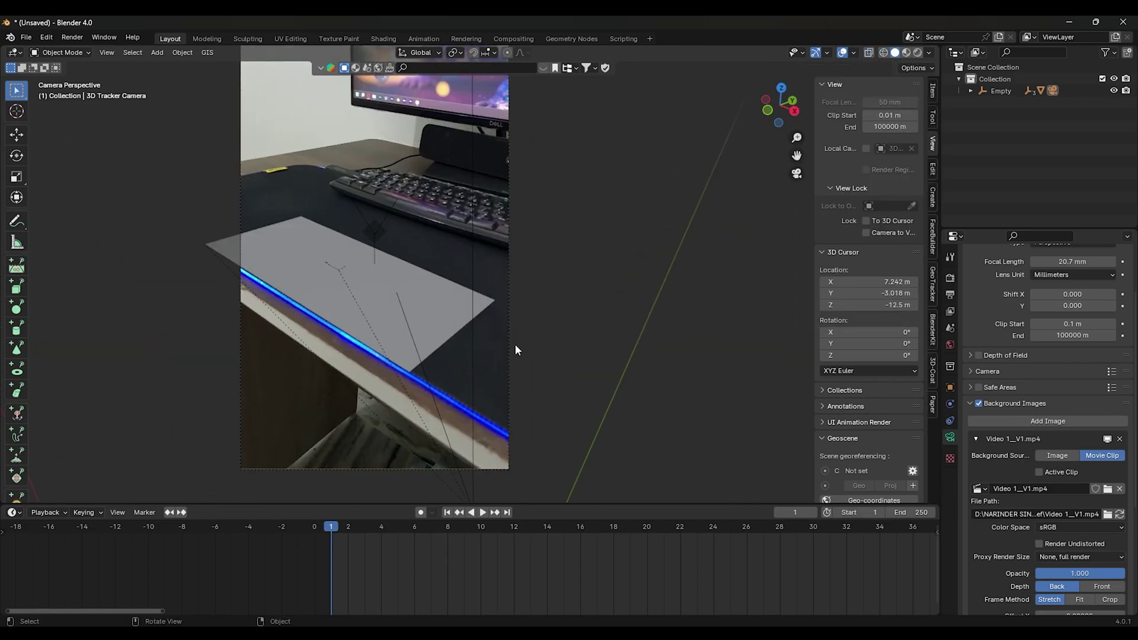
scroll(533, 350, up, 3)
scroll(573, 354, down, 2)
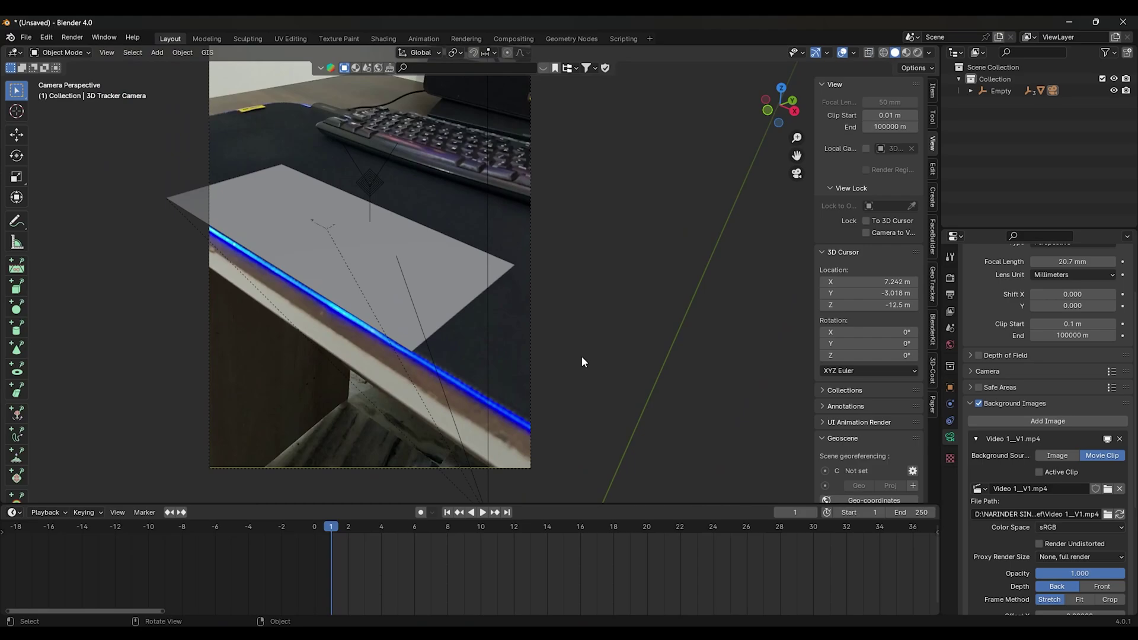
key(space)
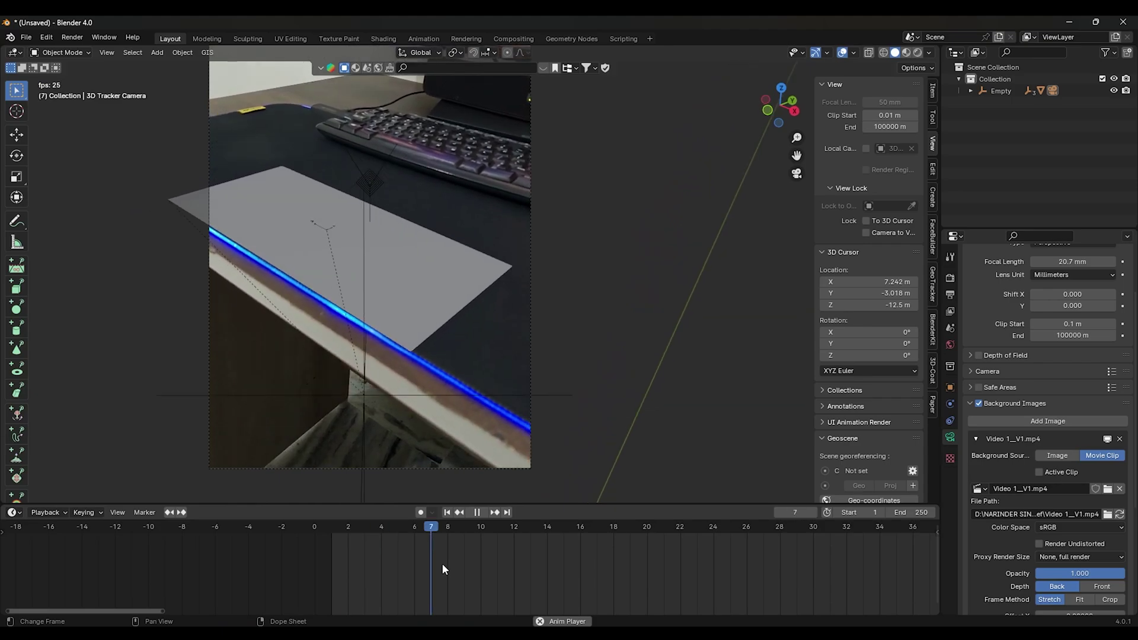
- Stop playback and jump back to frame 1
key(space)
scroll(405, 364, down, 2)
scroll(387, 553, down, 1)
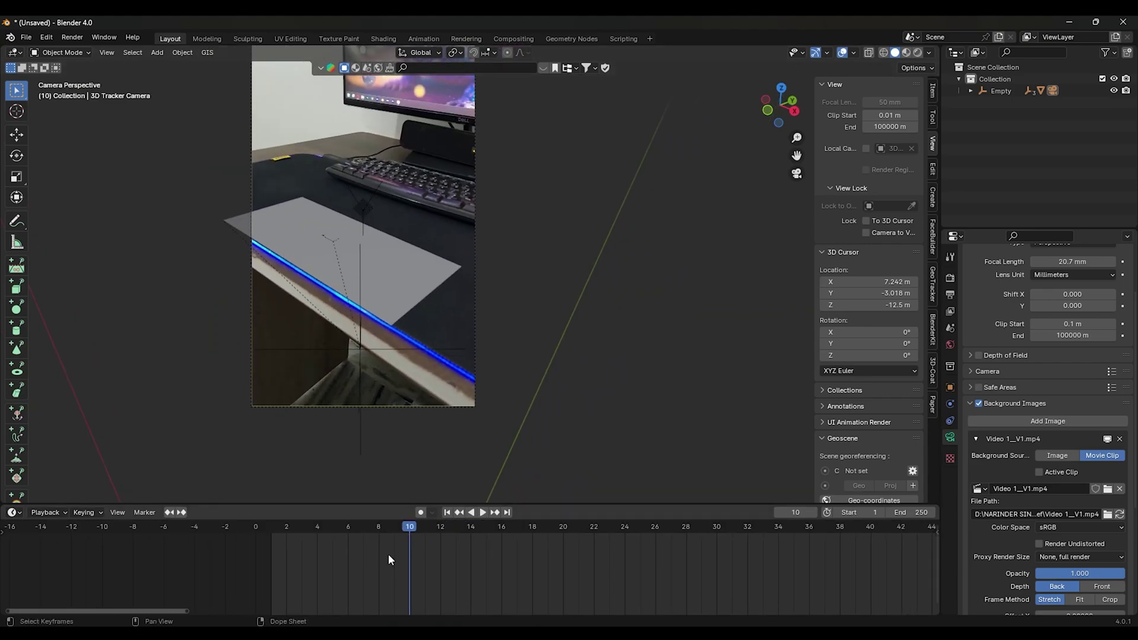
scroll(387, 554, up, 1)
click(448, 512)
scroll(390, 465, up, 2)
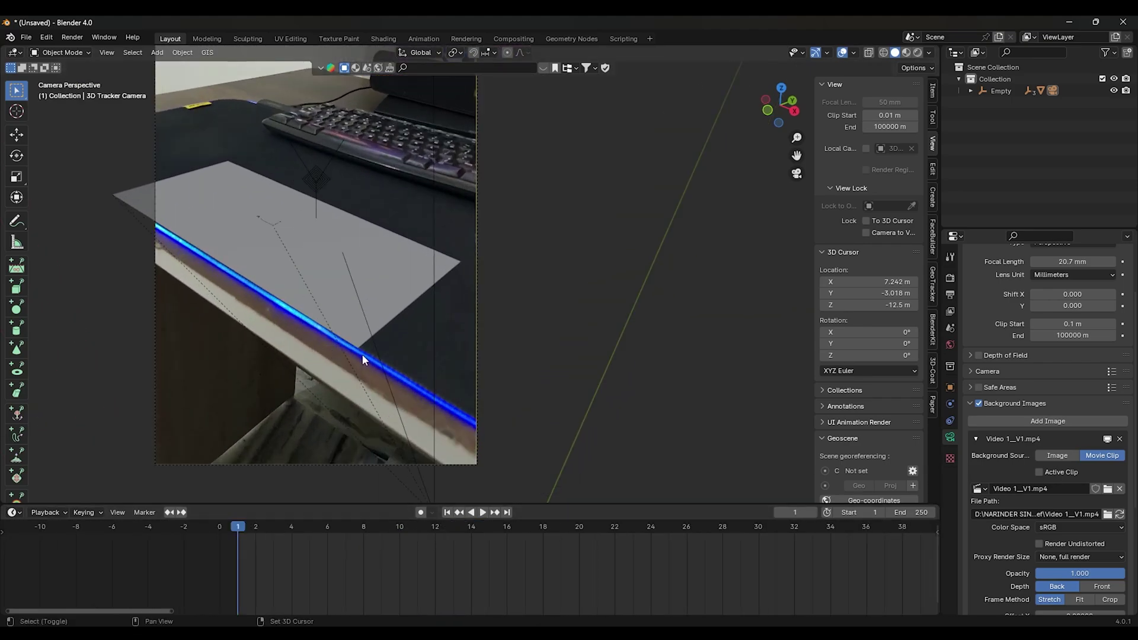
- Pan the camera view and hide the sidebar to give the desk more room
shift+middle_drag(363, 356, 433, 360)
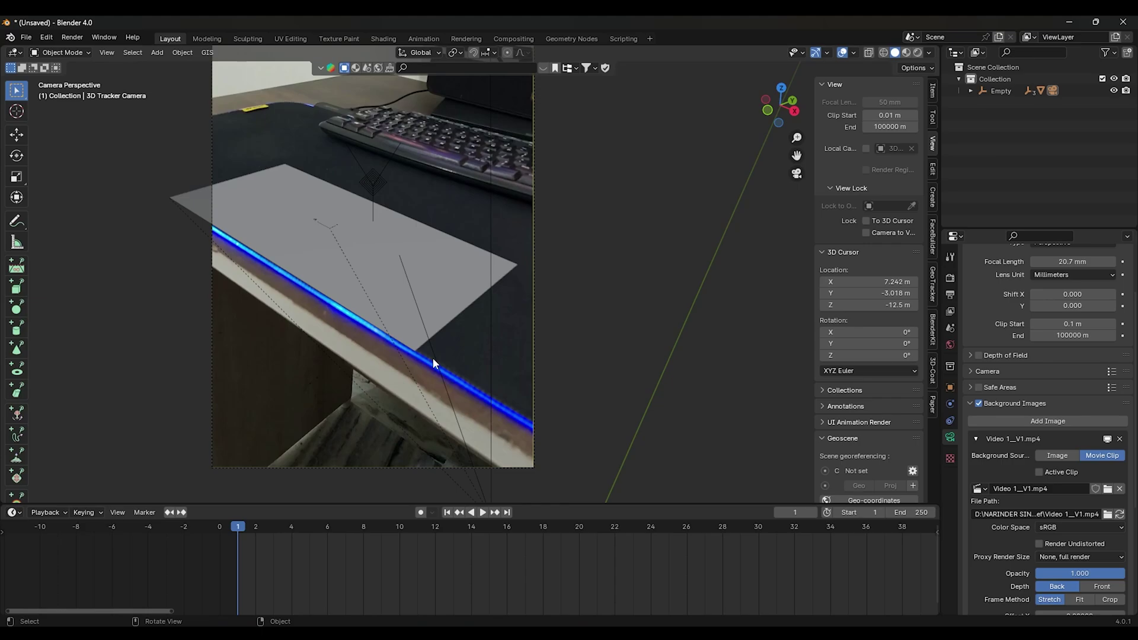
shift+middle_drag(423, 359, 490, 385)
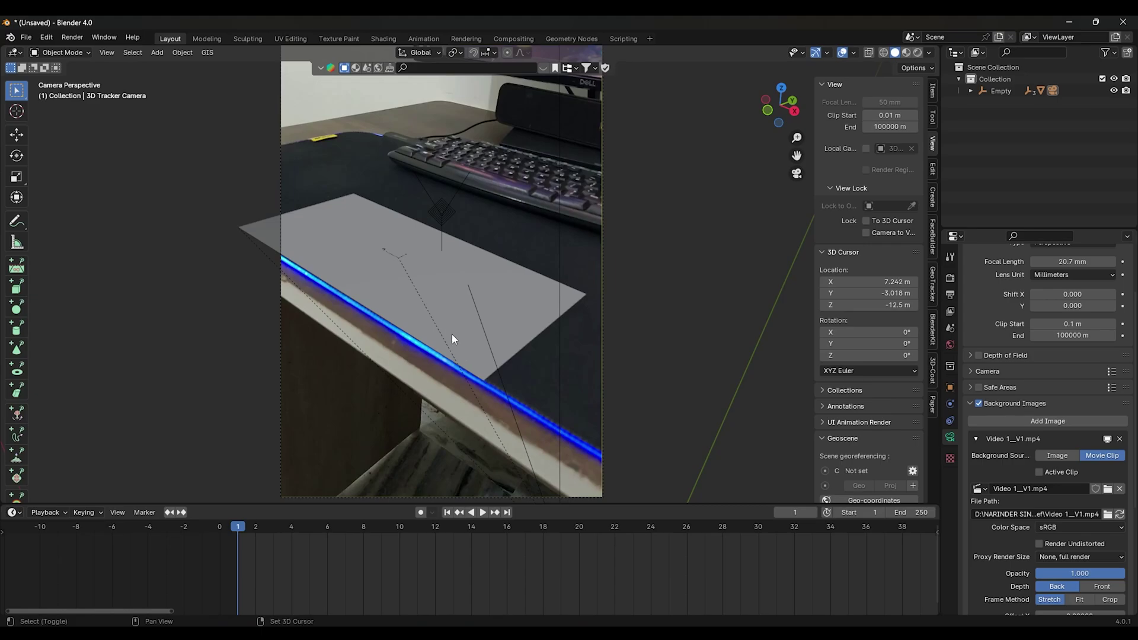
shift+middle_drag(452, 333, 481, 360)
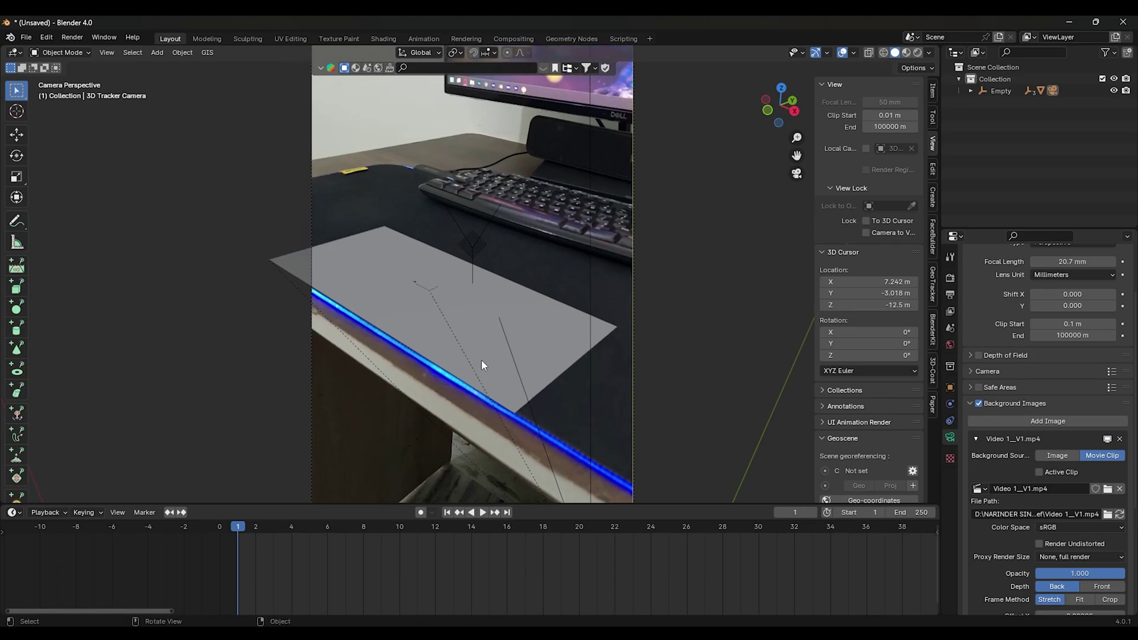
shift+middle_drag(474, 361, 404, 393)
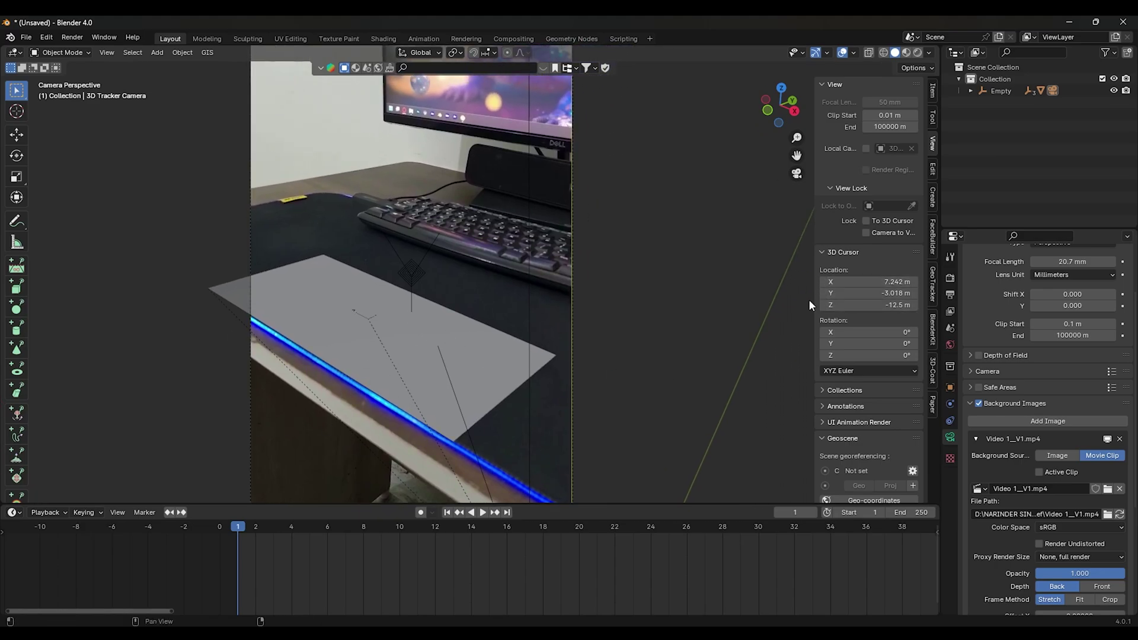
key(n)
shift+middle_drag(592, 319, 478, 363)
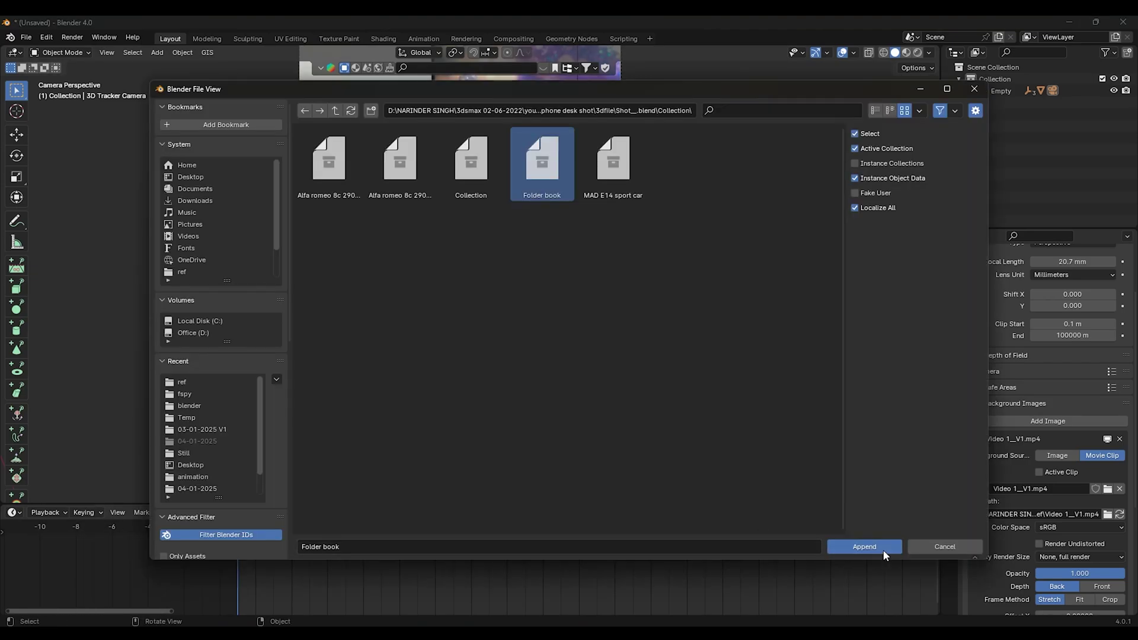
- Append the Folder book collection and frame it with the tracked plane in right view
click(883, 550)
scroll(486, 426, down, 1)
click(439, 383)
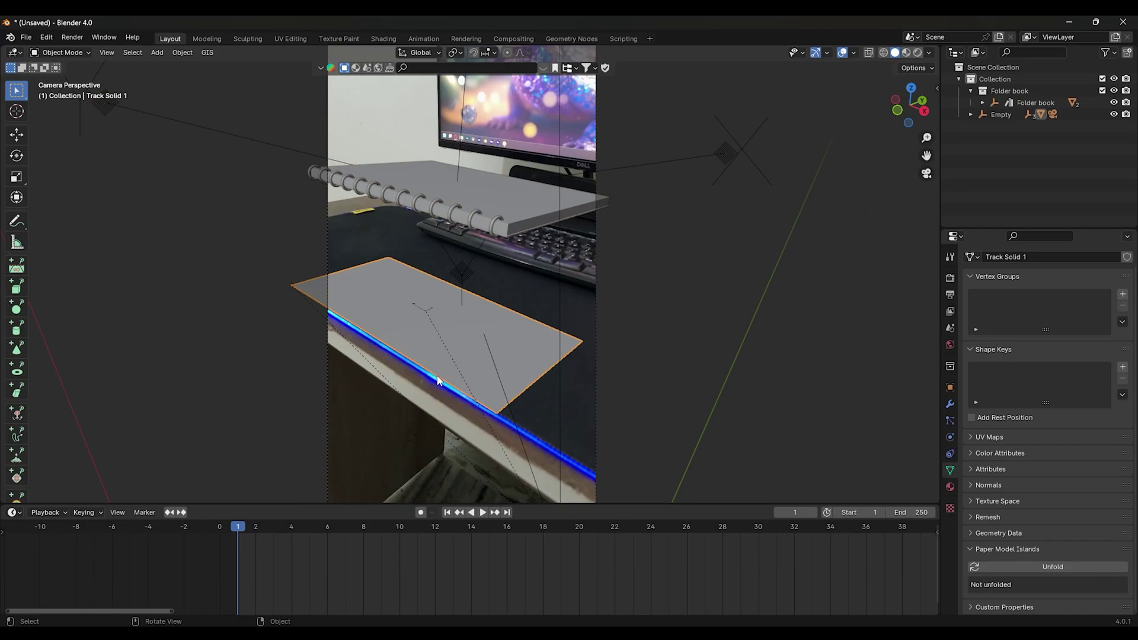
key(KP_1)
scroll(436, 380, up, 3)
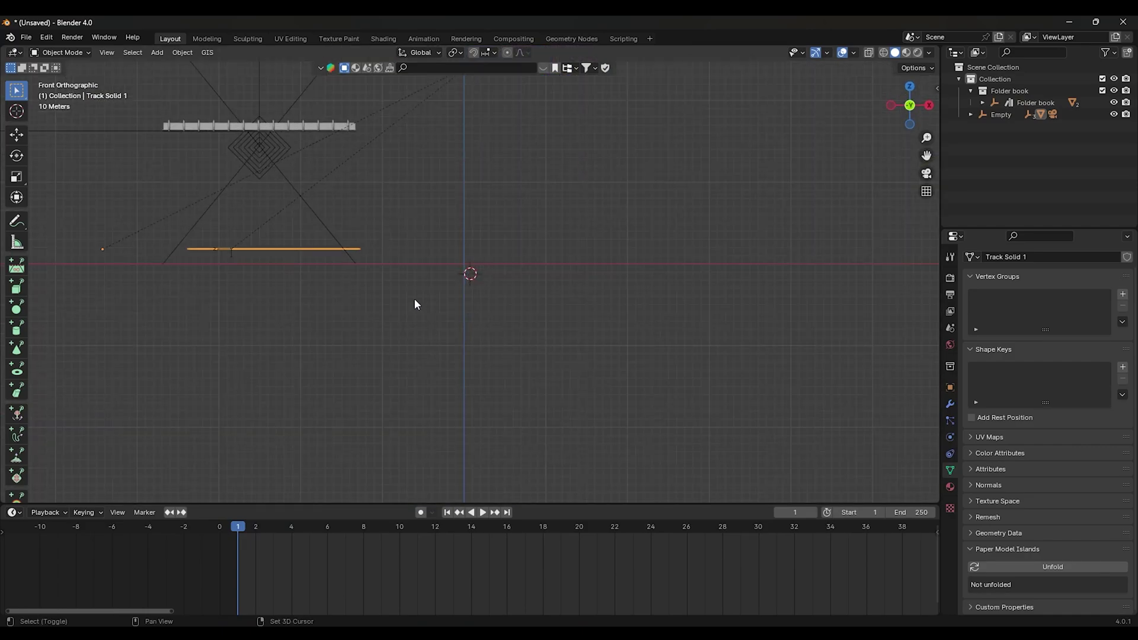
shift+middle_drag(414, 304, 495, 301)
key(KP_3)
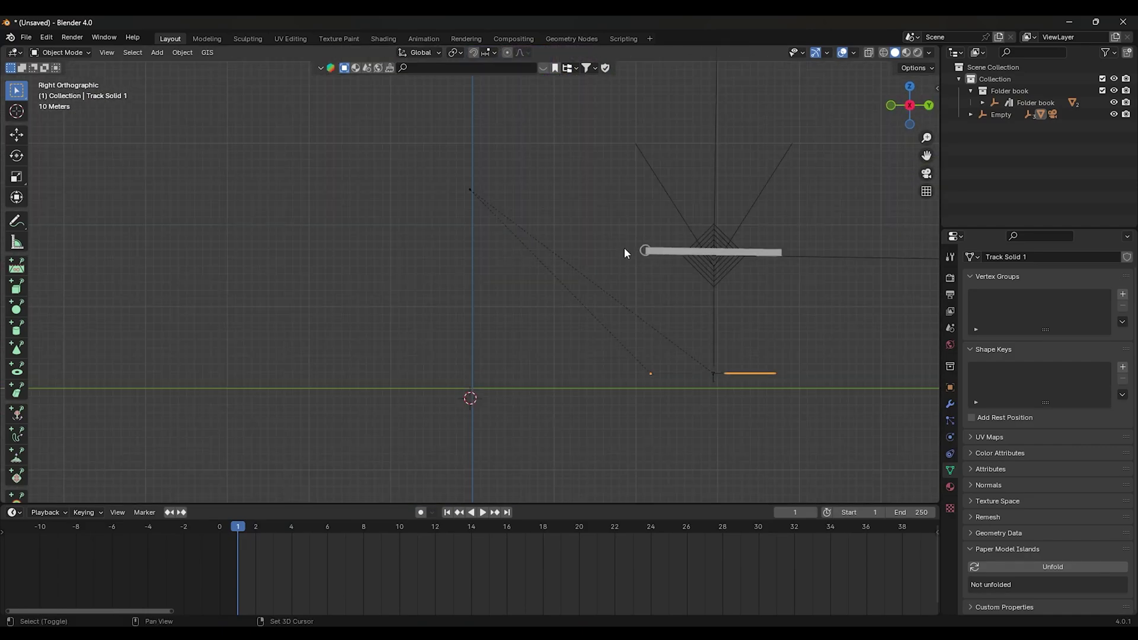
key(KP_Decimal)
- Raise the Folder book notebook along Z and scale it down in right orthographic view
click(620, 272)
scroll(601, 262, up, 1)
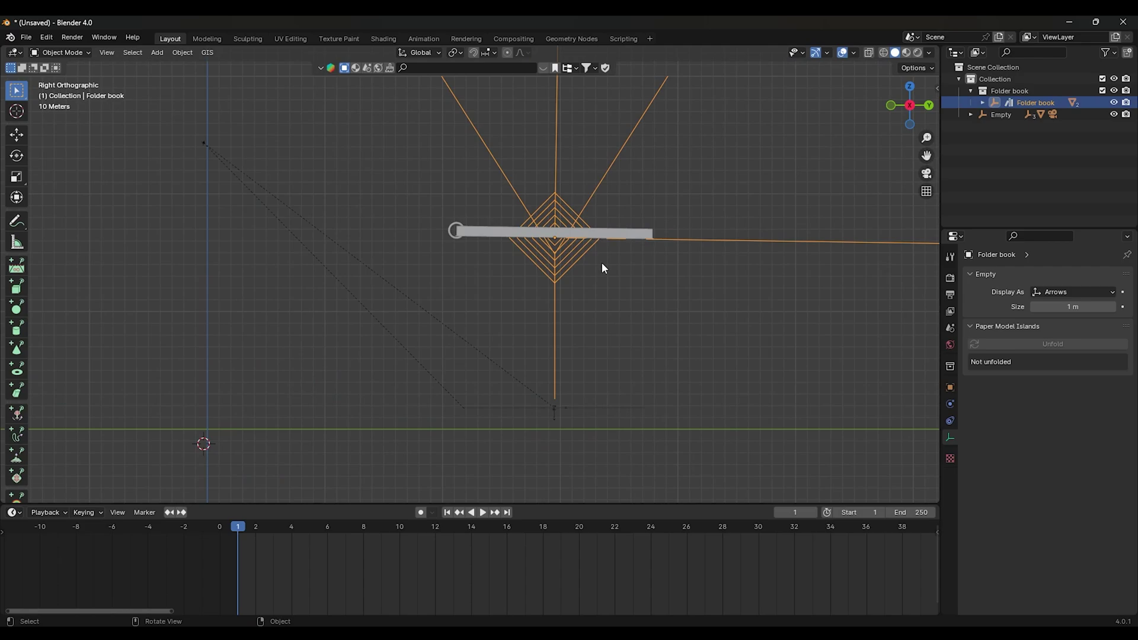
key(g)
key(z)
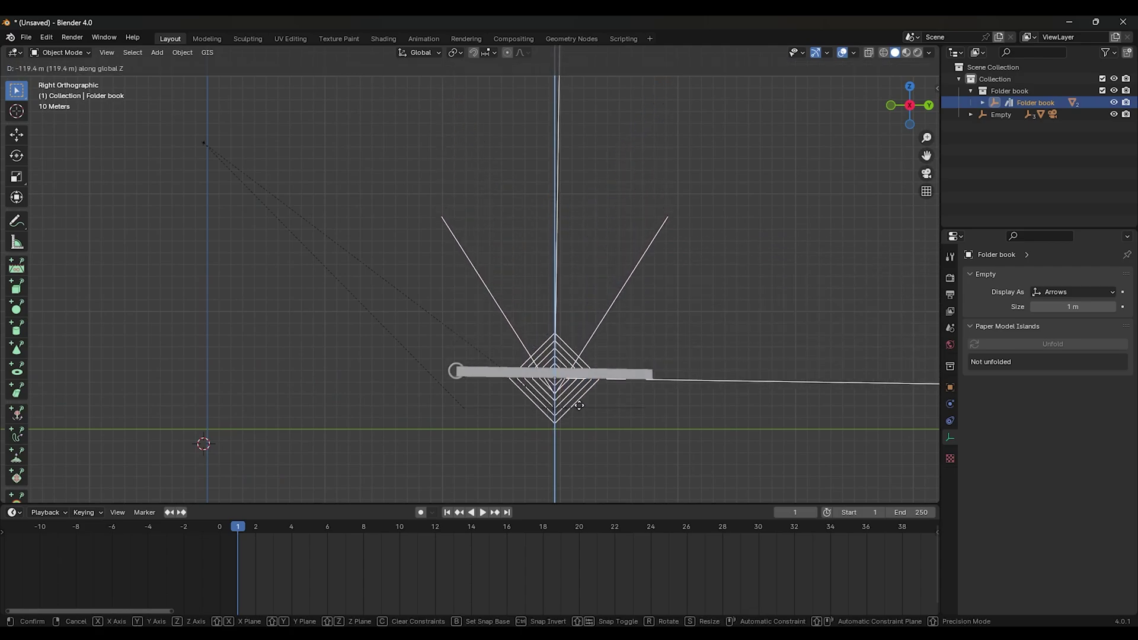
click(605, 142)
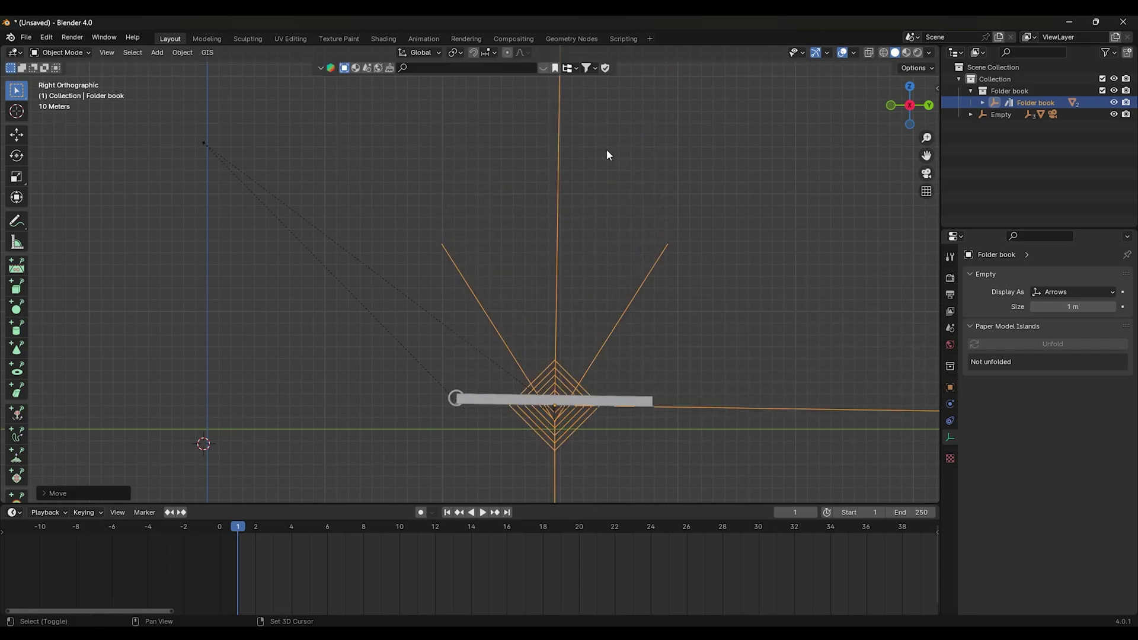
scroll(559, 229, up, 1)
scroll(609, 306, up, 2)
key(s)
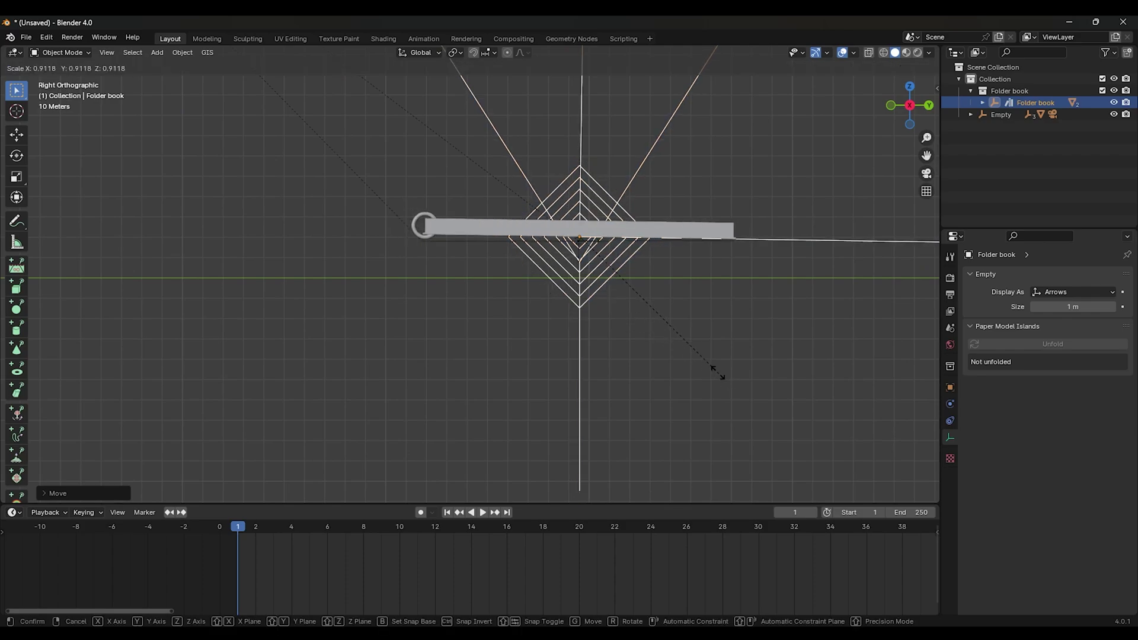
click(664, 322)
- In camera view, scale the notebook up slightly to match the desk
key(KP_0)
scroll(617, 351, up, 1)
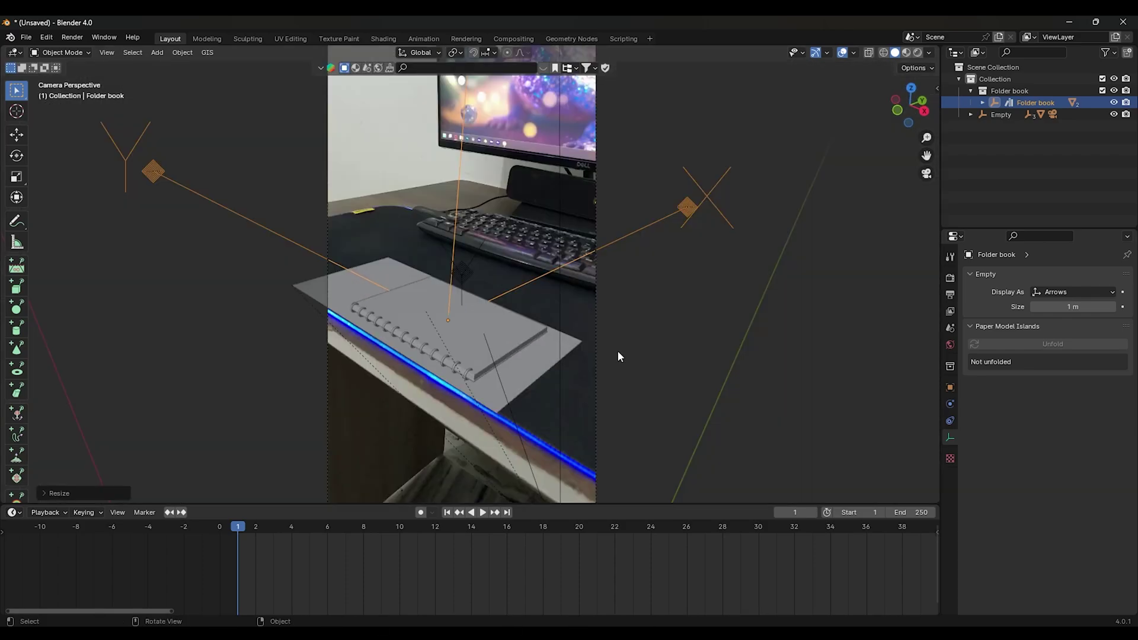
scroll(540, 351, up, 1)
scroll(563, 352, up, 1)
key(s)
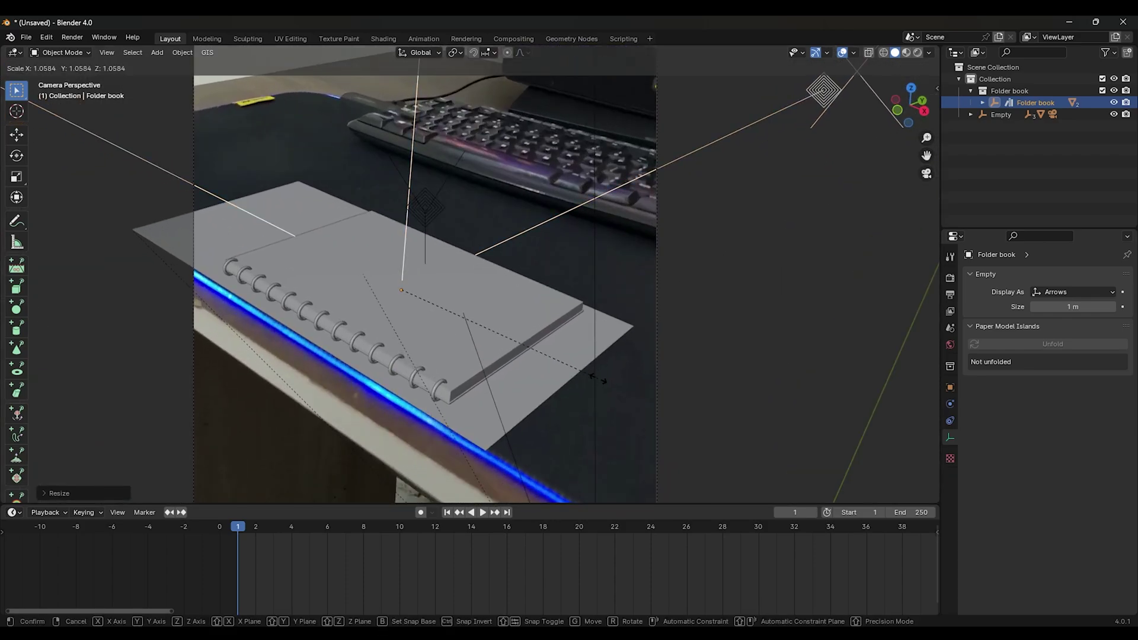
click(581, 371)
- Lower the notebook along Z so it rests on the tracked plane
key(KP_3)
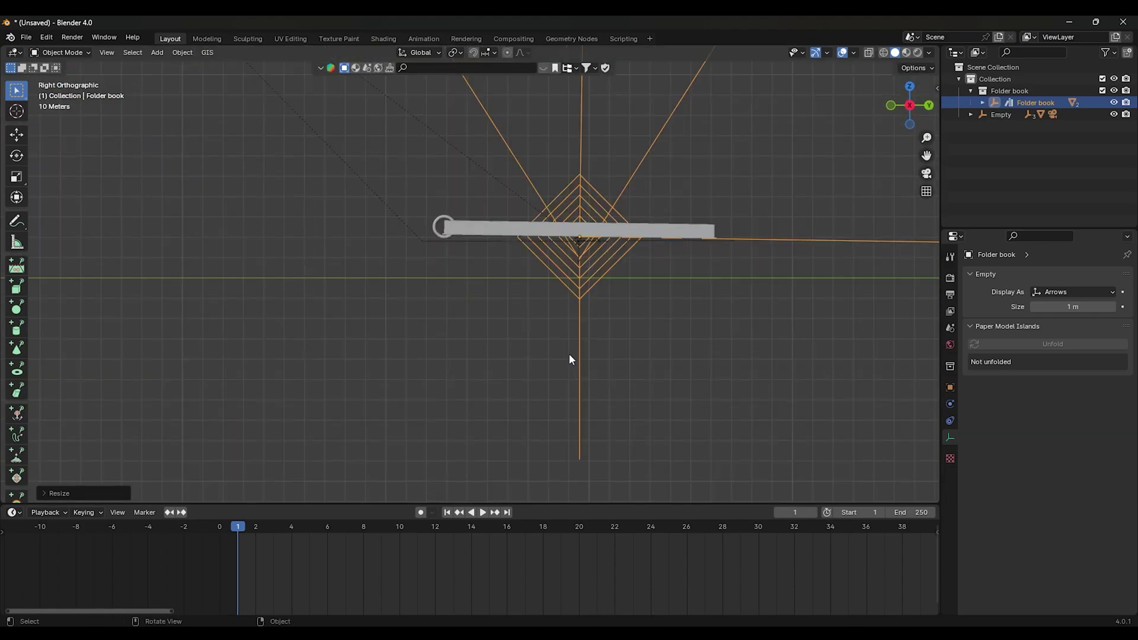
scroll(585, 339, up, 2)
shift+middle_drag(584, 339, 389, 369)
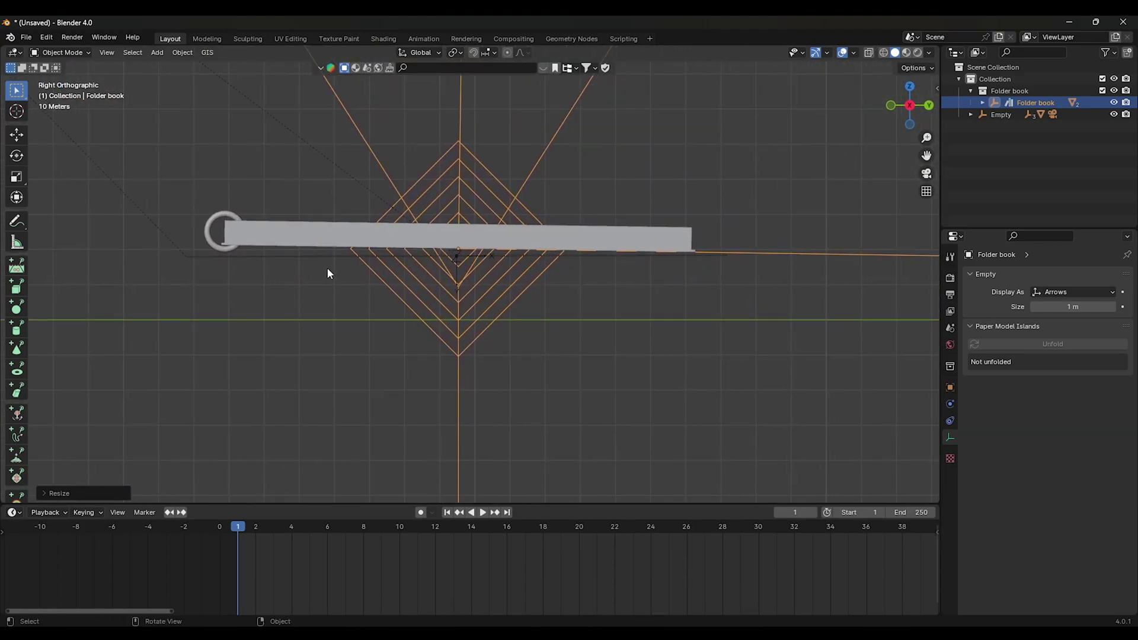
key(g)
key(z)
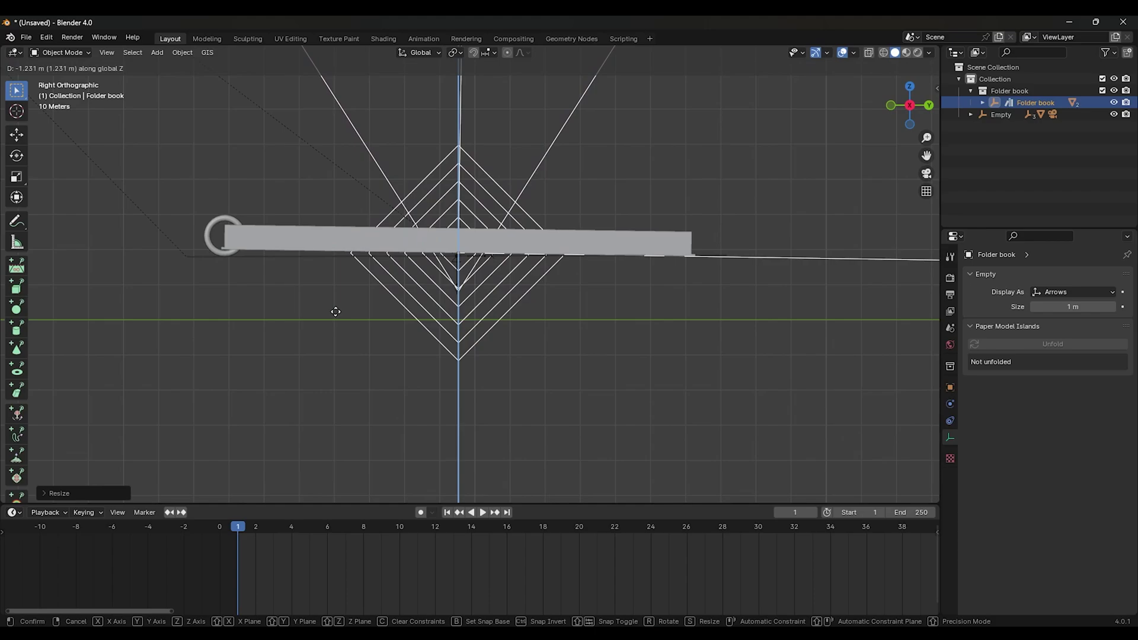
click(336, 311)
scroll(337, 307, down, 3)
- In camera view, slide the notebook along Y and X onto the desk mat
key(KP_0)
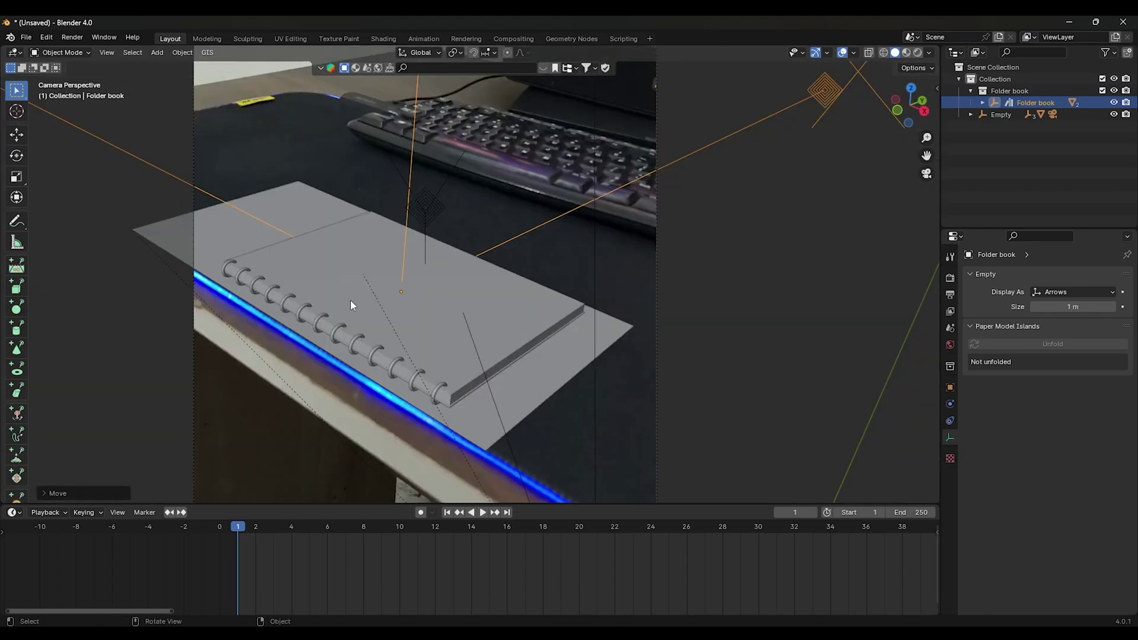
scroll(351, 305, down, 1)
shift+middle_drag(350, 305, 466, 308)
key(g)
key(y)
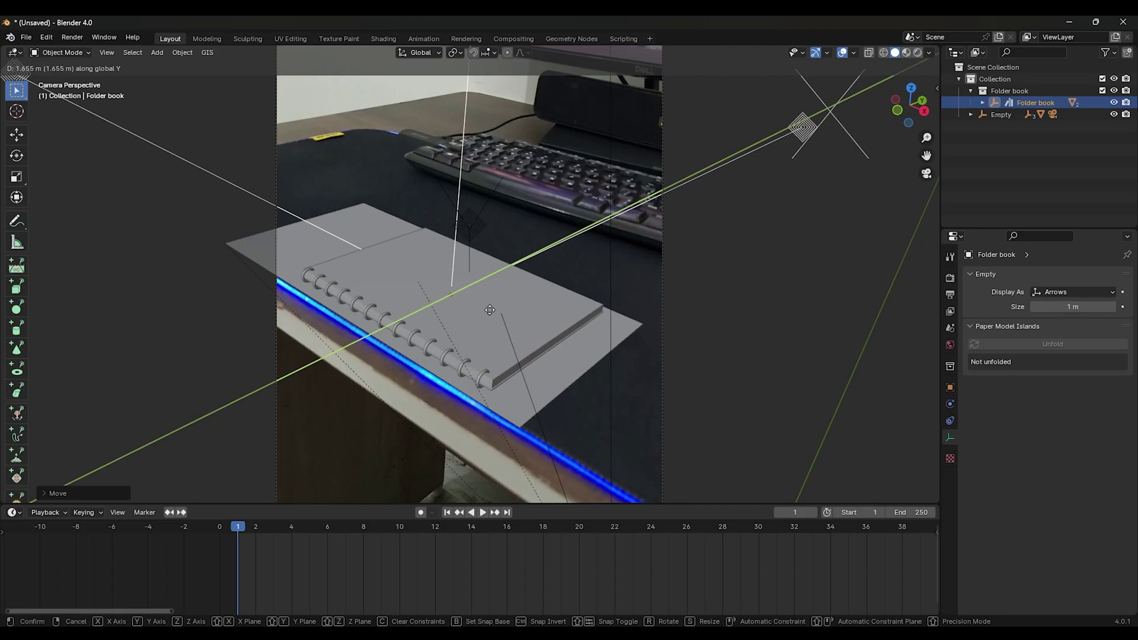
click(482, 311)
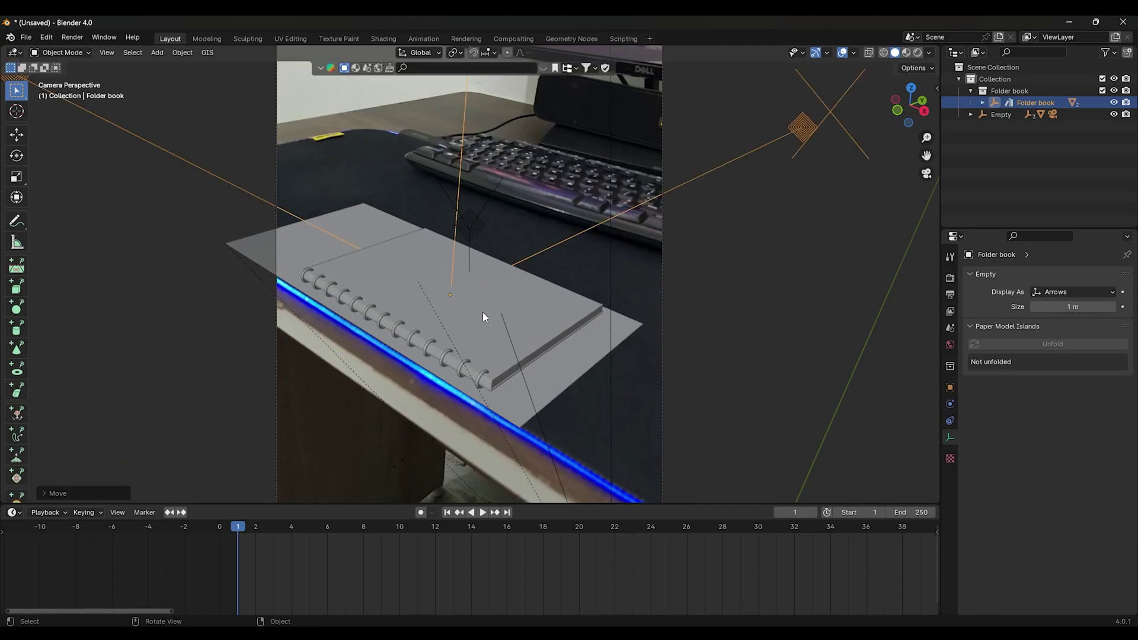
key(g)
key(x)
click(385, 280)
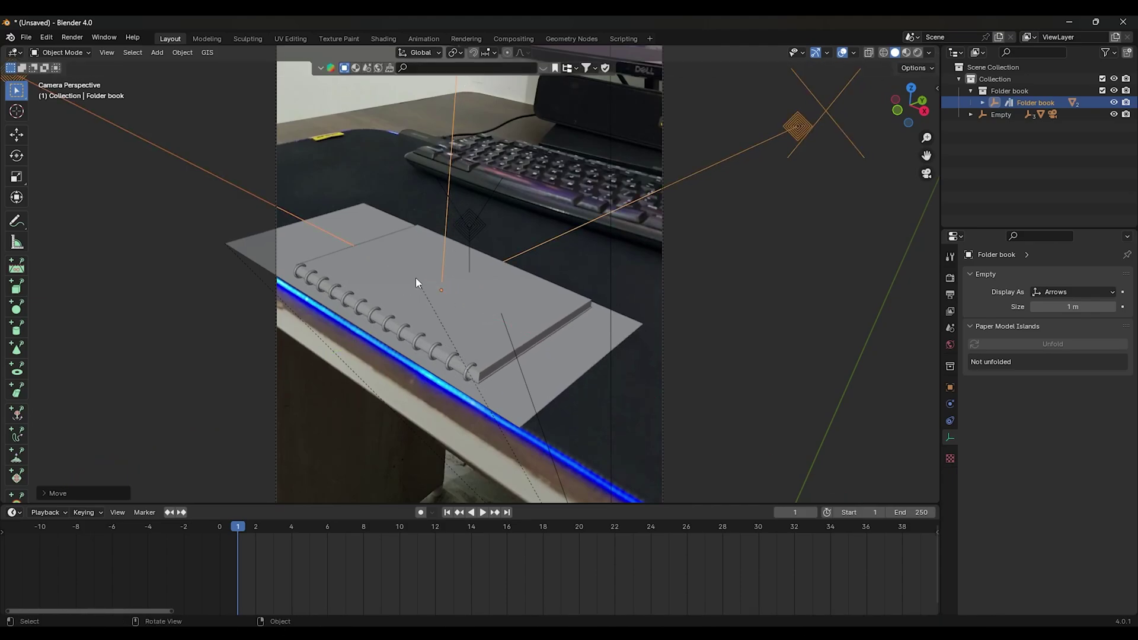
scroll(415, 277, down, 2)
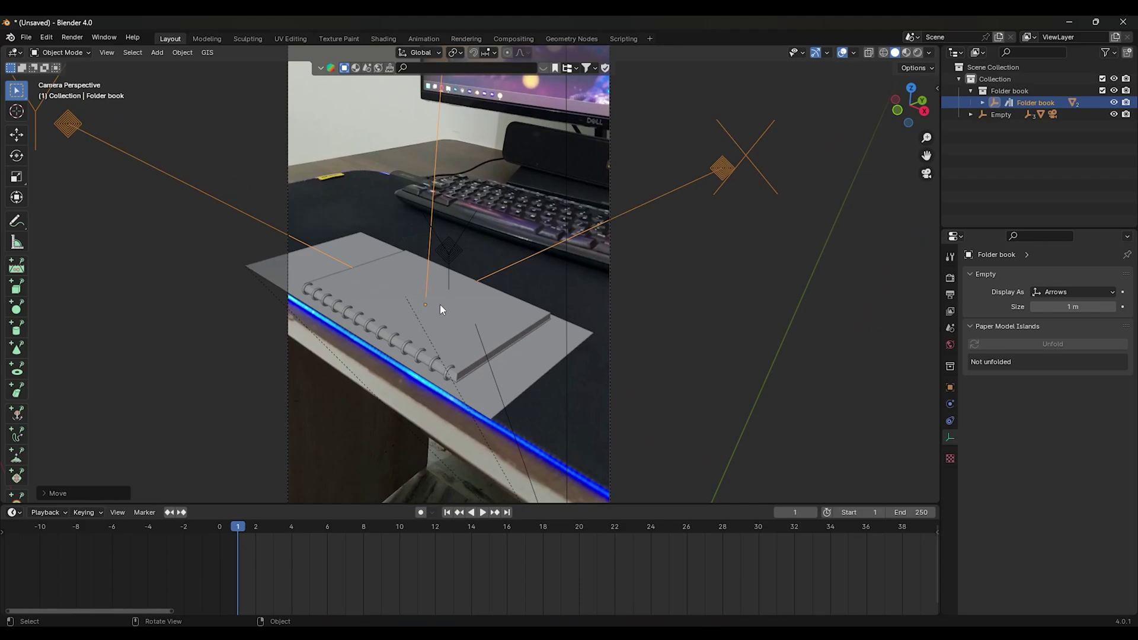
- Snap the 3D cursor to the notebook and collapse Folder book in the Outliner
key(shift+s)
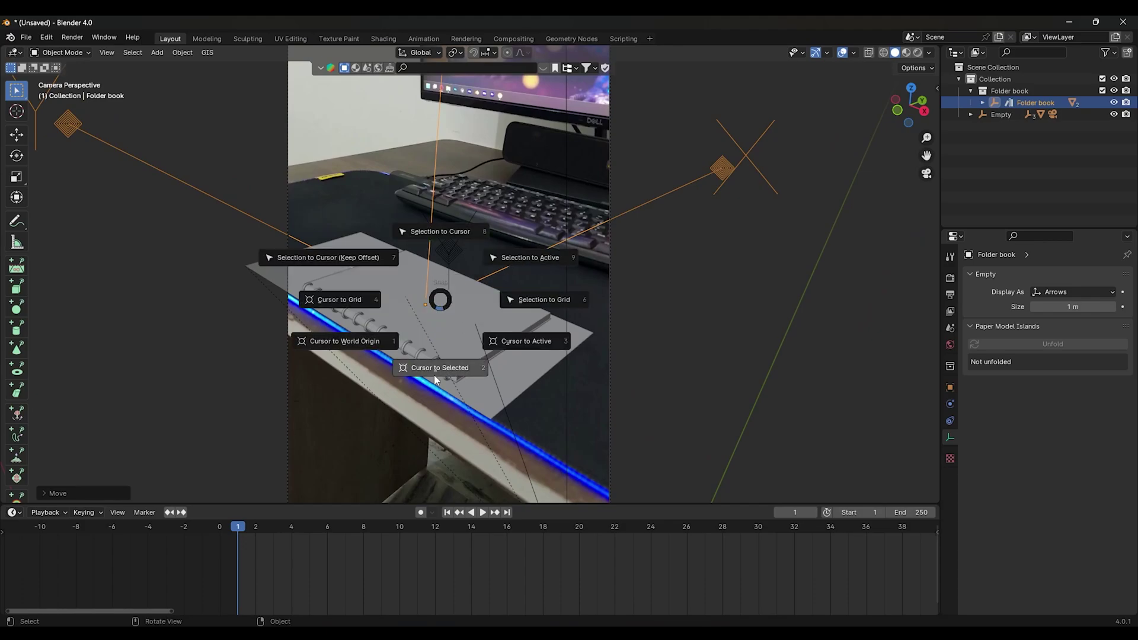
click(434, 375)
scroll(438, 335, up, 2)
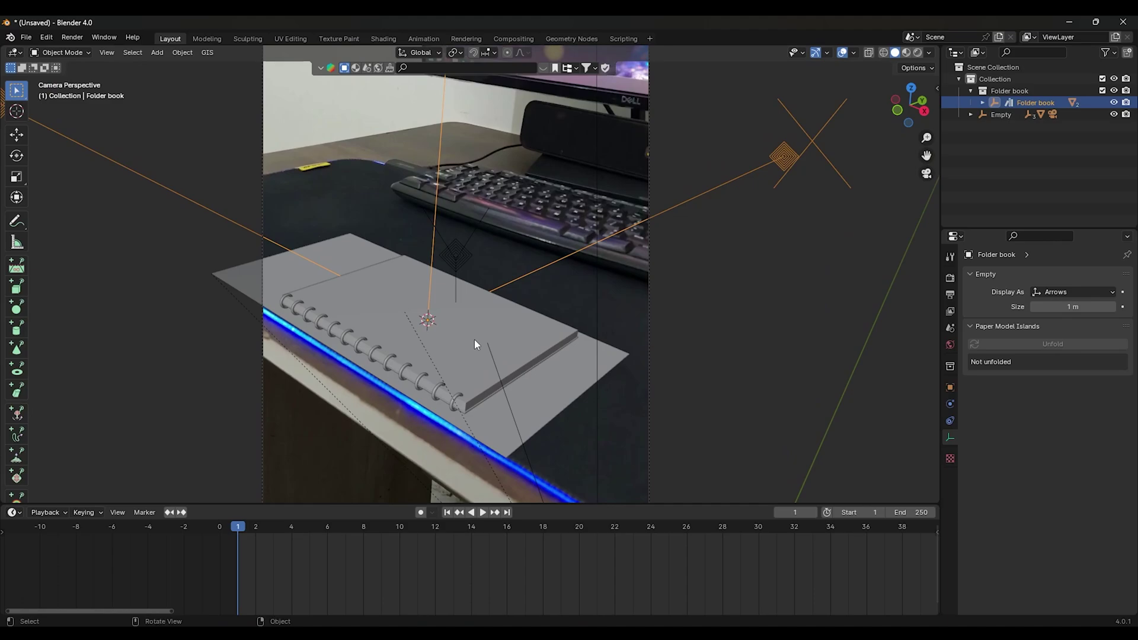
click(971, 90)
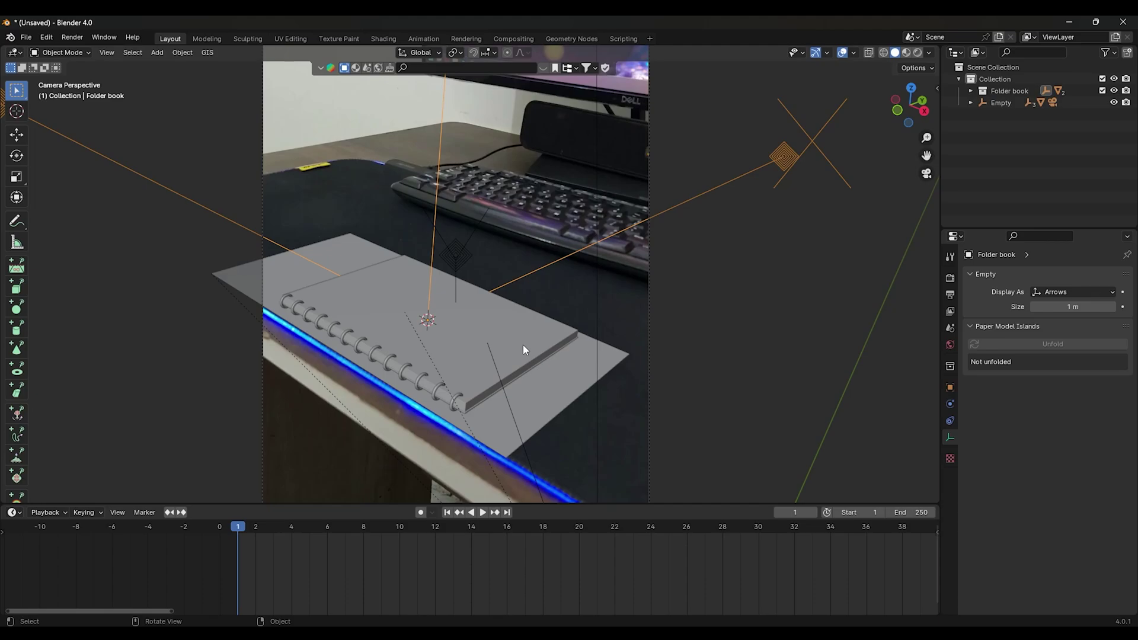
scroll(457, 353, down, 1)
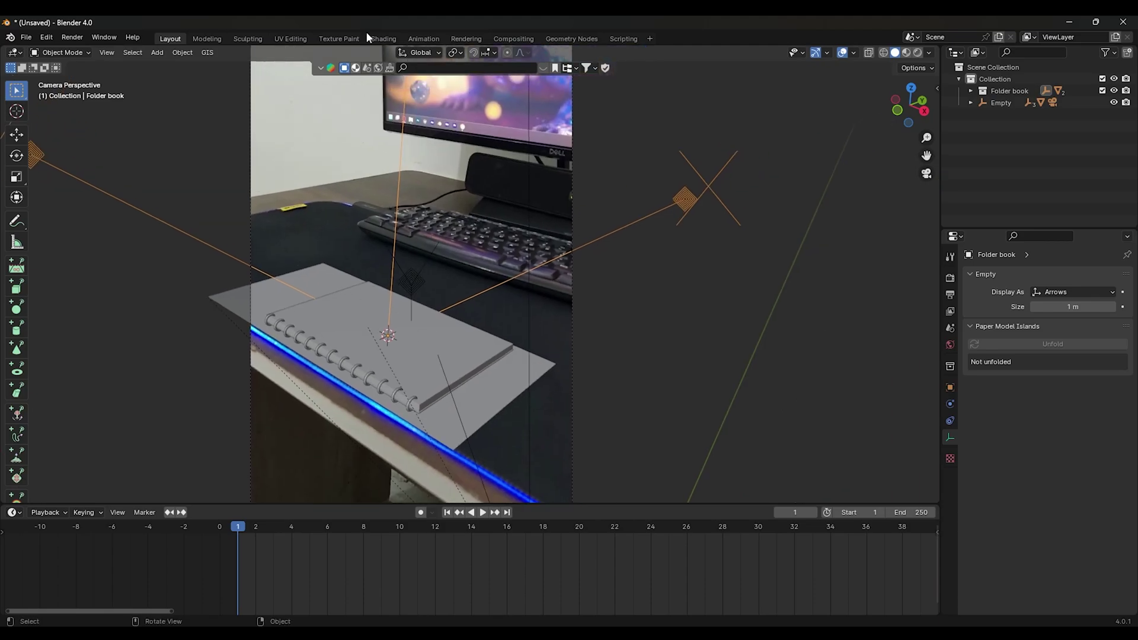
- Search online assets for 'car' with free assets first and drop in the Mustang GT500 Shelby 1967
click(588, 68)
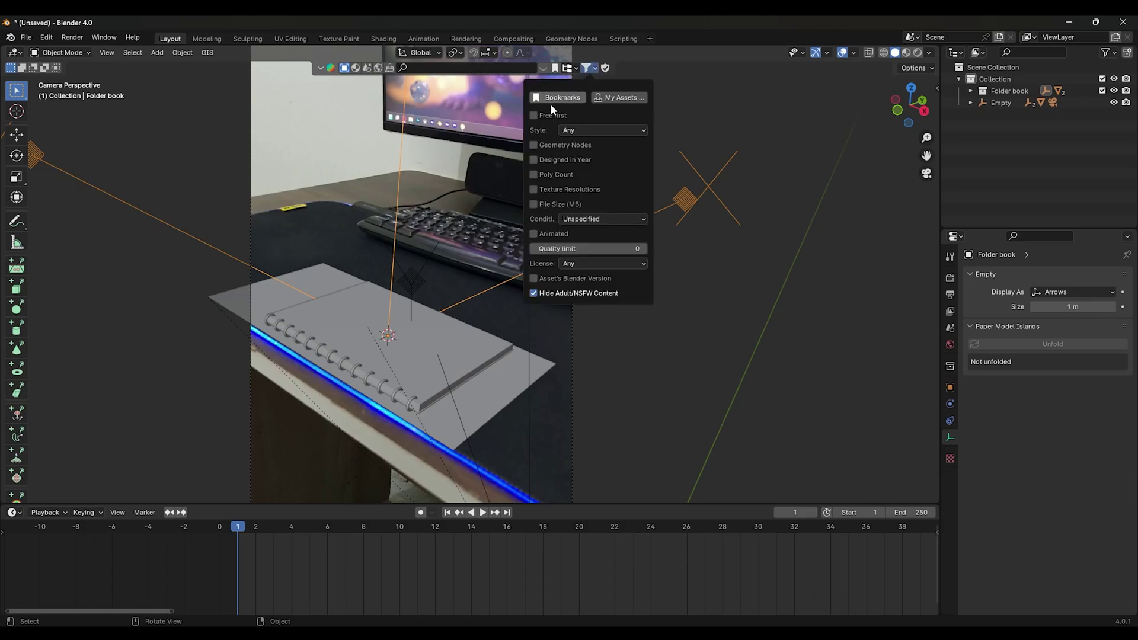
click(533, 115)
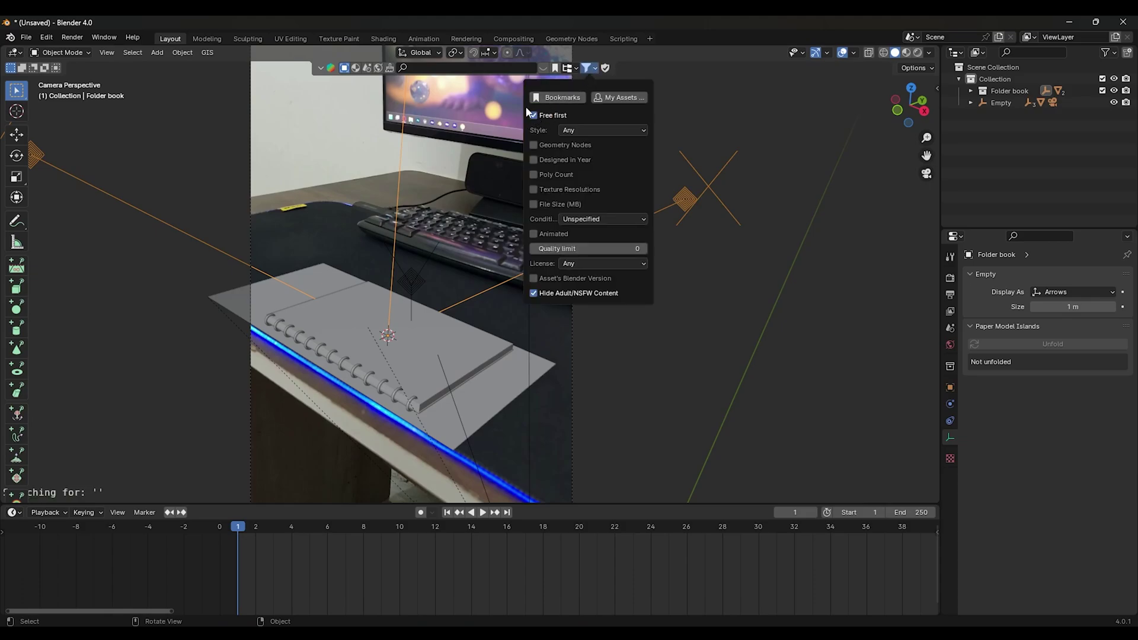
click(459, 67)
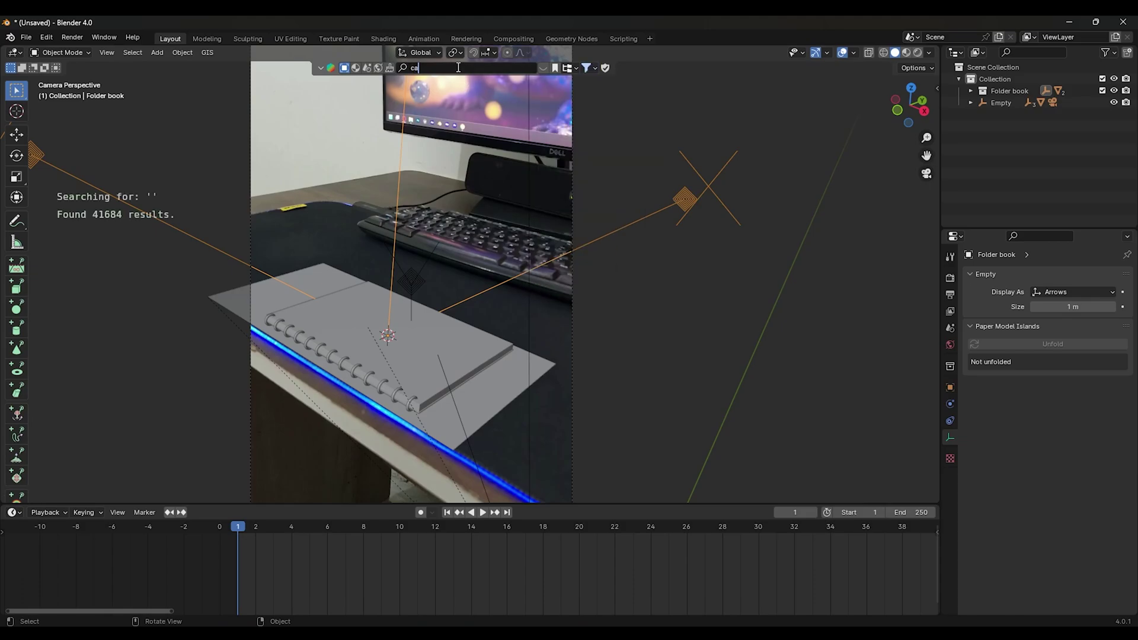
text(r)
key(Return)
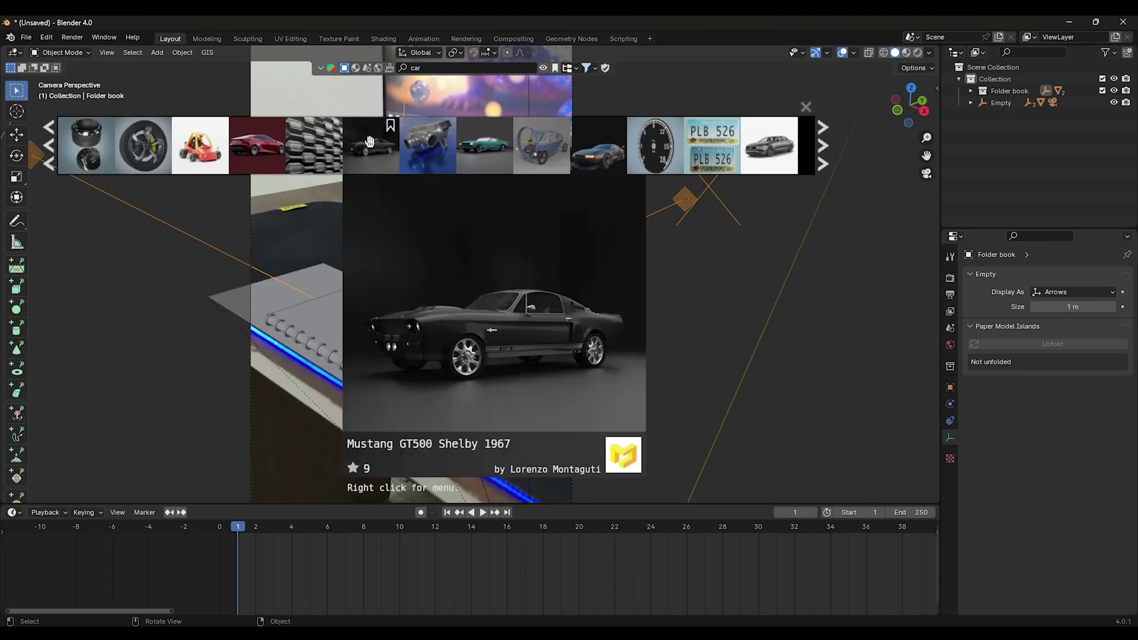
mouse_move(369, 141)
mouse_down()
mouse_move(390, 163)
mouse_move(389, 299)
mouse_up()
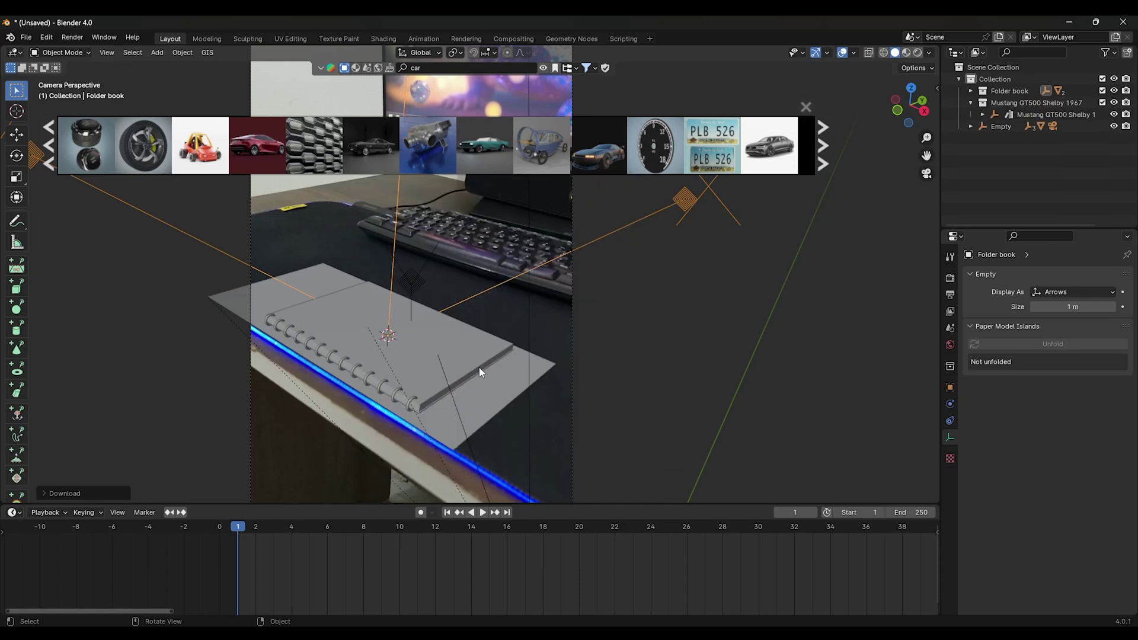
- Close the asset previews, switch to right view and hide the orange diamond-line object
click(805, 107)
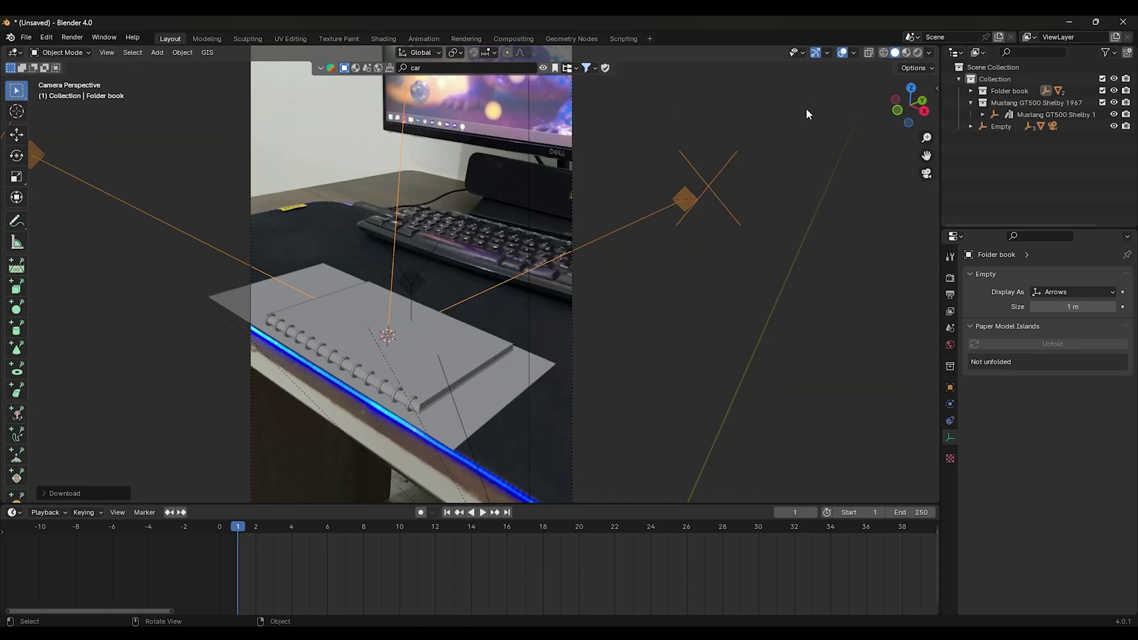
scroll(484, 314, up, 1)
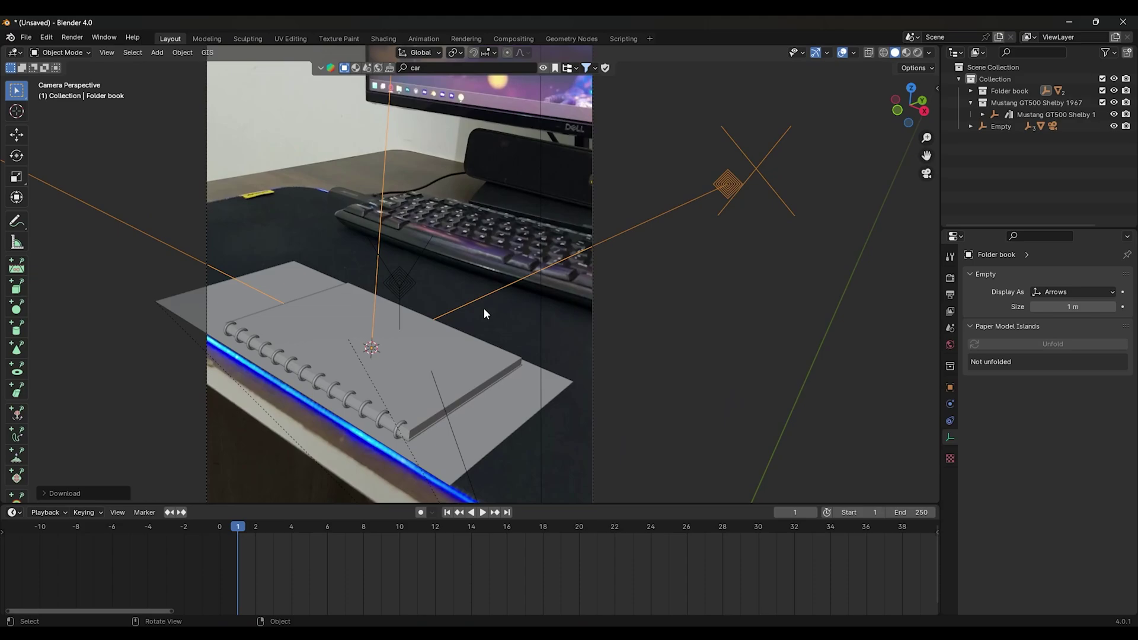
key(KP_3)
scroll(484, 314, up, 2)
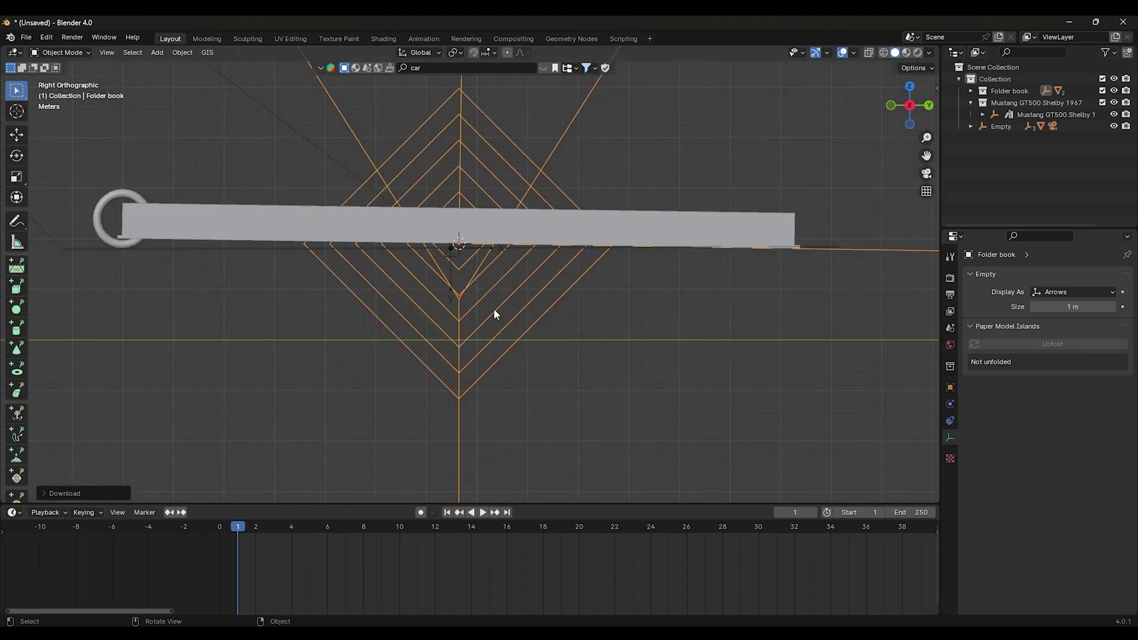
scroll(493, 312, up, 1)
key(h)
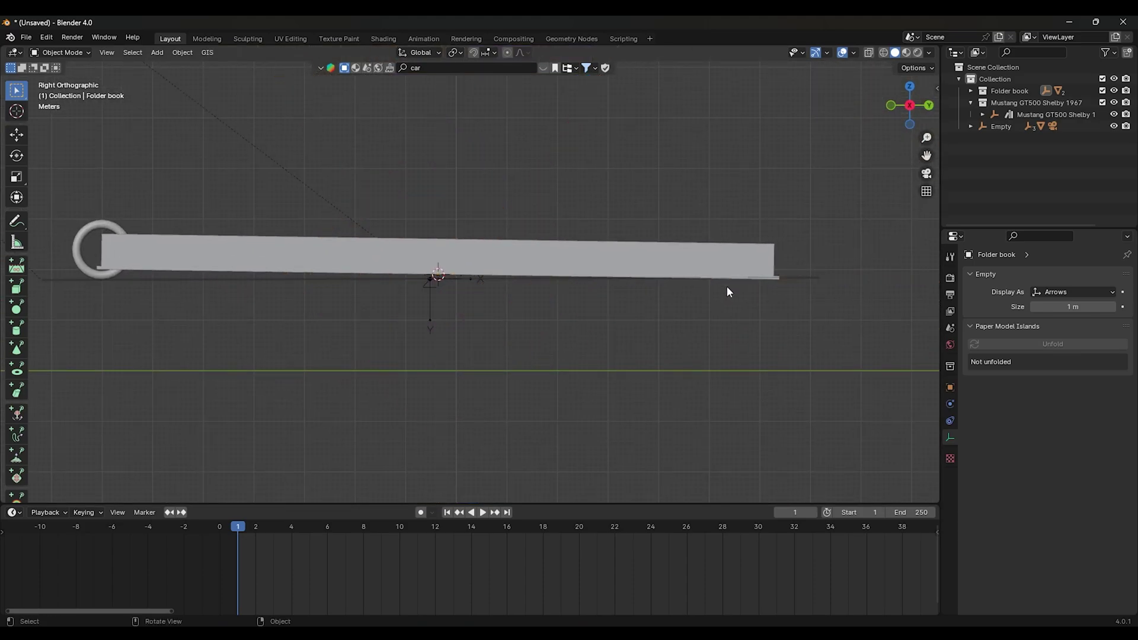
- Scale up the Mustang and raise it along Z onto the notebook
click(1027, 117)
key(s)
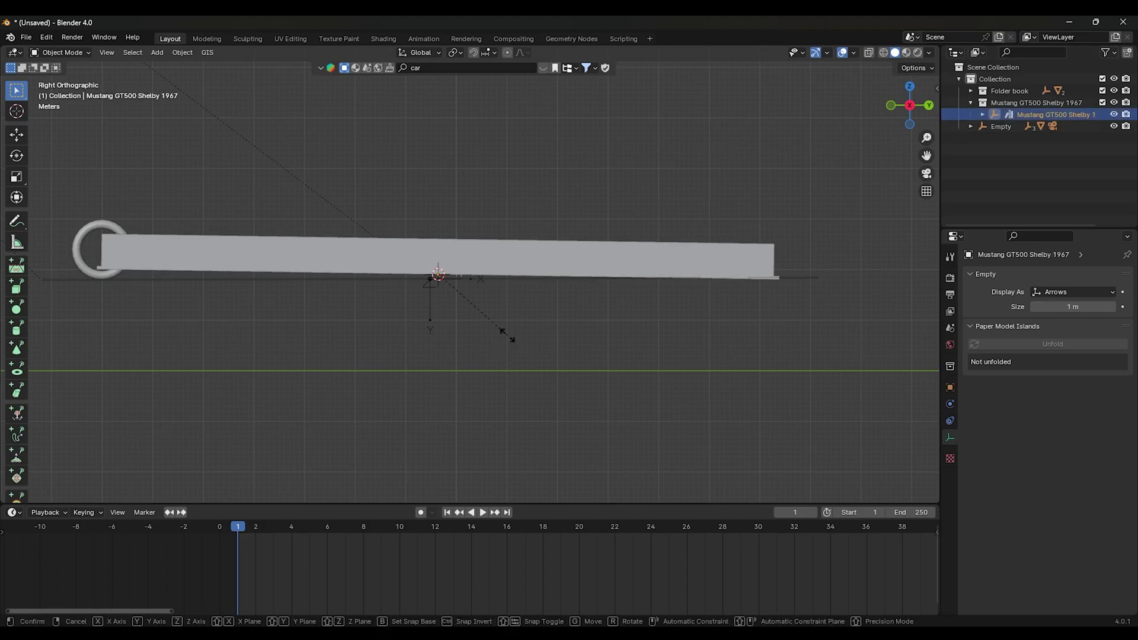
click(399, 176)
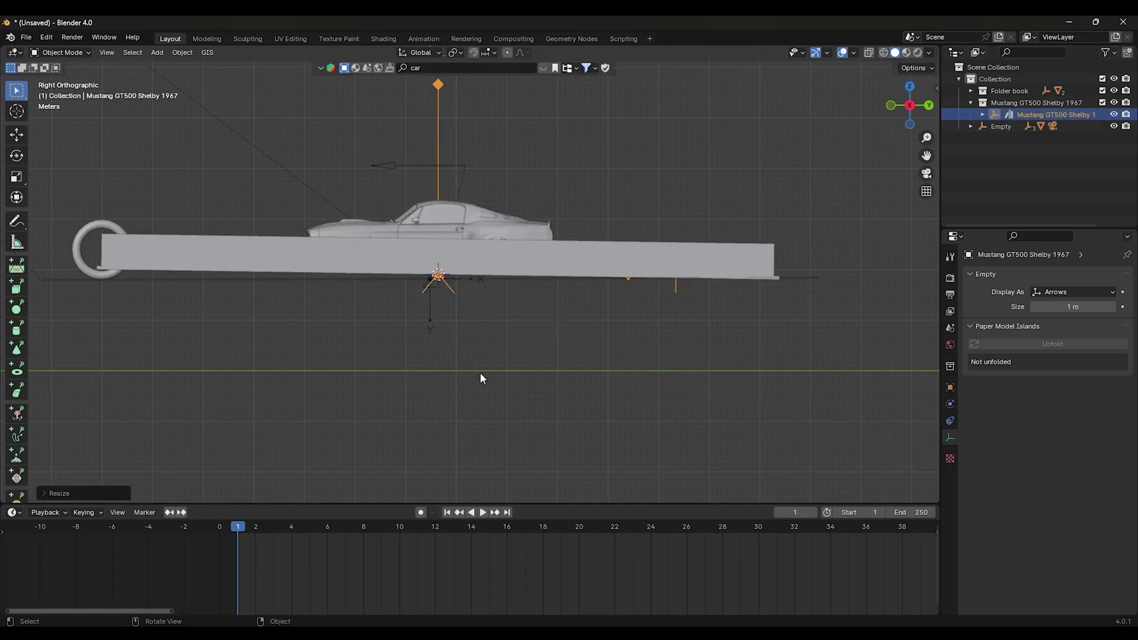
key(g)
key(z)
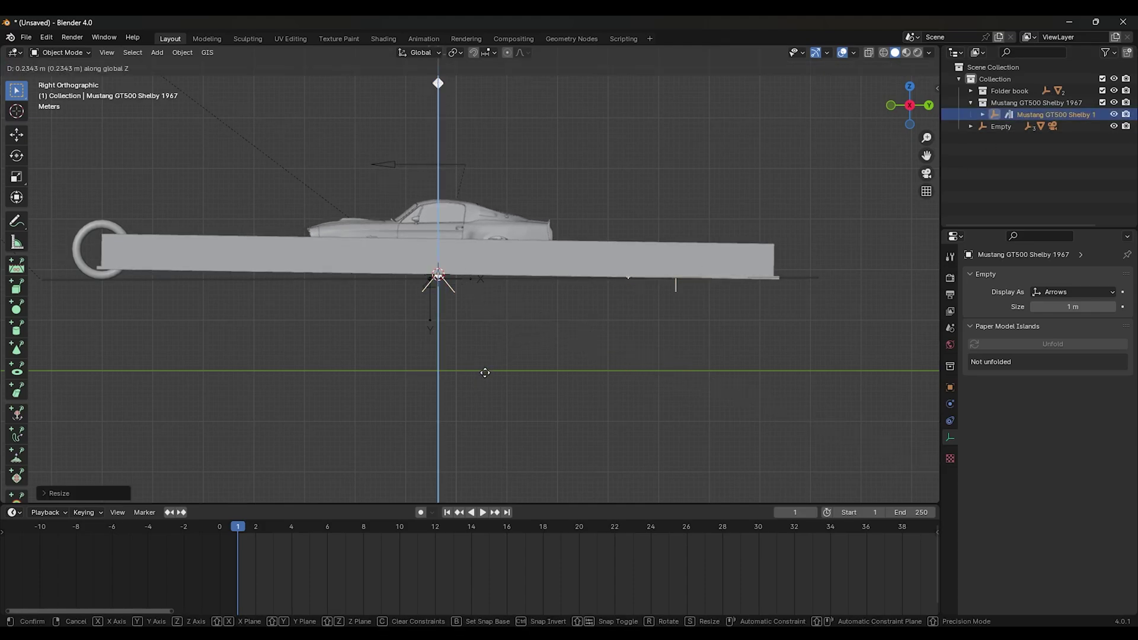
click(492, 321)
scroll(507, 322, down, 2)
- Rotate the Mustang exactly 90° around the Z axis
key(r)
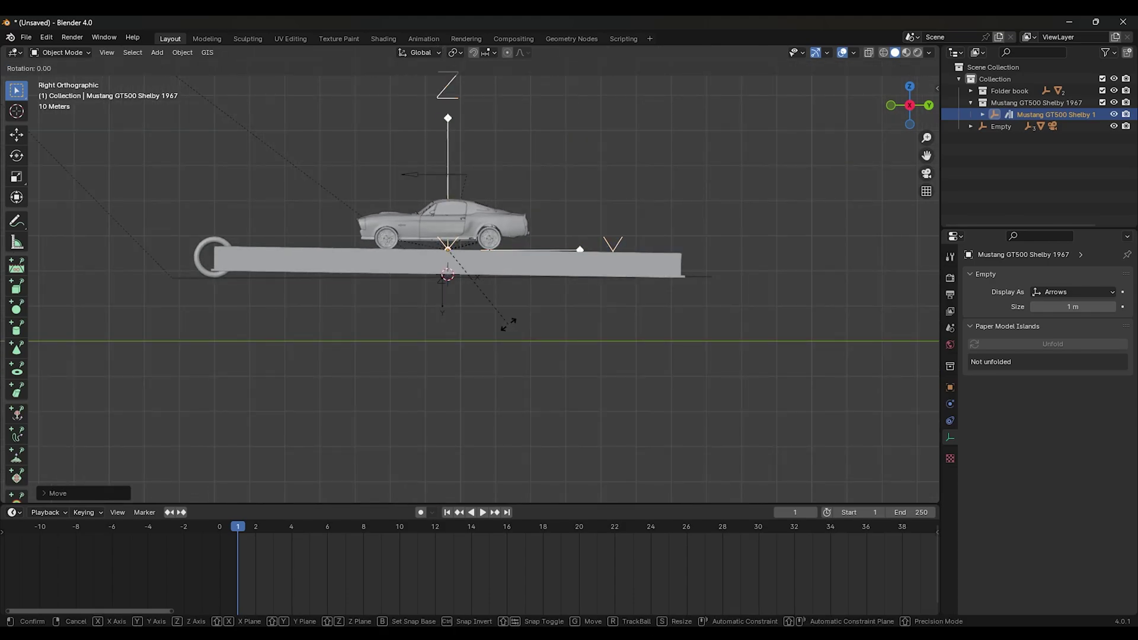
key(z)
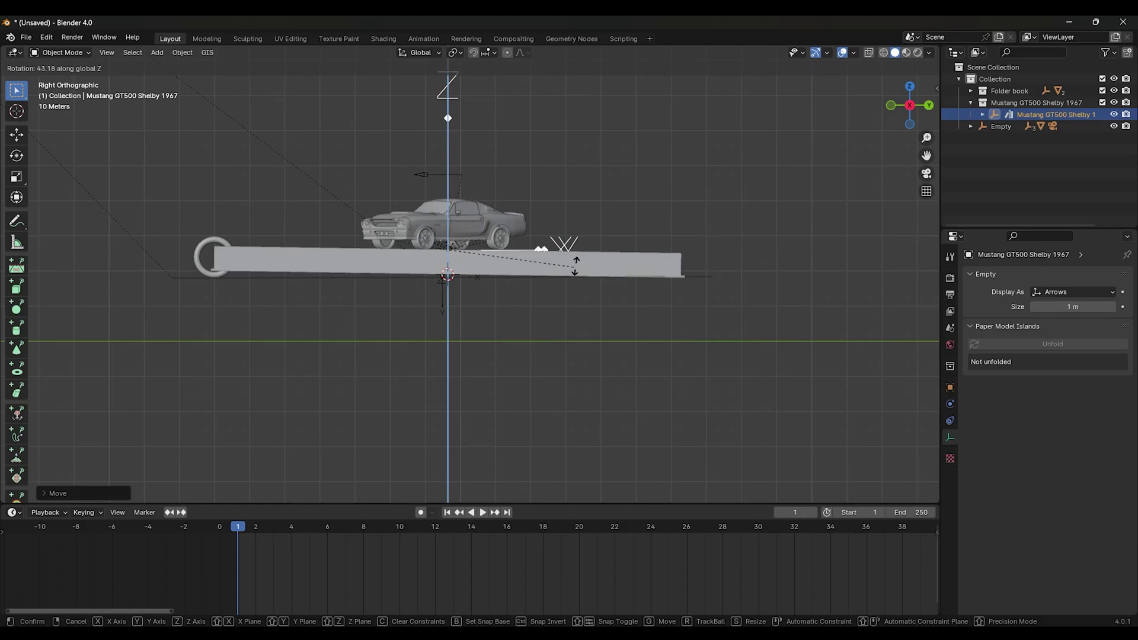
click(133, 425)
click(55, 492)
click(136, 437)
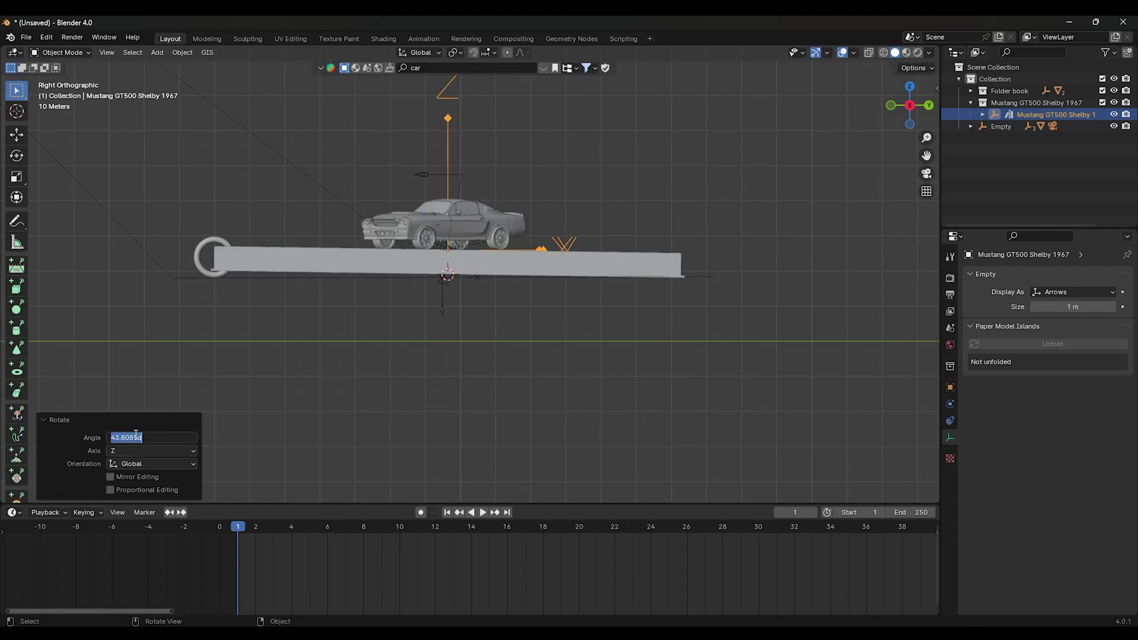
text(90)
key(Return)
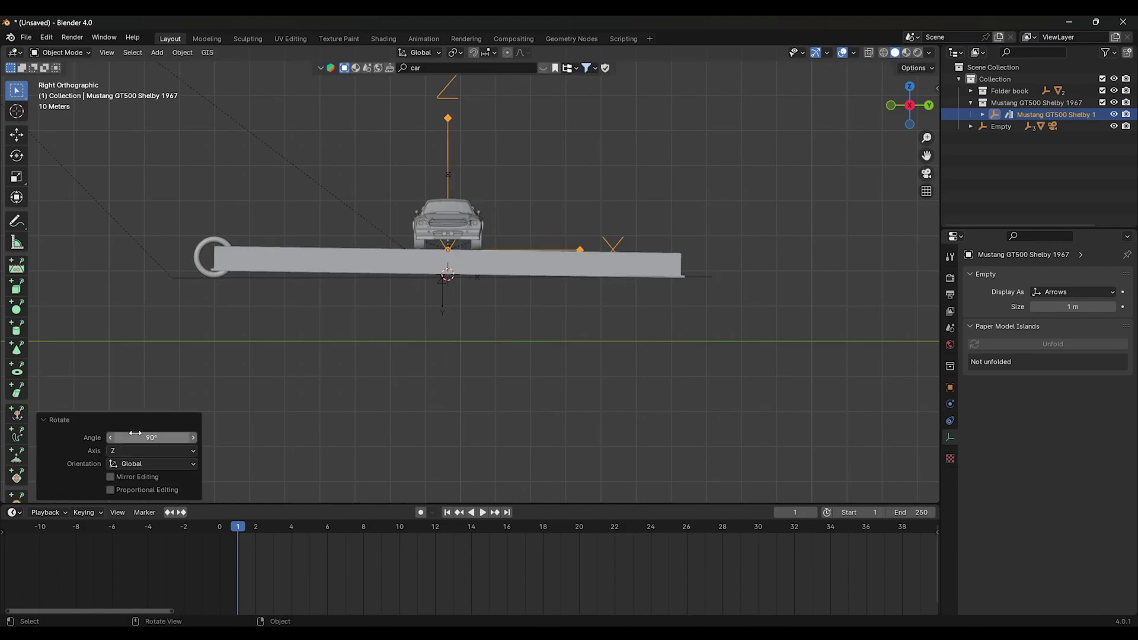
- Rescale the car to 2.482, then to 1.218 in camera view to fit the notebook
key(s)
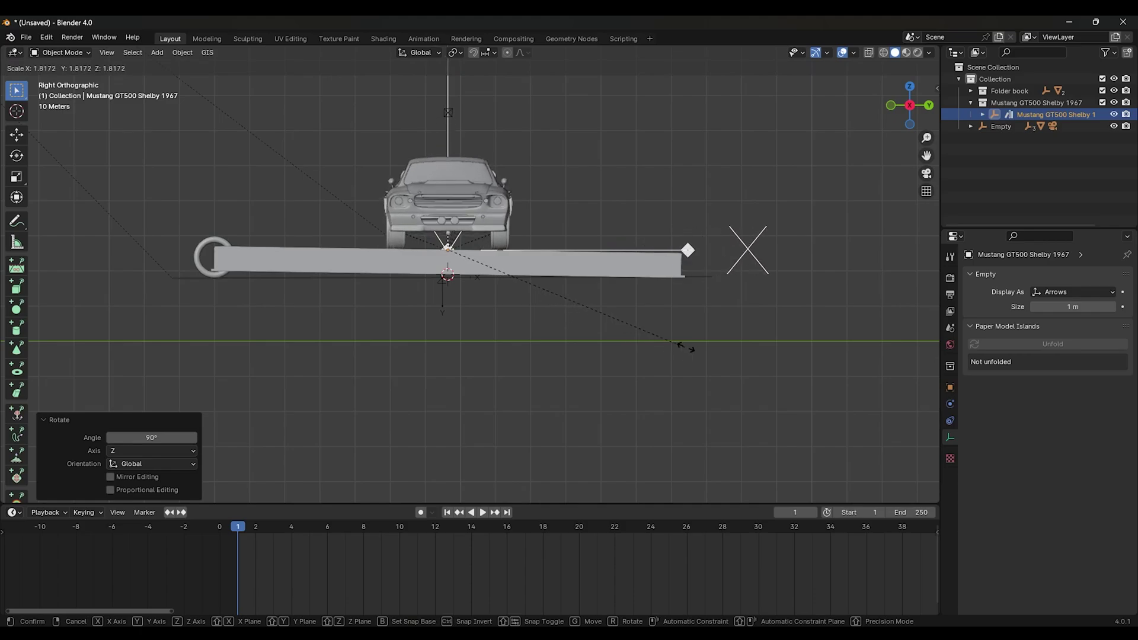
click(771, 381)
scroll(511, 336, up, 4)
scroll(522, 329, up, 1)
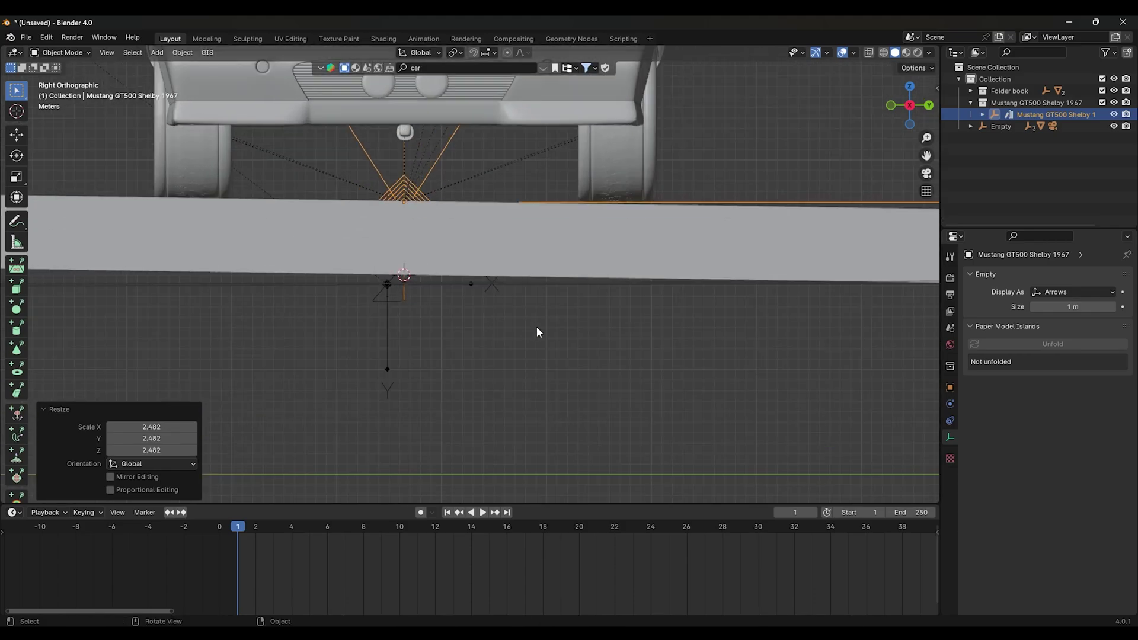
key(KP_0)
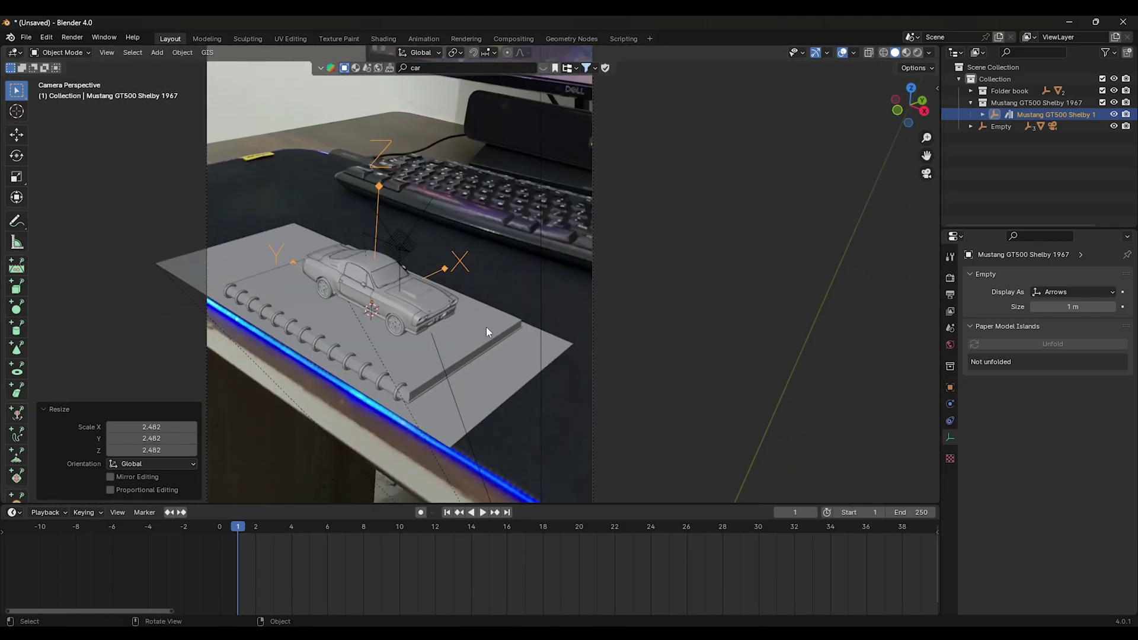
key(s)
click(516, 332)
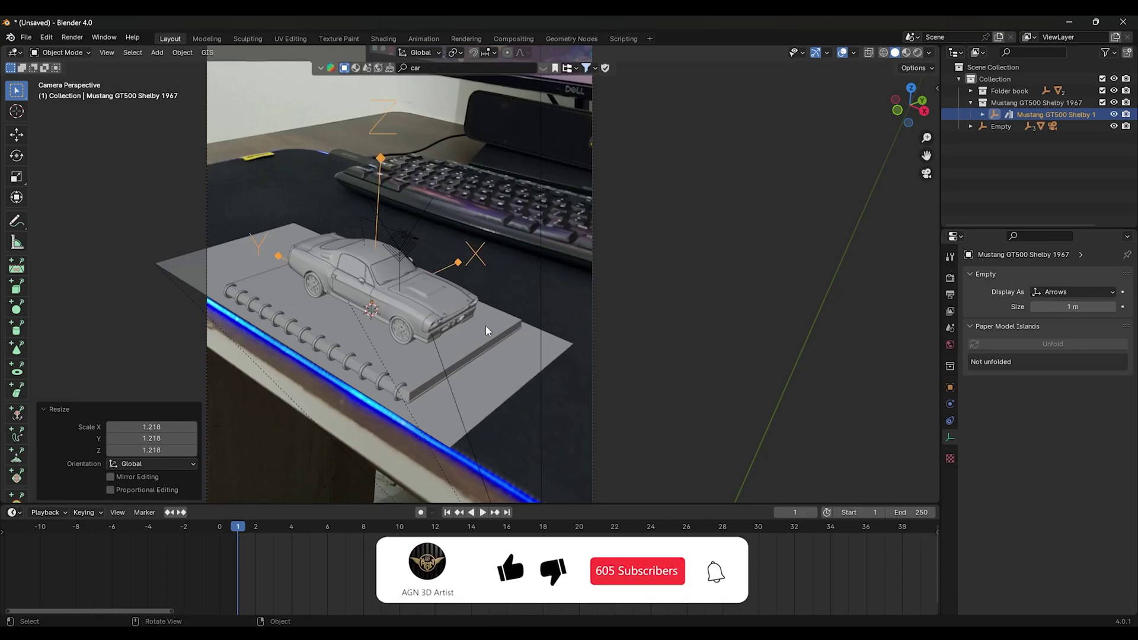
- Slide the car along X and Y onto the notebook and split the viewport into two views
key(g)
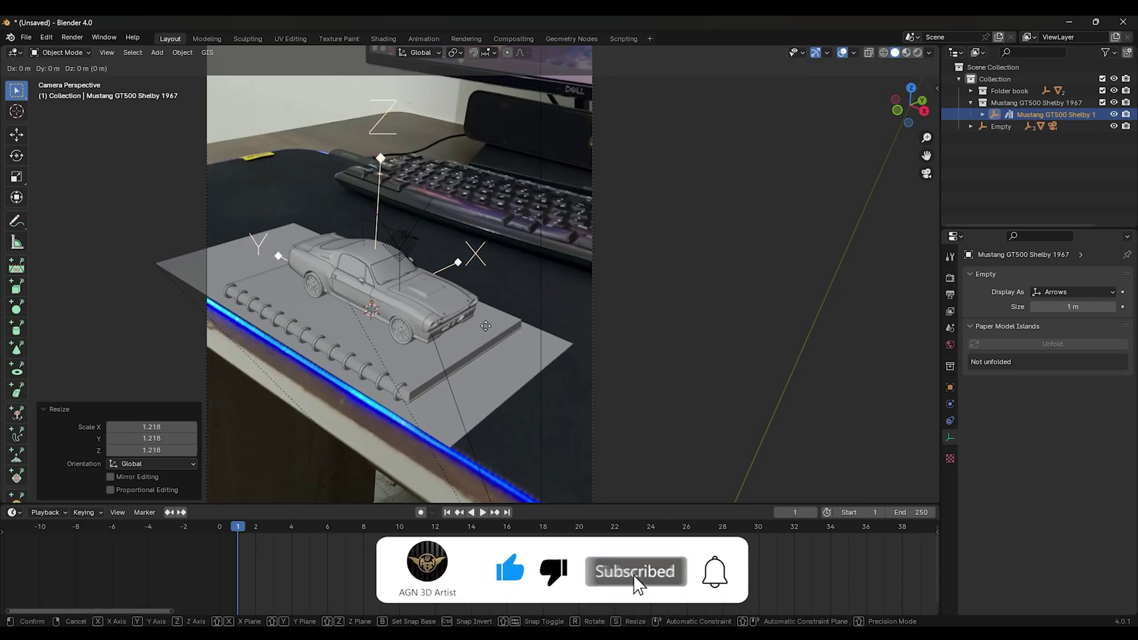
key(x)
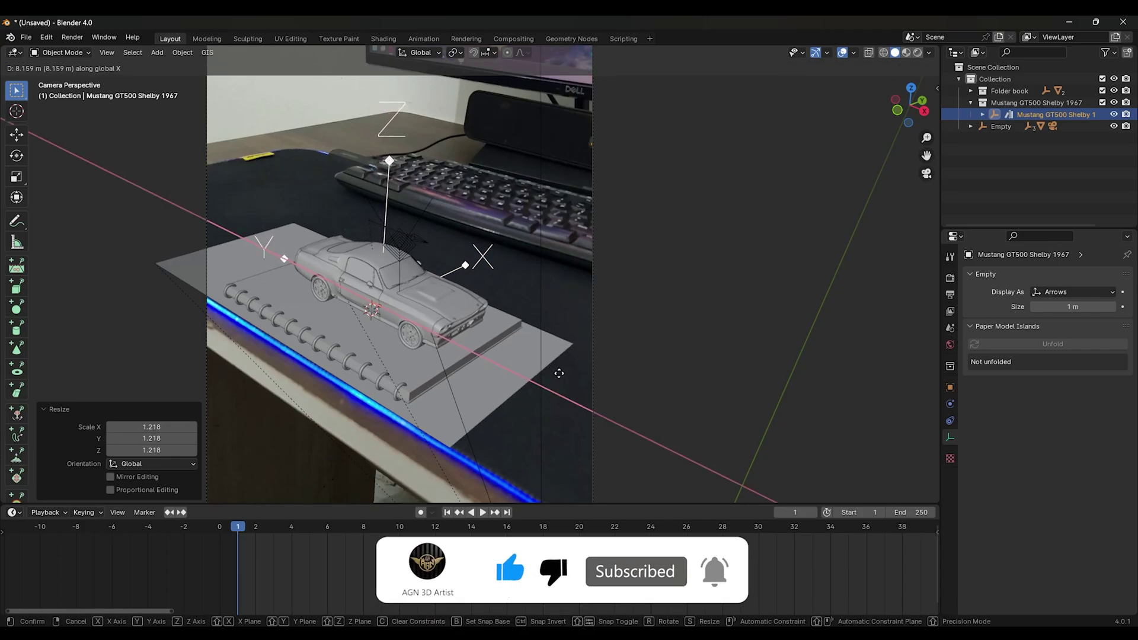
click(545, 366)
key(y)
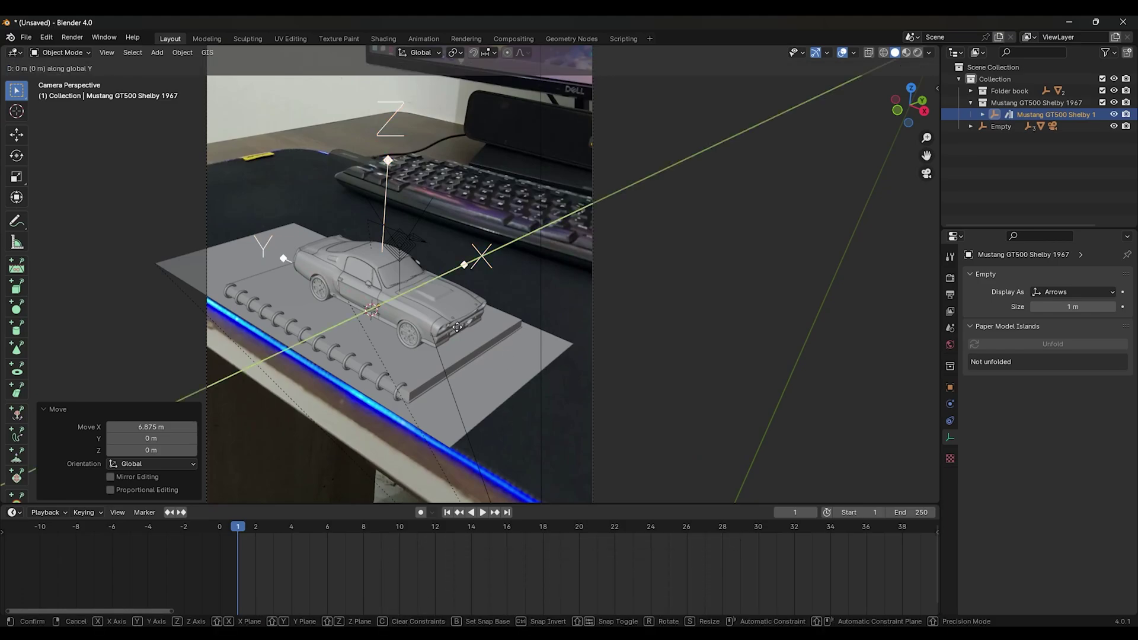
click(357, 371)
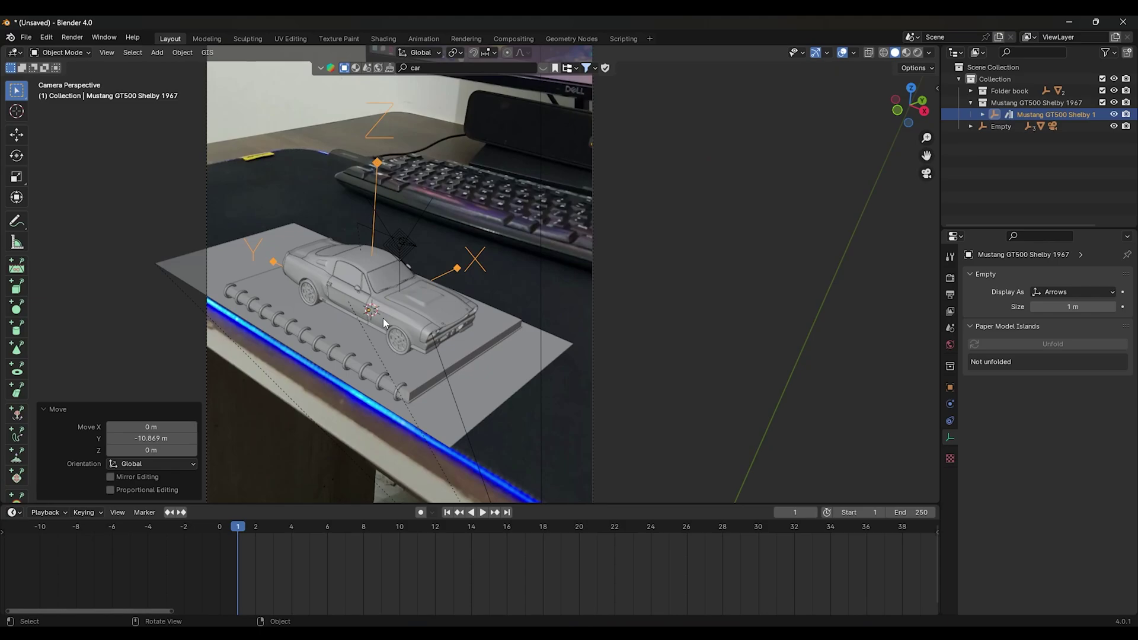
scroll(383, 319, down, 2)
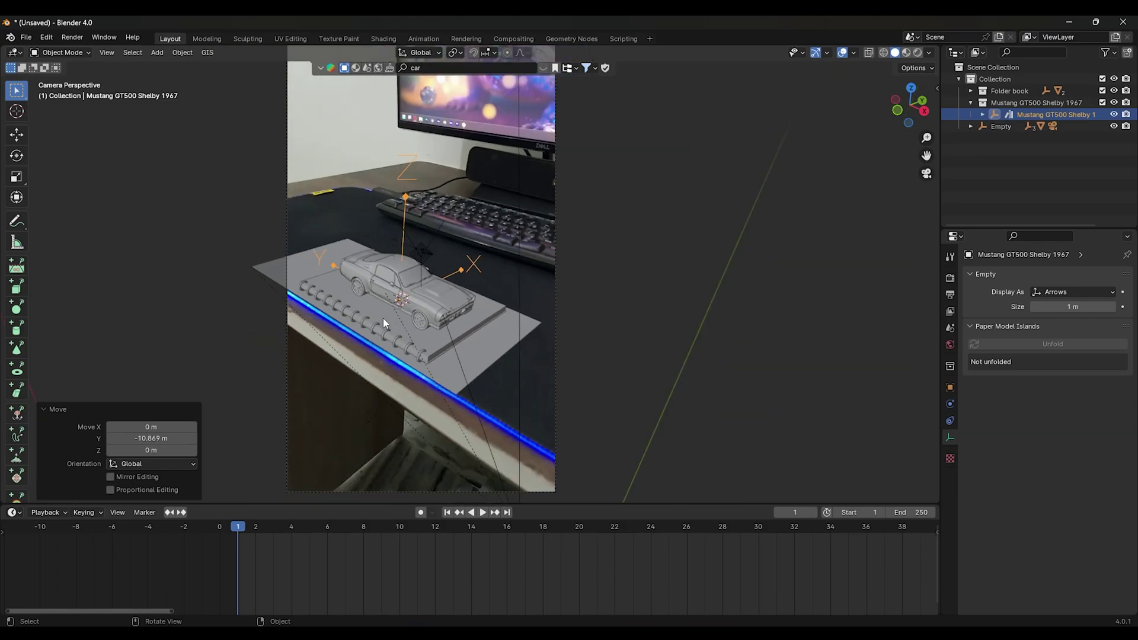
shift+middle_drag(432, 332, 365, 338)
shift+middle_drag(364, 279, 397, 252)
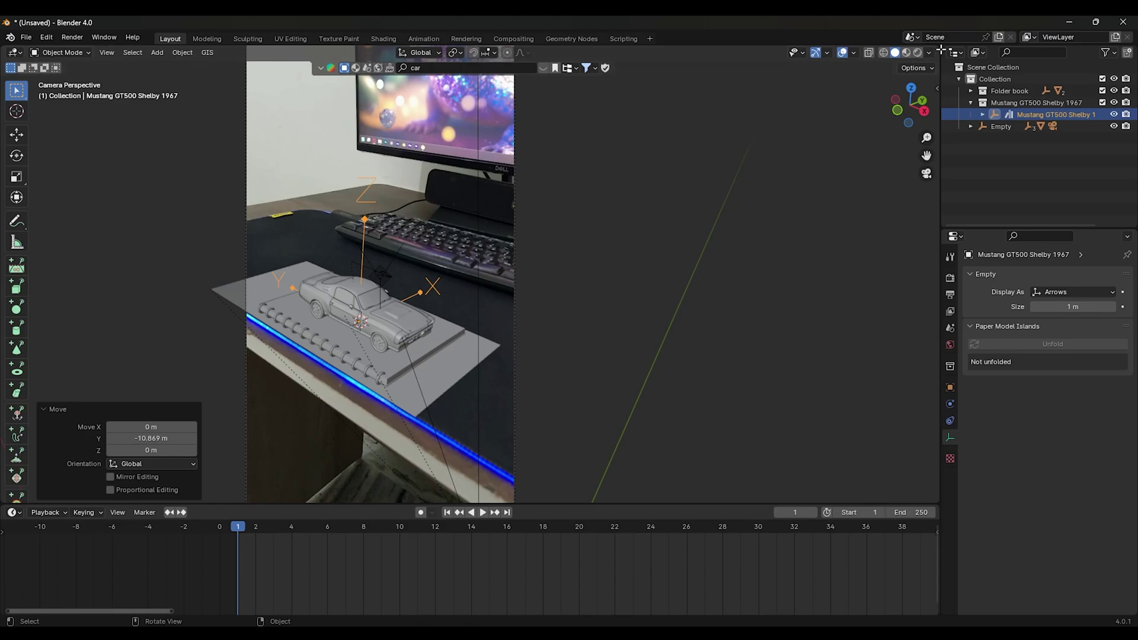
drag(939, 47, 543, 80)
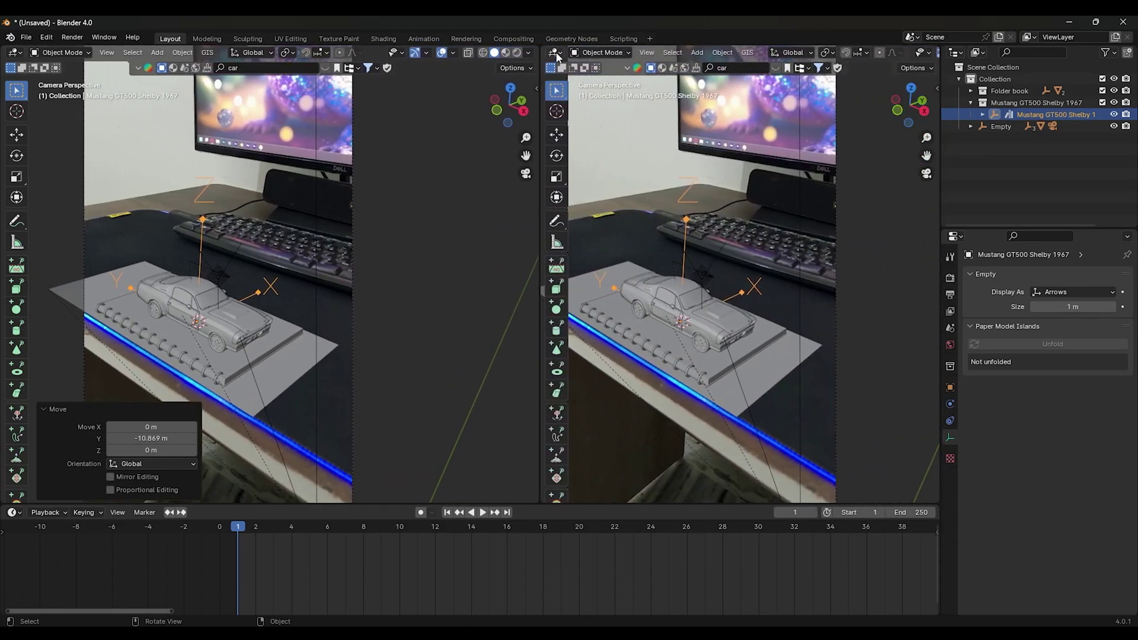
- Turn the second view into a Shader Editor showing the World nodes
click(555, 53)
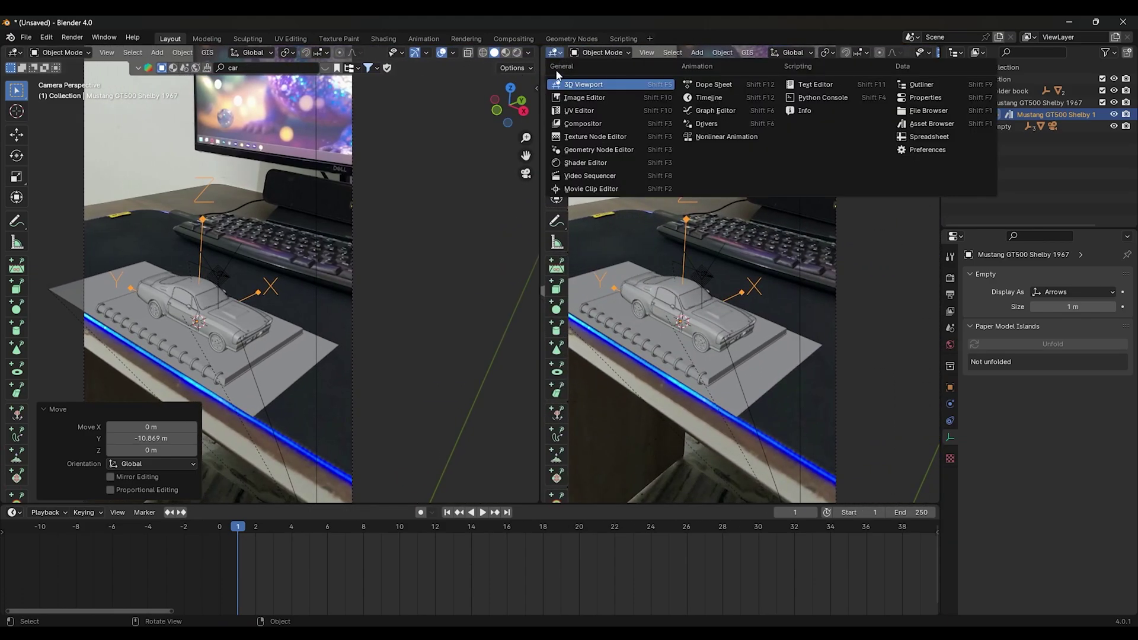
click(580, 166)
click(593, 53)
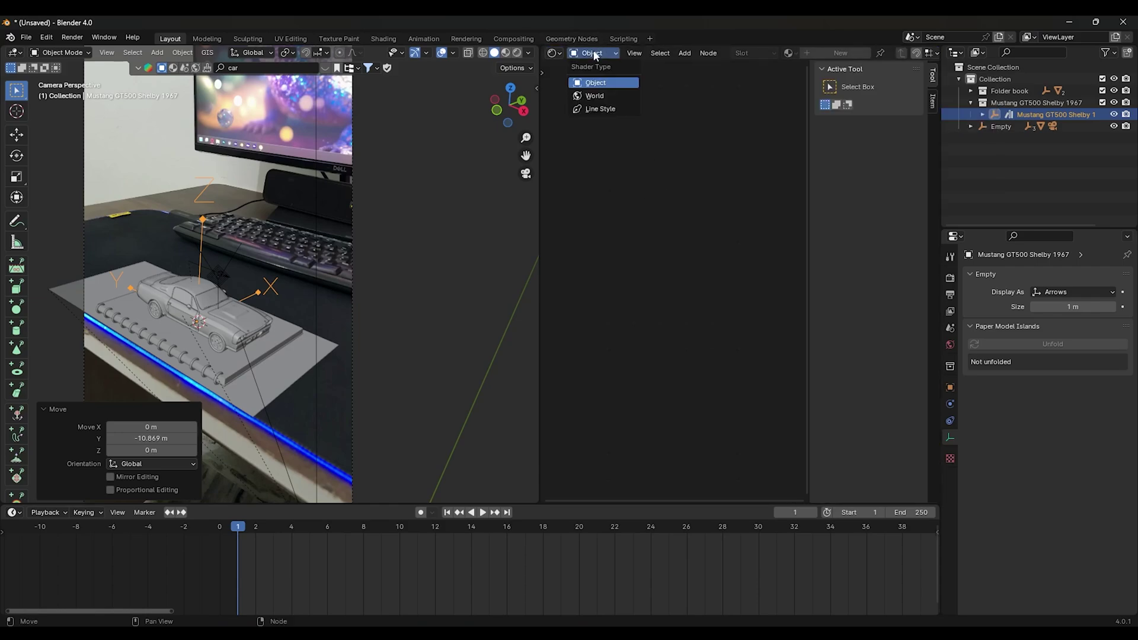
click(598, 92)
- Set Cycles on GPU Compute with viewport denoising and 128 max render samples
click(952, 278)
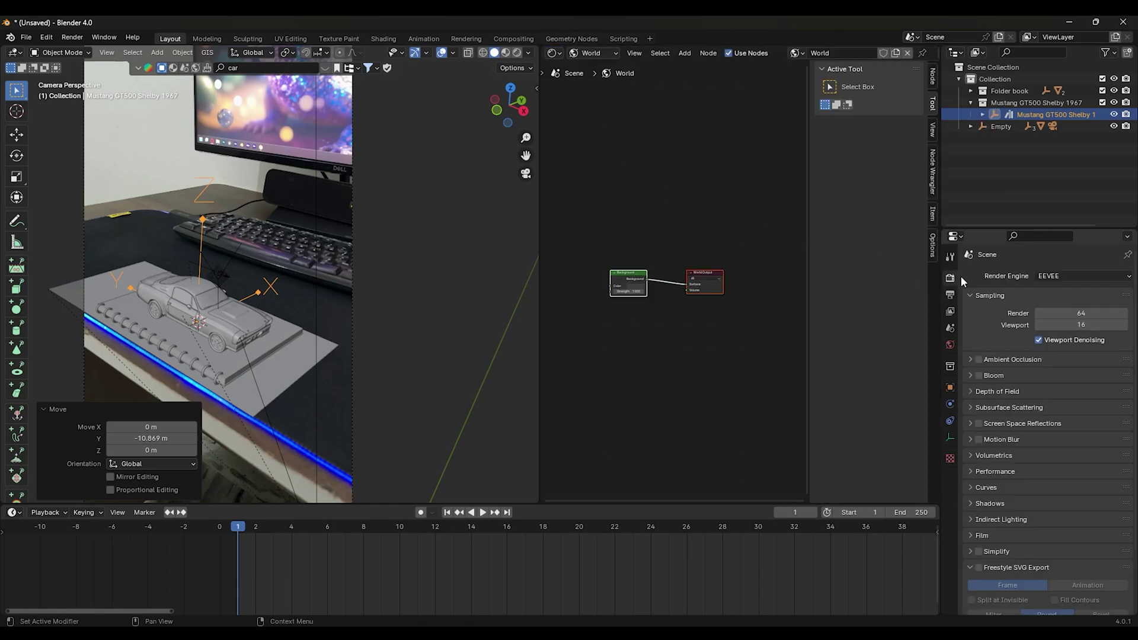
click(1059, 274)
click(1059, 315)
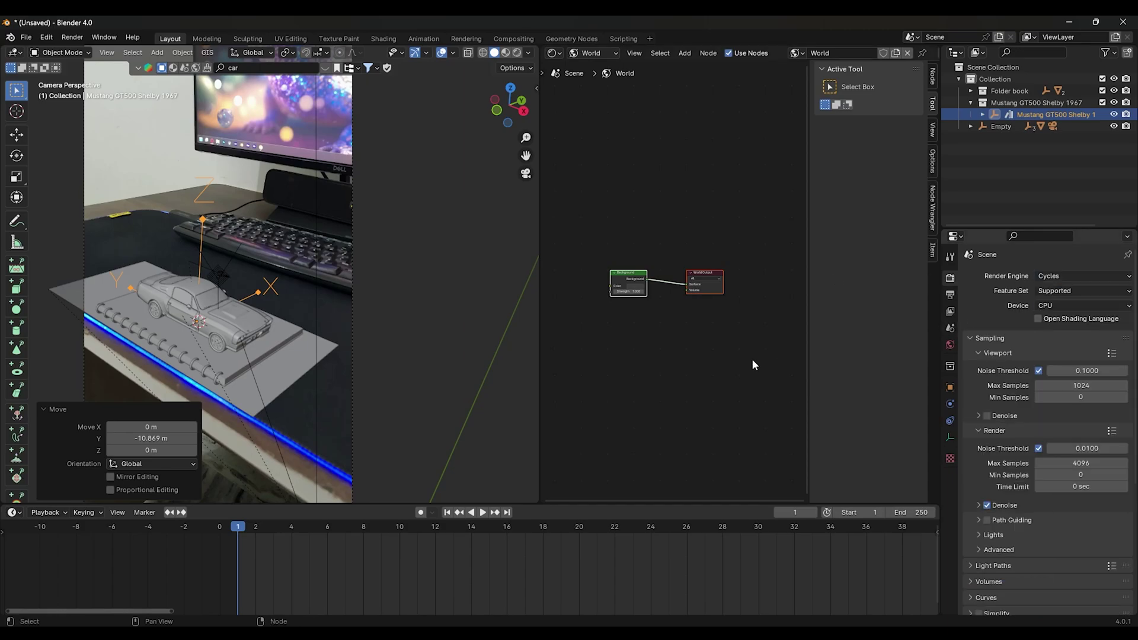
click(1051, 307)
click(1056, 336)
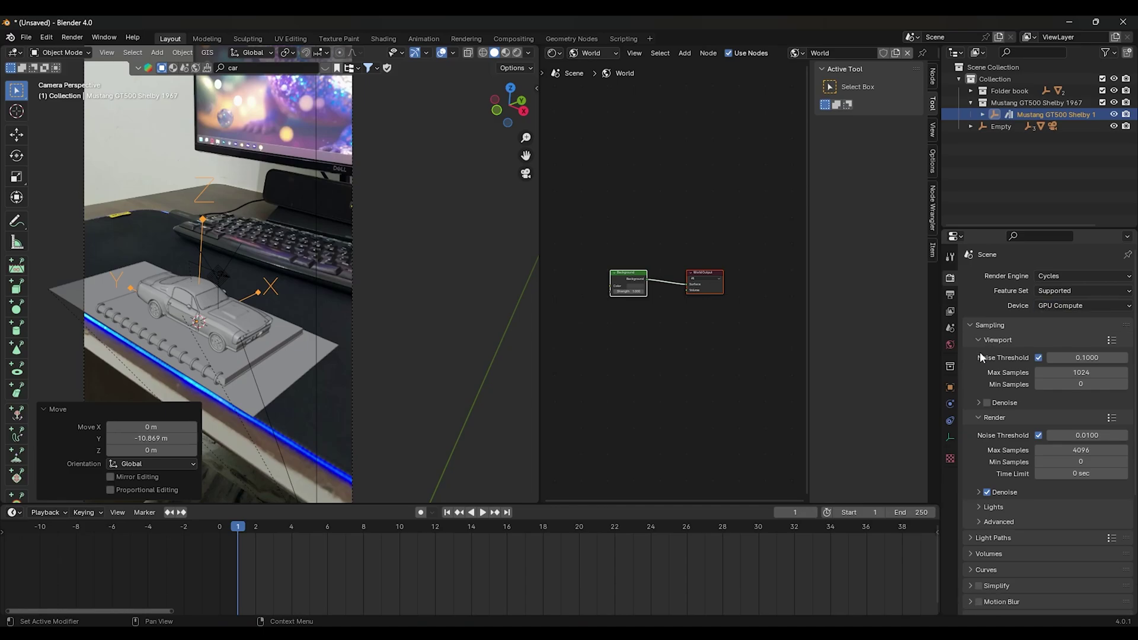
click(987, 403)
click(1061, 450)
text(1)
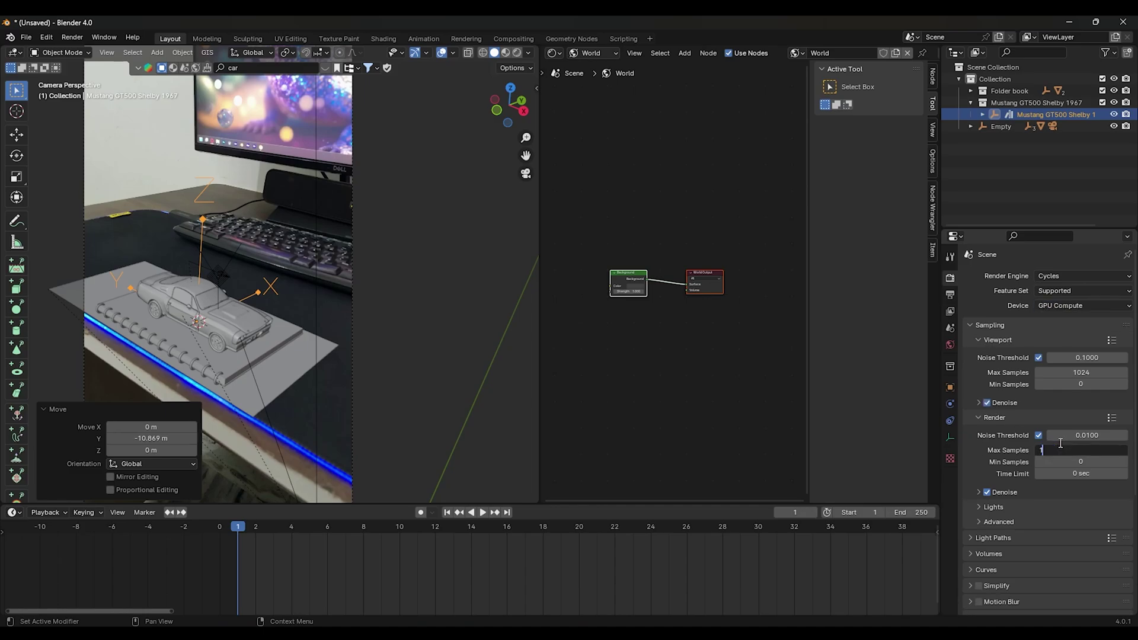
text(28)
key(Return)
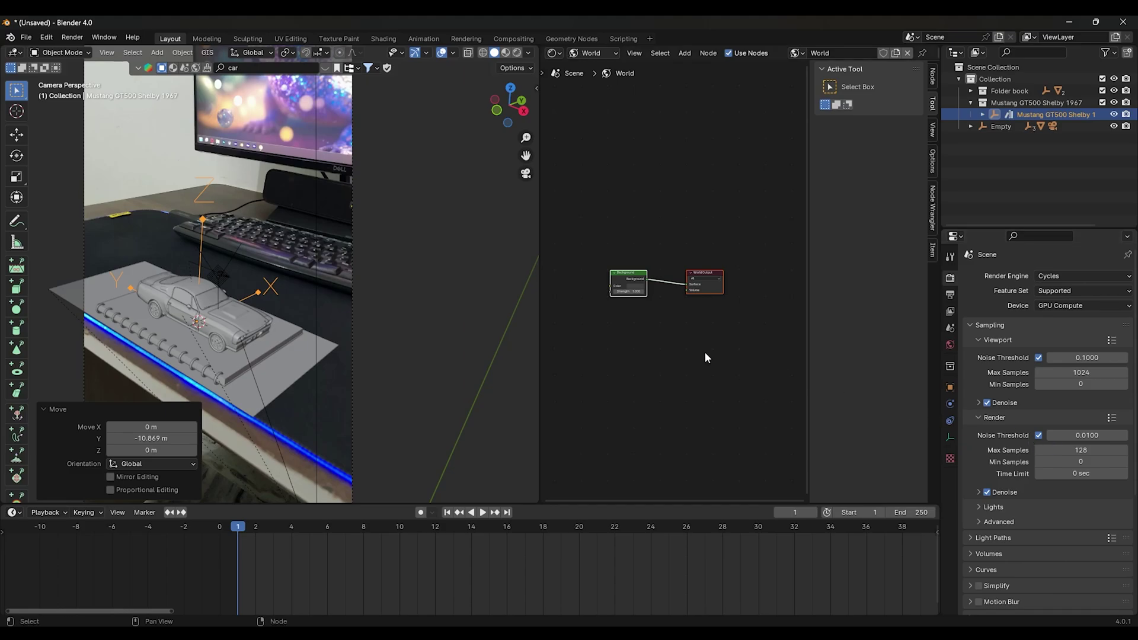
key(n)
key(Home)
- Add a mapped Environment Texture to the world Background with Ctrl+T and arrange the nodes
scroll(771, 364, up, 1)
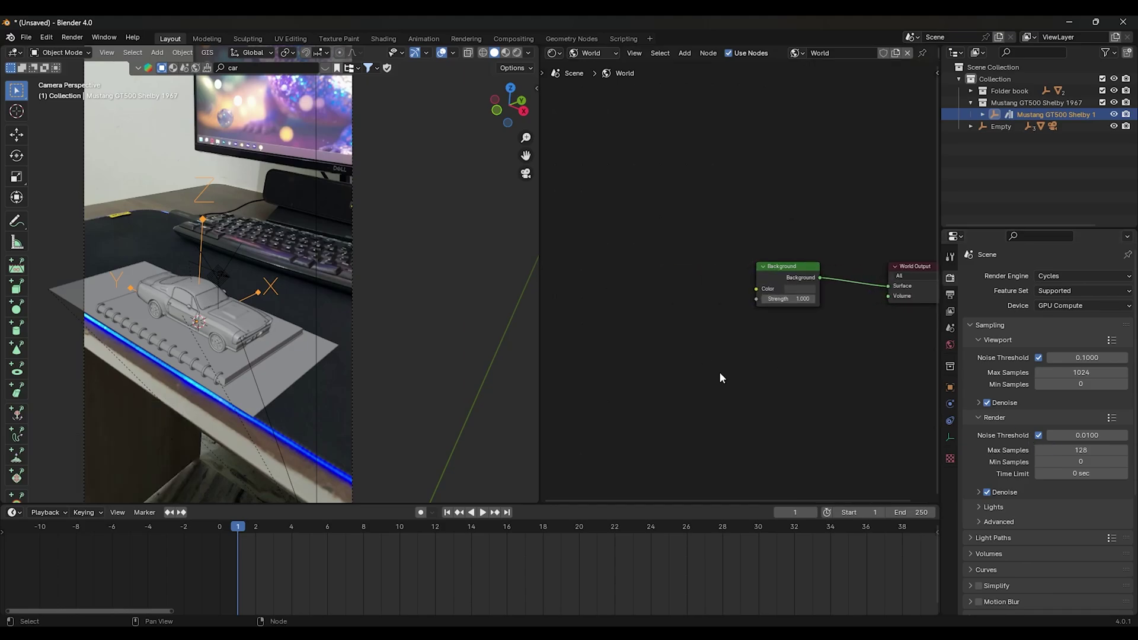
middle_drag(720, 372, 772, 367)
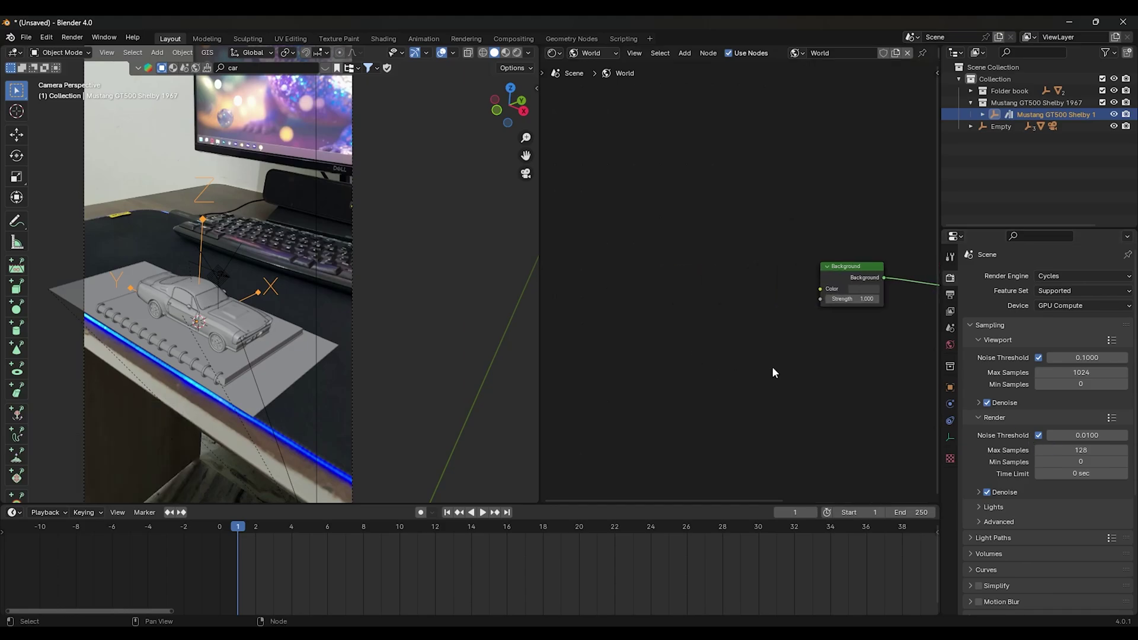
click(835, 272)
key(ctrl+t)
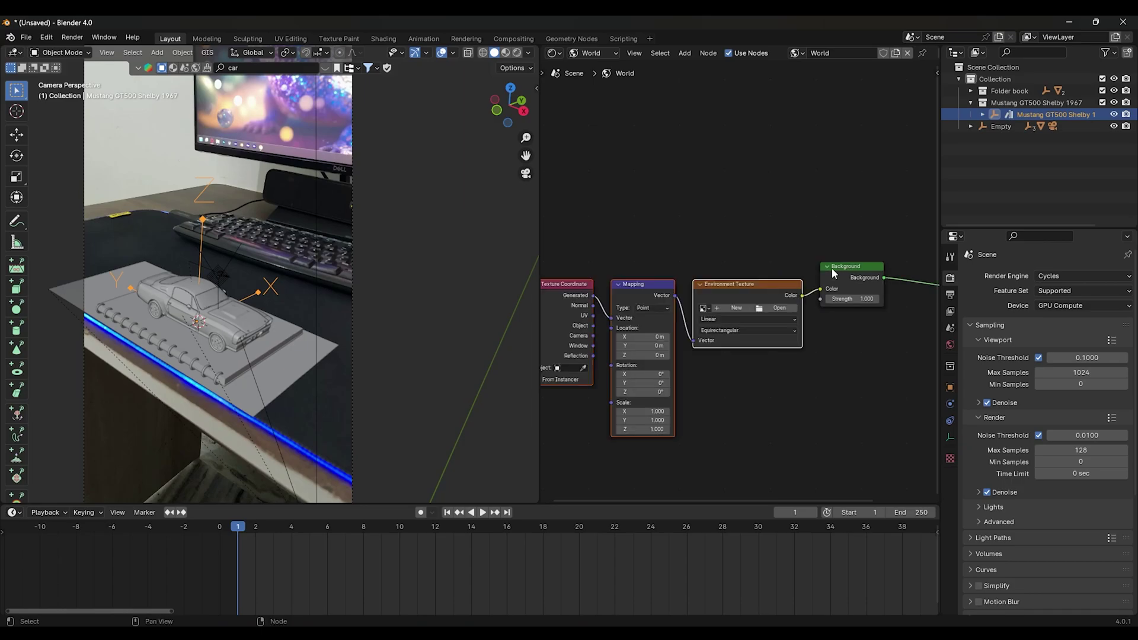
drag(804, 219, 635, 293)
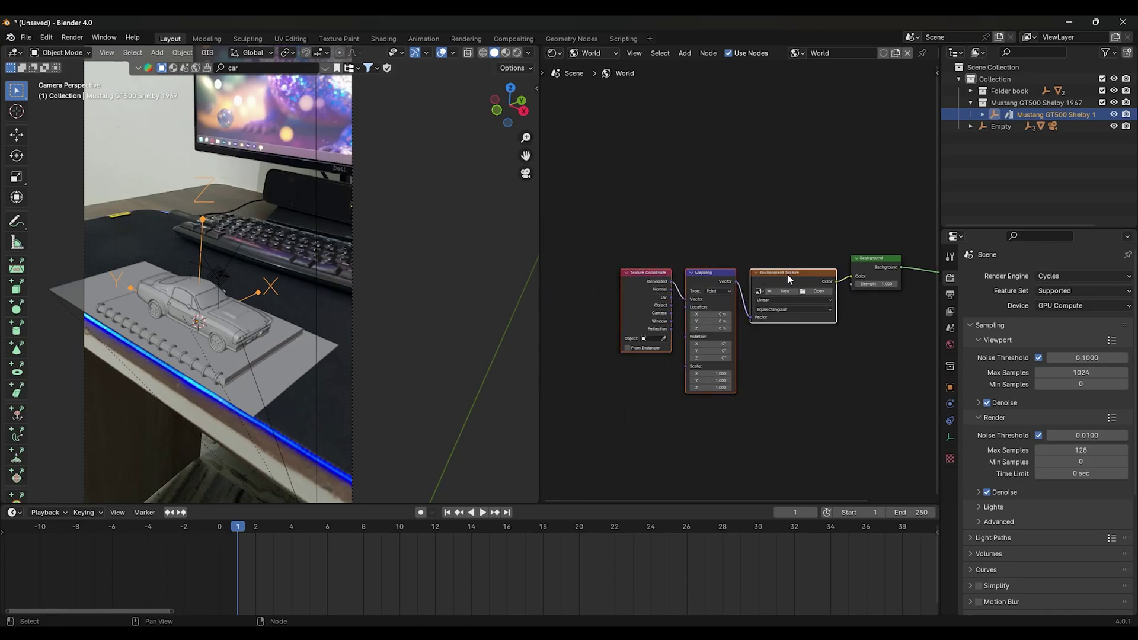
drag(788, 273, 723, 215)
- Load HDRI images into the two environment texture nodes
scroll(757, 326, up, 1)
scroll(750, 379, up, 1)
scroll(771, 391, up, 1)
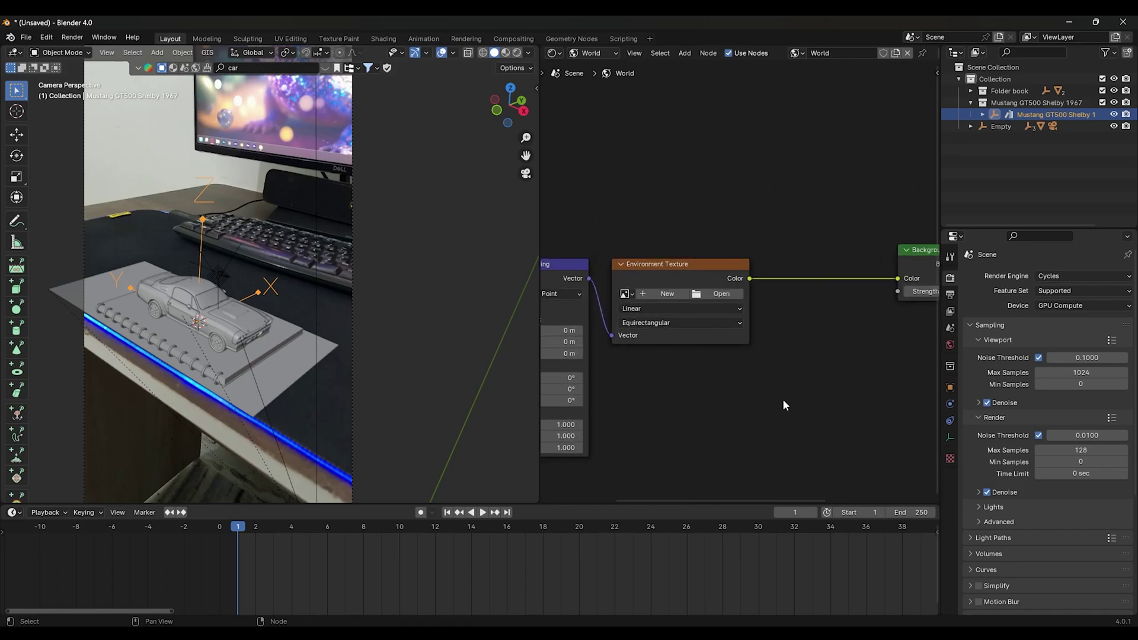
click(721, 294)
click(868, 543)
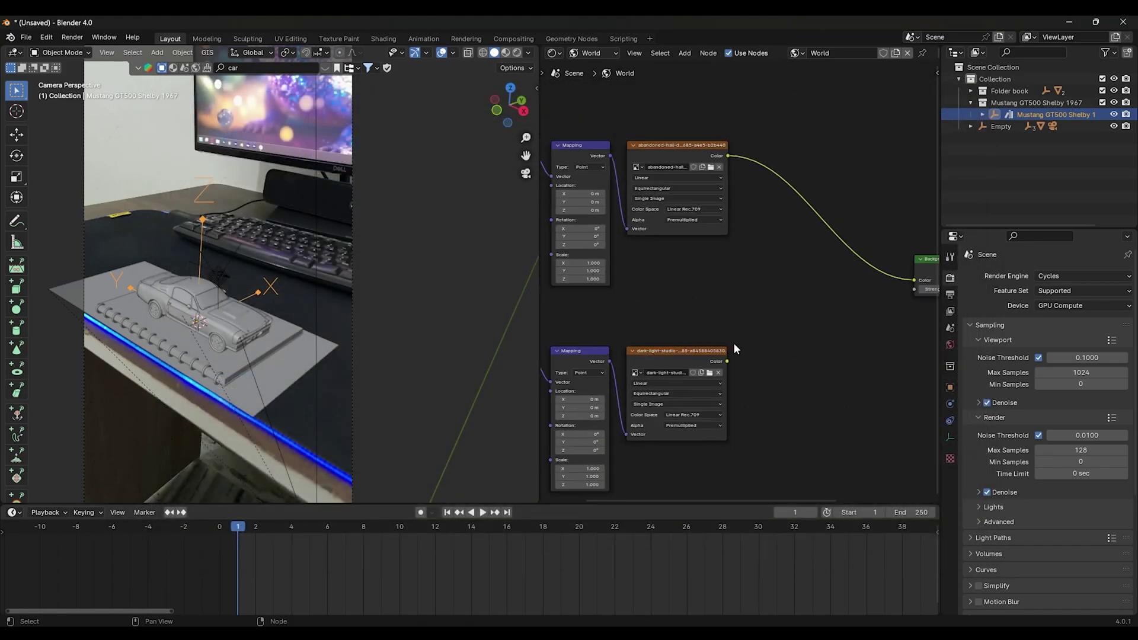
middle_drag(734, 347, 751, 322)
drag(540, 282, 451, 291)
scroll(677, 388, up, 2)
scroll(664, 394, up, 2)
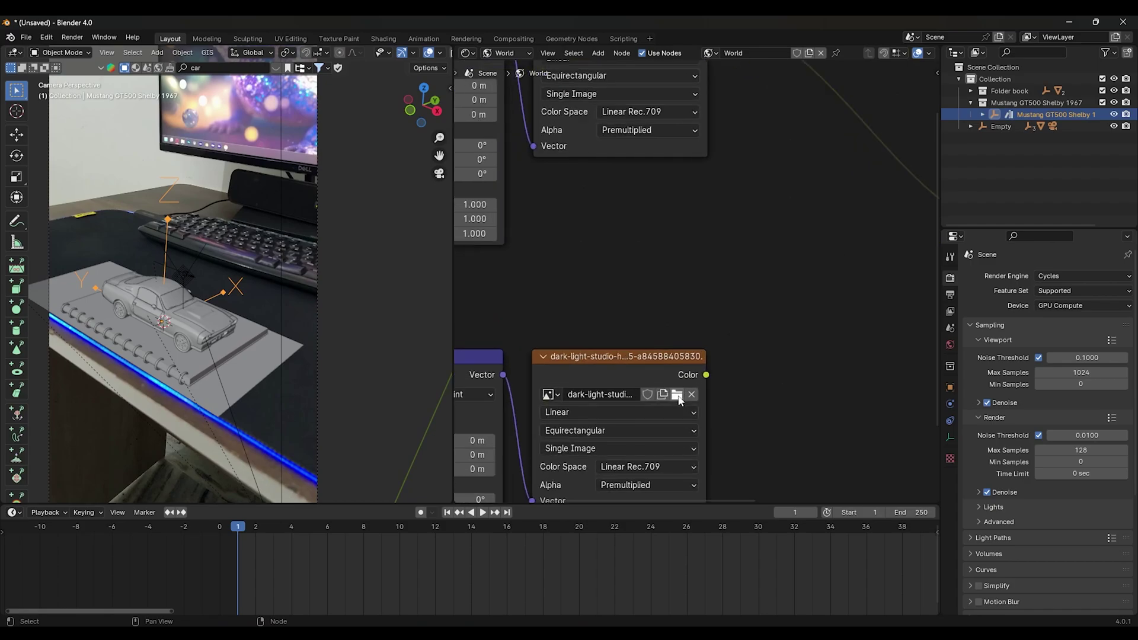
- Set the abandoned hall HDRI on the texture node feeding the Background
click(677, 395)
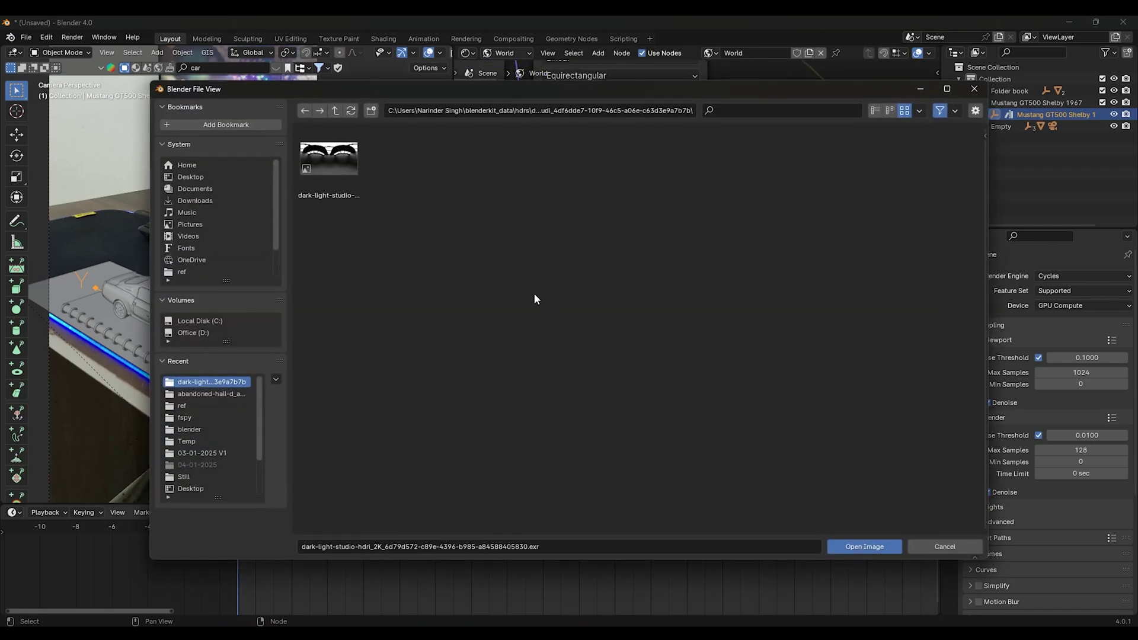
click(973, 90)
shift+scroll(724, 214, up, 2)
shift+scroll(700, 201, up, 2)
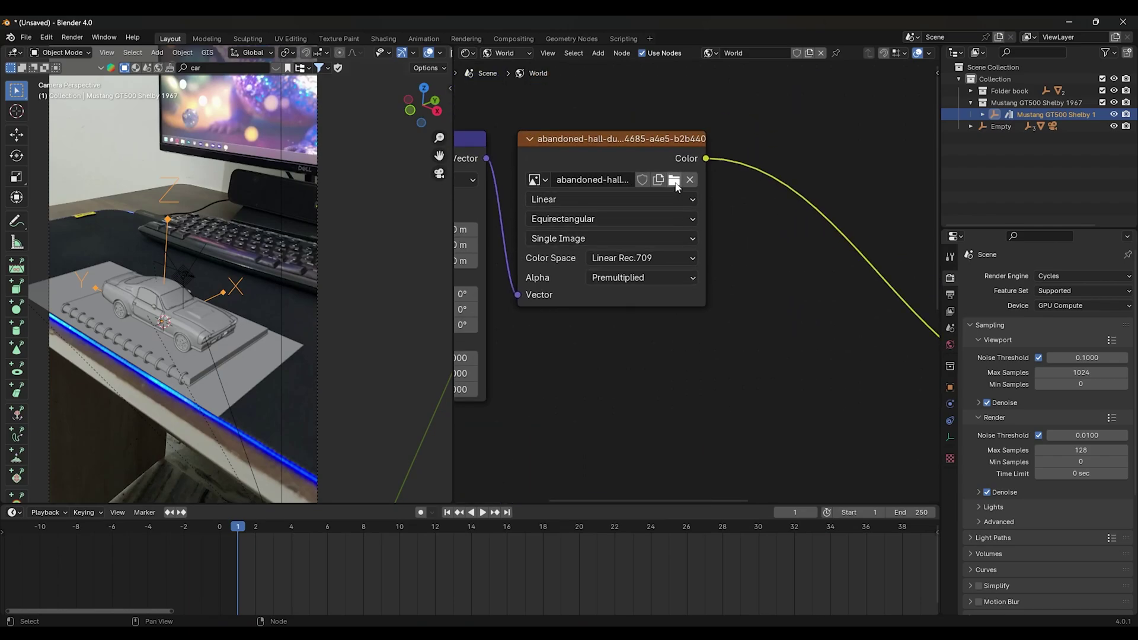
click(674, 180)
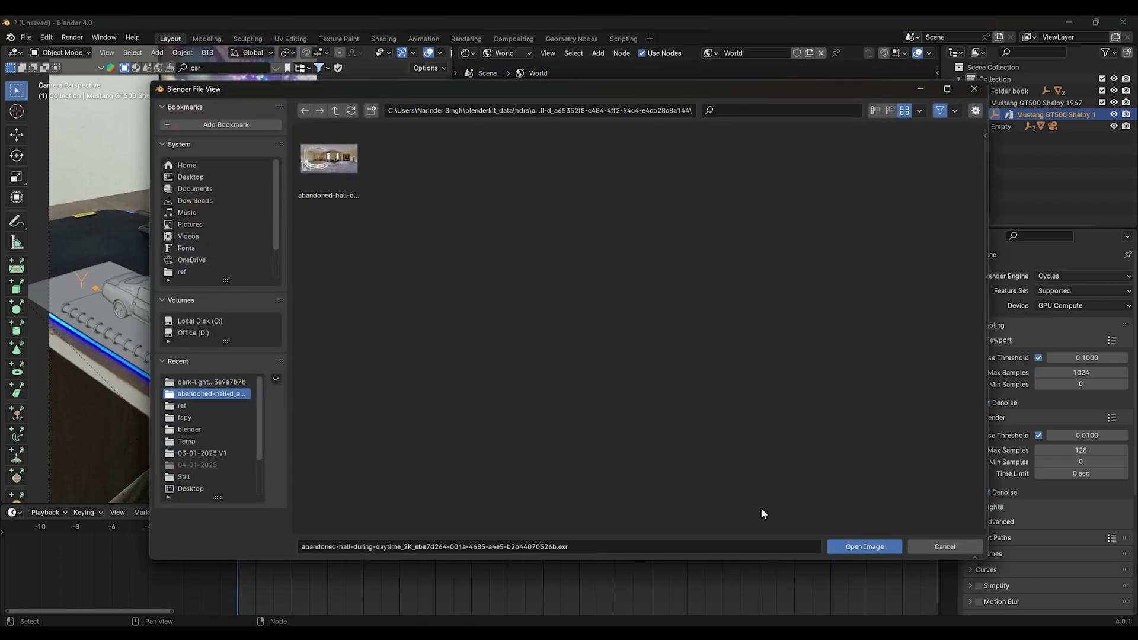
click(859, 545)
scroll(613, 331, down, 4)
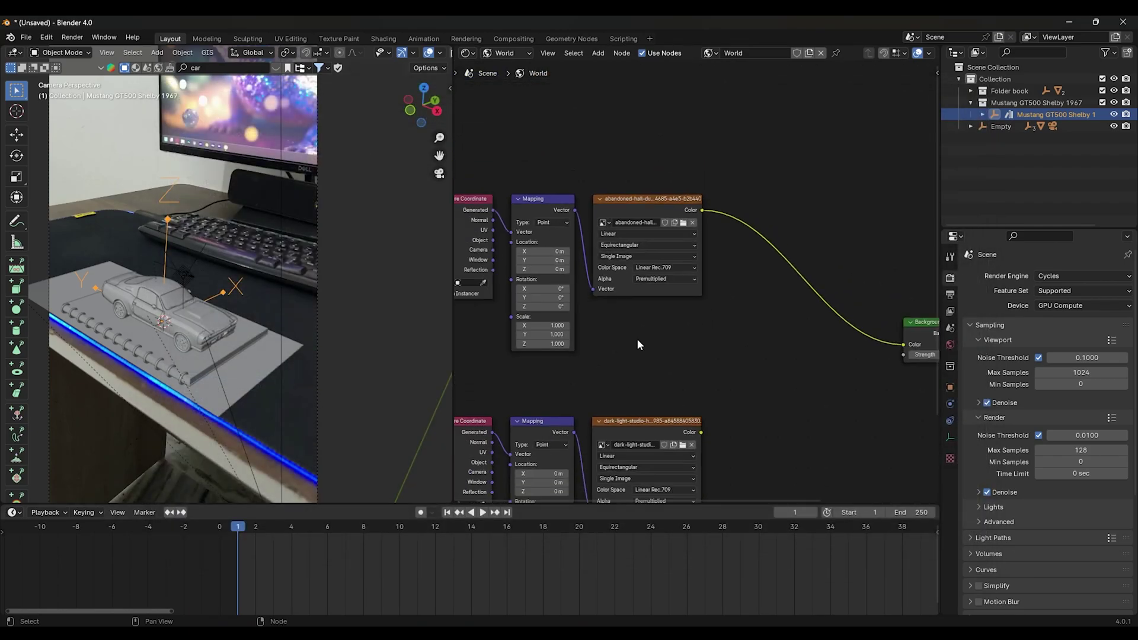
scroll(650, 327, up, 2)
scroll(679, 323, up, 1)
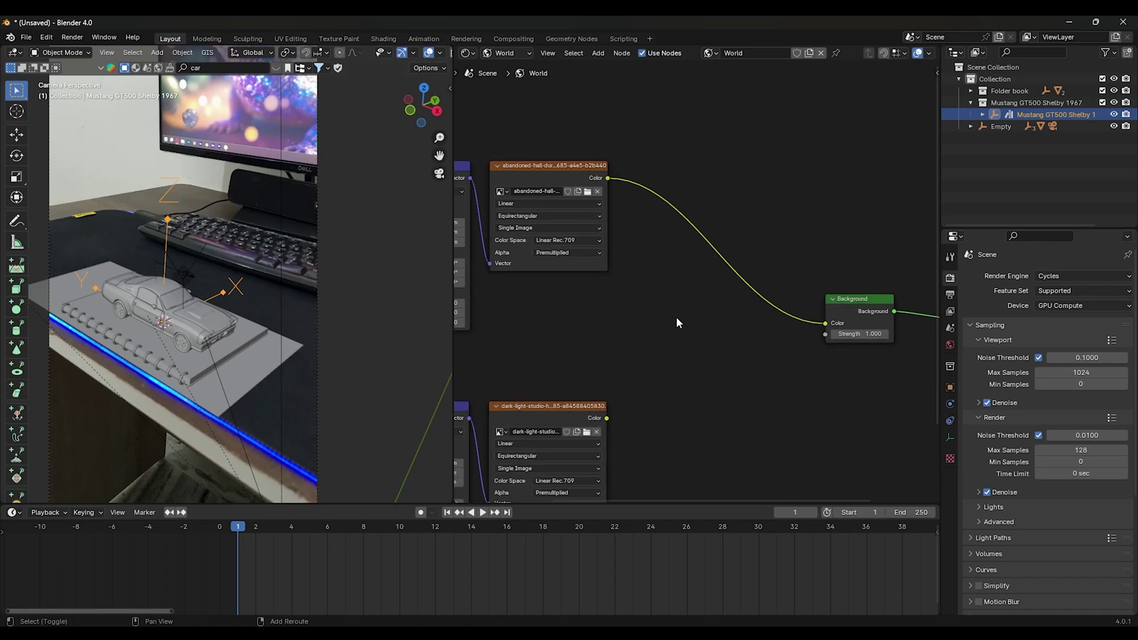
- Add a Color Mix node between the abandoned hall texture and the Background
key(shift+a)
click(677, 317)
text(m)
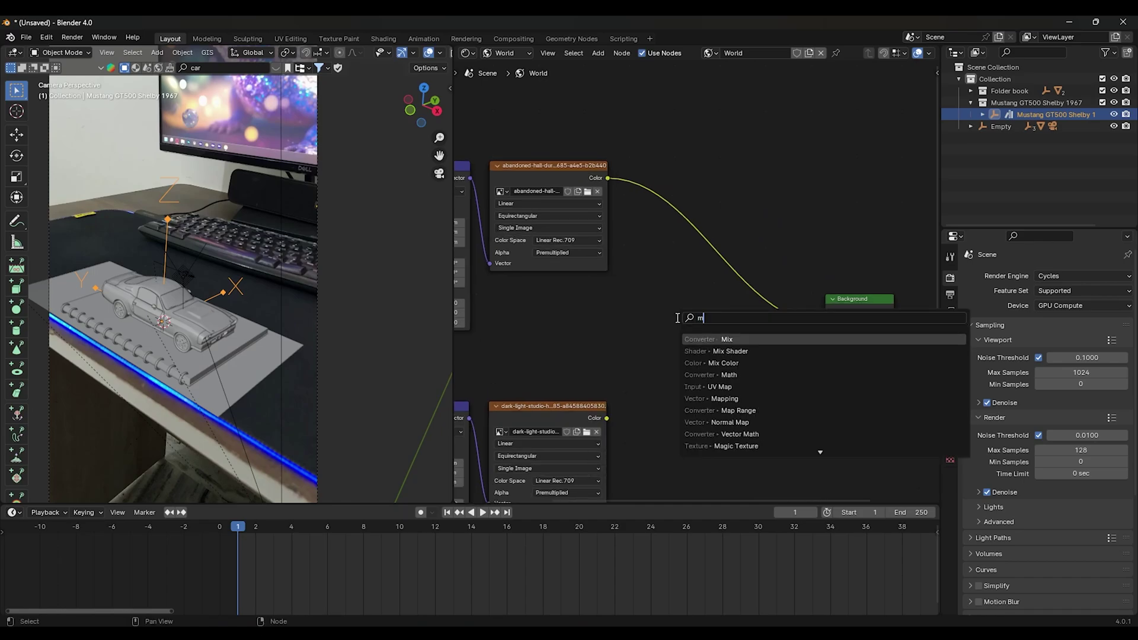
text(i)
click(734, 337)
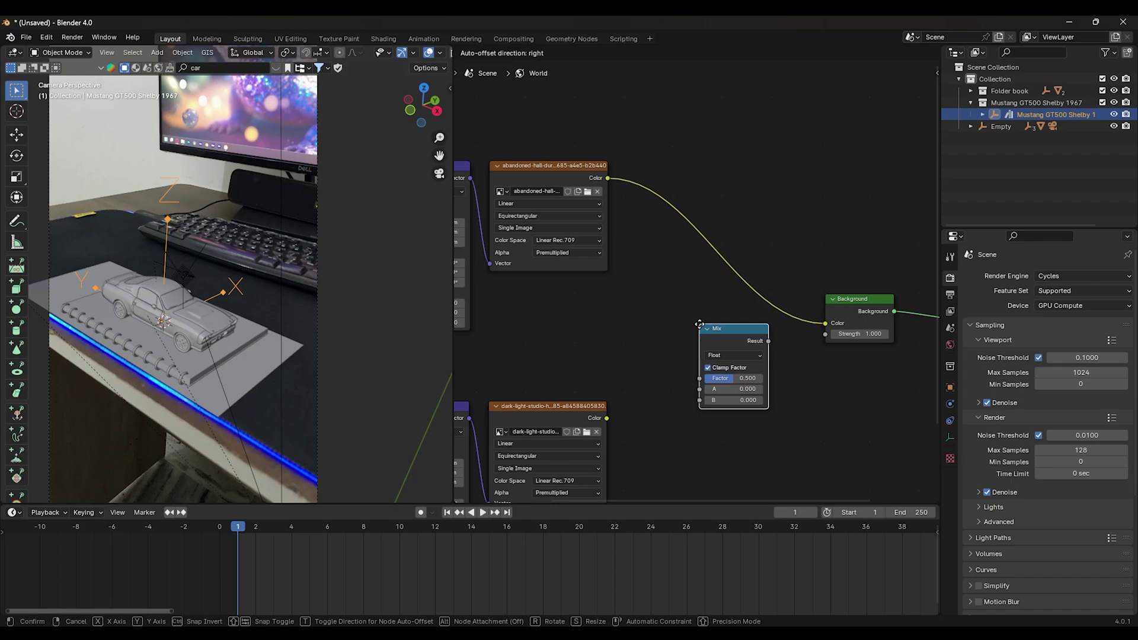
click(723, 351)
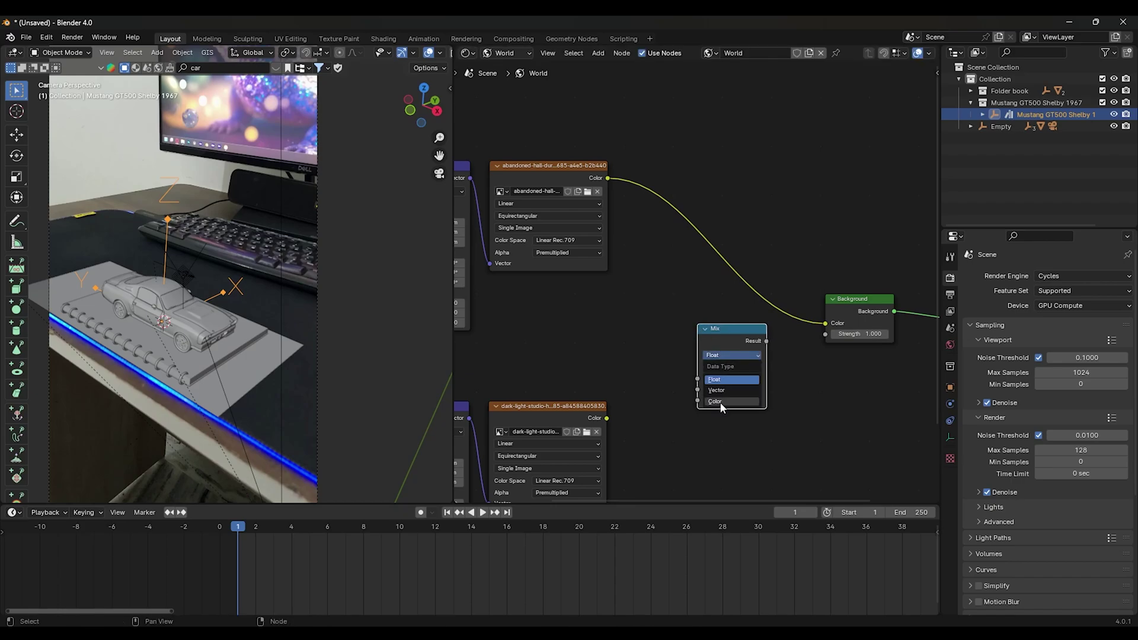
click(722, 402)
drag(717, 339, 749, 261)
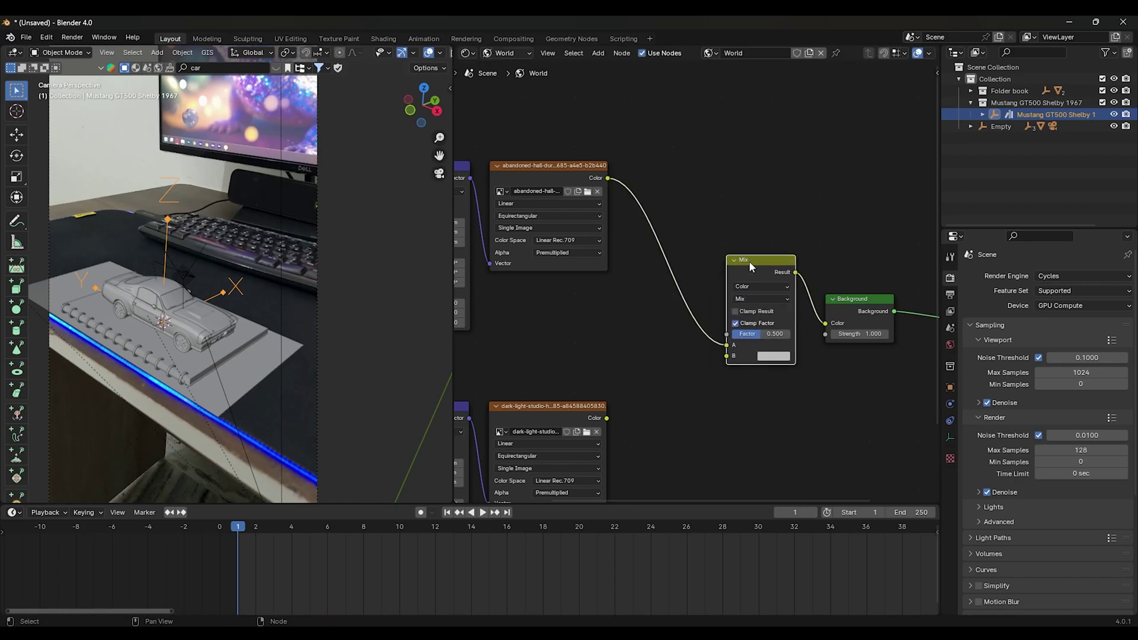
- Connect the dark light studio HDRI to the mix's B input and set it to Multiply
scroll(710, 378, up, 2)
drag(619, 387, 754, 307)
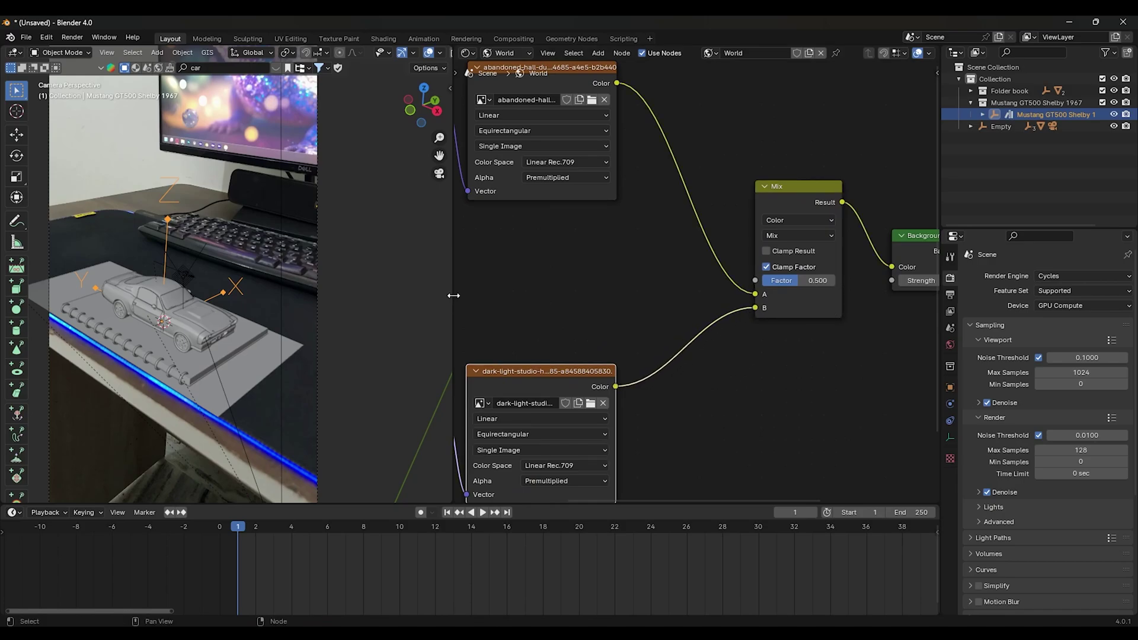
drag(451, 301, 543, 303)
click(823, 236)
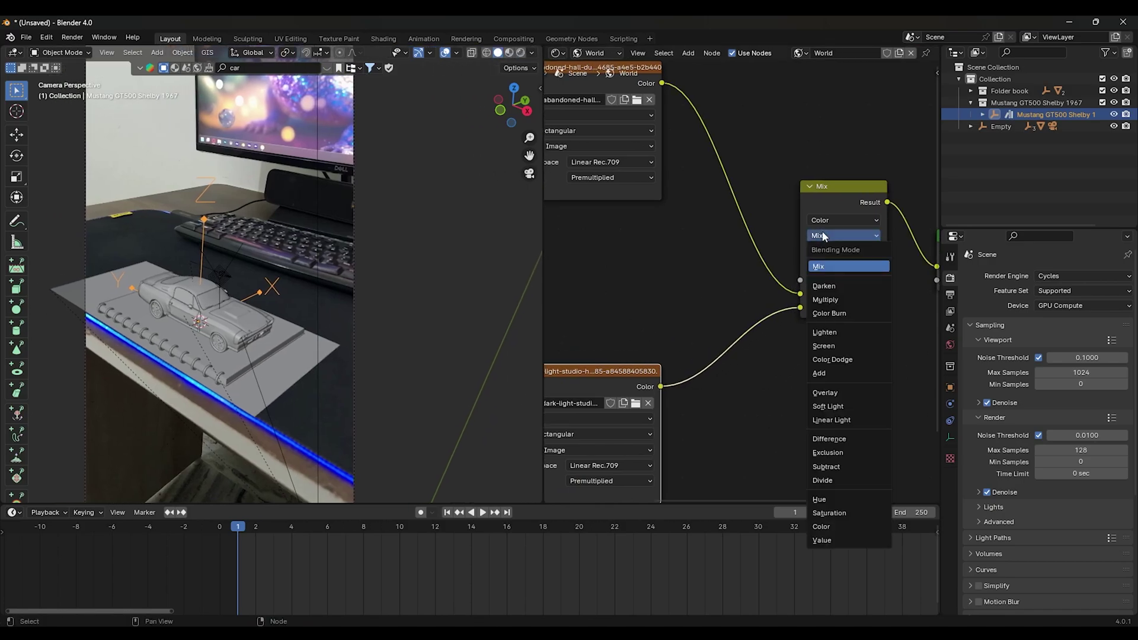
click(829, 299)
key(Home)
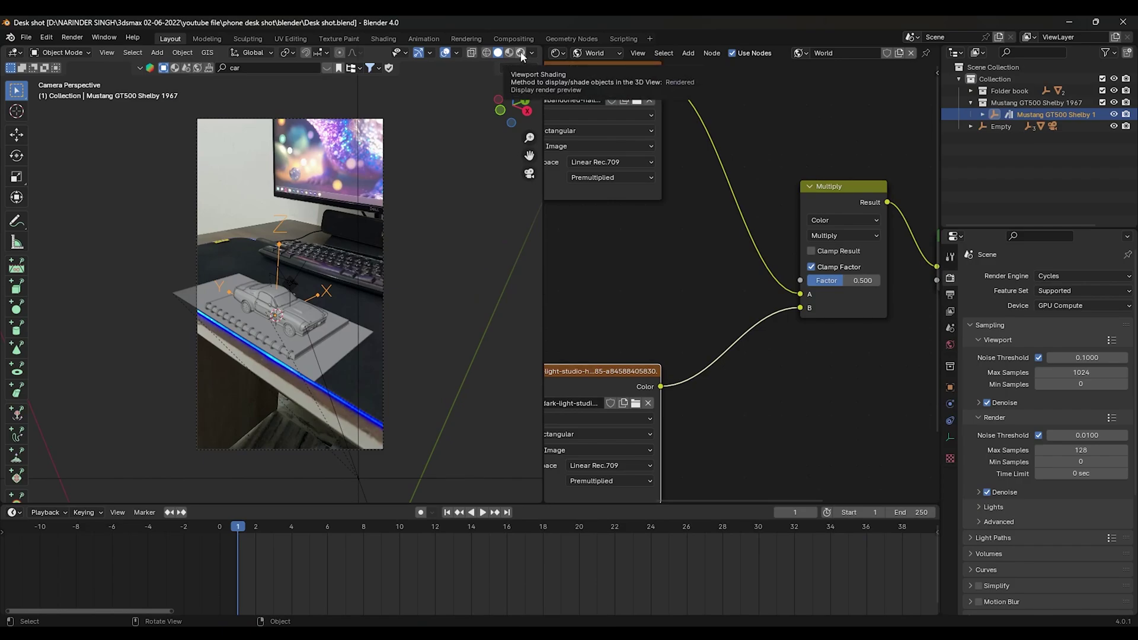
- Switch the viewport to Rendered shading and enable Film > Transparent
key(z)
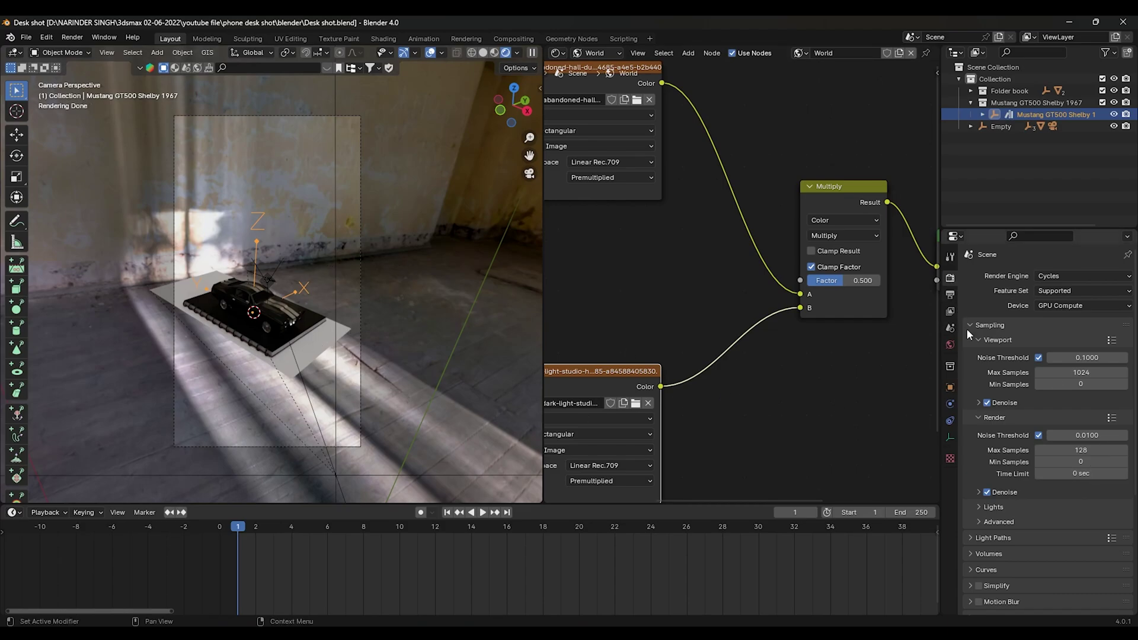
scroll(966, 329, down, 4)
scroll(973, 448, down, 3)
click(973, 443)
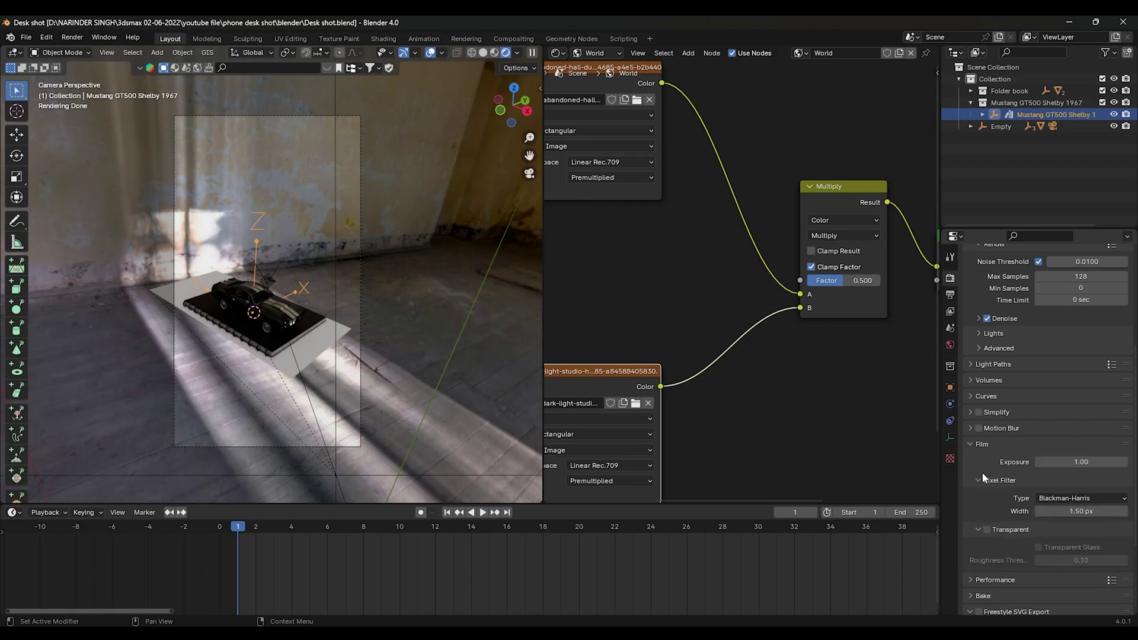
click(984, 531)
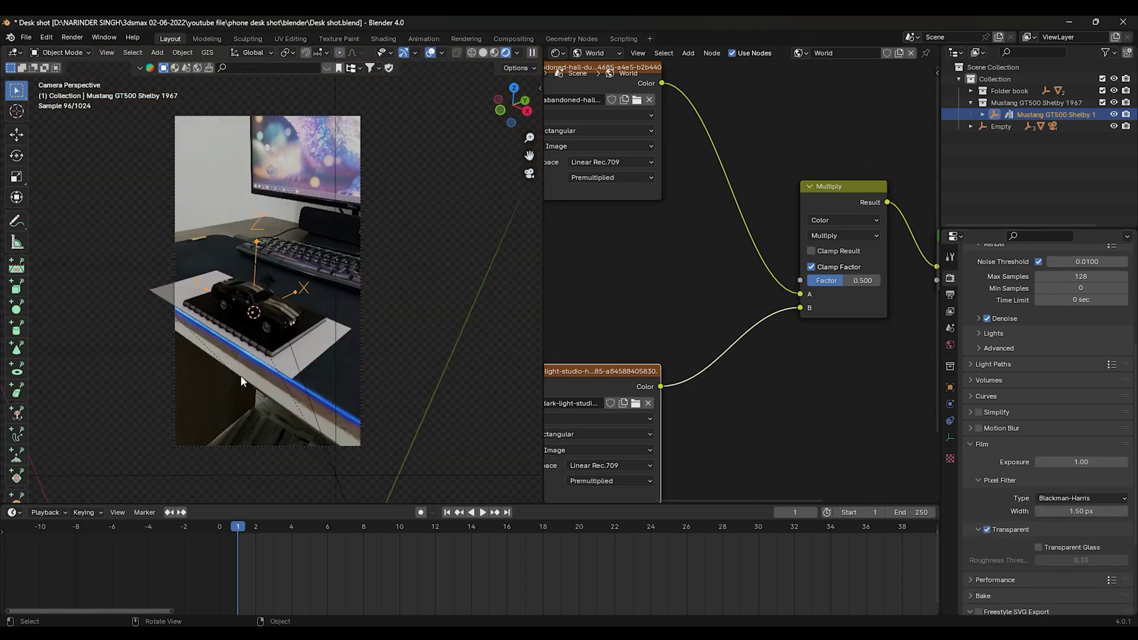
- Set the World Multiply factor to 1.000 and Background strength to 2.5
scroll(241, 376, up, 3)
scroll(239, 379, up, 2)
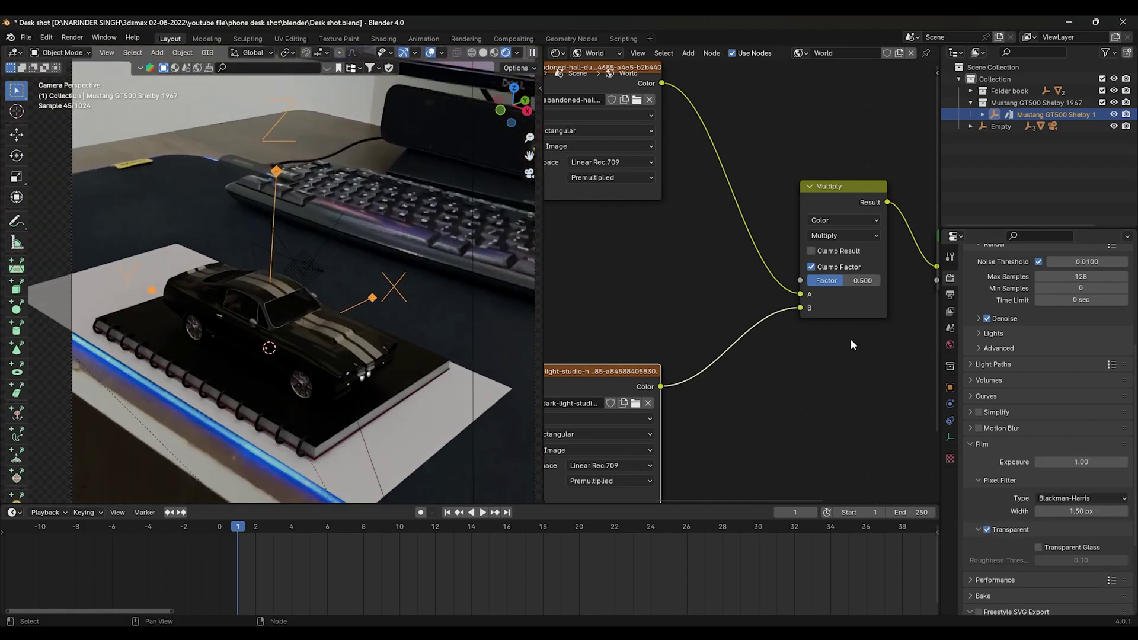
middle_drag(851, 341, 773, 382)
drag(721, 300, 765, 300)
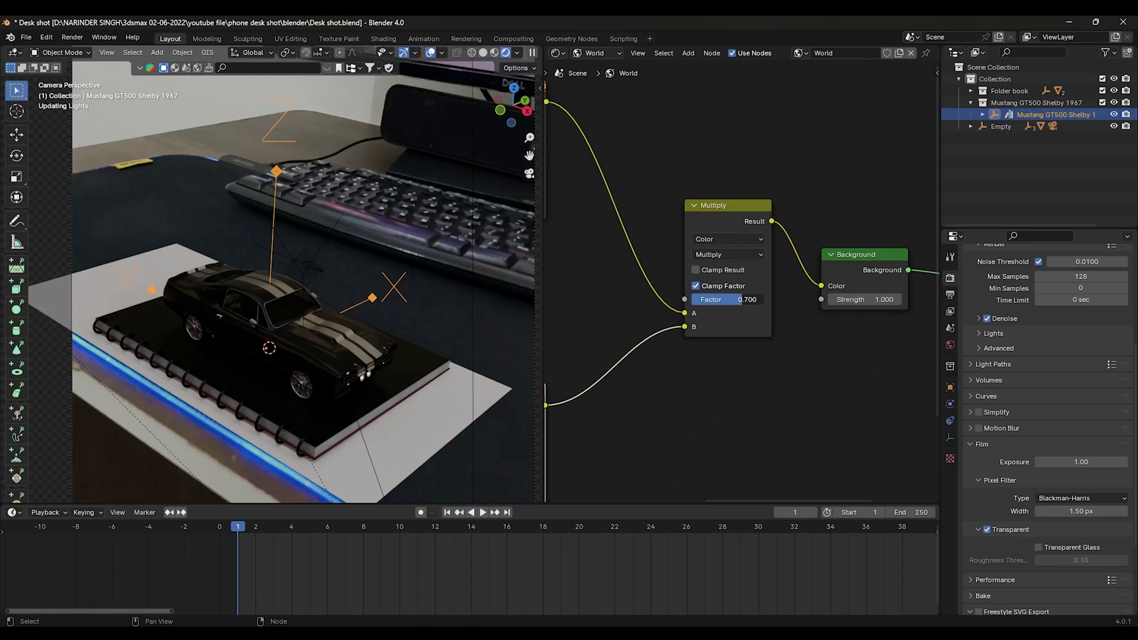
middle_drag(755, 347, 696, 344)
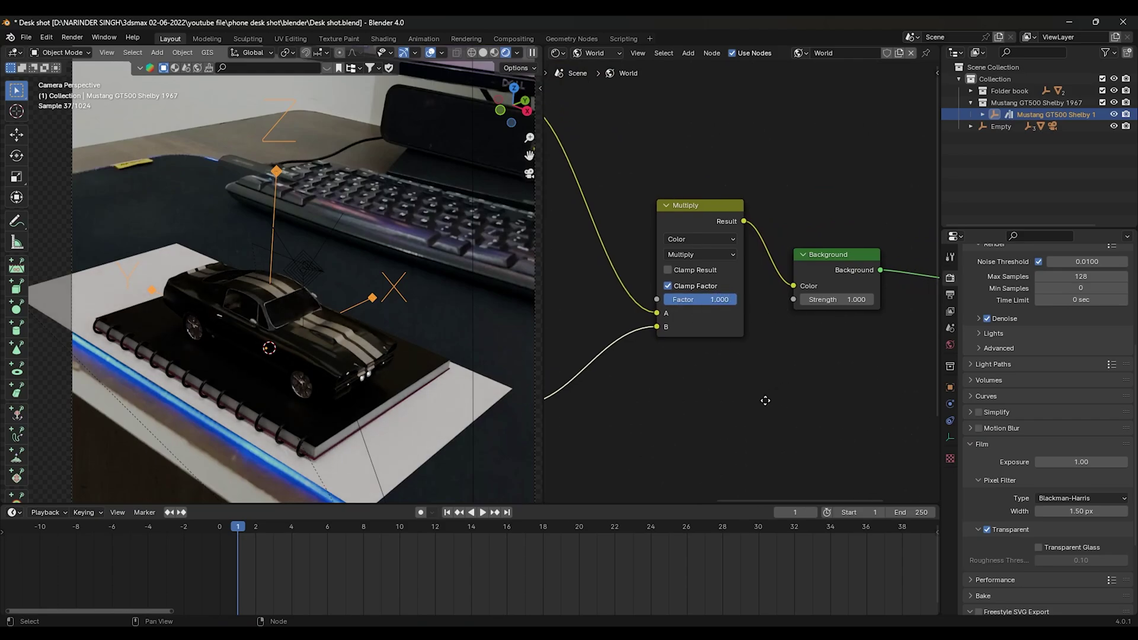
click(819, 301)
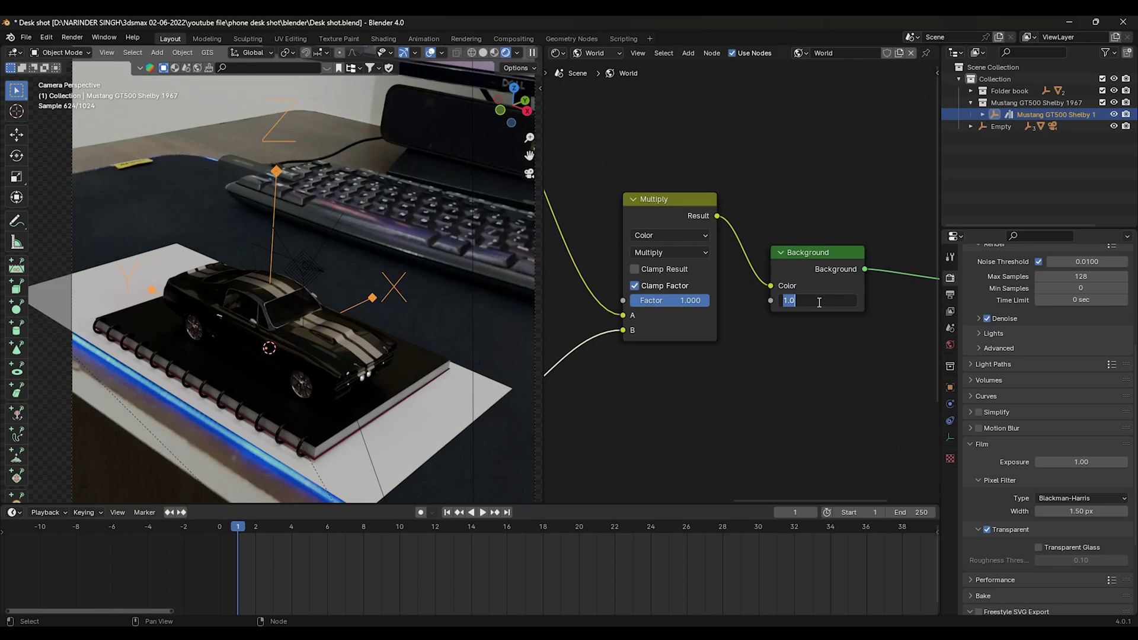
text(2.500)
key(Return)
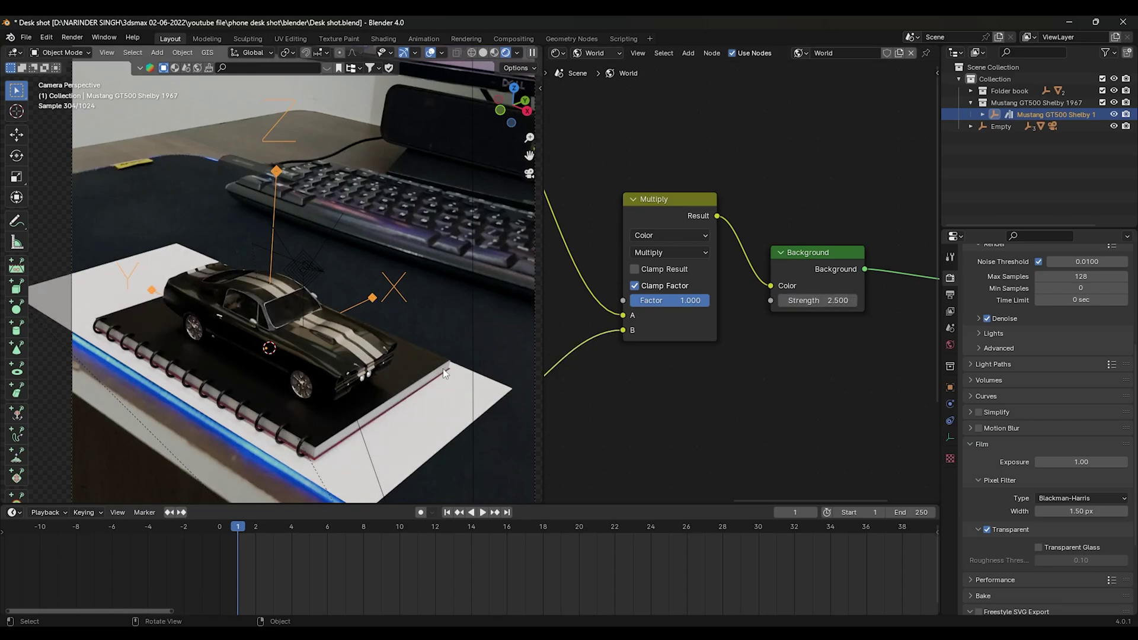
- Select the notebook and show its material nodes in the Shader Editor
scroll(368, 396, up, 1)
scroll(356, 409, up, 1)
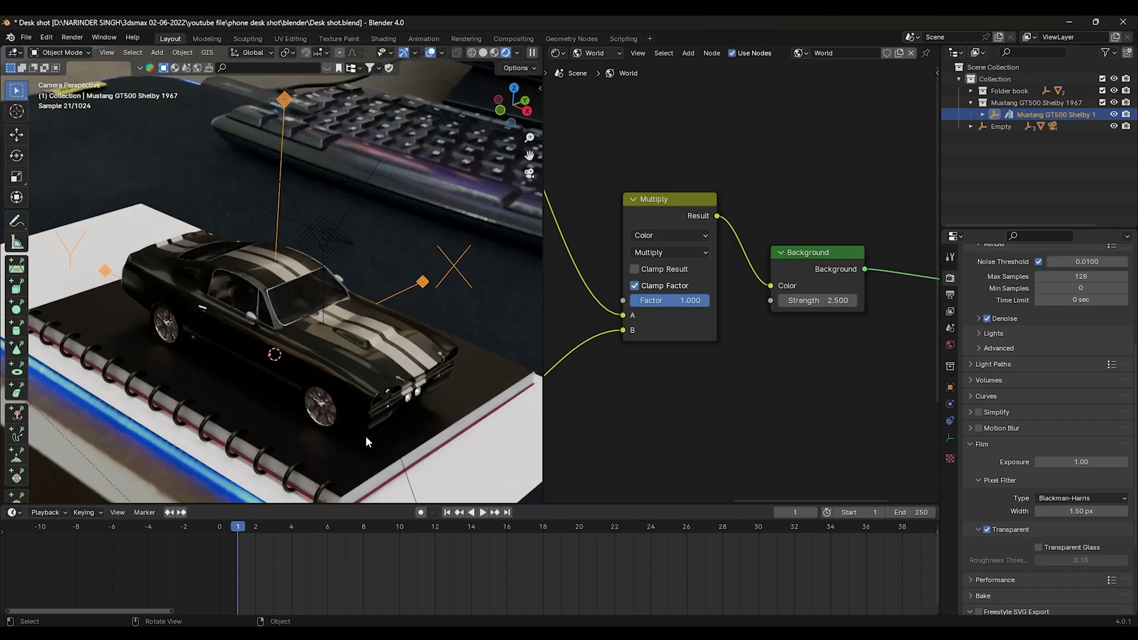
click(366, 435)
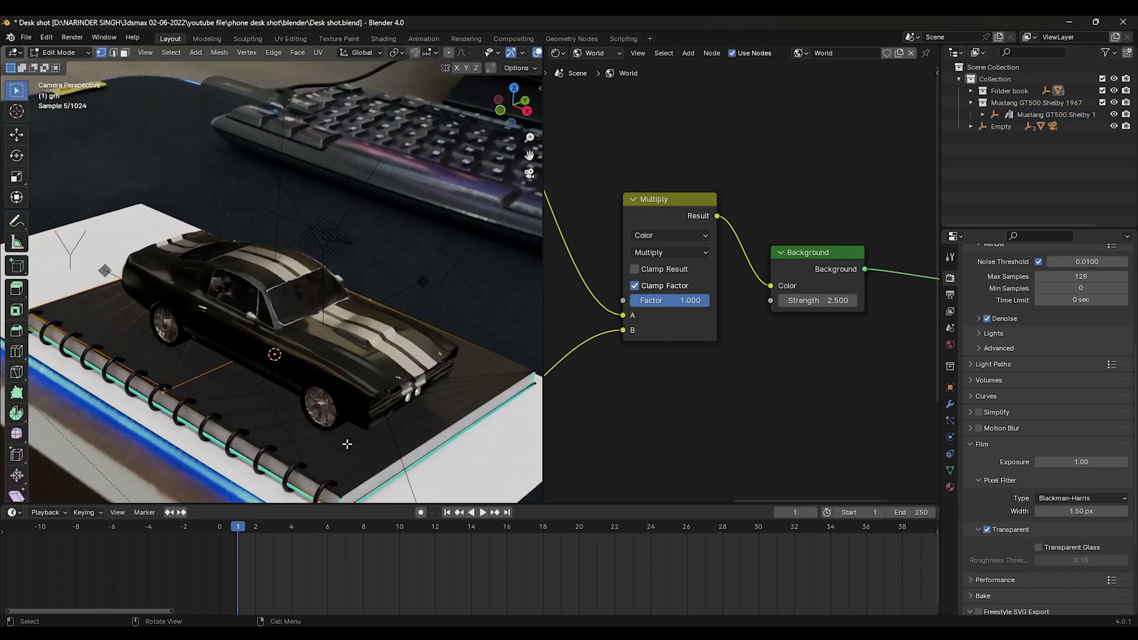
scroll(682, 243, down, 3)
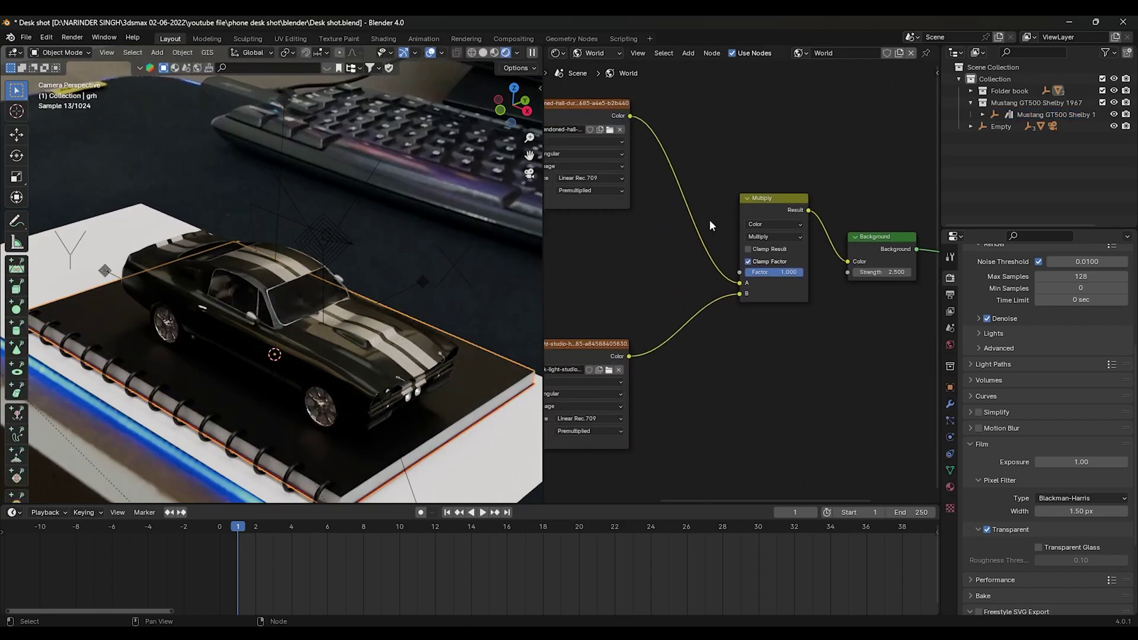
click(597, 54)
click(599, 83)
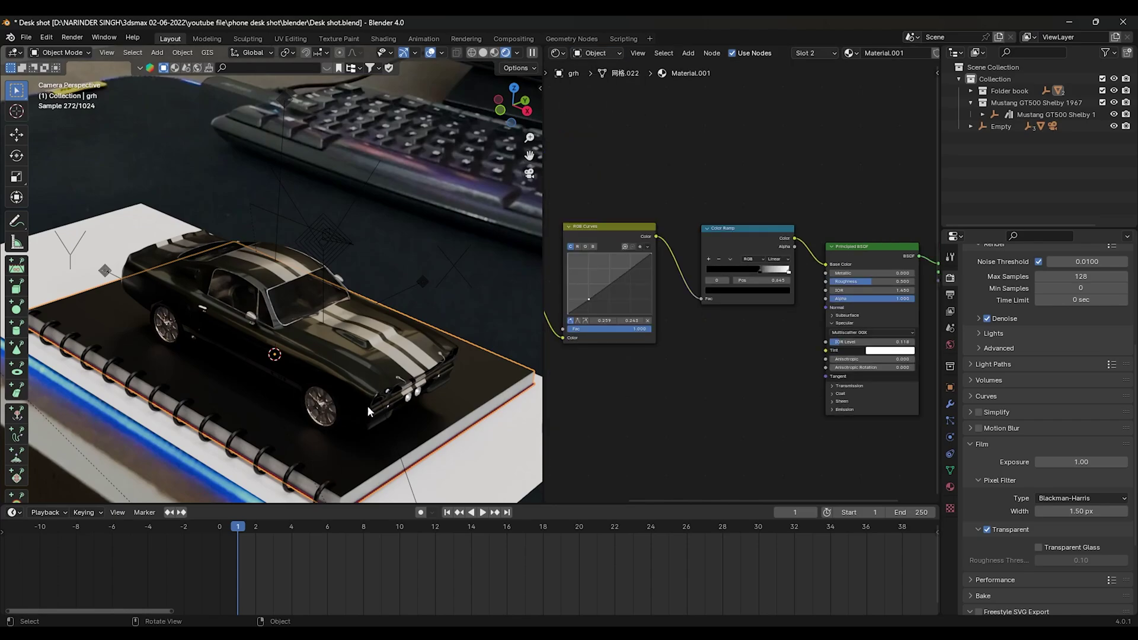
- Load the white-paper-lined image into the notebook's texture node
middle_drag(747, 326, 769, 337)
scroll(769, 337, up, 2)
scroll(679, 376, up, 2)
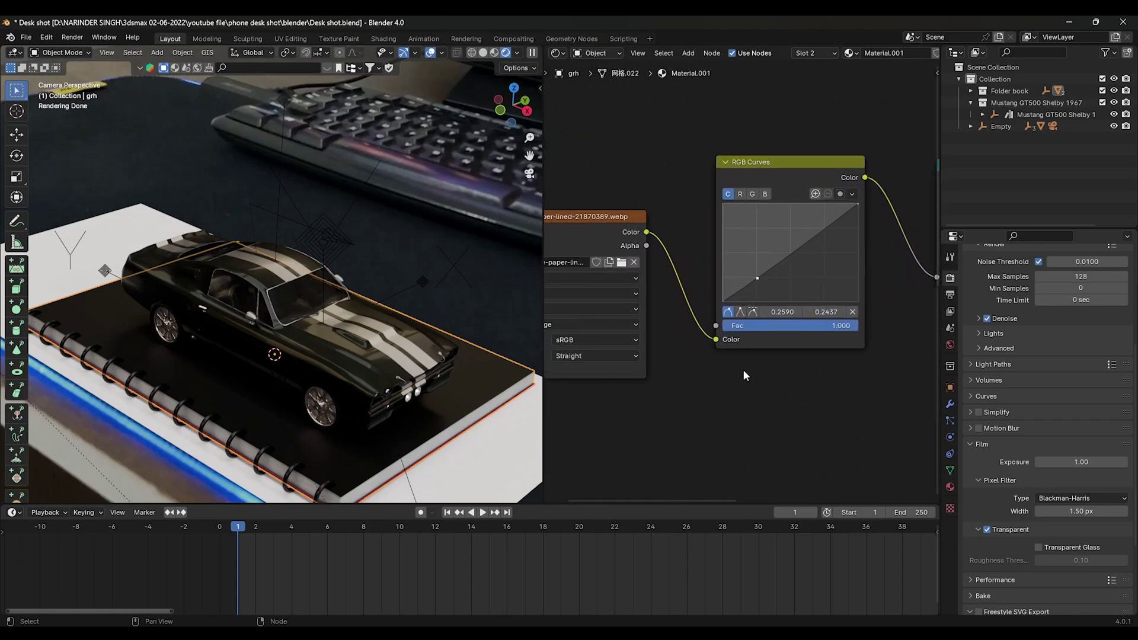
click(621, 261)
click(841, 551)
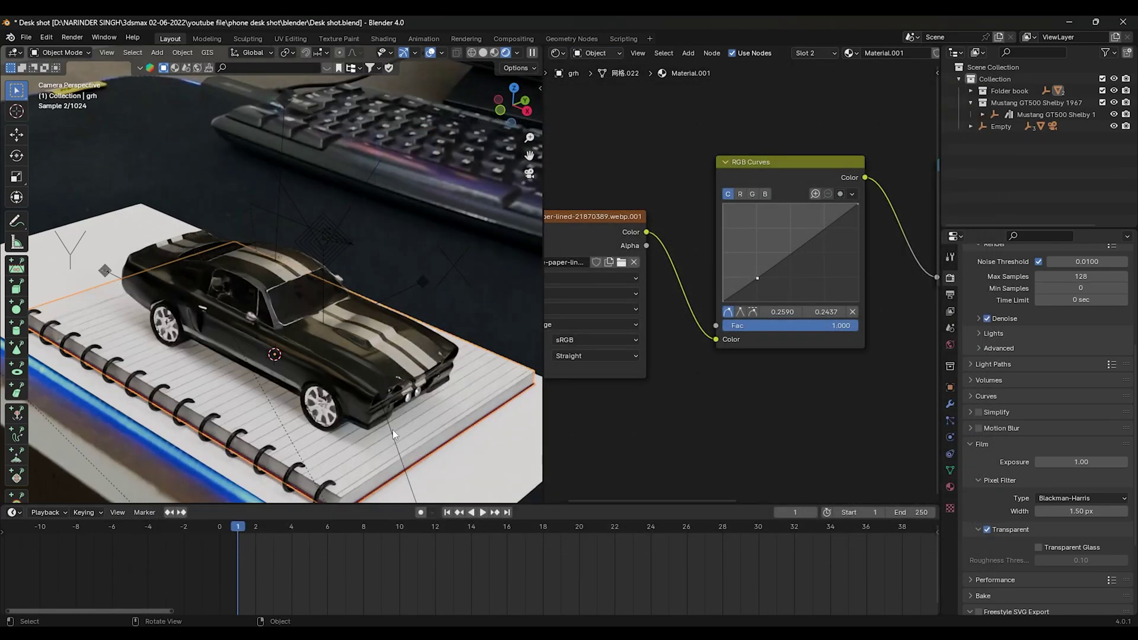
scroll(247, 277, down, 2)
scroll(258, 279, down, 1)
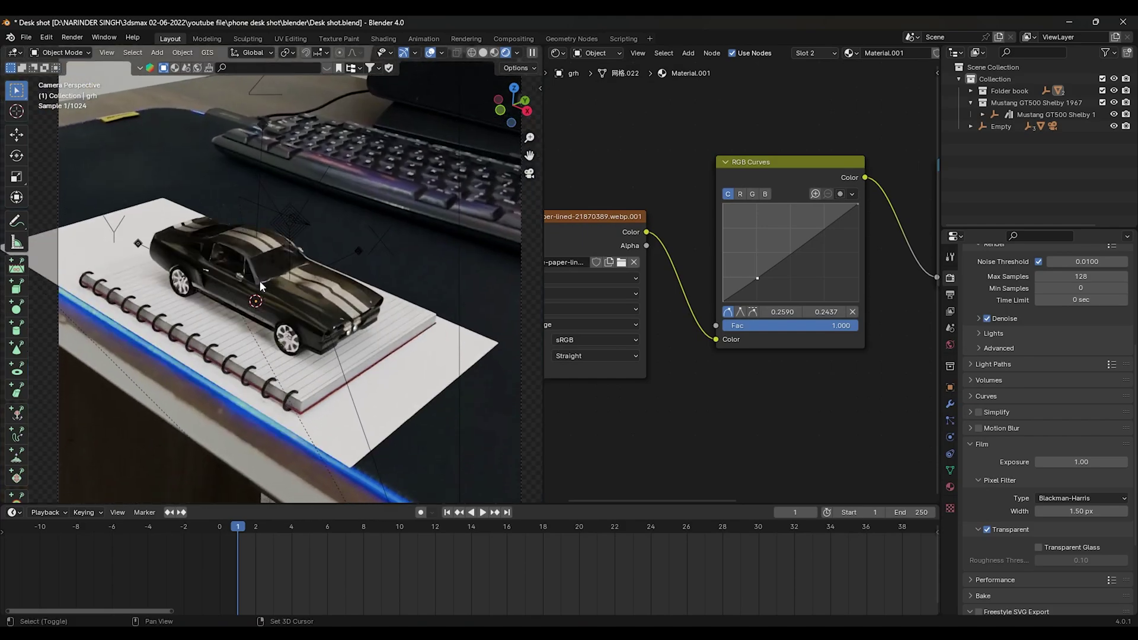
click(337, 416)
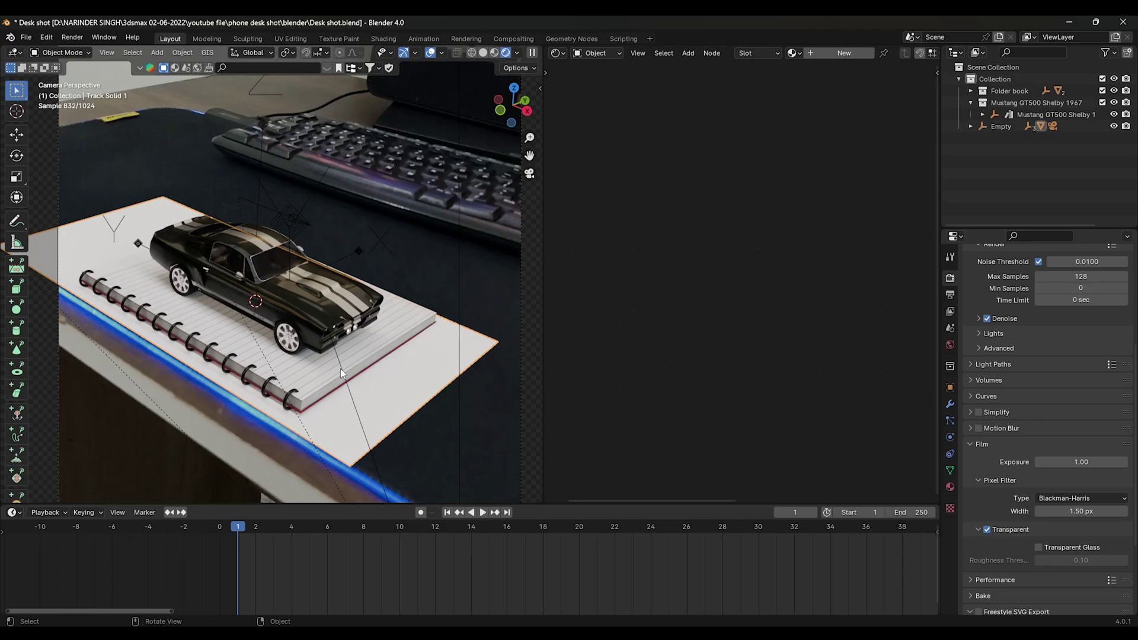
- Give Track Solid 1 a new material with a grey base colour
click(845, 53)
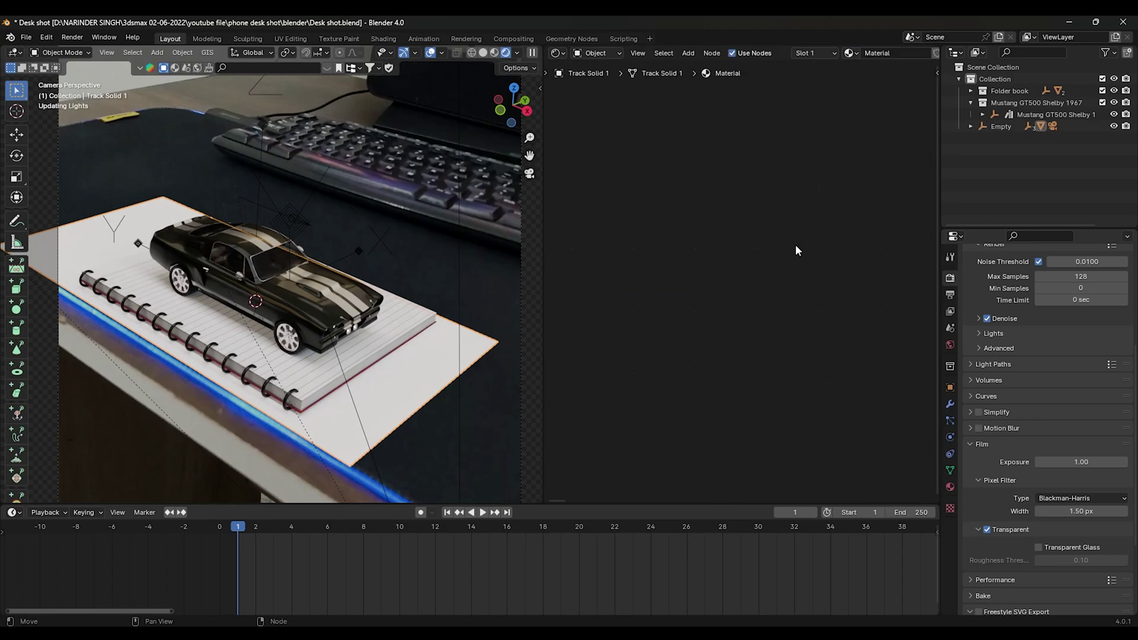
key(Home)
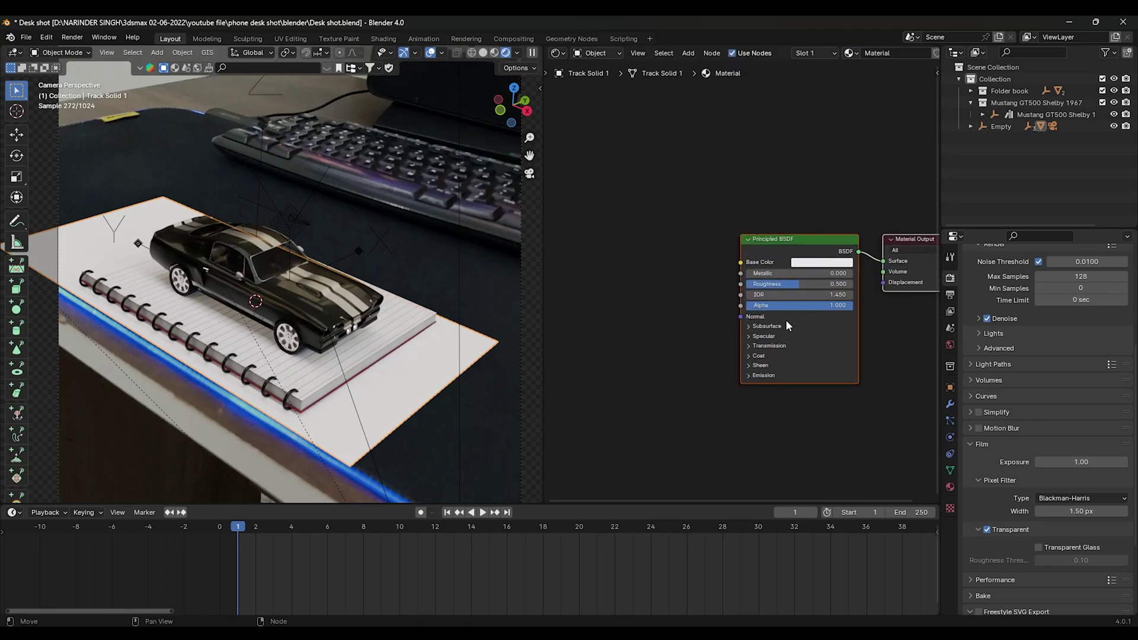
click(700, 263)
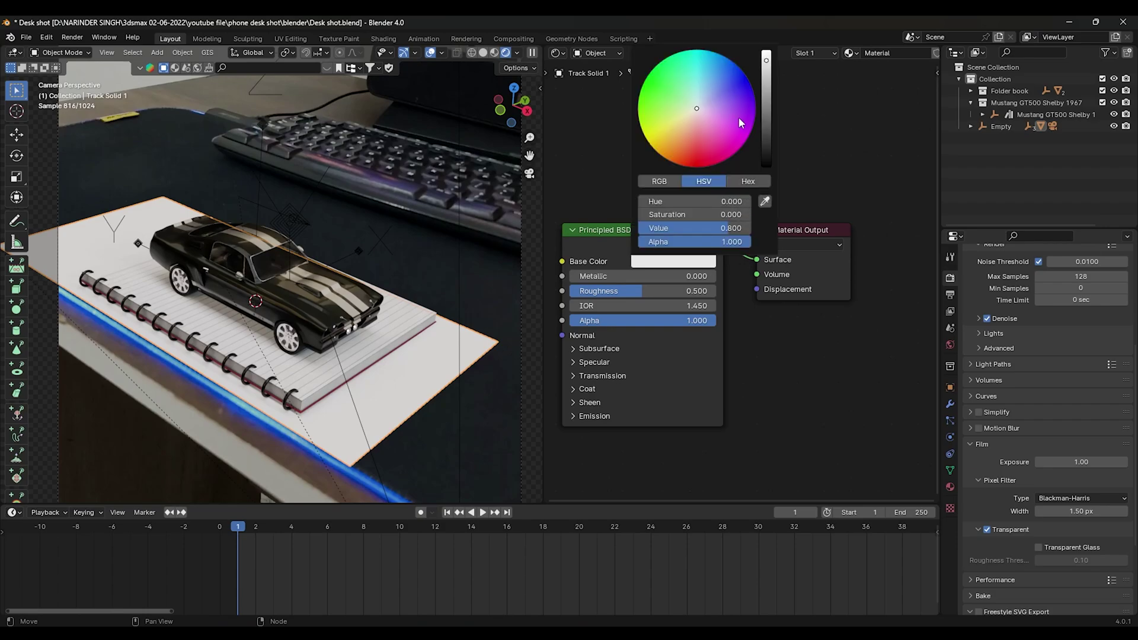
drag(766, 92, 767, 122)
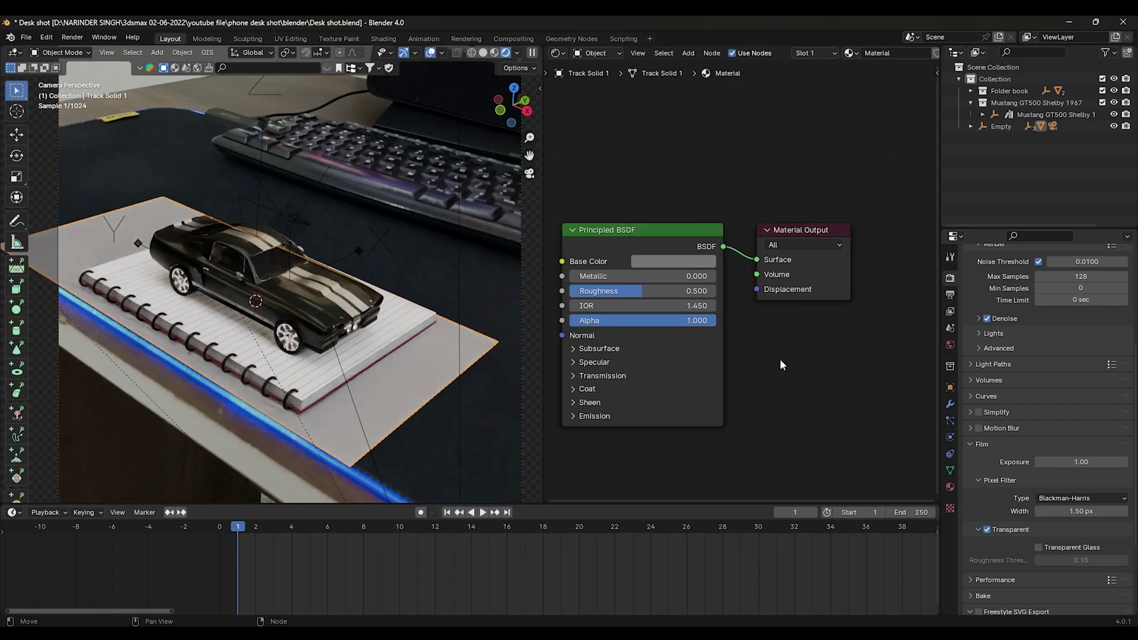
- Enable Visibility > Mask > Shadow Catcher in the plane's Object Properties
click(950, 388)
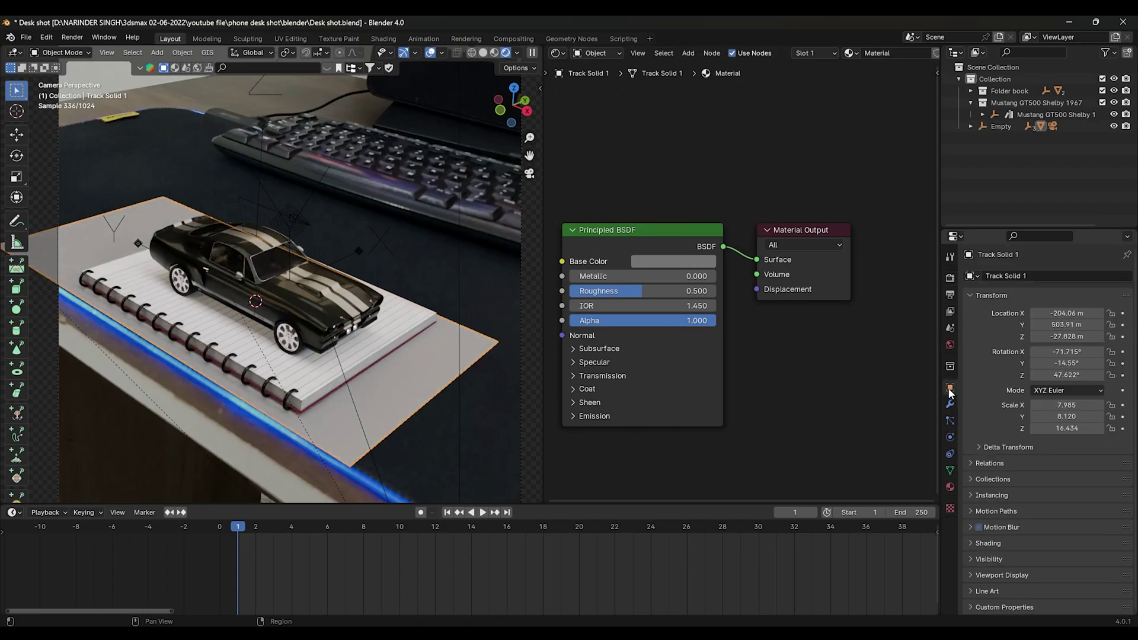
click(973, 560)
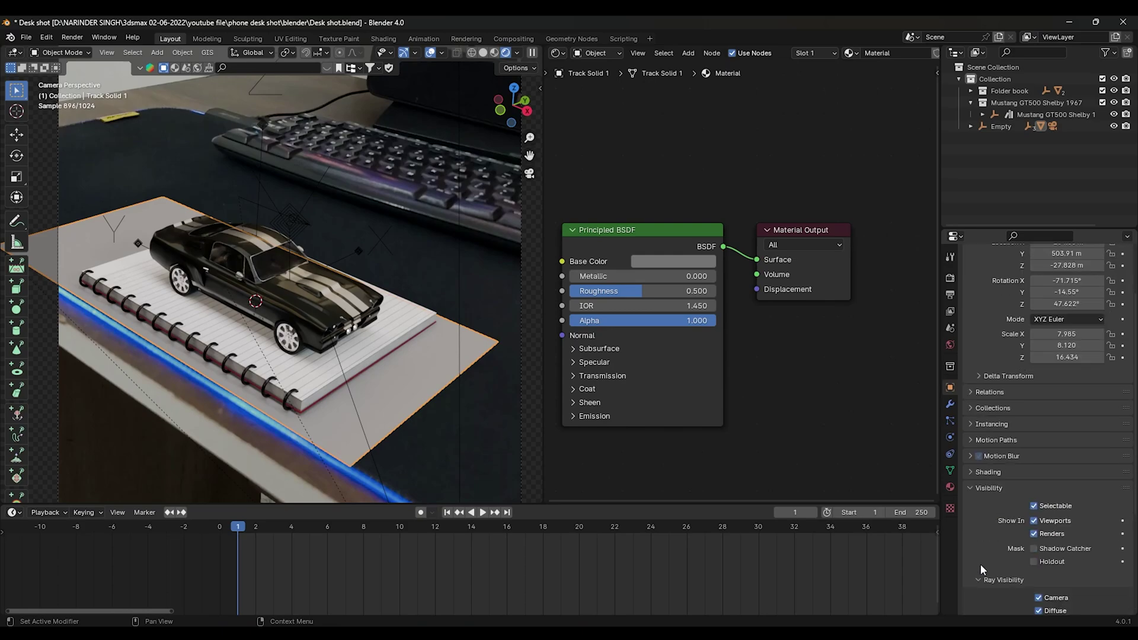
scroll(1022, 521, down, 5)
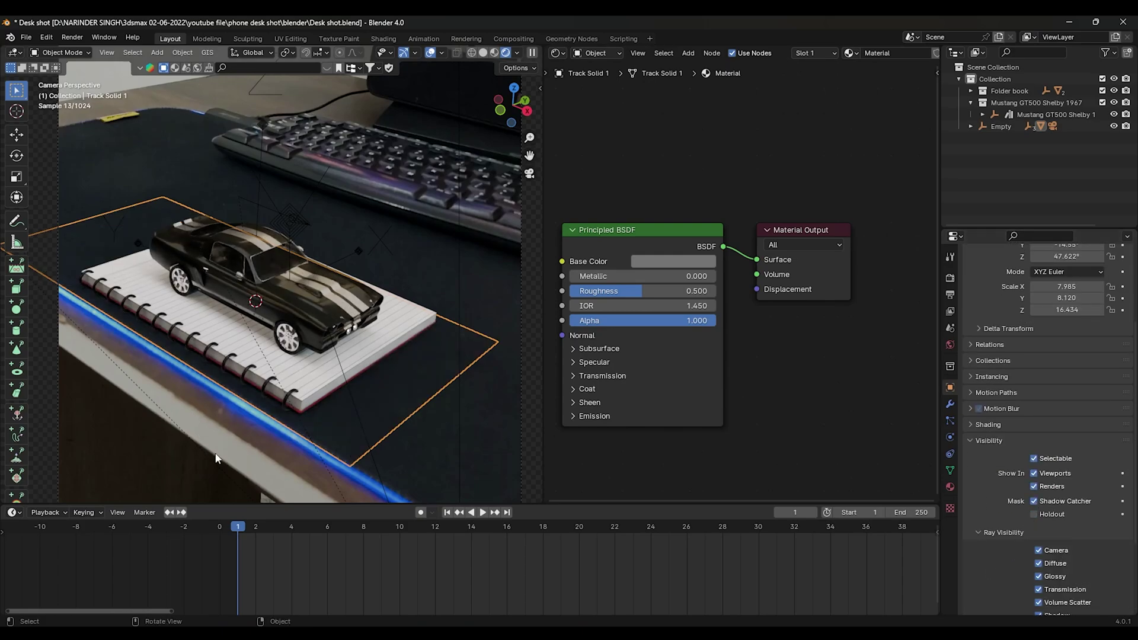
click(182, 464)
scroll(209, 449, up, 2)
scroll(252, 411, up, 2)
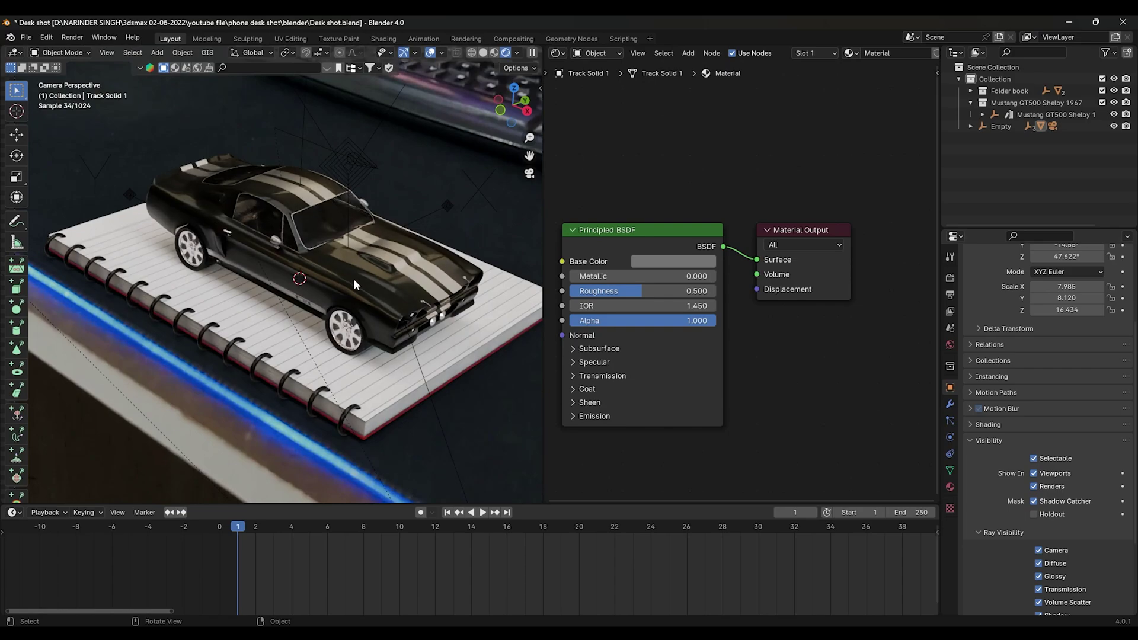
scroll(353, 279, down, 2)
scroll(343, 289, down, 2)
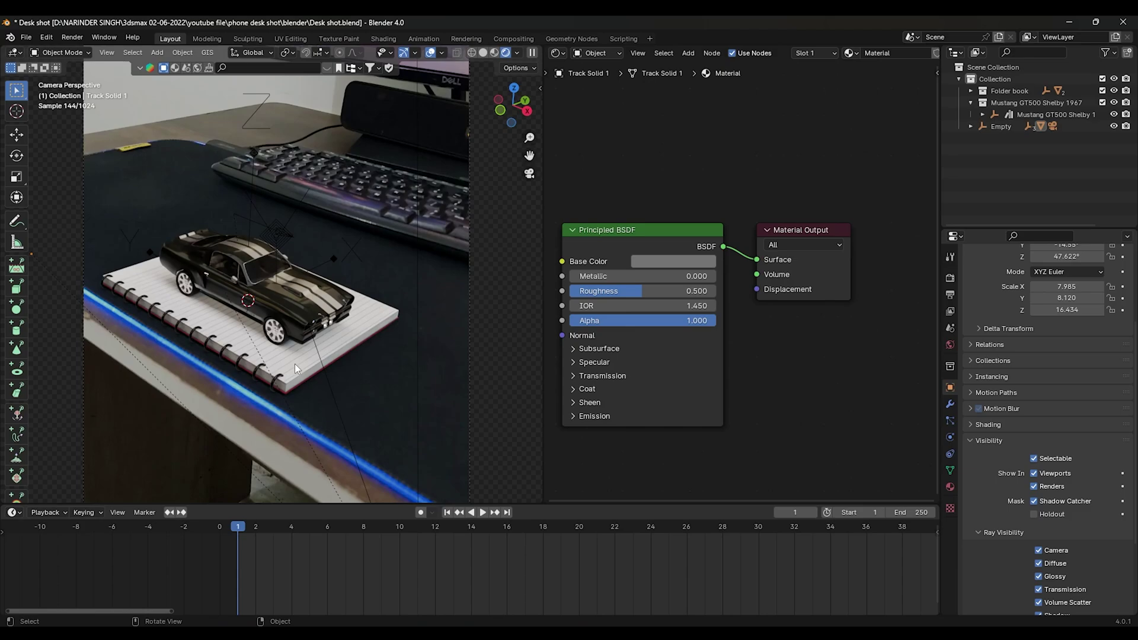
- Inspect an edge of the tracked plane in Edit Mode, cancelling its Y move
click(370, 358)
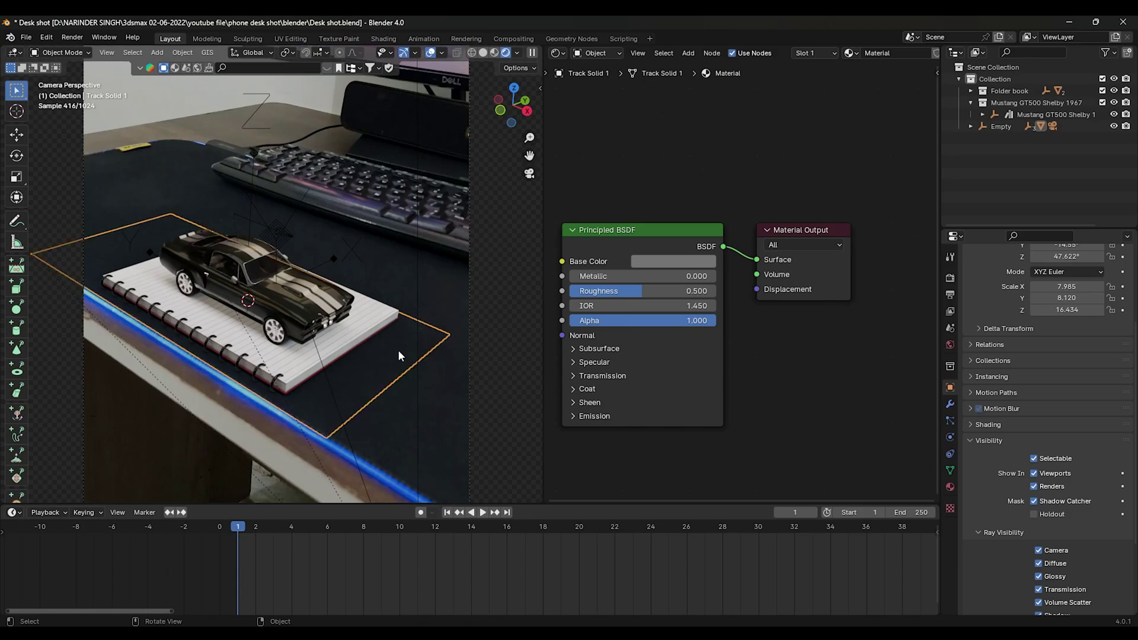
key(Tab)
click(420, 310)
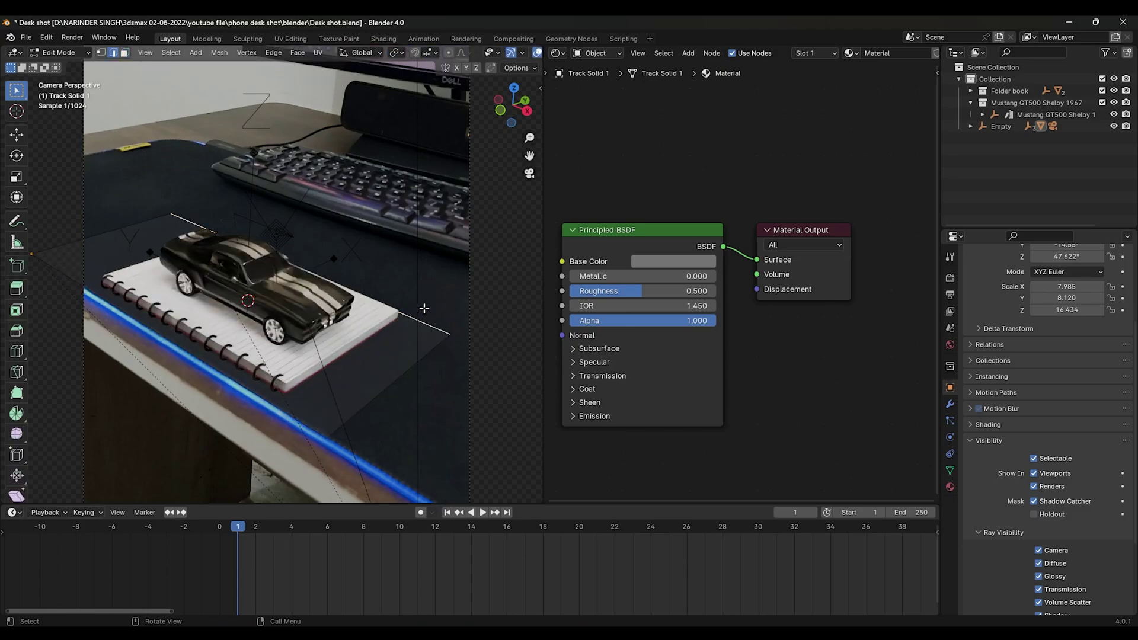
key(g)
key(y)
key(Escape)
key(Tab)
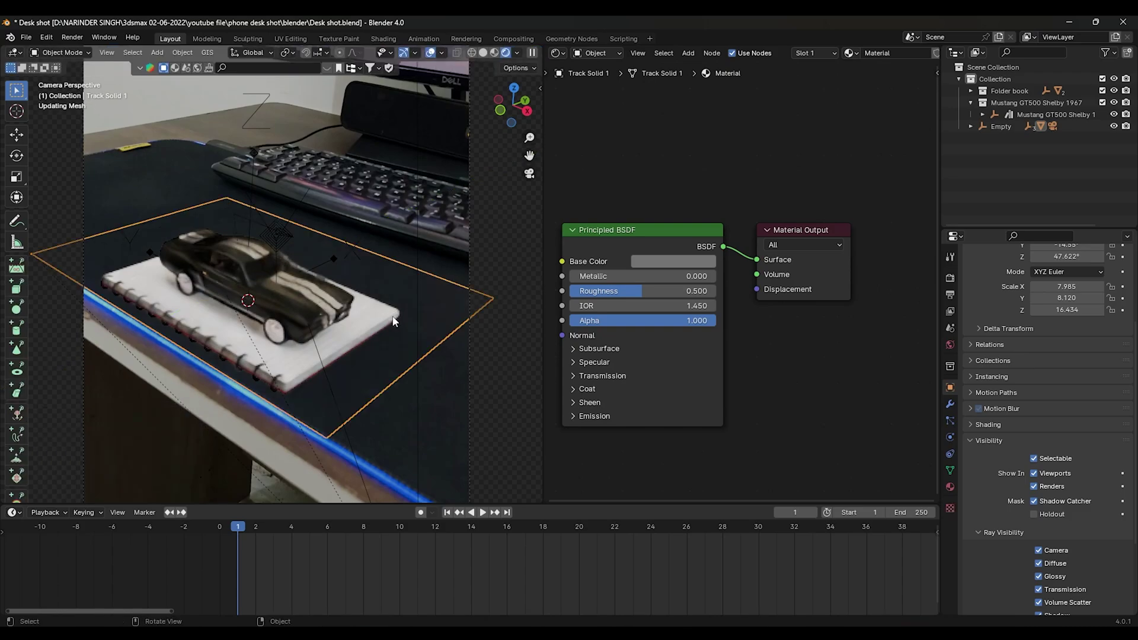
click(979, 94)
- Select Folder book with the Mustang and set the pivot point to Active Element
click(972, 91)
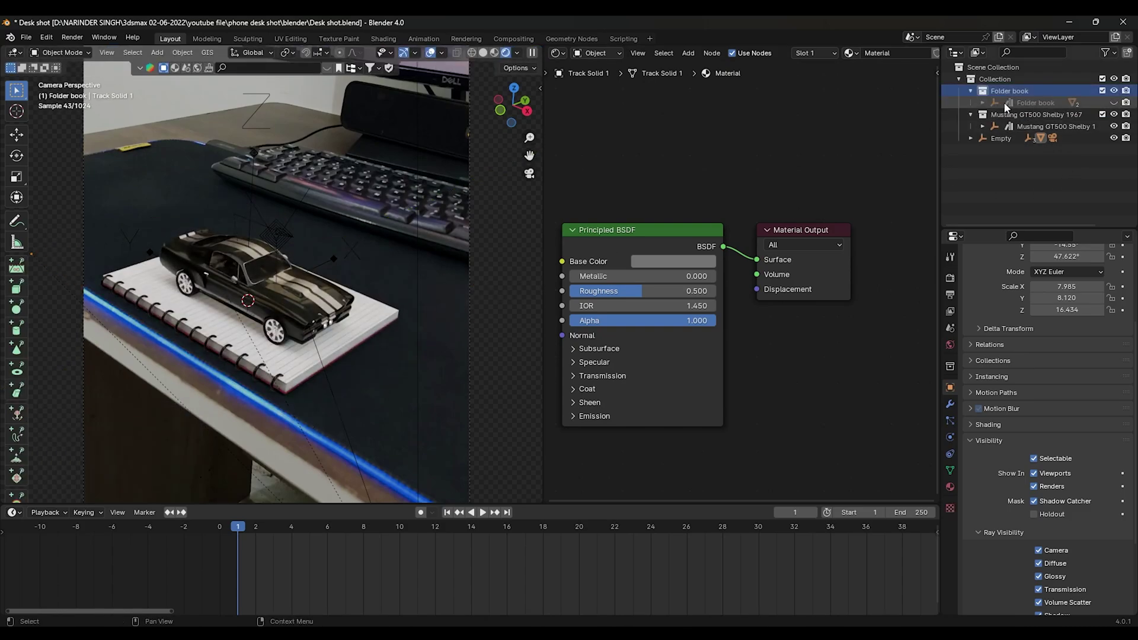
click(1043, 103)
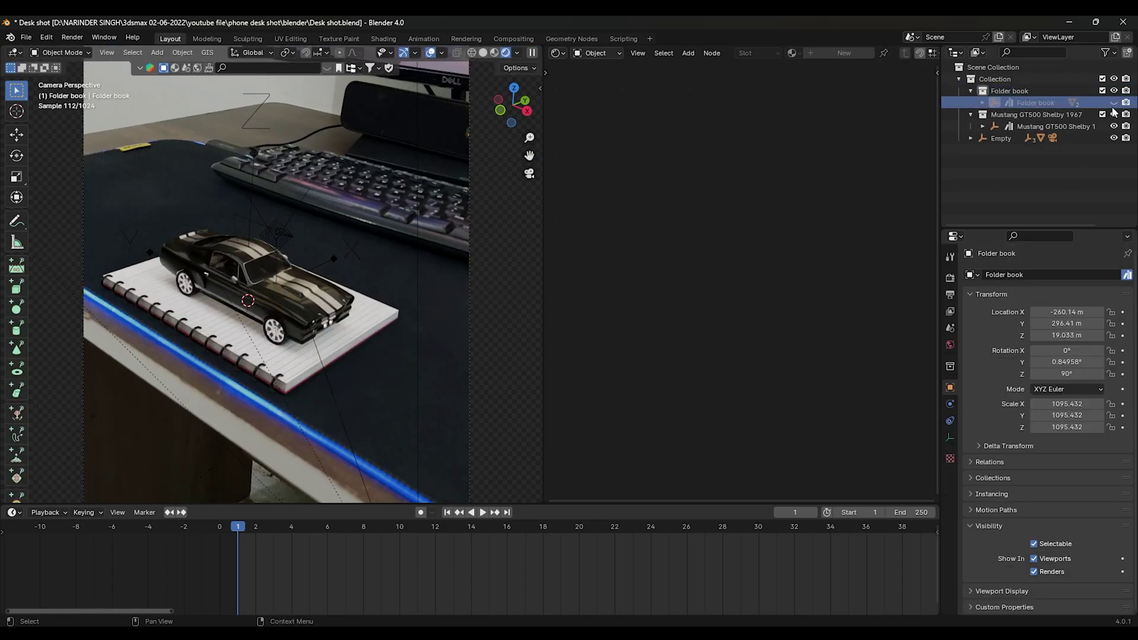
shift+click(1023, 126)
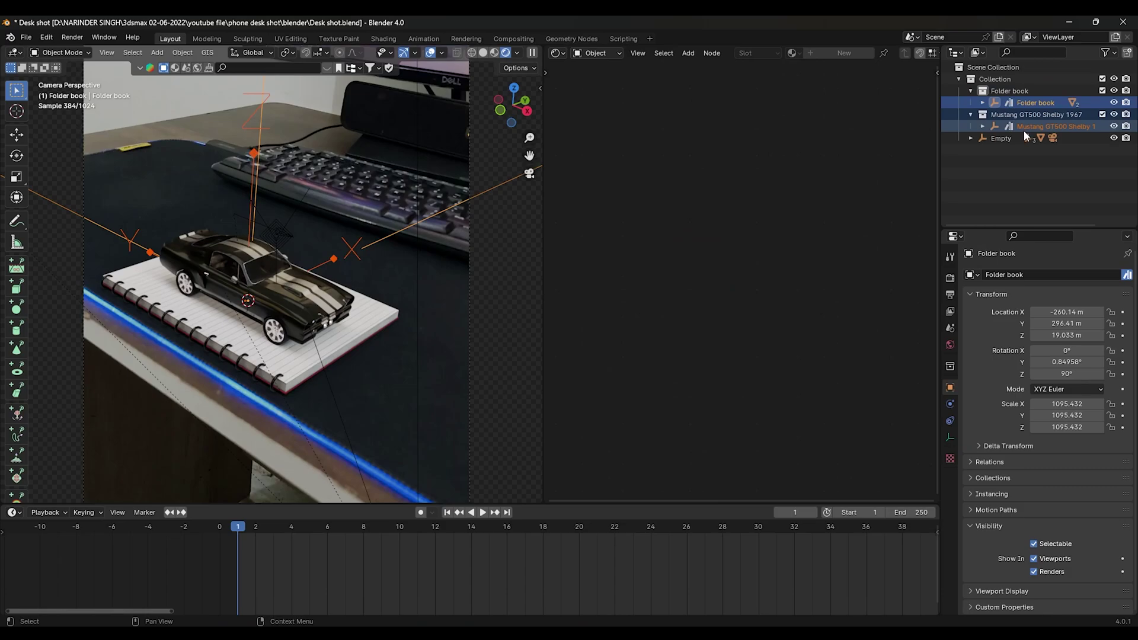
key(shift+z)
shift+click(384, 248)
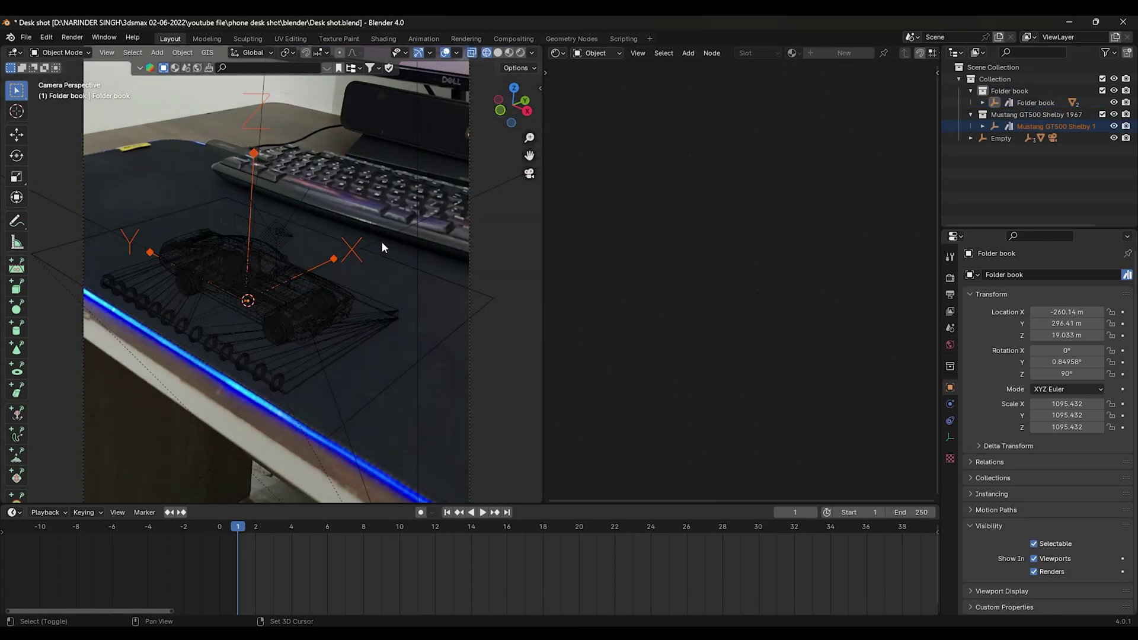
shift+click(383, 243)
key(shift+z)
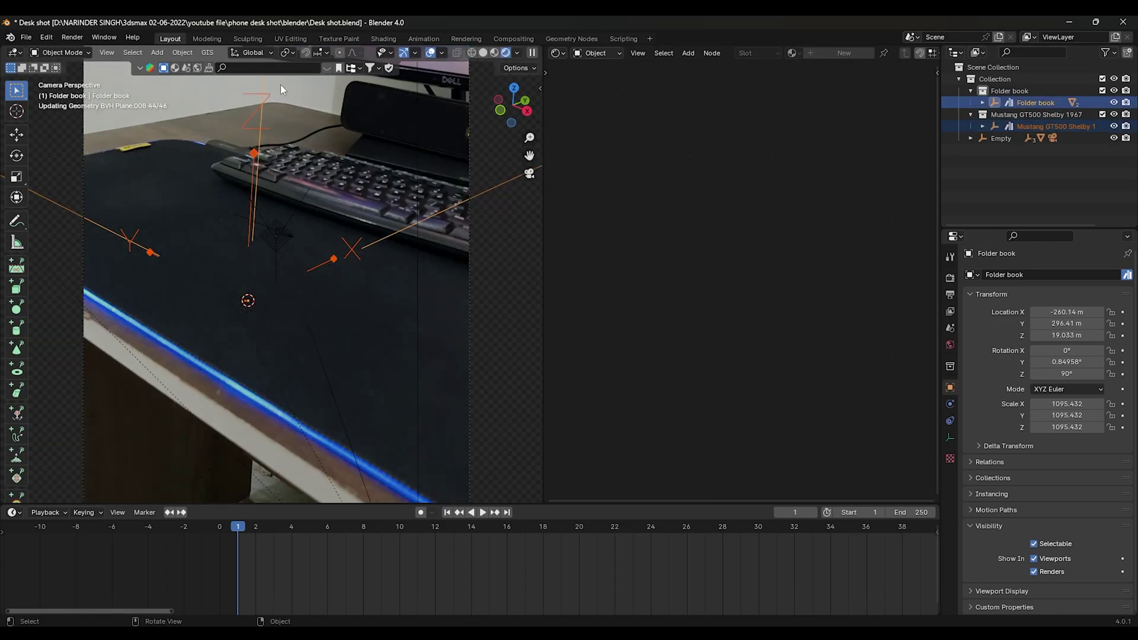
click(285, 52)
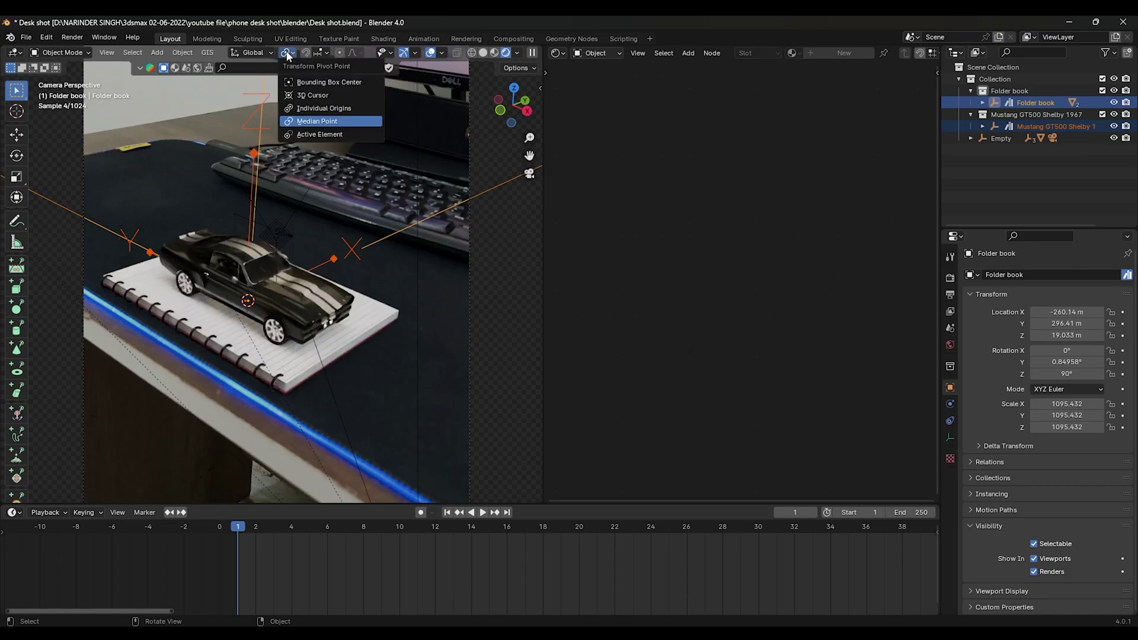
click(304, 136)
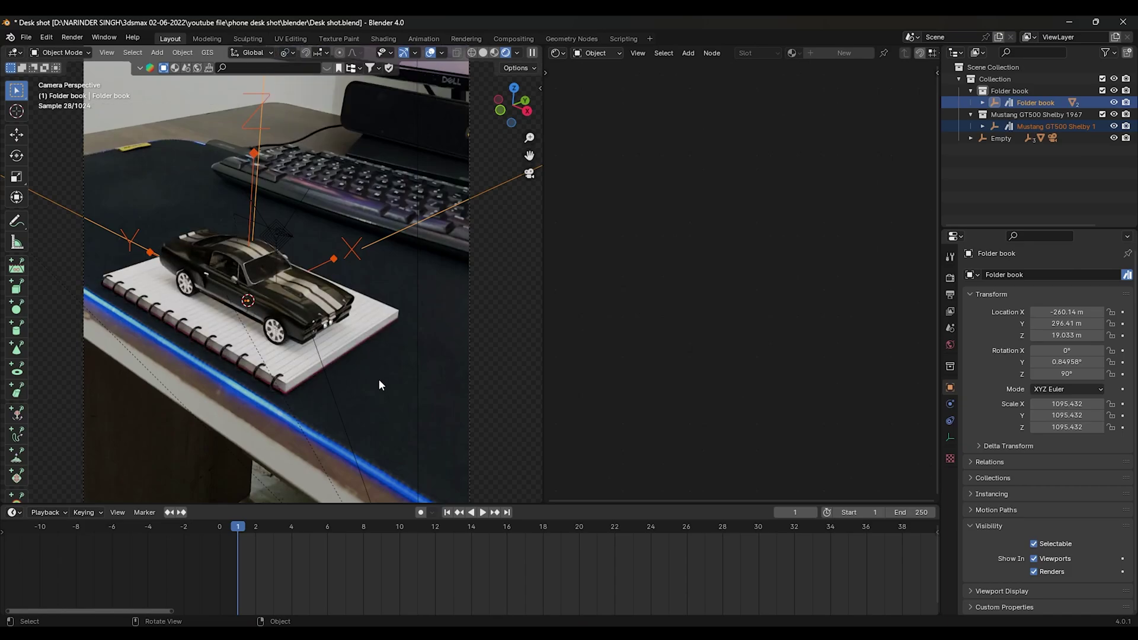
- Scale the pair by 1.316 then 1.129, moving along Y to 325.17 m
key(s)
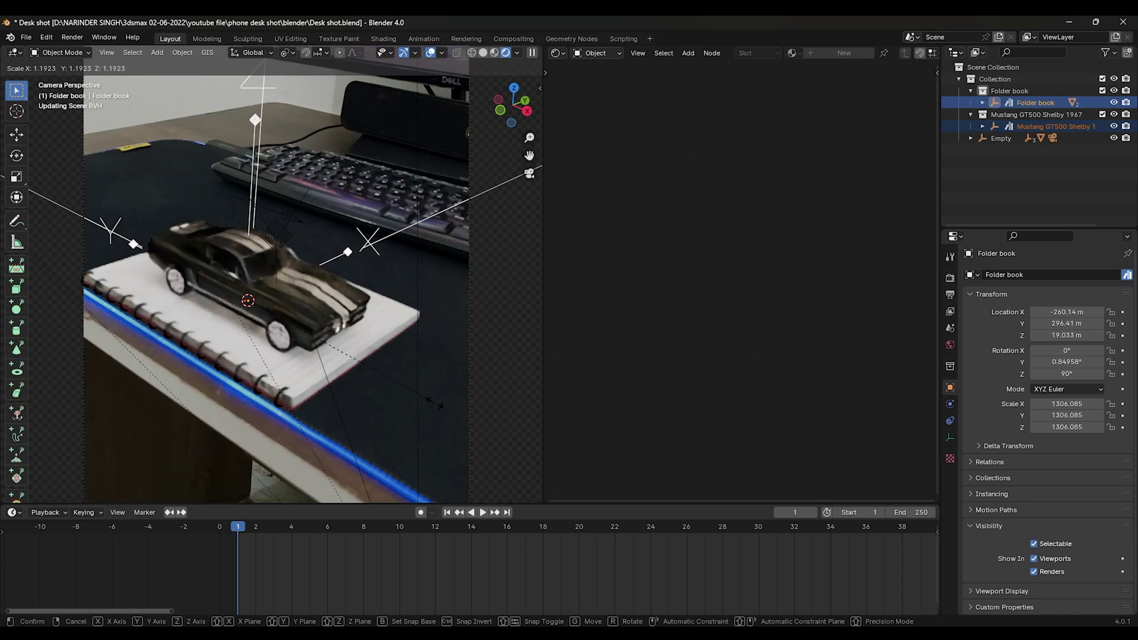
click(415, 373)
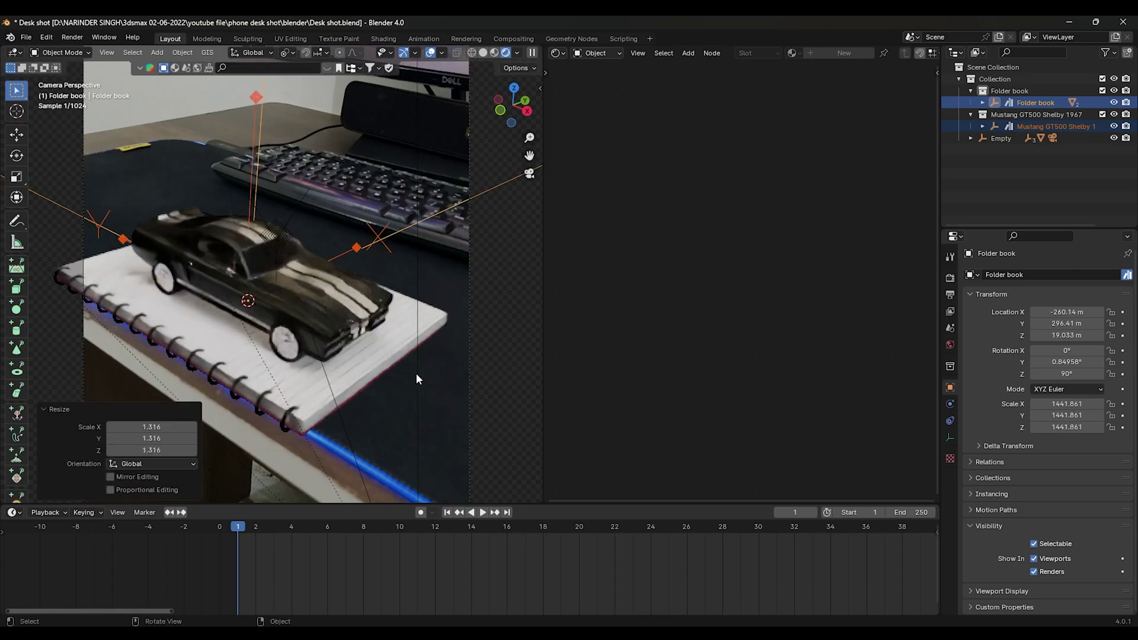
key(g)
key(y)
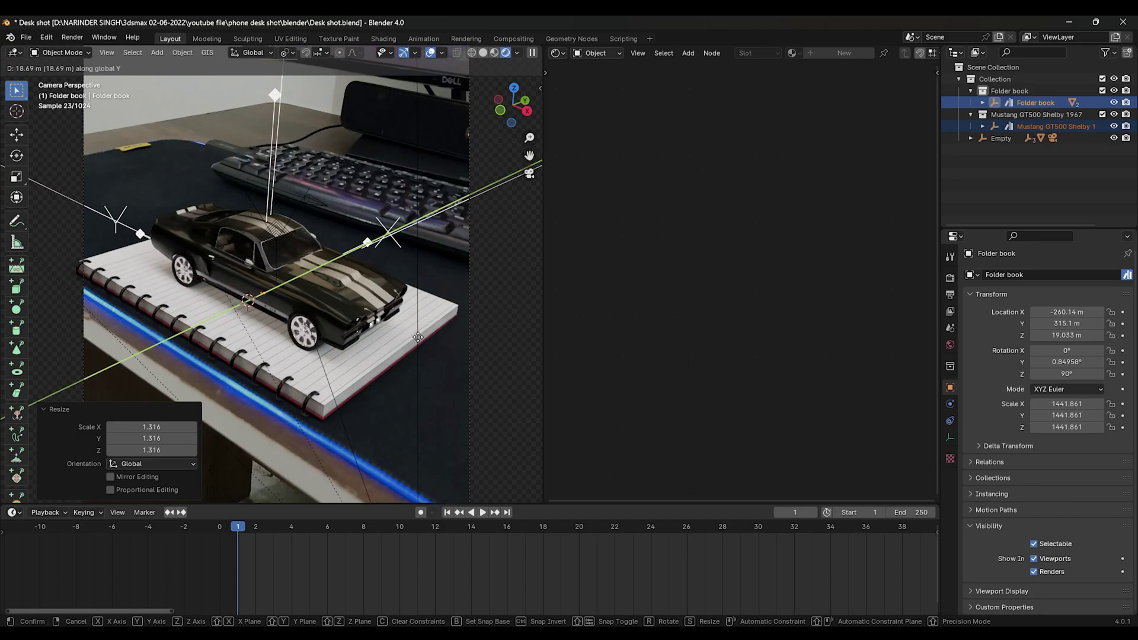
click(425, 386)
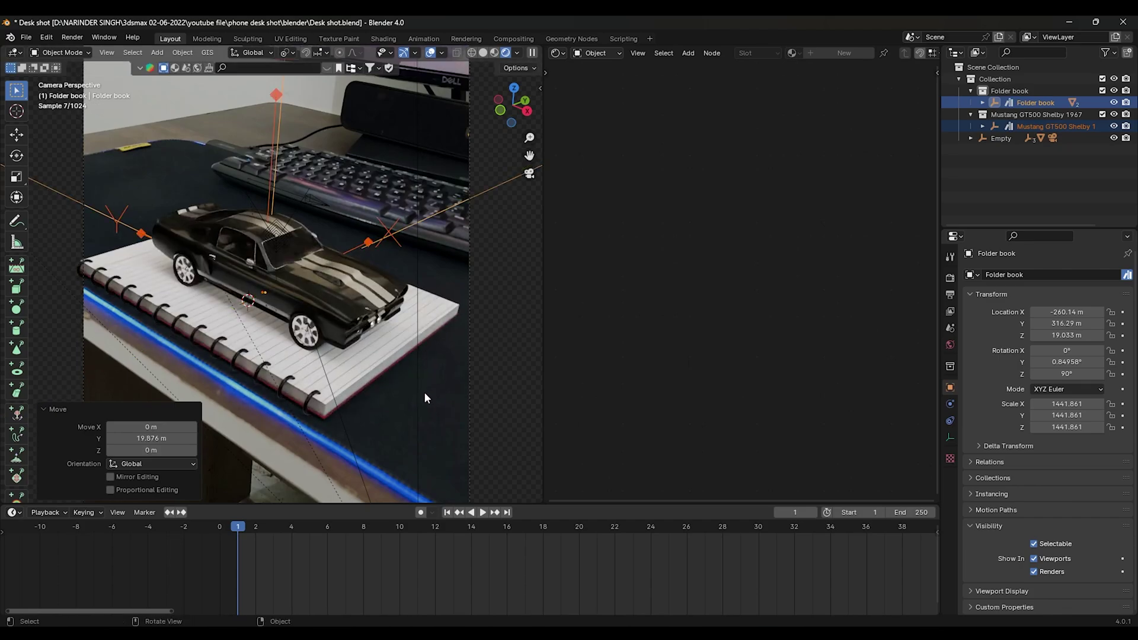
key(s)
click(430, 390)
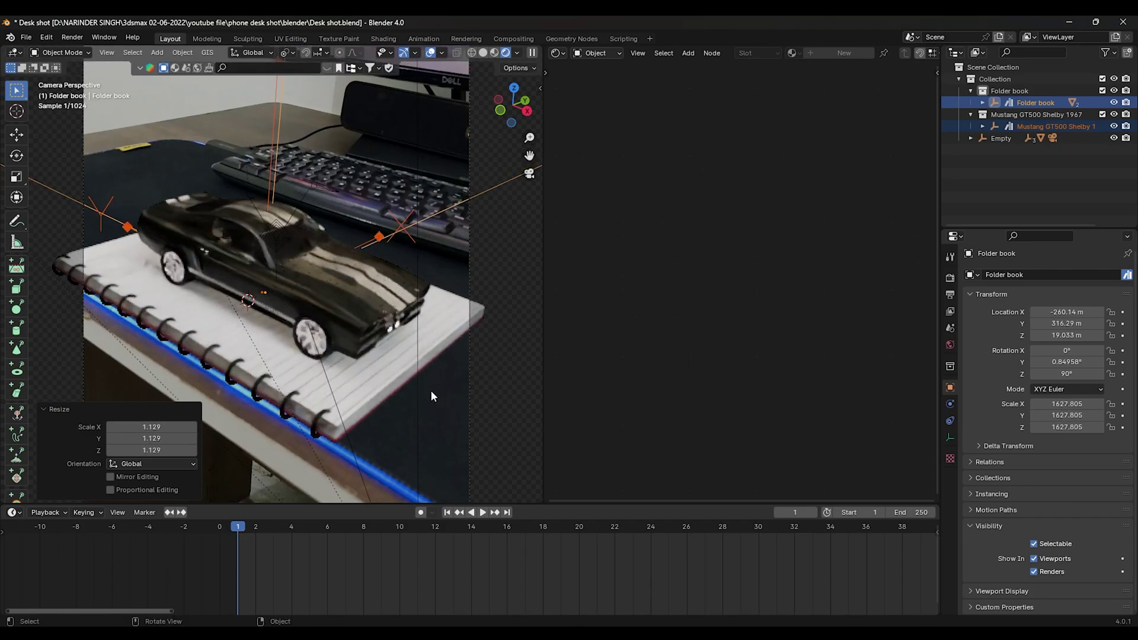
key(g)
key(y)
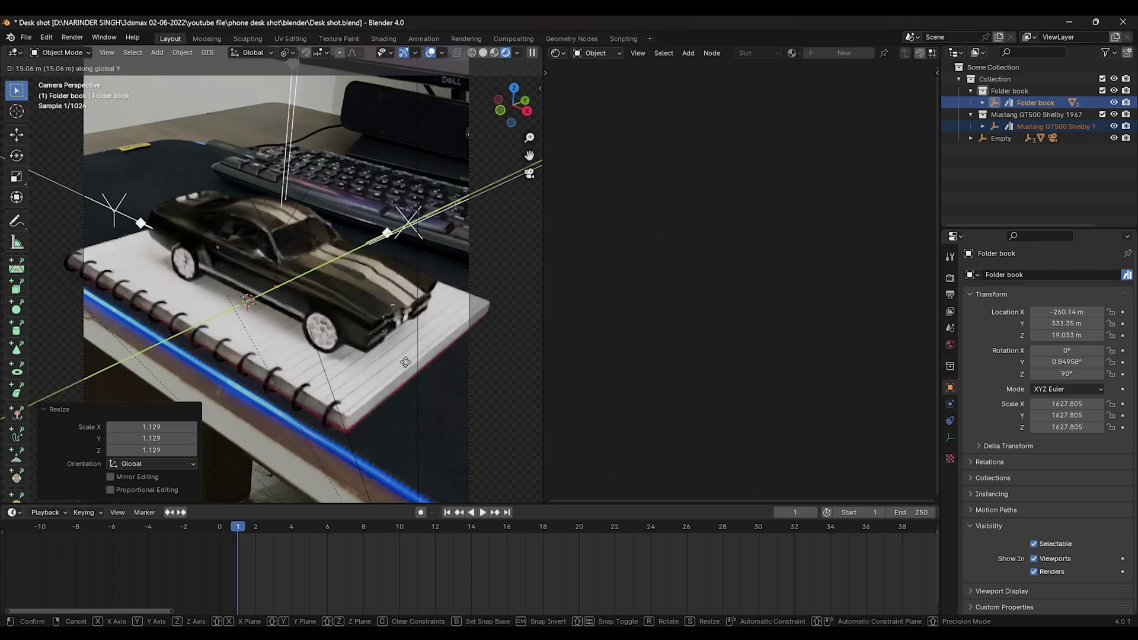
click(401, 371)
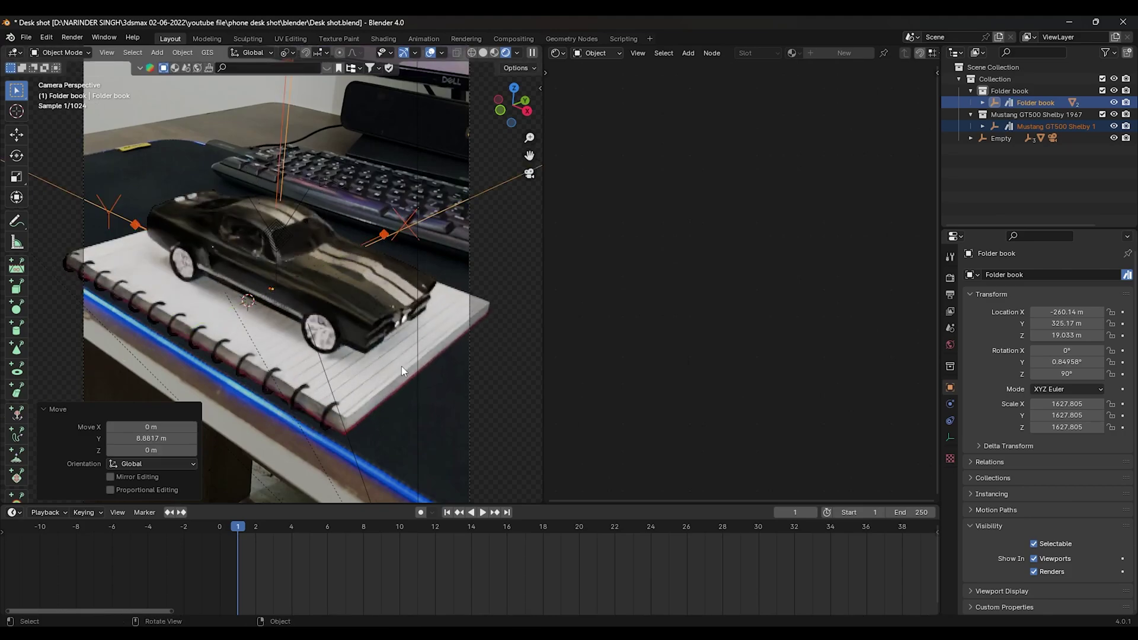
- Nudge the pair along Y to 328.15 m, then select grh
key(g)
key(y)
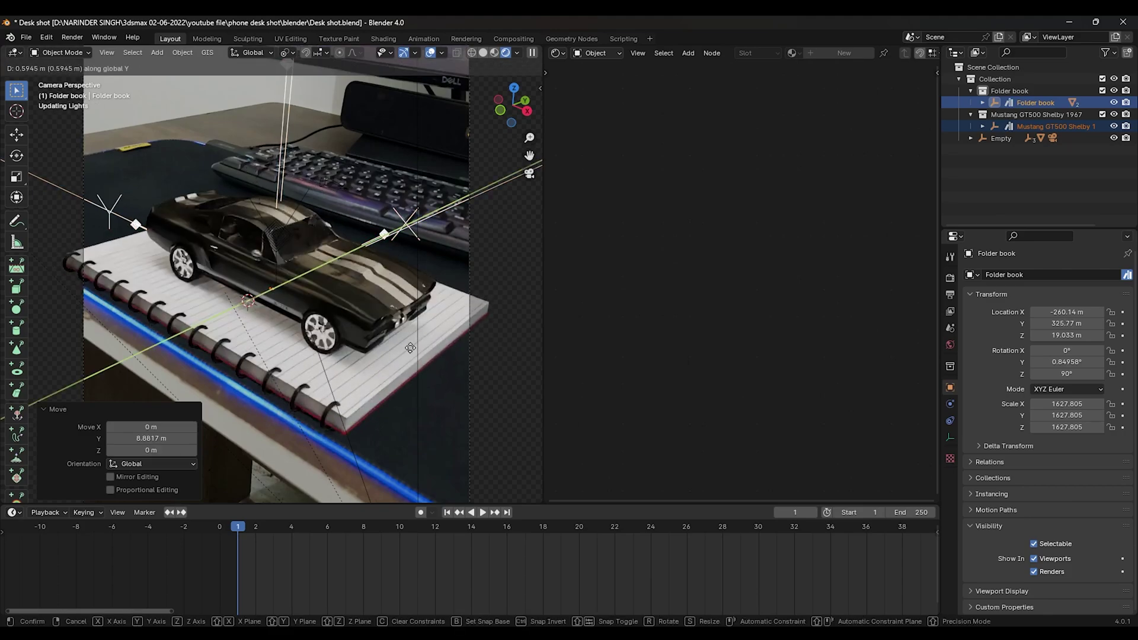
click(362, 365)
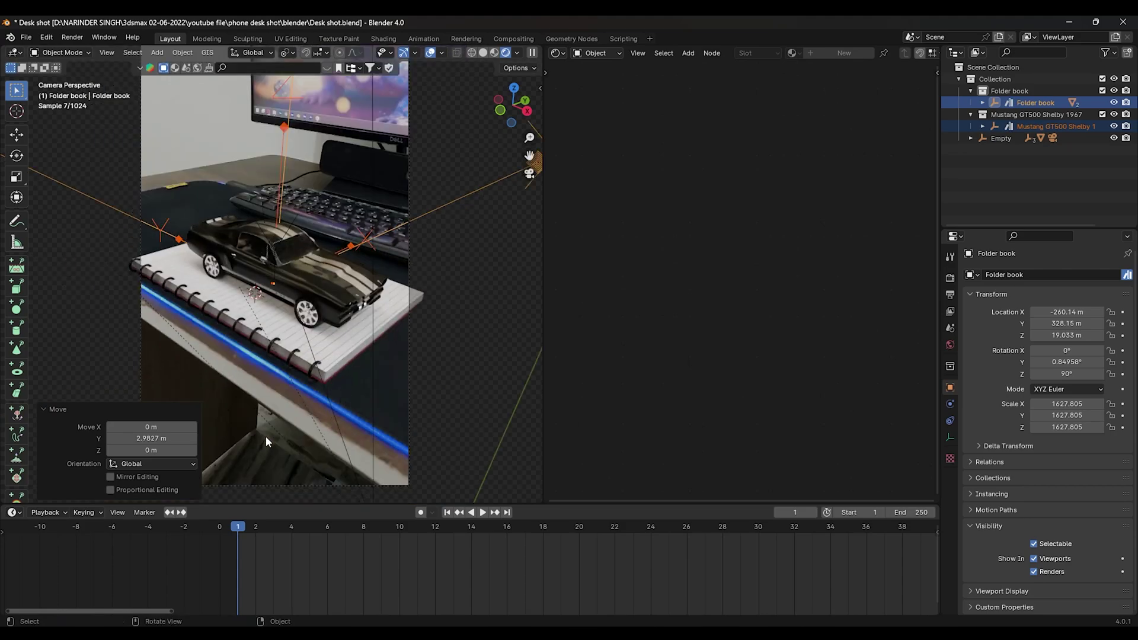
click(266, 436)
click(350, 372)
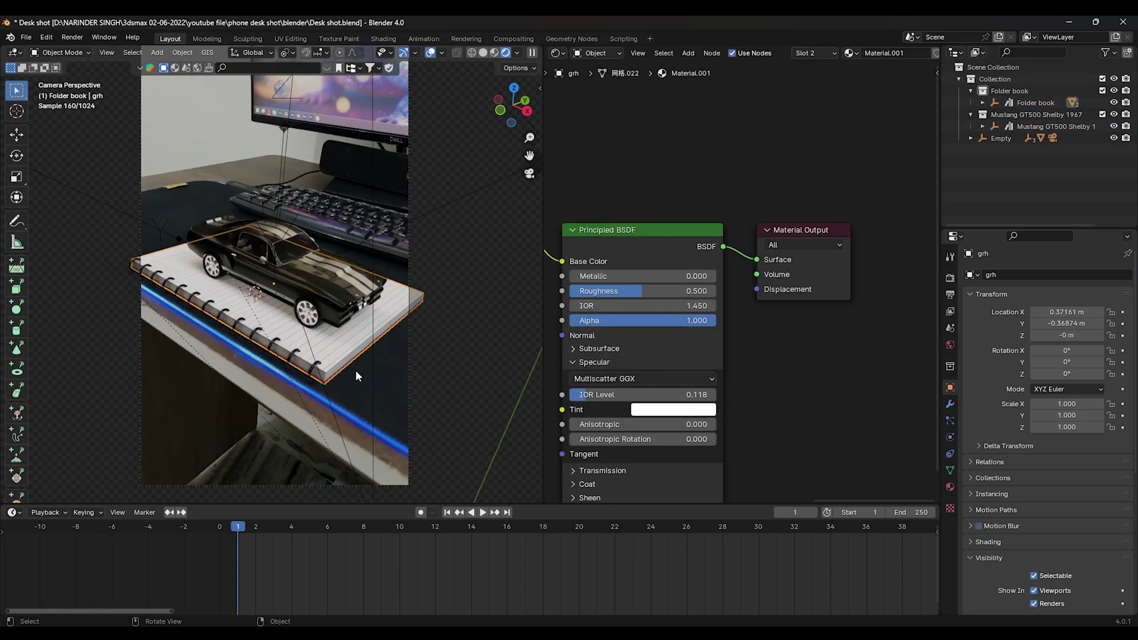
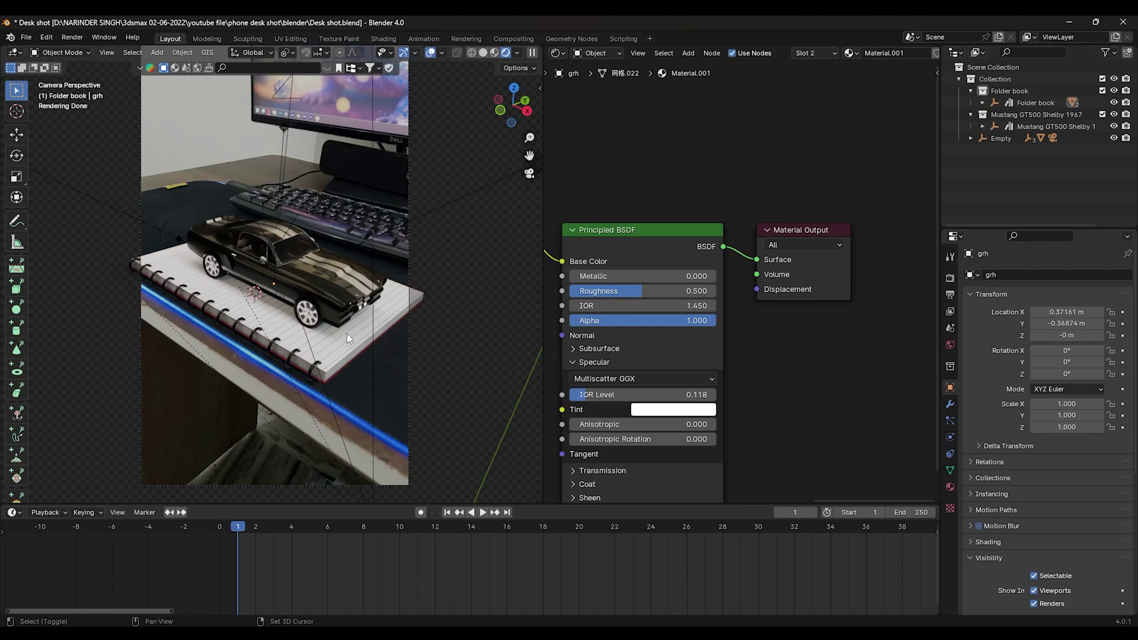
- In solid shading, stretch the Track Solid 1 plane wider along X
click(484, 52)
click(308, 386)
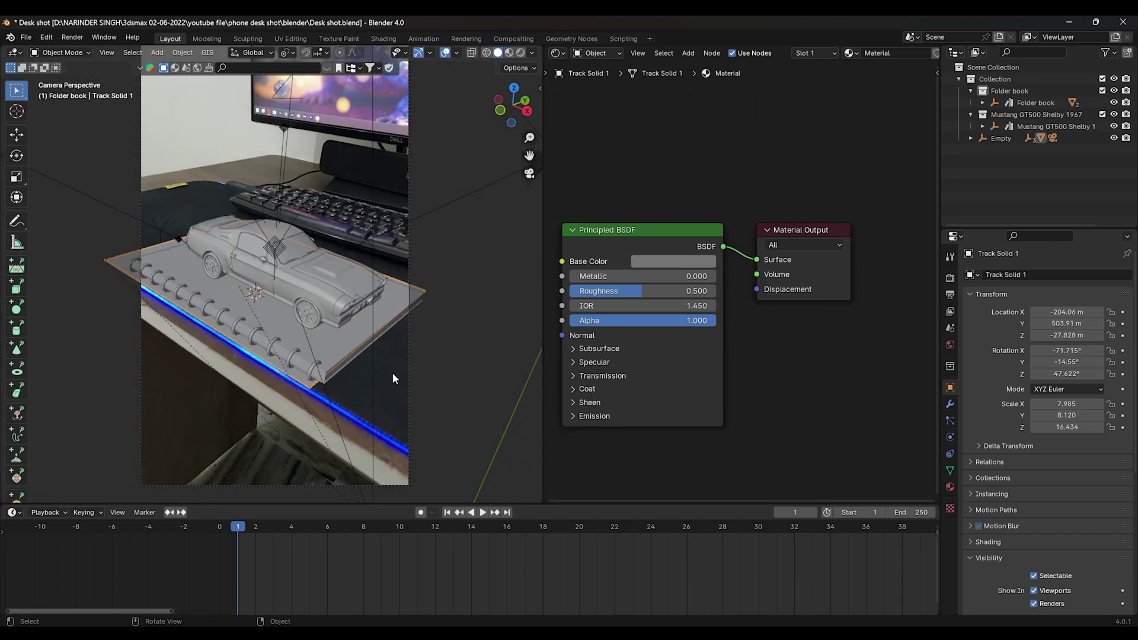
key(s)
key(x)
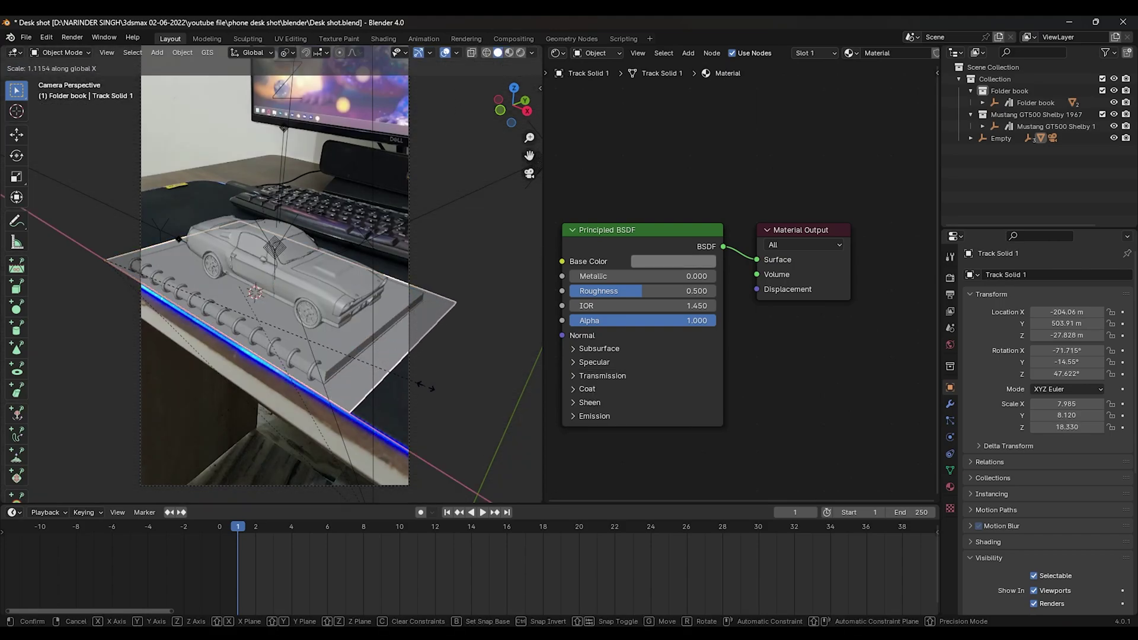
click(432, 364)
- Pull the plane's edge outward along Y, save Desk shot.blend, and preview in rendered shading
key(Tab)
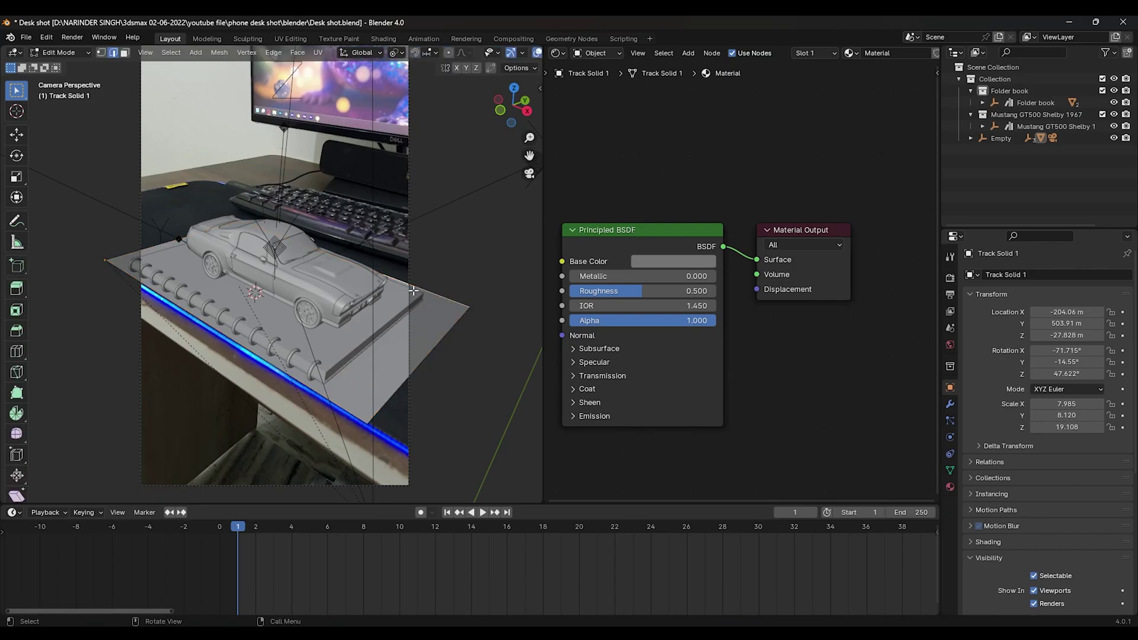
key(g)
key(y)
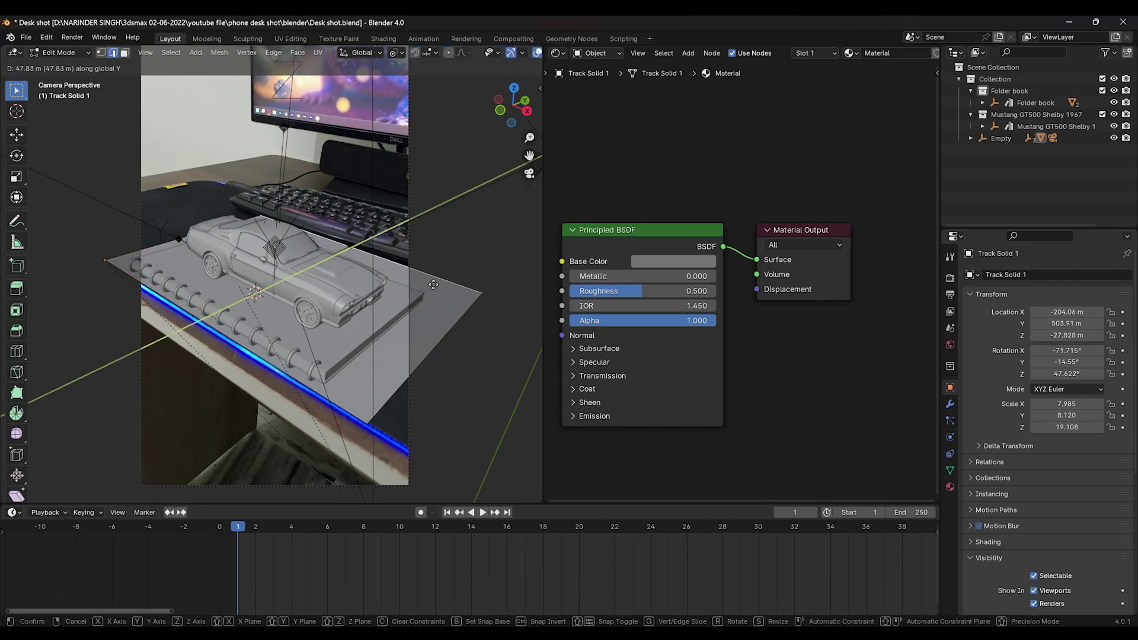
click(426, 287)
key(Tab)
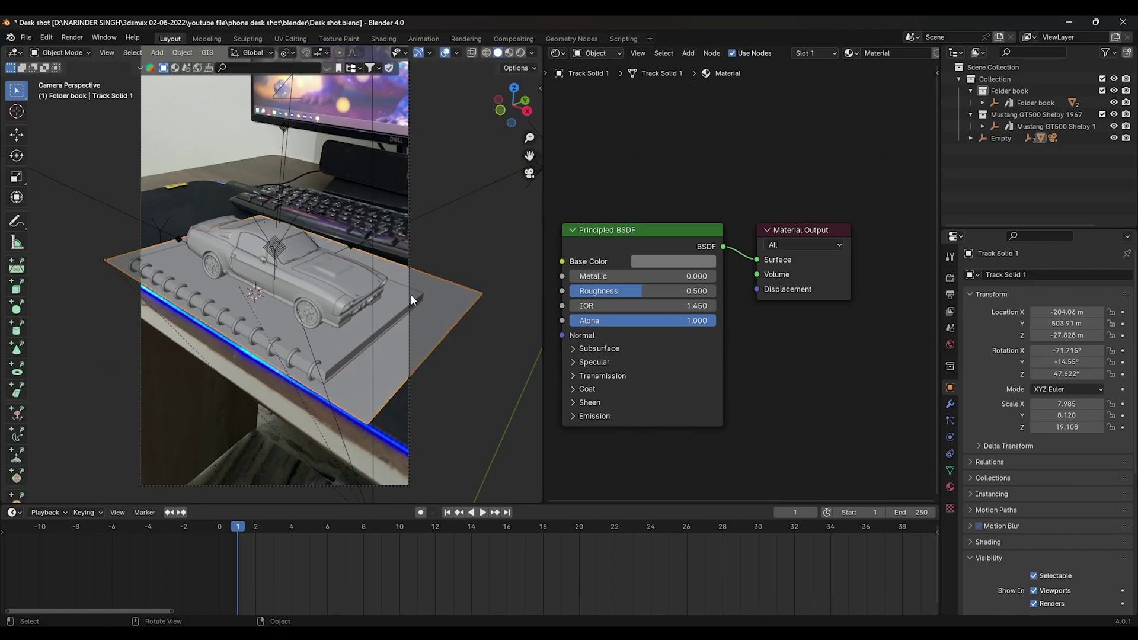
key(ctrl+s)
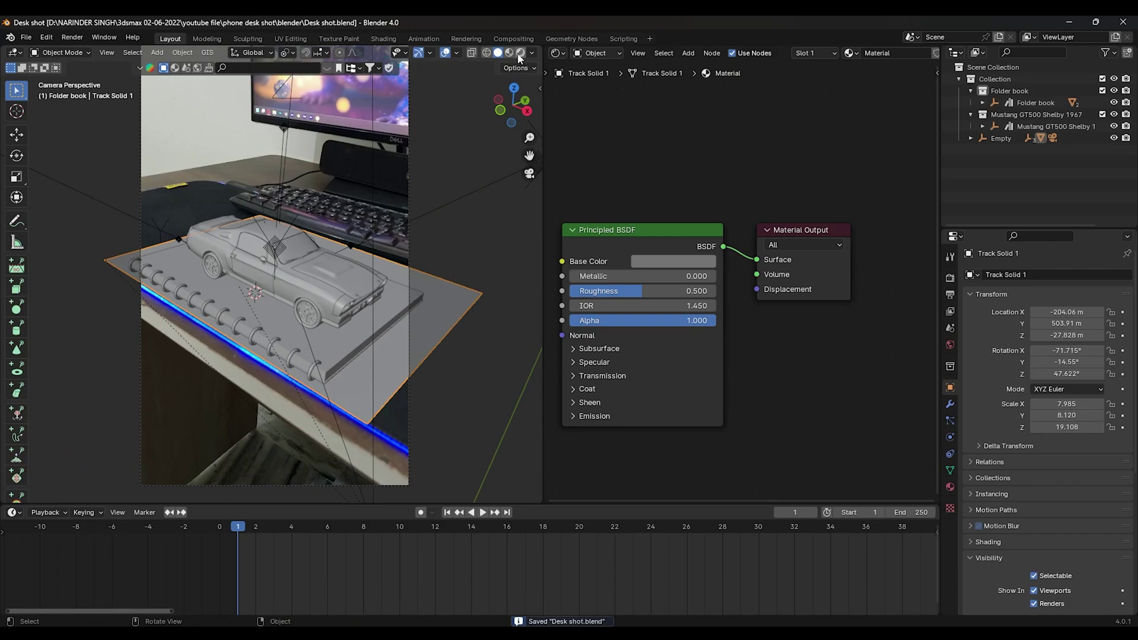
click(519, 54)
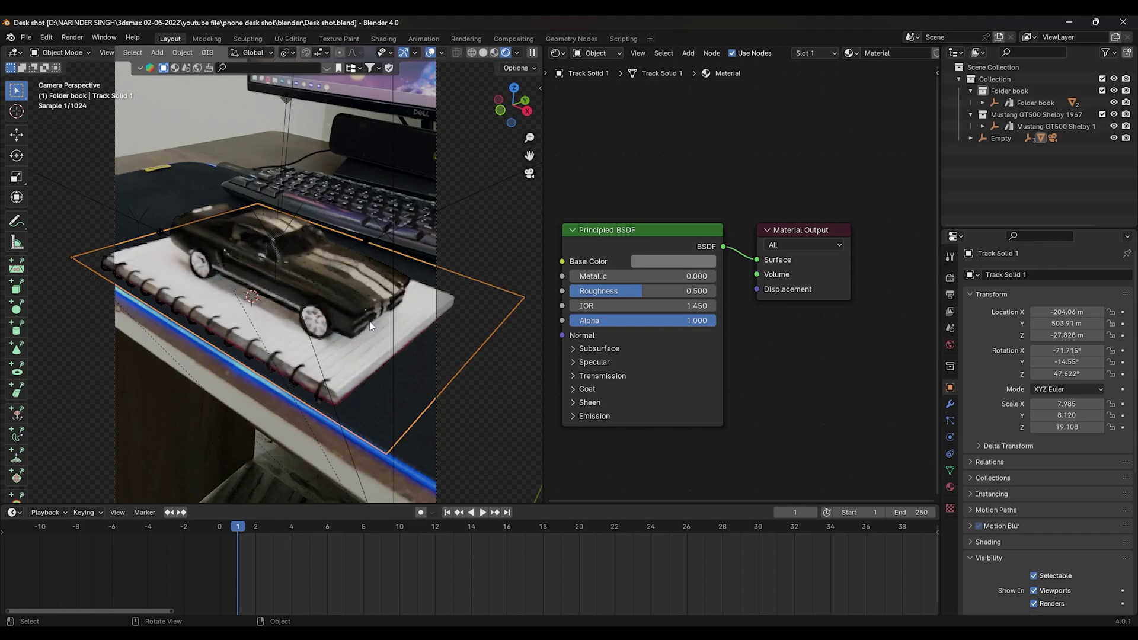
- Widen the viewport and orbit and zoom the view around the Mustang and notebook
mouse_move(369, 321)
middle_down()
mouse_move(358, 326)
mouse_move(575, 272)
middle_up()
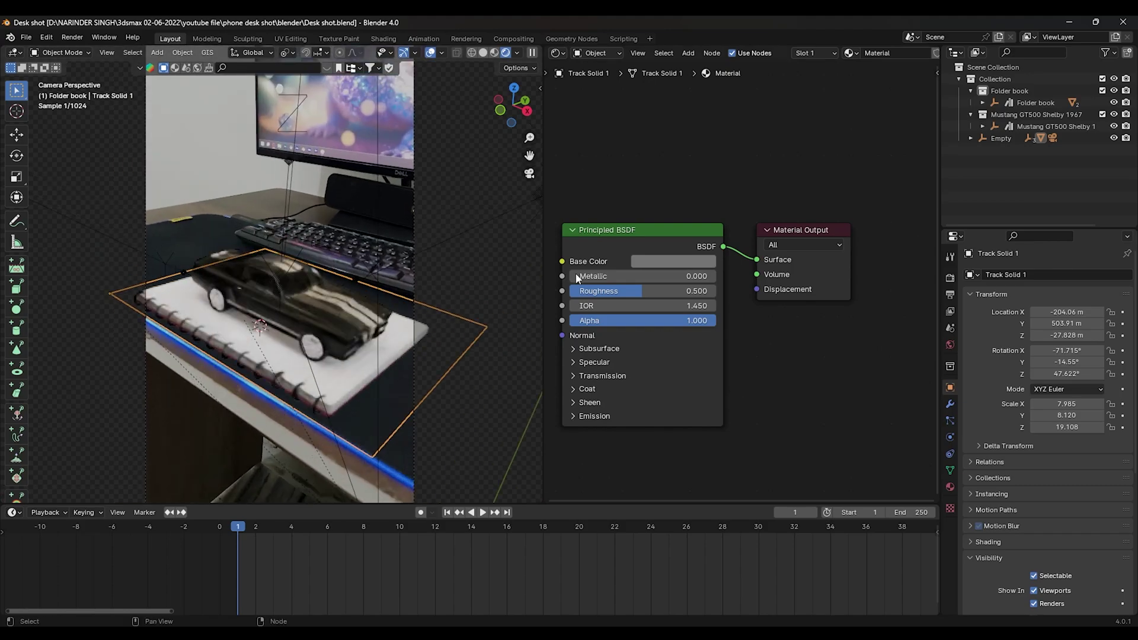
drag(543, 223, 691, 260)
mouse_move(578, 257)
middle_down()
mouse_move(389, 323)
mouse_move(396, 282)
middle_up()
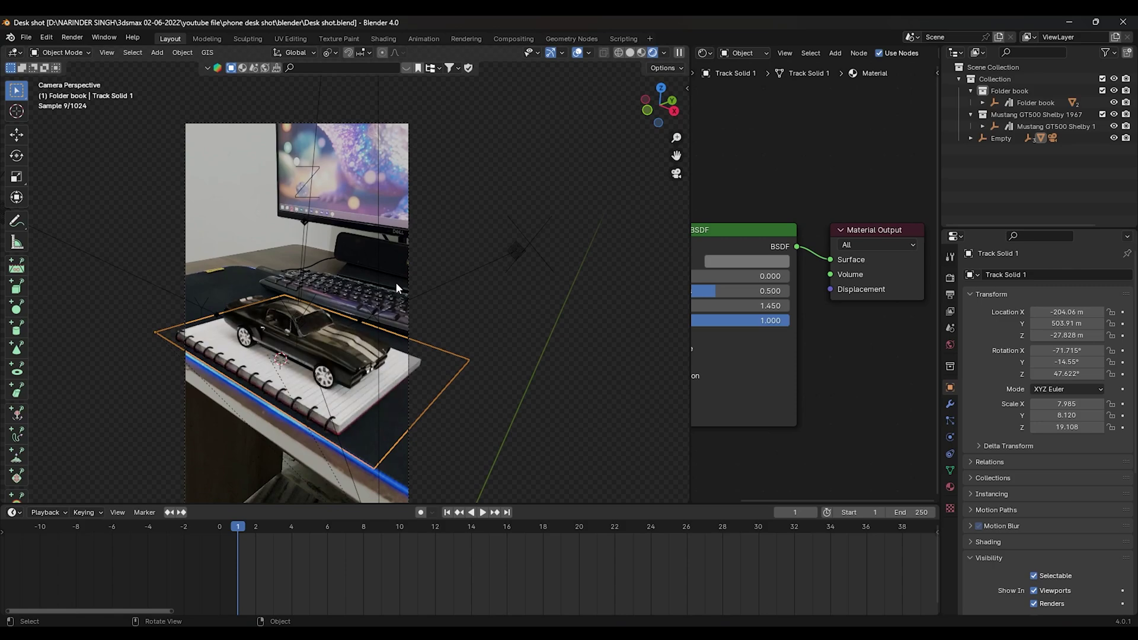
scroll(375, 304, up, 3)
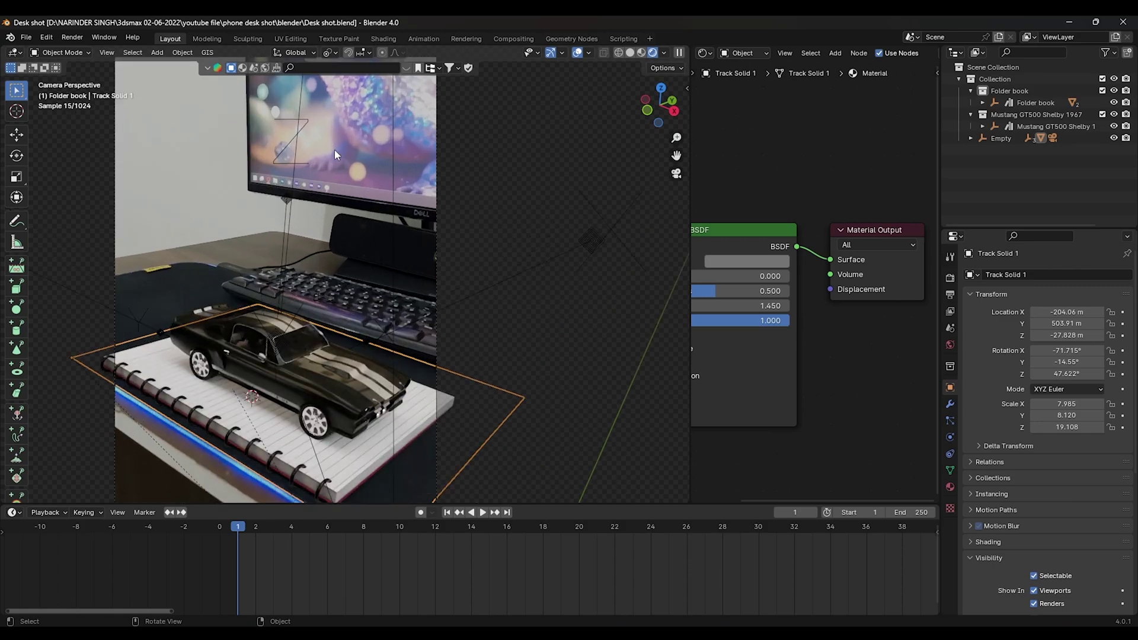
mouse_move(334, 149)
middle_down()
mouse_move(340, 169)
mouse_move(321, 123)
middle_up()
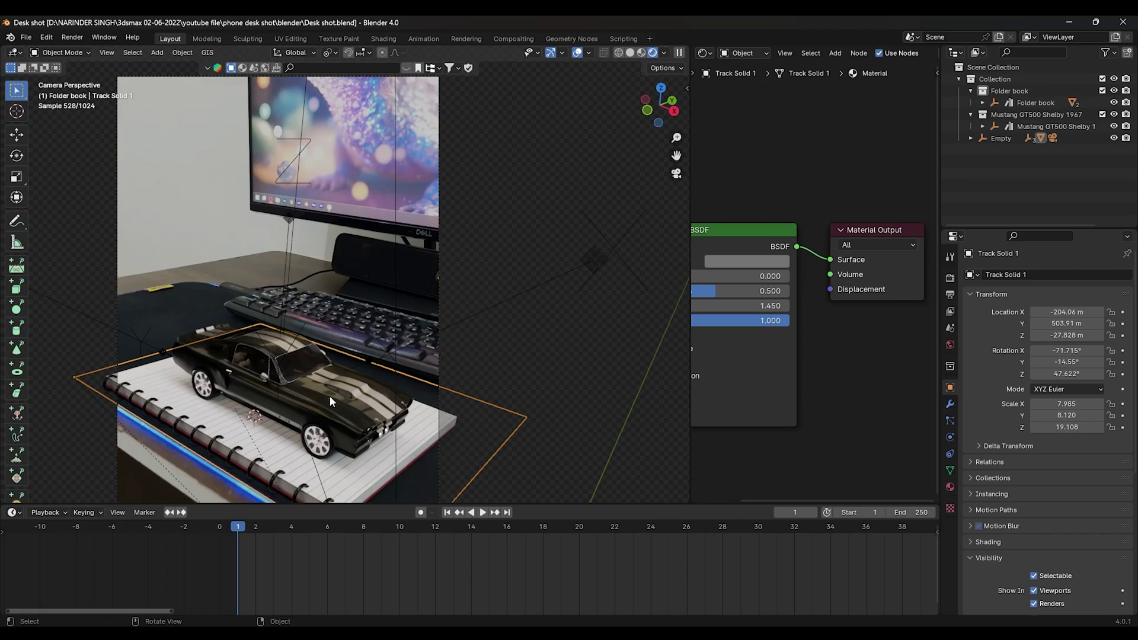
scroll(348, 272, down, 1)
scroll(339, 262, down, 1)
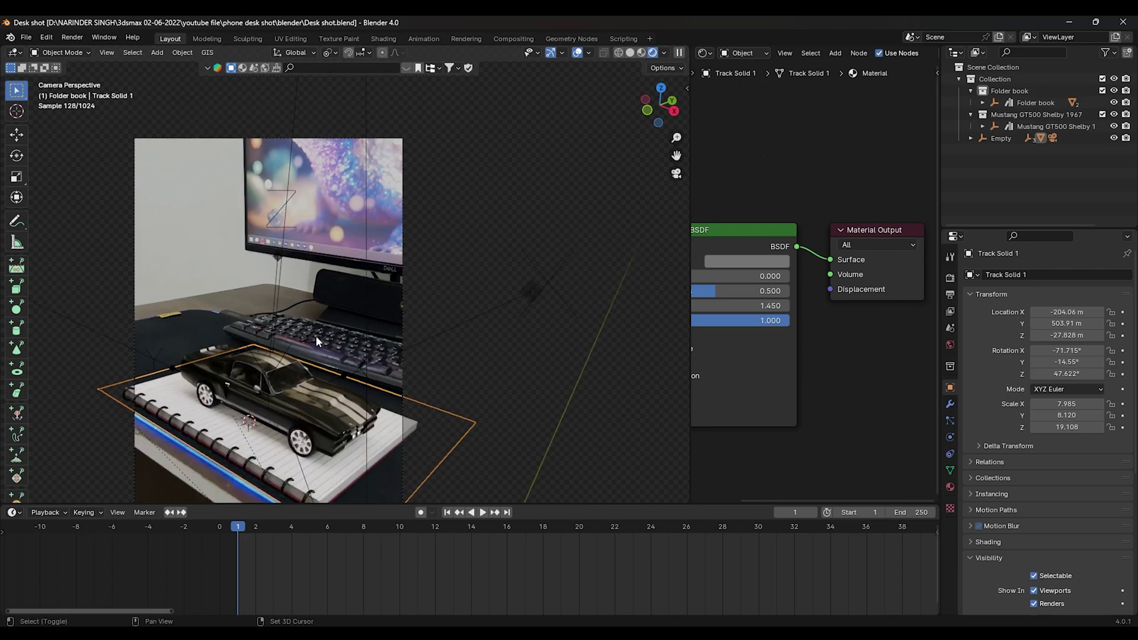
- Toggle Track Solid 1 into Edit Mode and back to Object Mode, then bring up the Add menu
key(Tab)
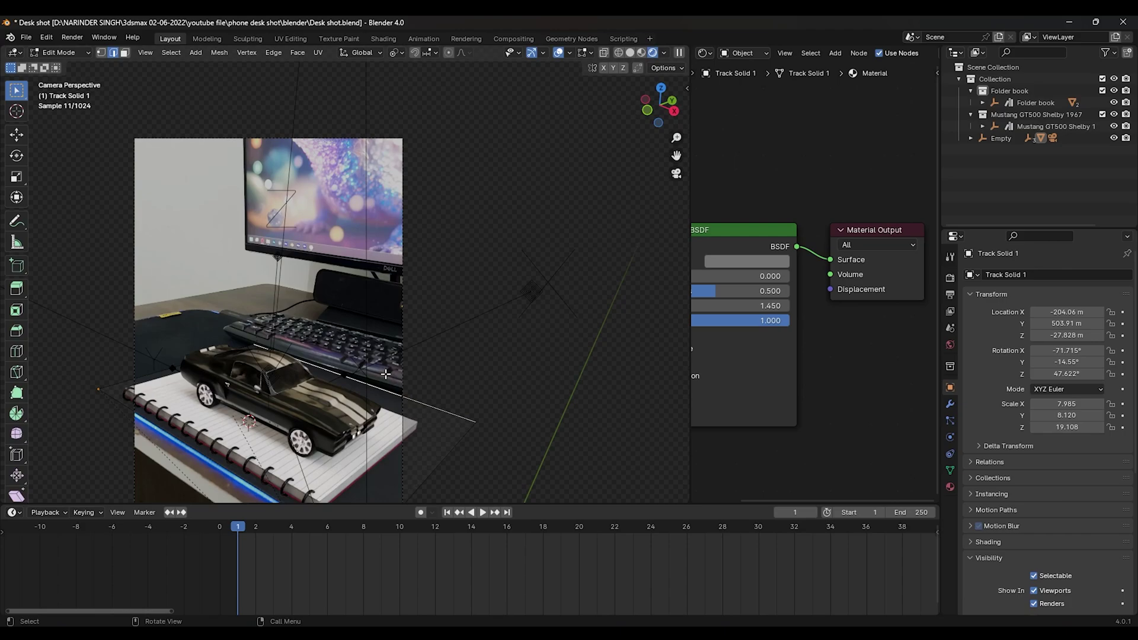
key(shift)
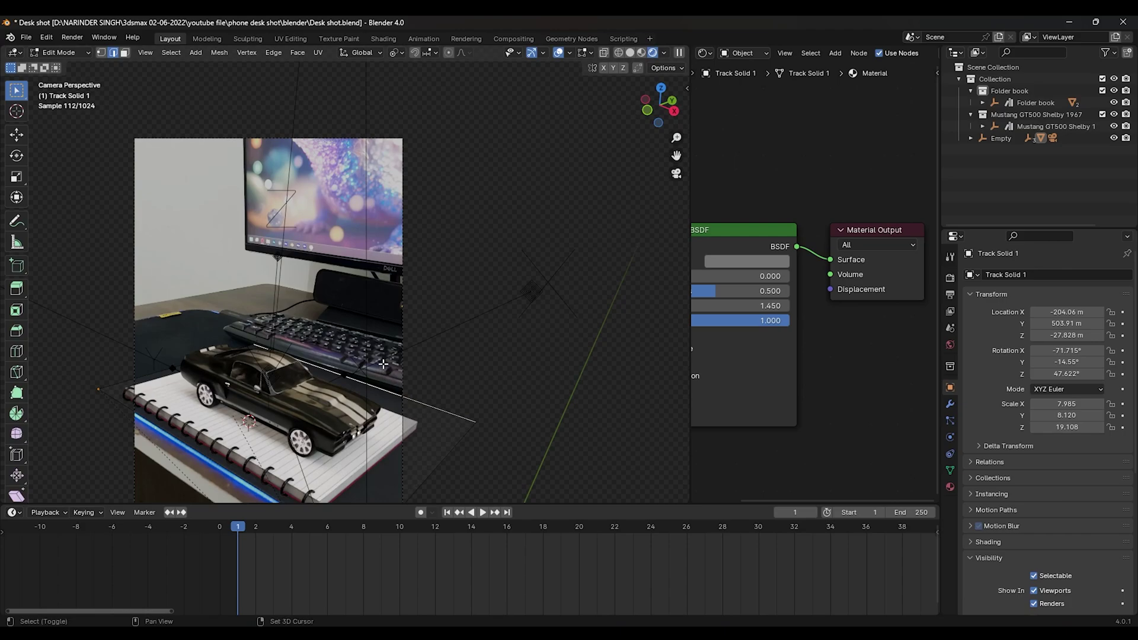
key(ctrl+Tab)
click(385, 380)
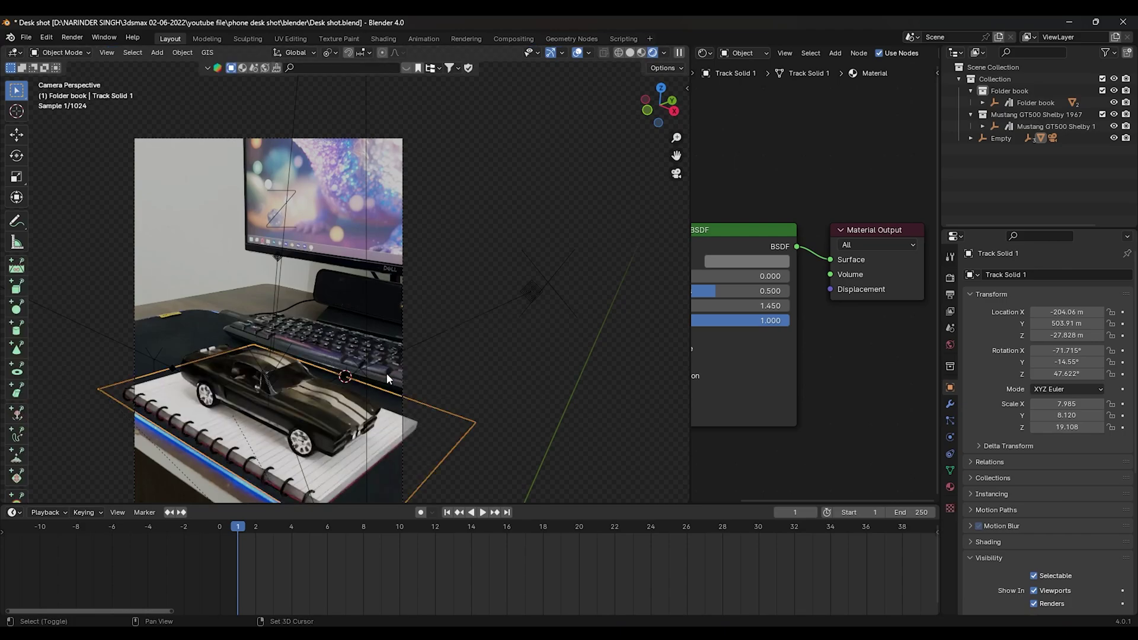
key(shift+a)
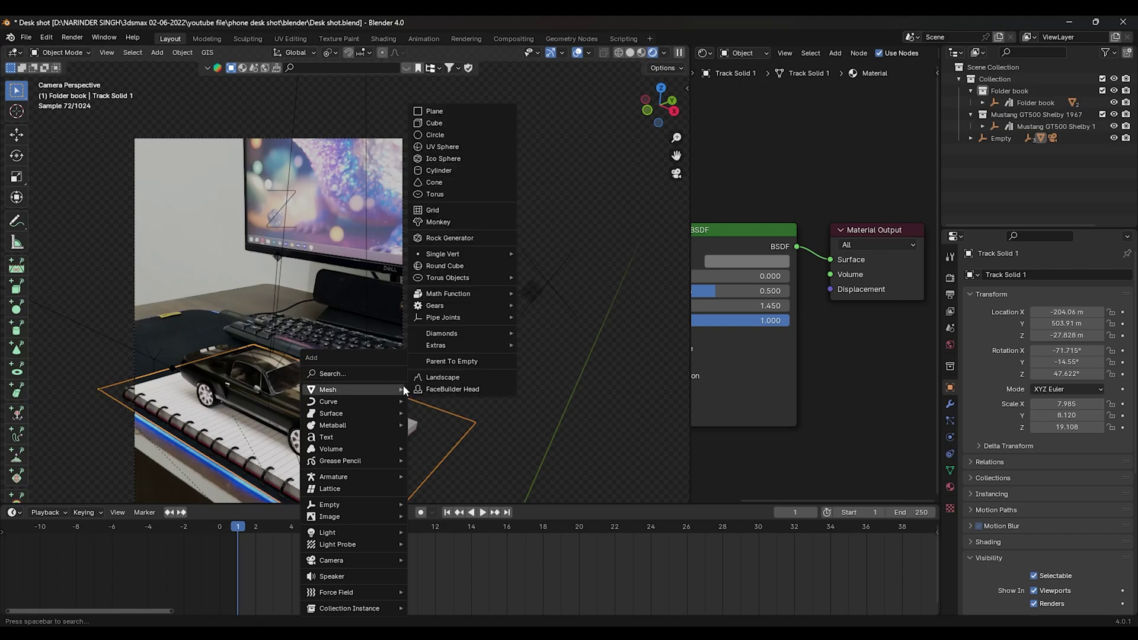
- Add a new Plane and scale it up twice
click(448, 112)
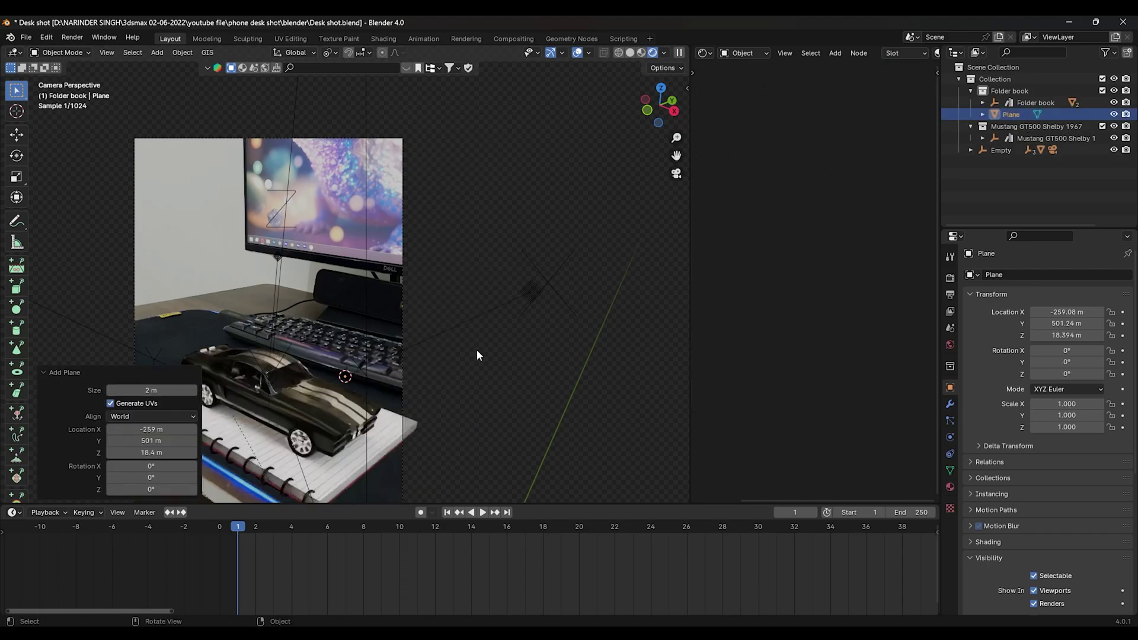
key(s)
click(17, 420)
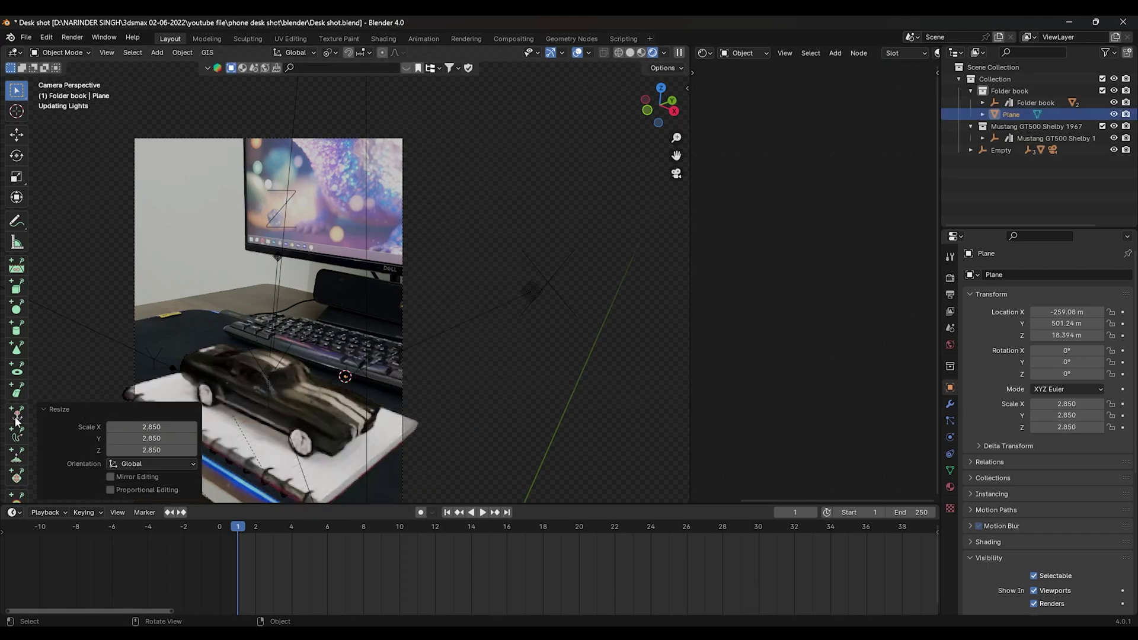
key(s)
click(404, 41)
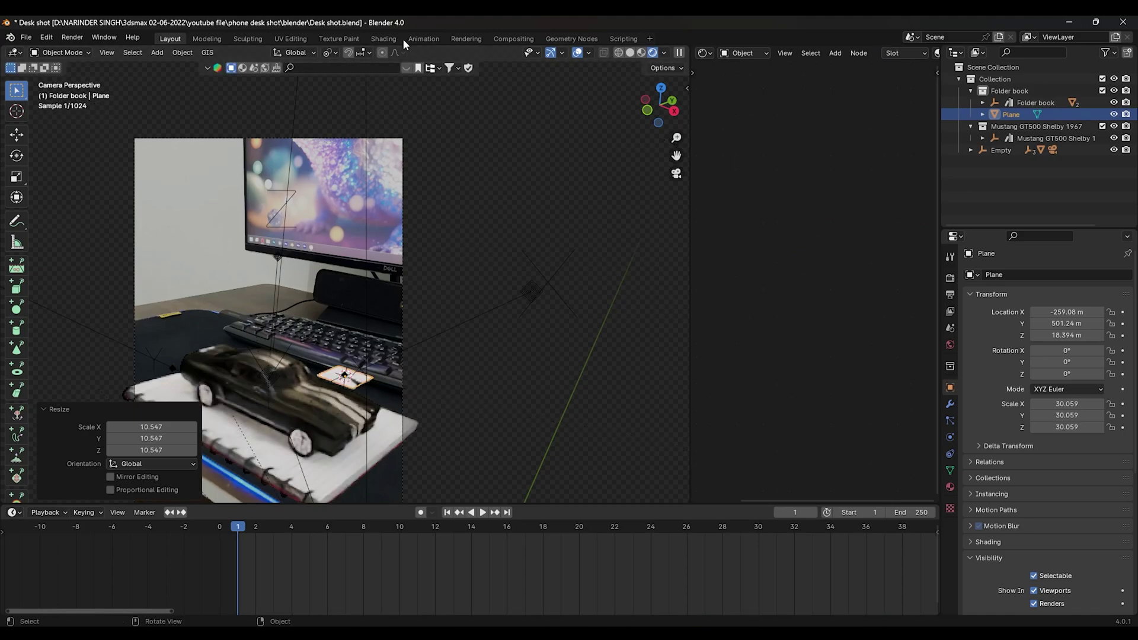
- With Median Point pivot in solid shading, scale the plane to 146.376
key(z)
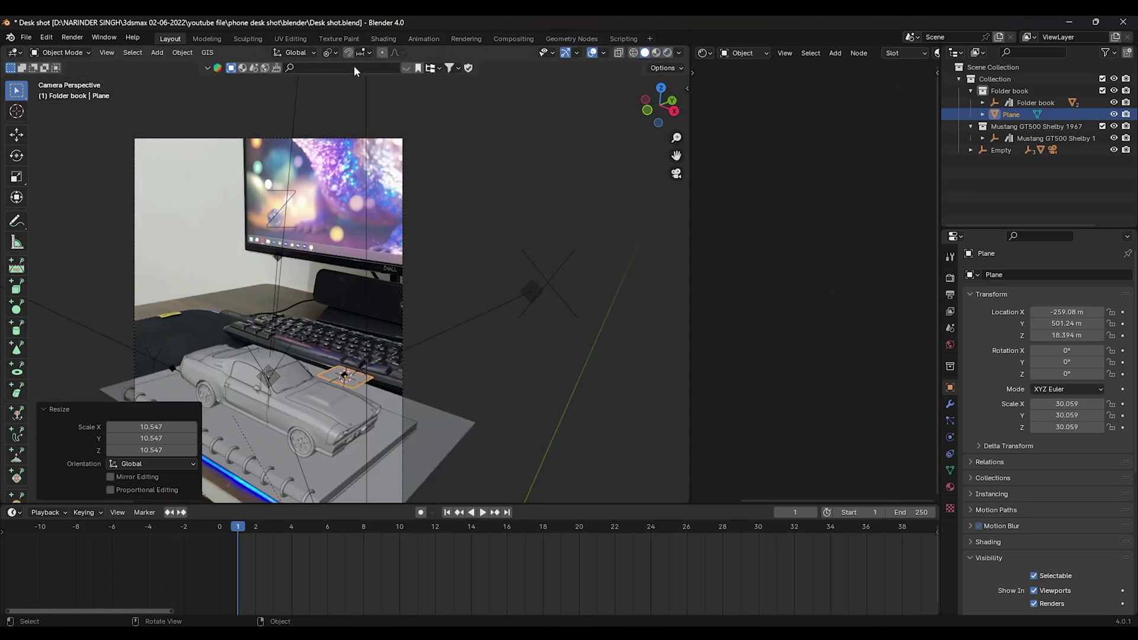
click(330, 52)
click(351, 121)
key(s)
click(191, 195)
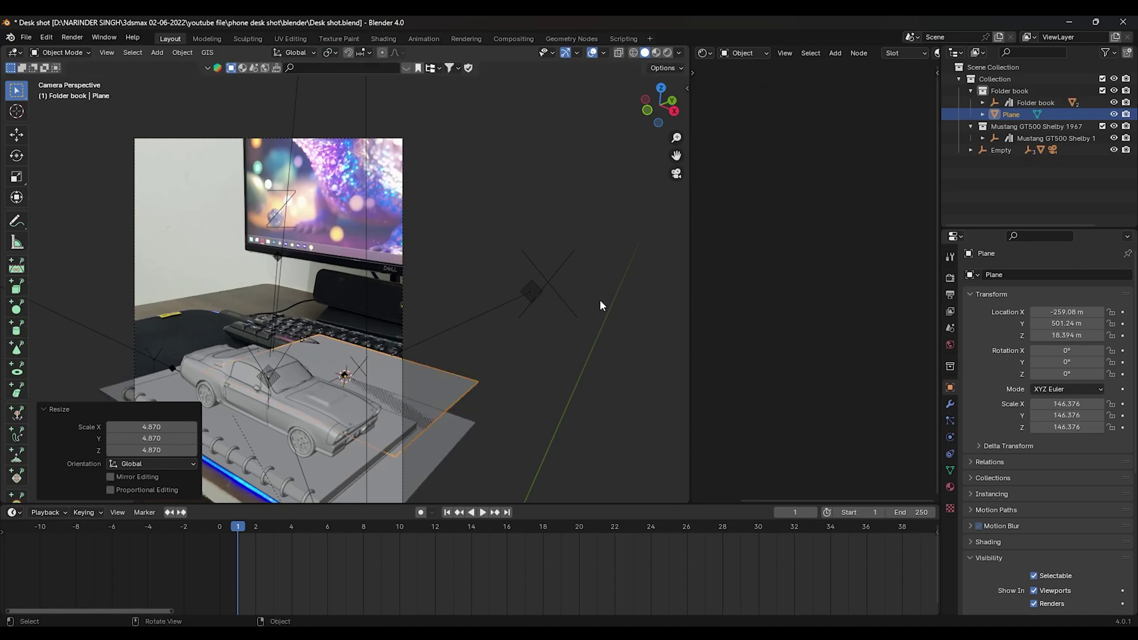
- Rotate the plane 90° on X, raise it, and check it from Right view
text(rx90)
key(Return)
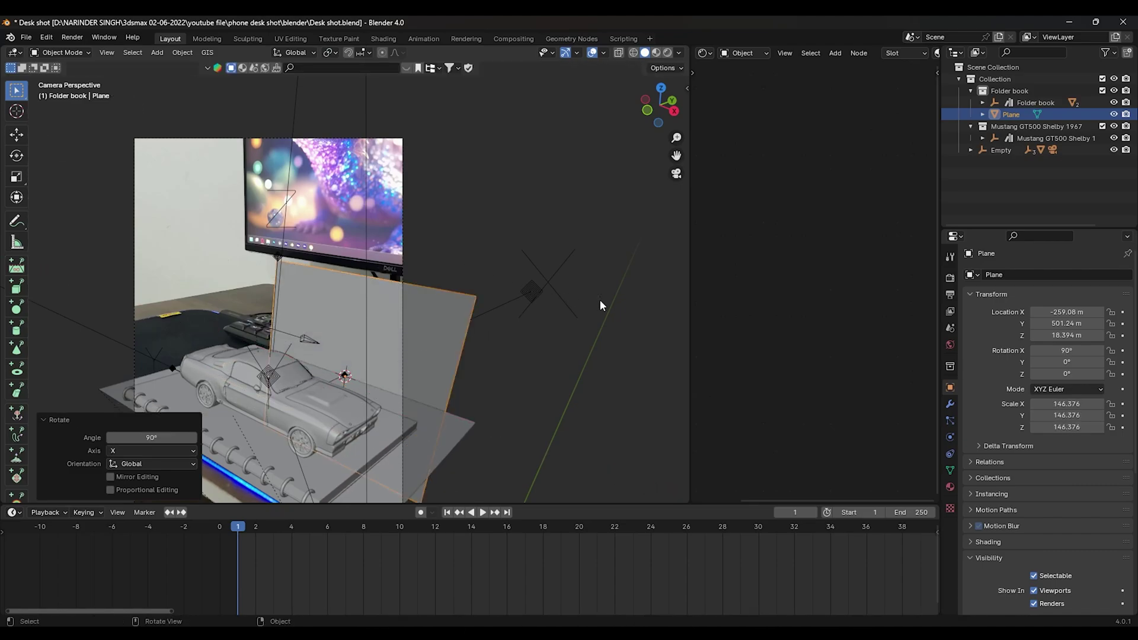
key(g)
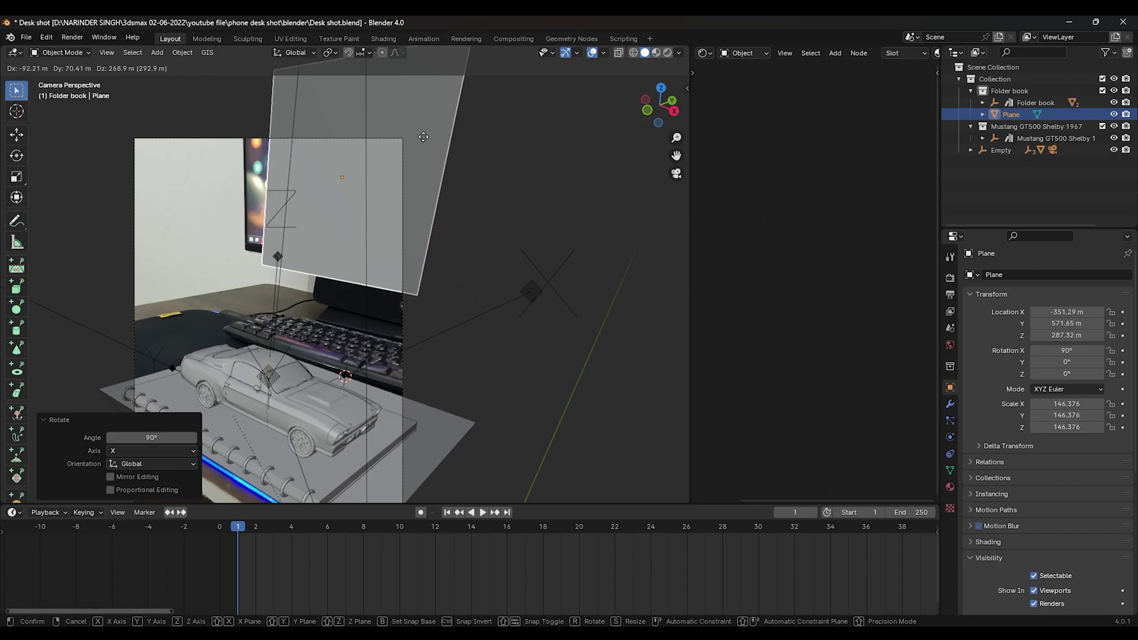
click(409, 111)
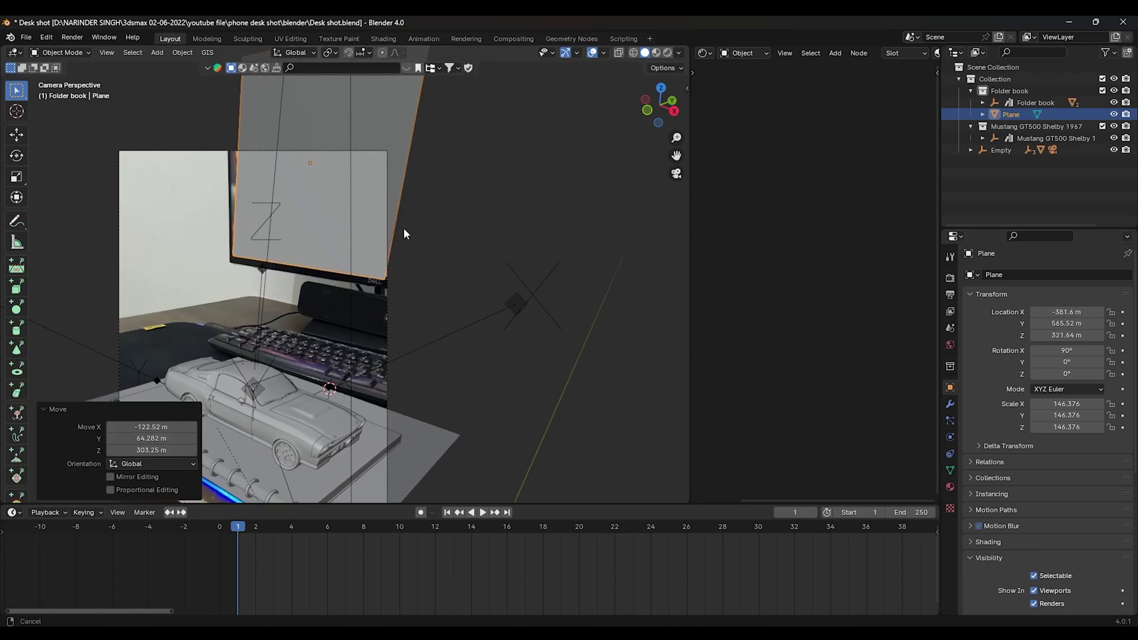
key(KP_3)
scroll(403, 234, down, 10)
- Move the backdrop plane along Y behind the folder book and return to camera view
scroll(251, 217, down, 2)
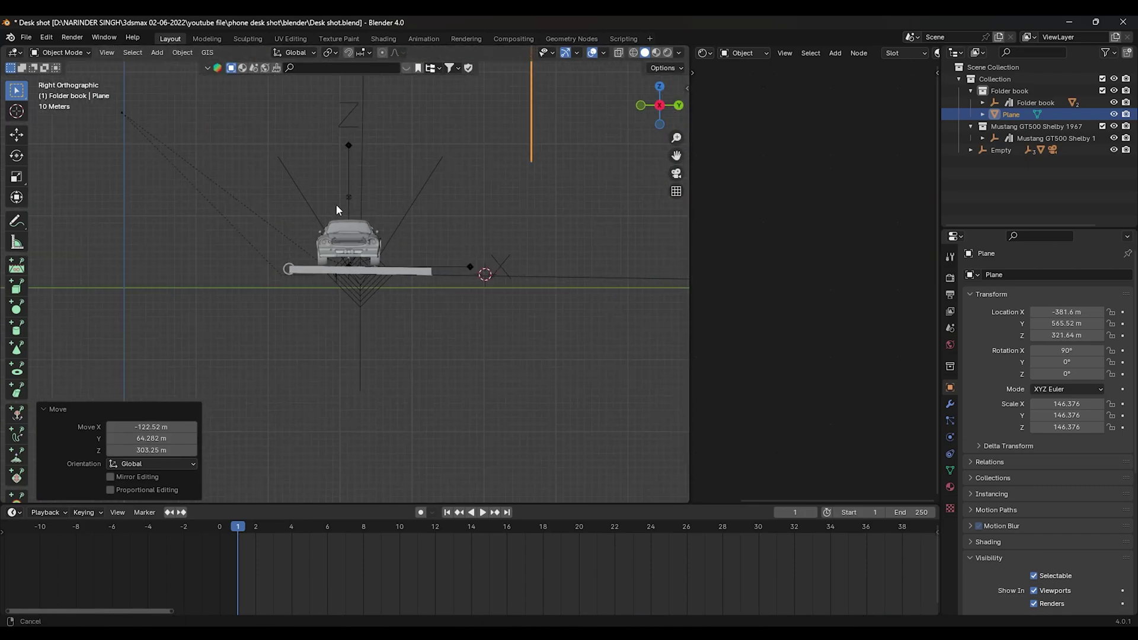
scroll(335, 204, down, 1)
key(g)
key(x)
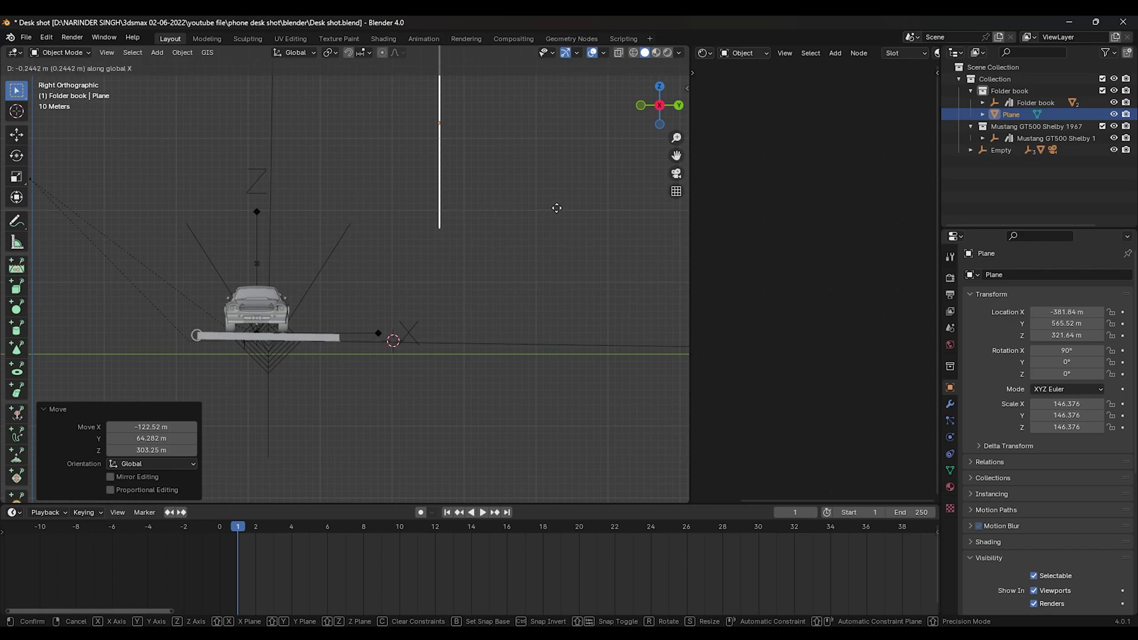
key(y)
click(603, 204)
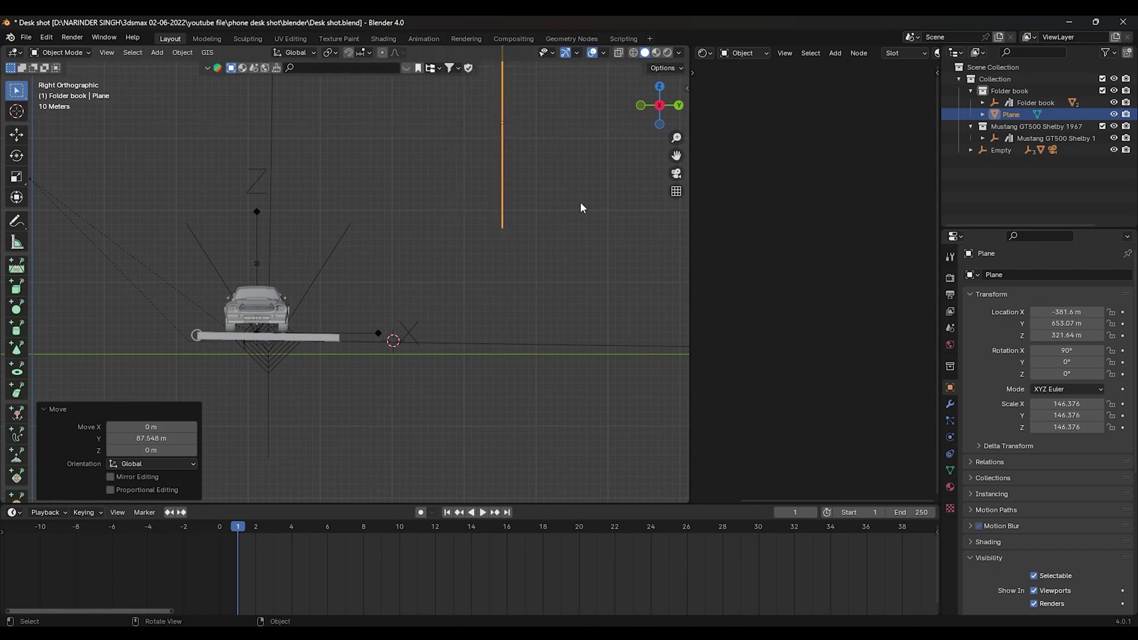
key(KP_0)
- Lower the plane along Z to roughly X −457.35 m, Z 311.7 m
key(g)
key(x)
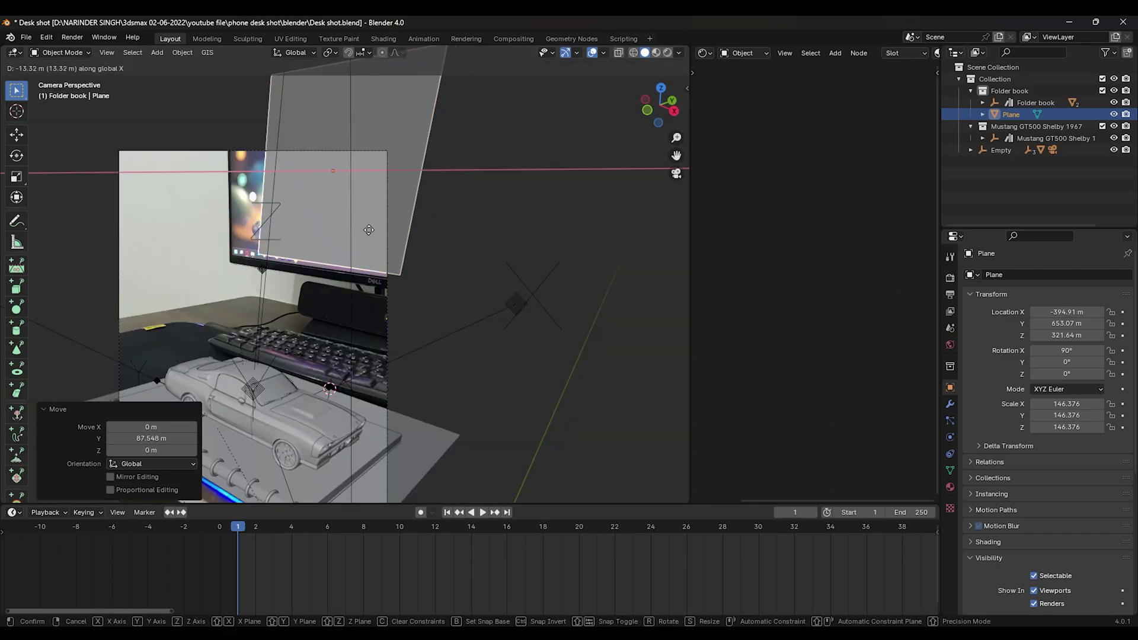
key(z)
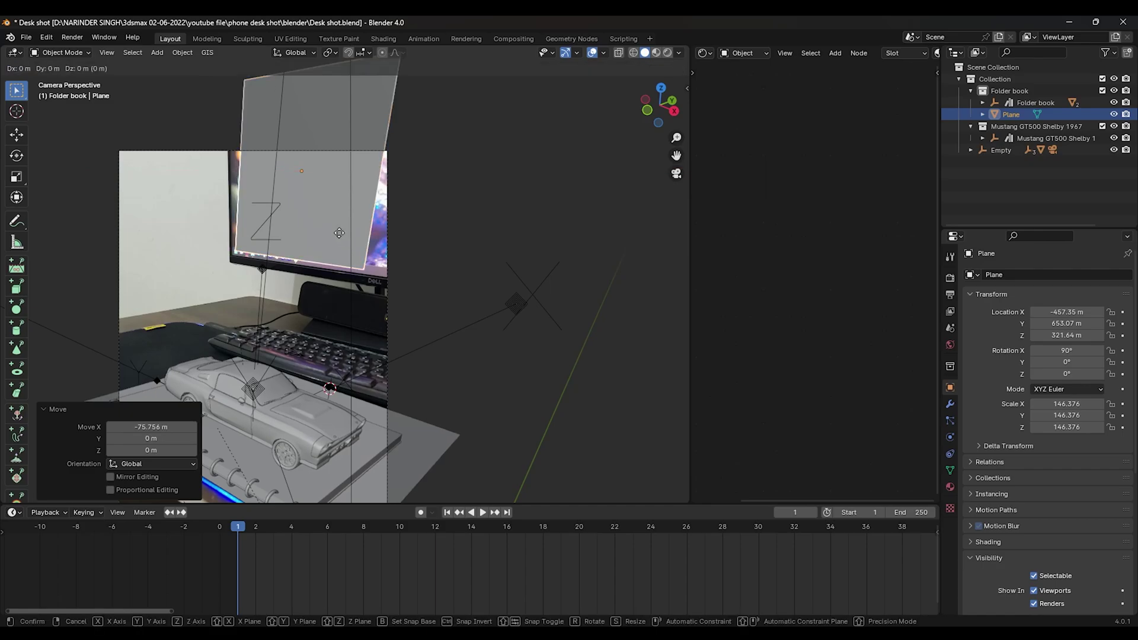
click(340, 239)
scroll(339, 267, down, 2)
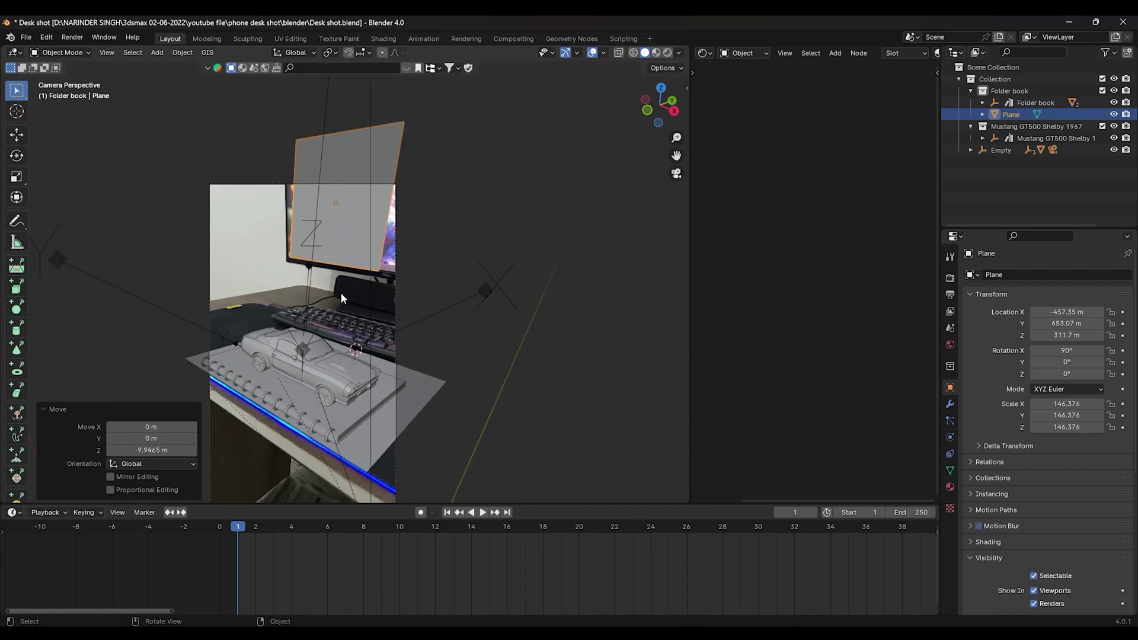
- In Edit Mode, slide the plane's top edge down
key(Tab)
click(356, 129)
key(g)
key(g)
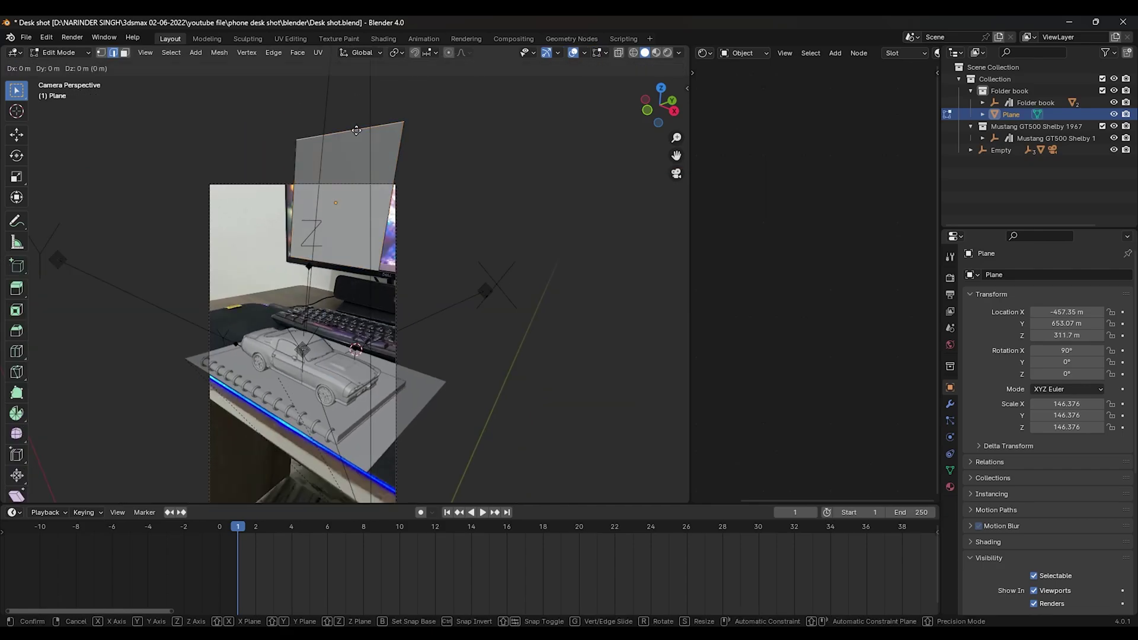
click(342, 146)
scroll(391, 225, up, 1)
- Pull the plane's right edge 70.872 m along X to widen it, then leave Edit Mode
click(398, 226)
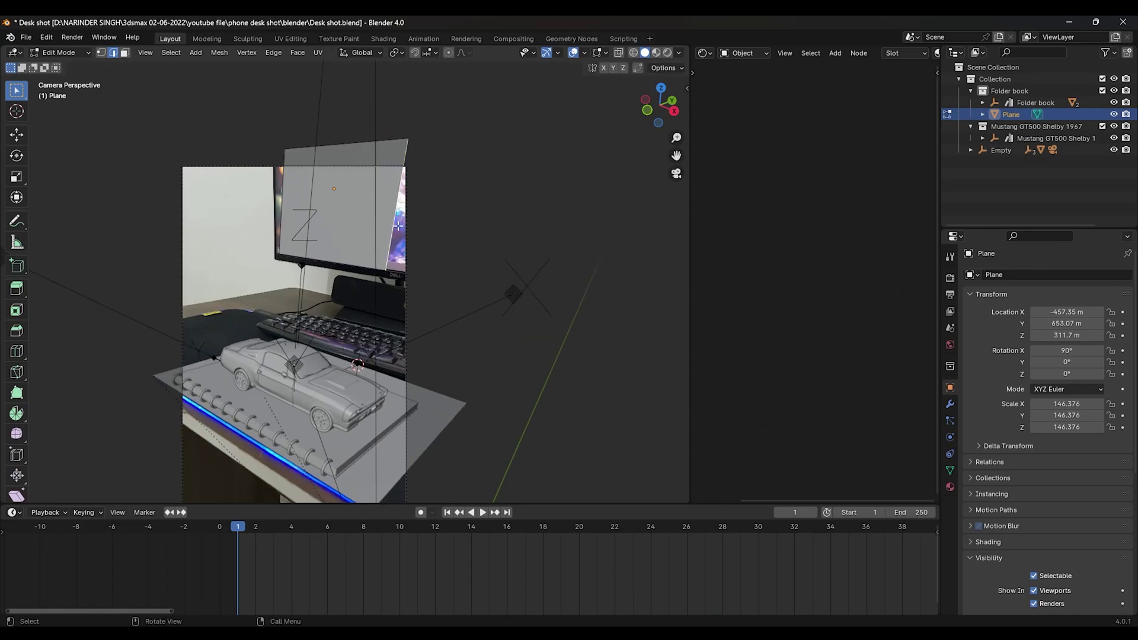
key(g)
key(x)
key(Return)
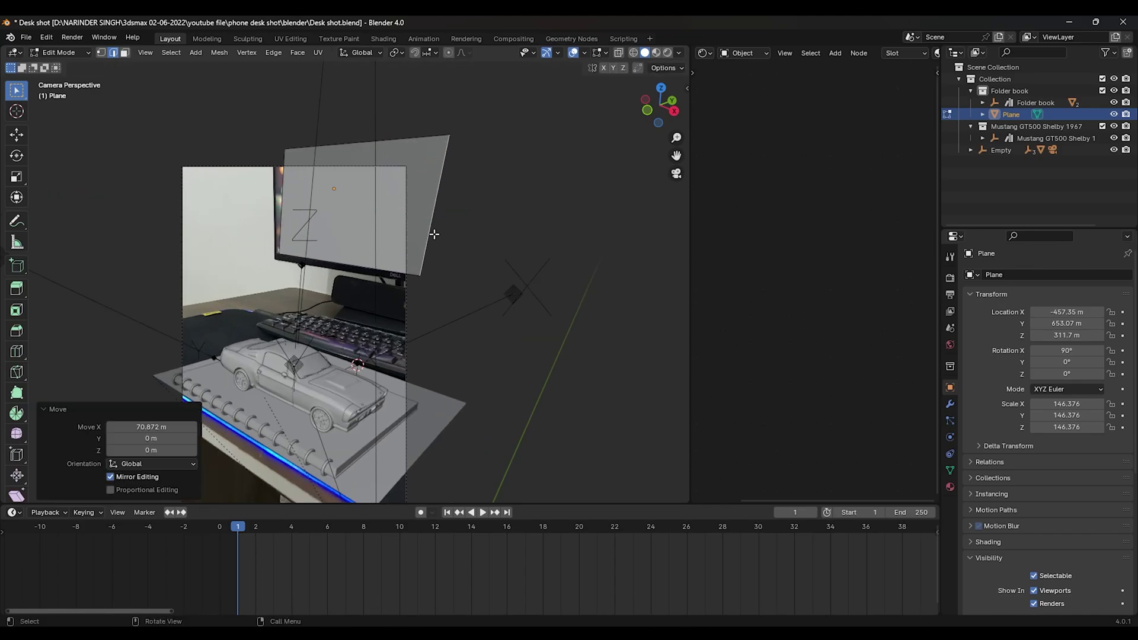
key(Tab)
scroll(364, 259, up, 3)
scroll(345, 243, down, 3)
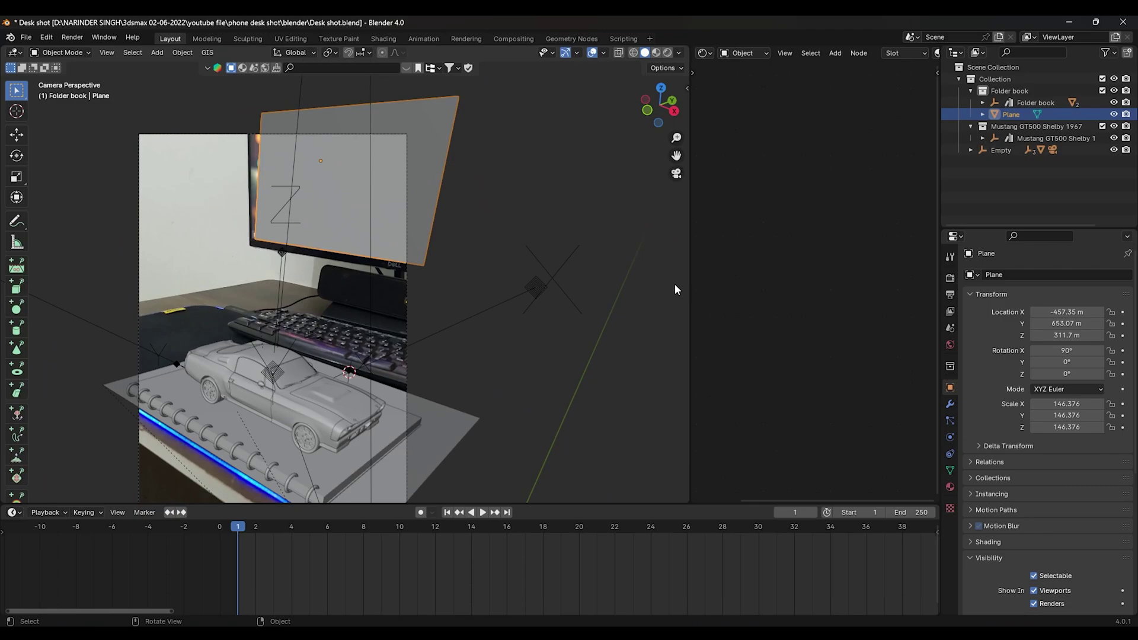
- Widen the Shader Editor, give the plane a new material, and save
drag(690, 284, 572, 286)
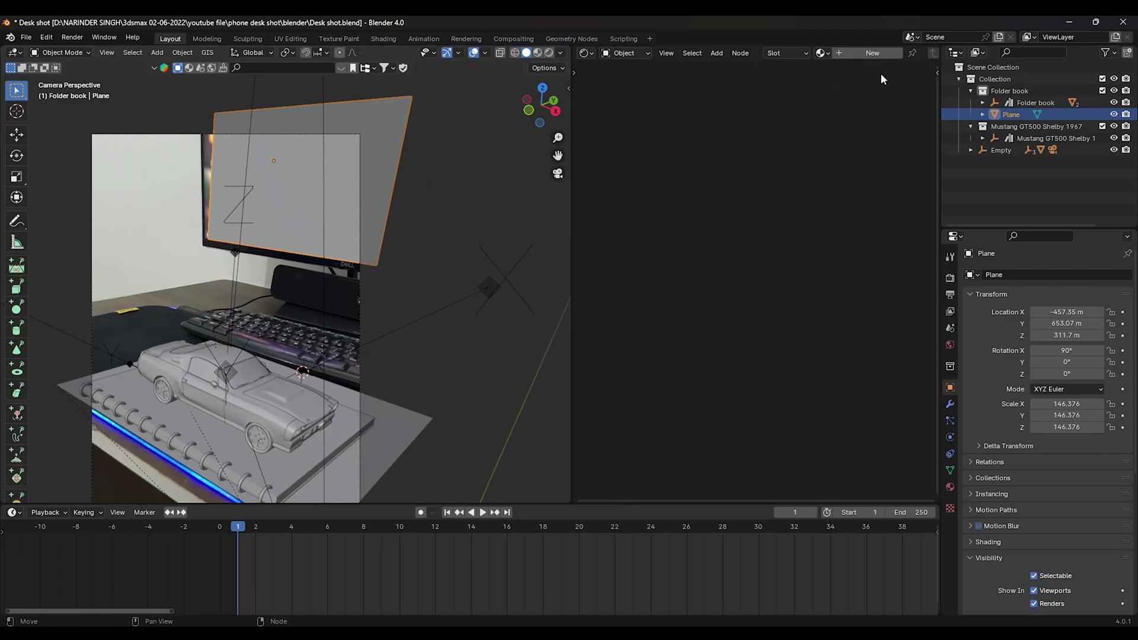
click(873, 53)
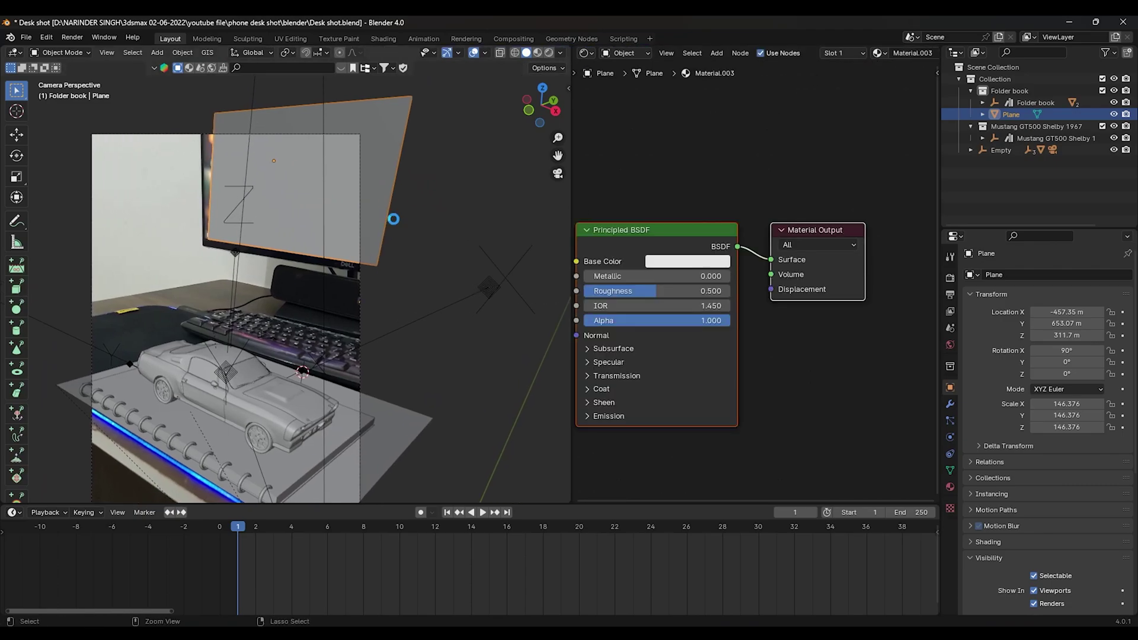
key(ctrl+s)
- Move the Plane out of Folder book, then hide the Mustang and Folder book collections
click(1115, 127)
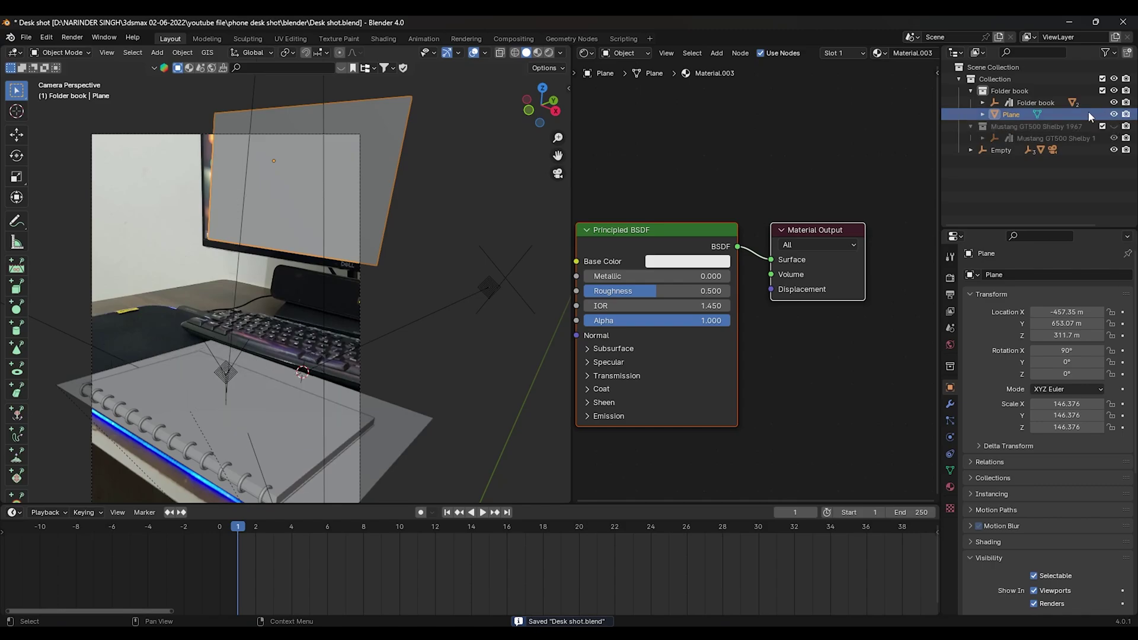
click(1114, 91)
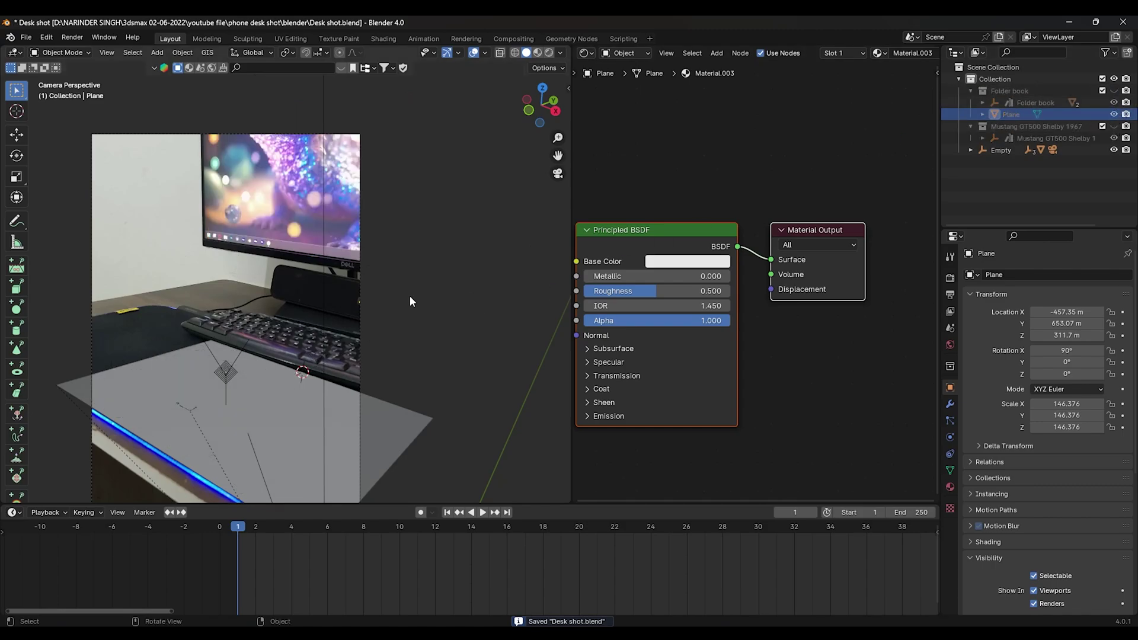
key(ctrl+z)
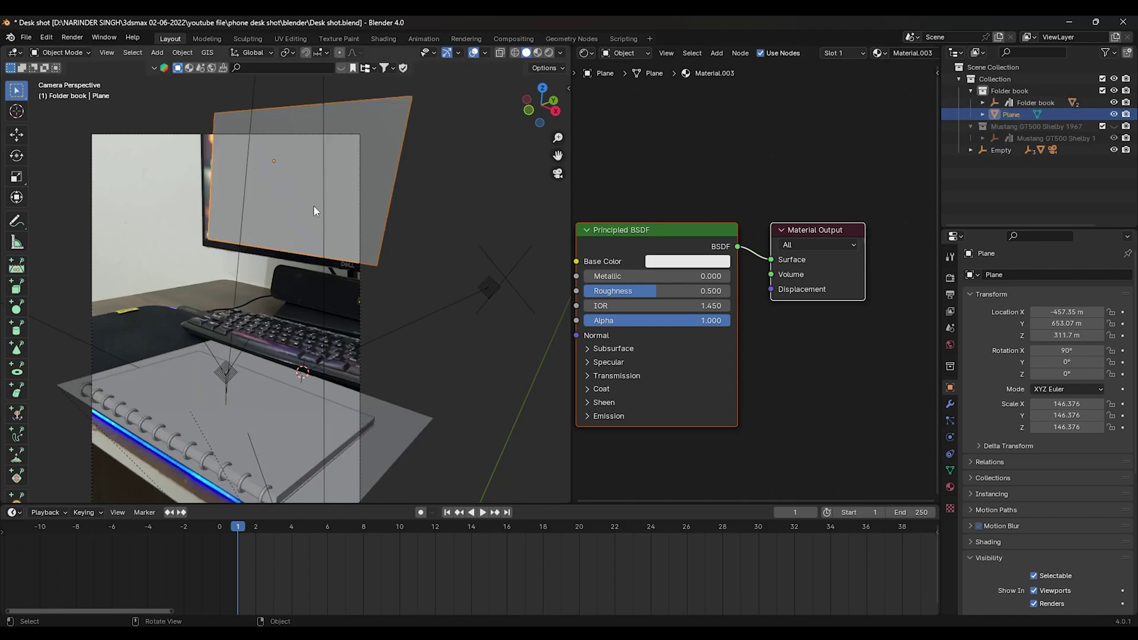
scroll(307, 263, up, 1)
key(ctrl+s)
scroll(308, 263, up, 1)
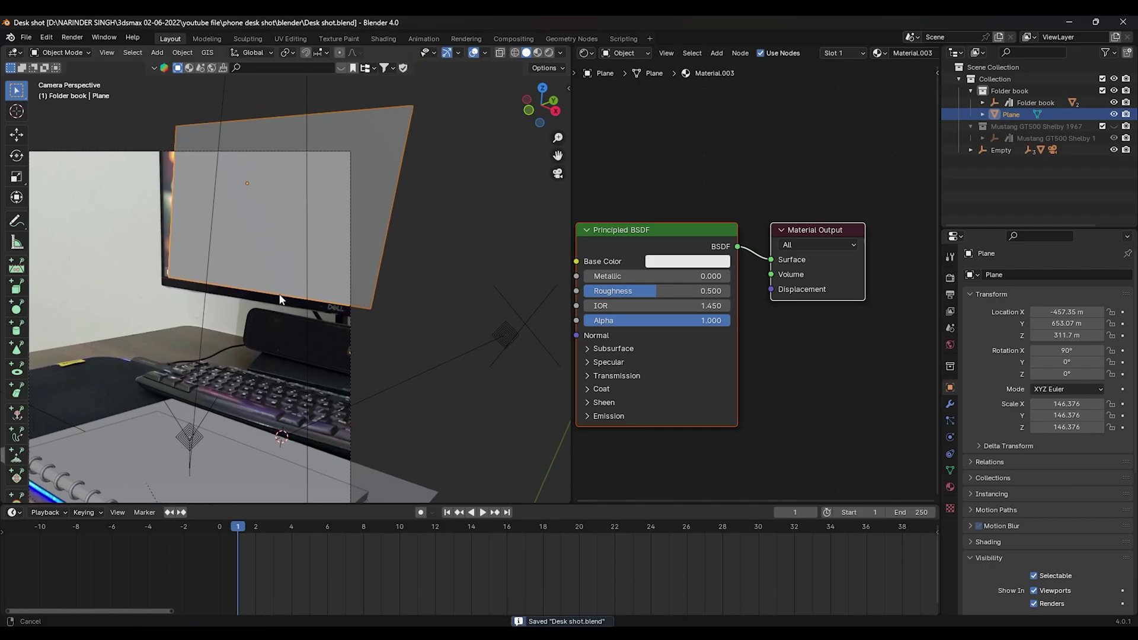
drag(1011, 115, 993, 67)
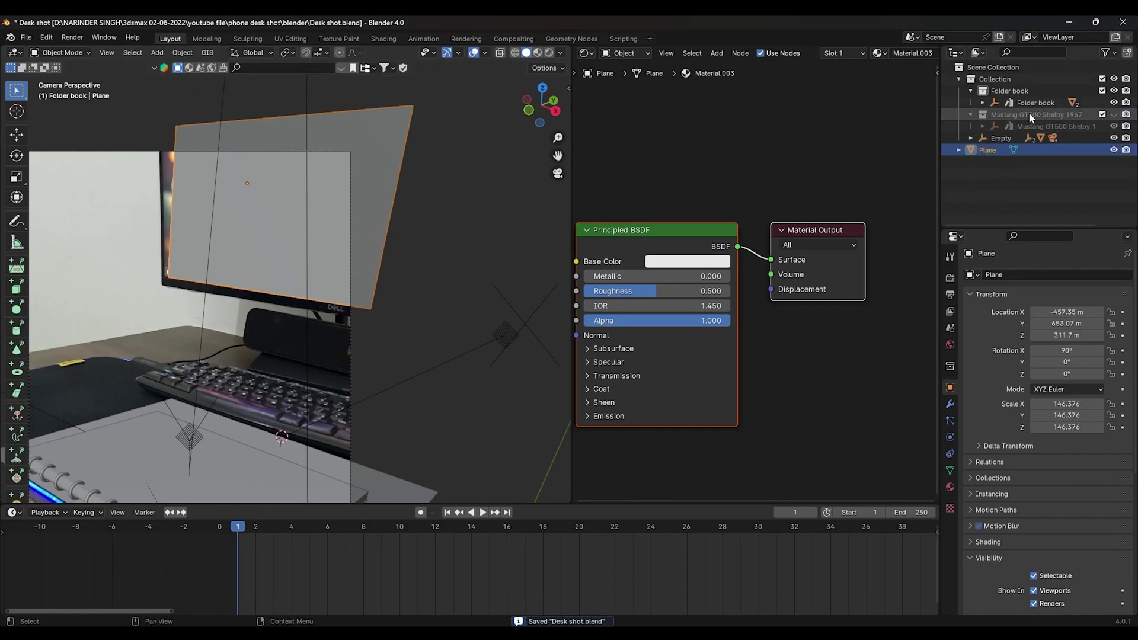
click(1115, 91)
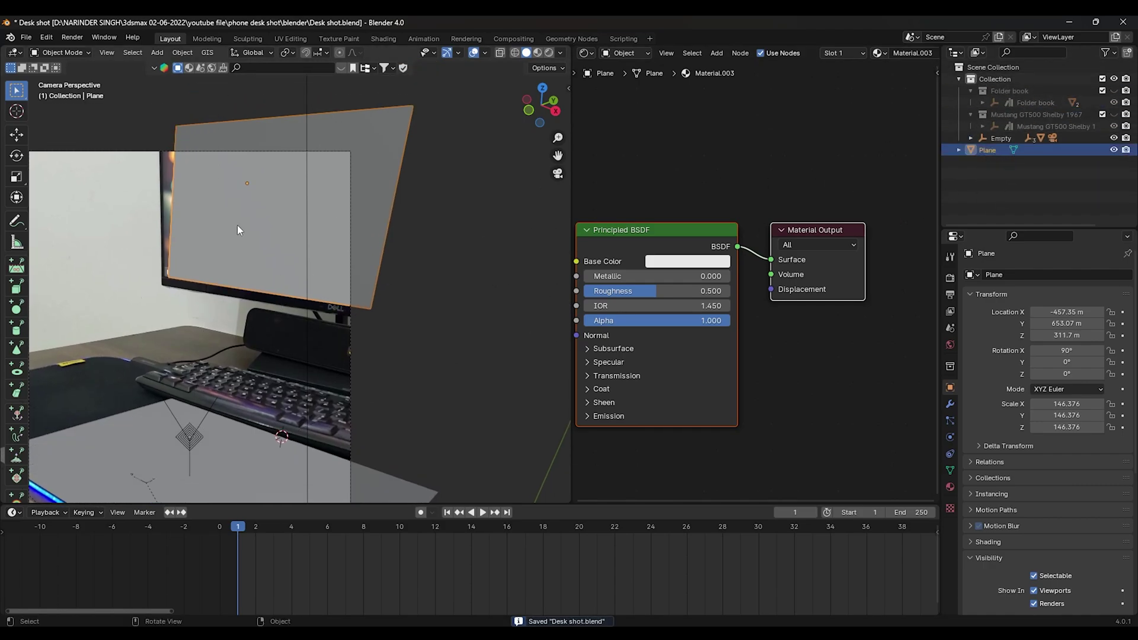
scroll(229, 222, down, 2)
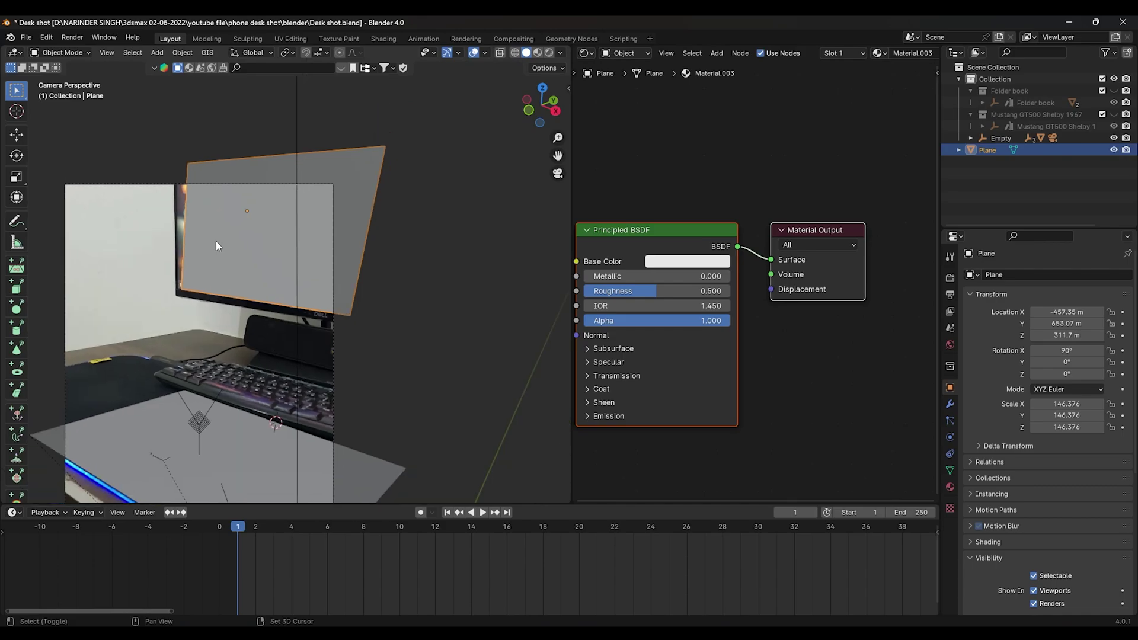
- In rendered shading, link the Video 1_V1 (0-00-00-00).jpg image texture to Base Color
click(549, 53)
scroll(708, 186, down, 1)
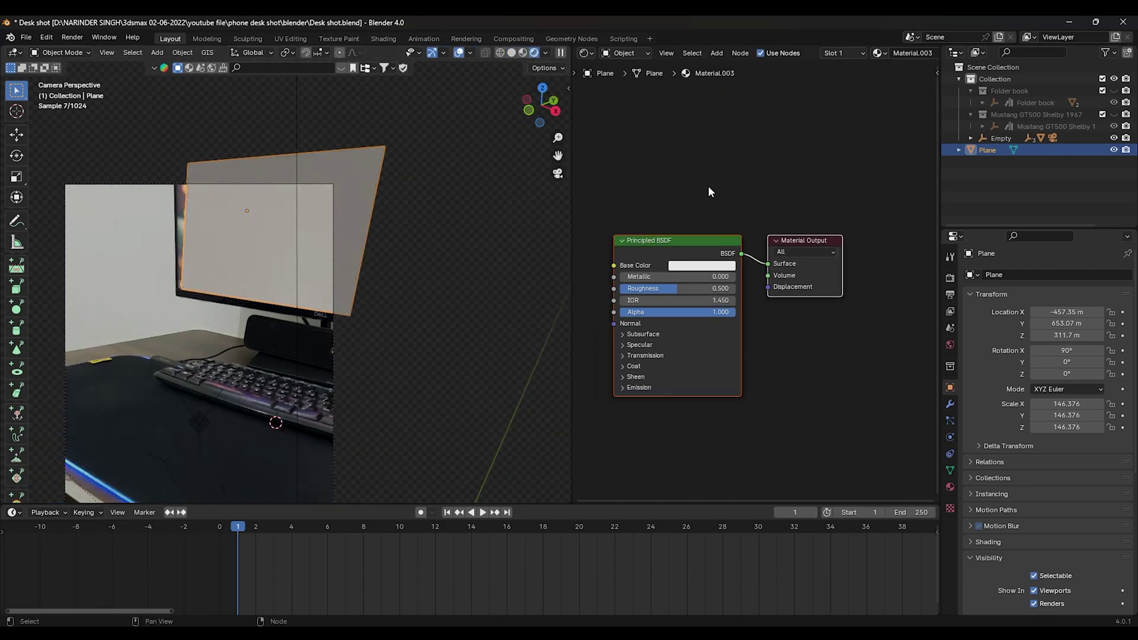
middle_drag(708, 186, 752, 178)
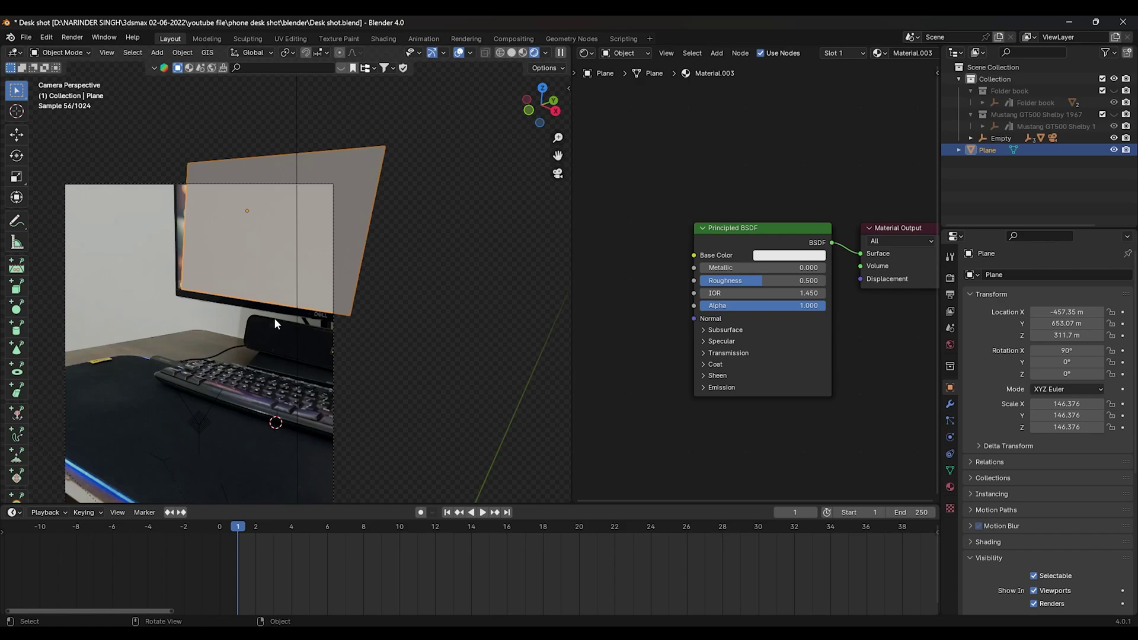
mouse_move(223, 368)
shift+middle_down()
mouse_move(275, 258)
mouse_move(183, 339)
shift+middle_up()
scroll(192, 338, down, 1)
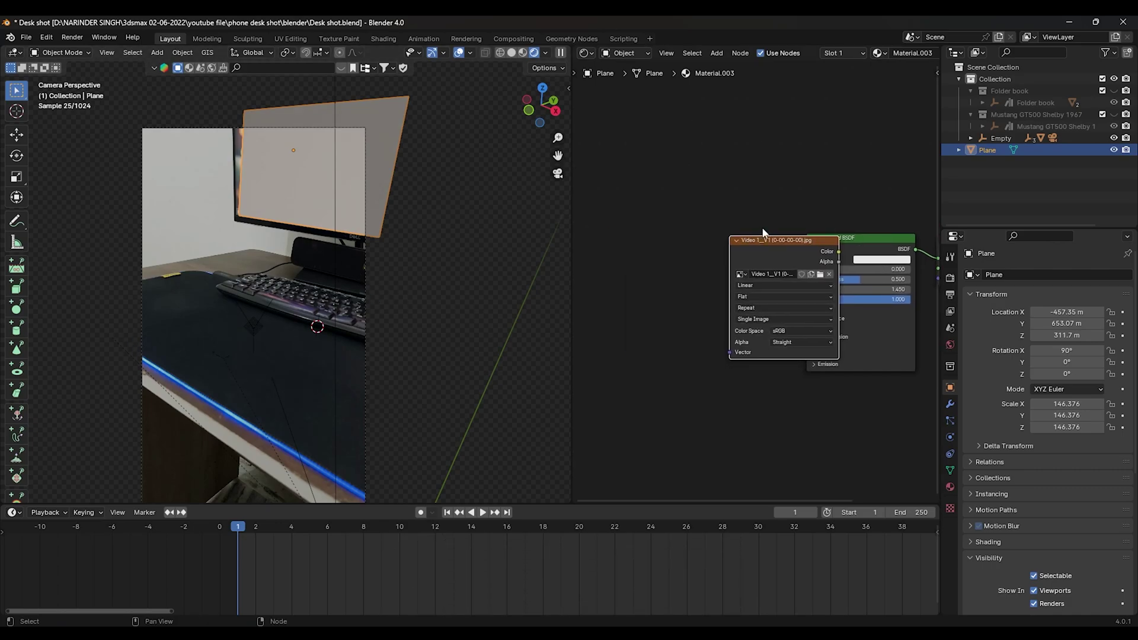
click(763, 247)
drag(728, 261, 820, 254)
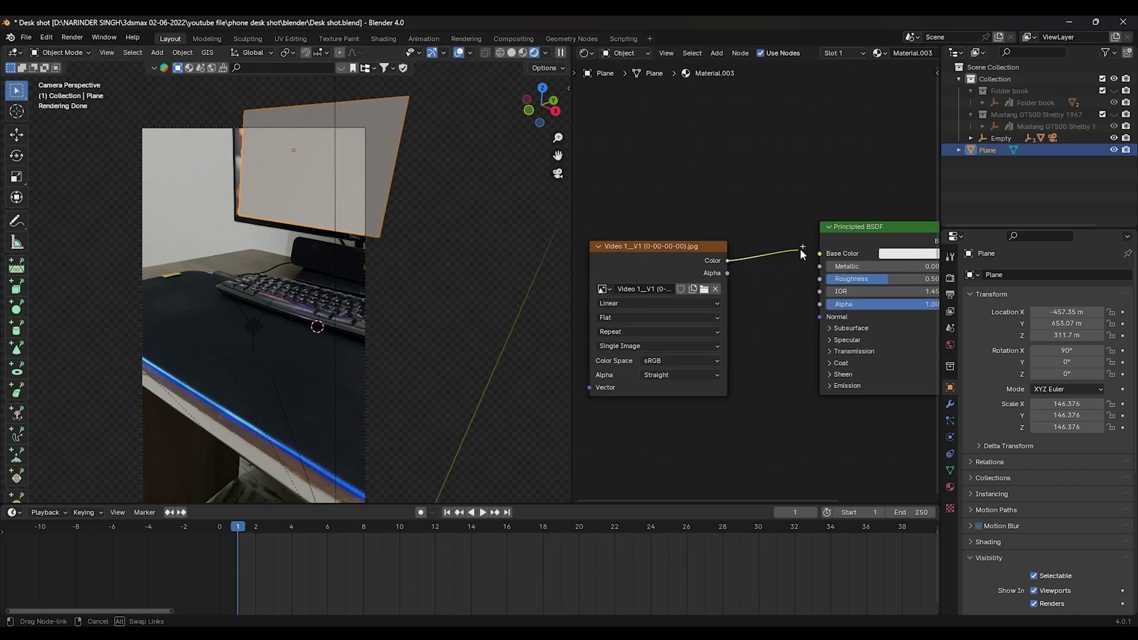
scroll(640, 155, down, 1)
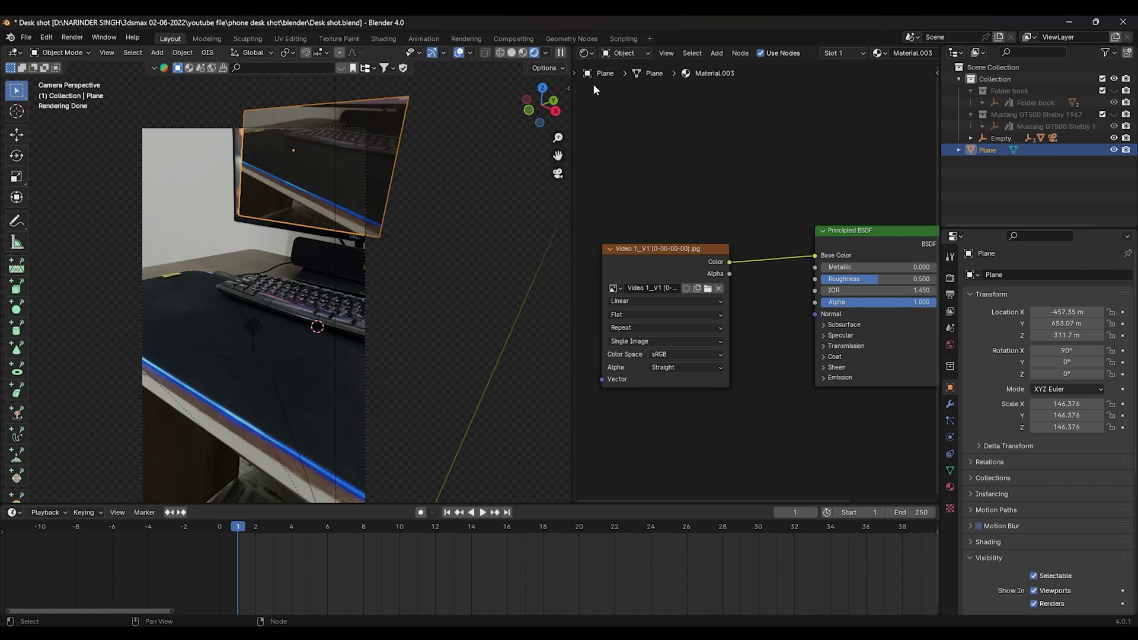
click(585, 53)
- Turn the node area into the UV Editor and select the plane's face in Edit Mode
click(604, 111)
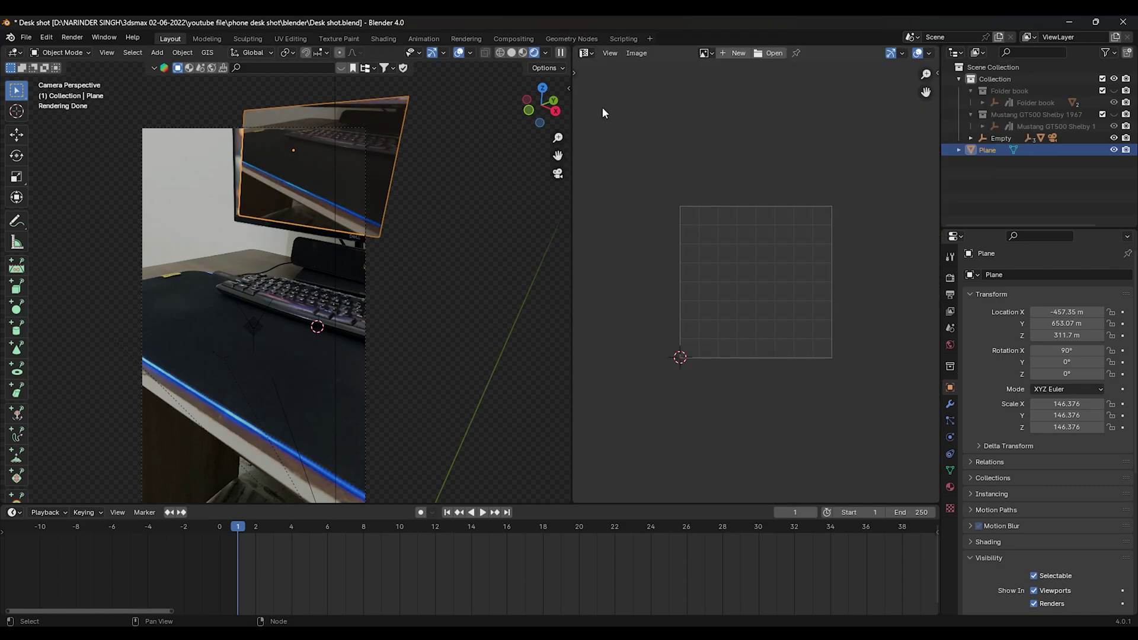
scroll(739, 279, up, 2)
middle_drag(737, 278, 751, 293)
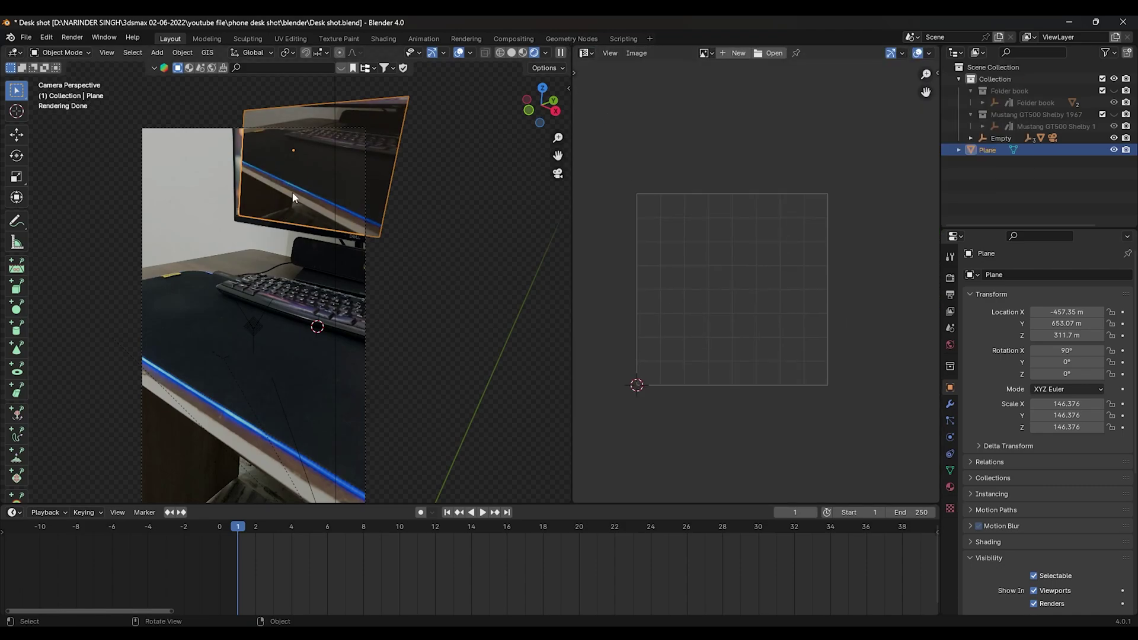
key(Tab)
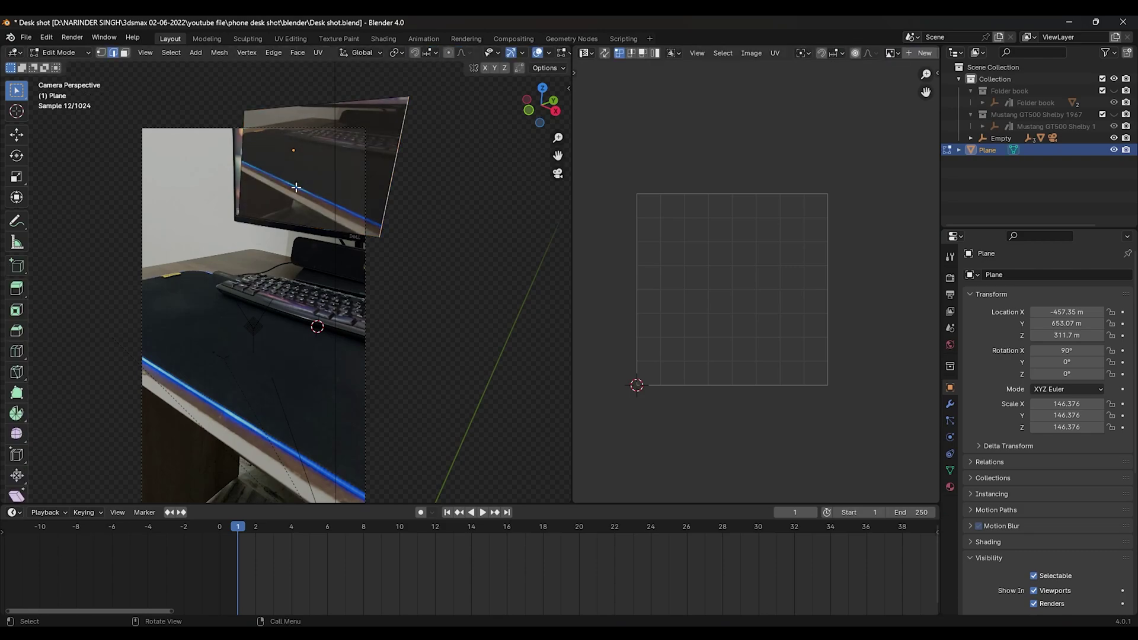
key(a)
scroll(757, 224, down, 3)
scroll(756, 224, down, 3)
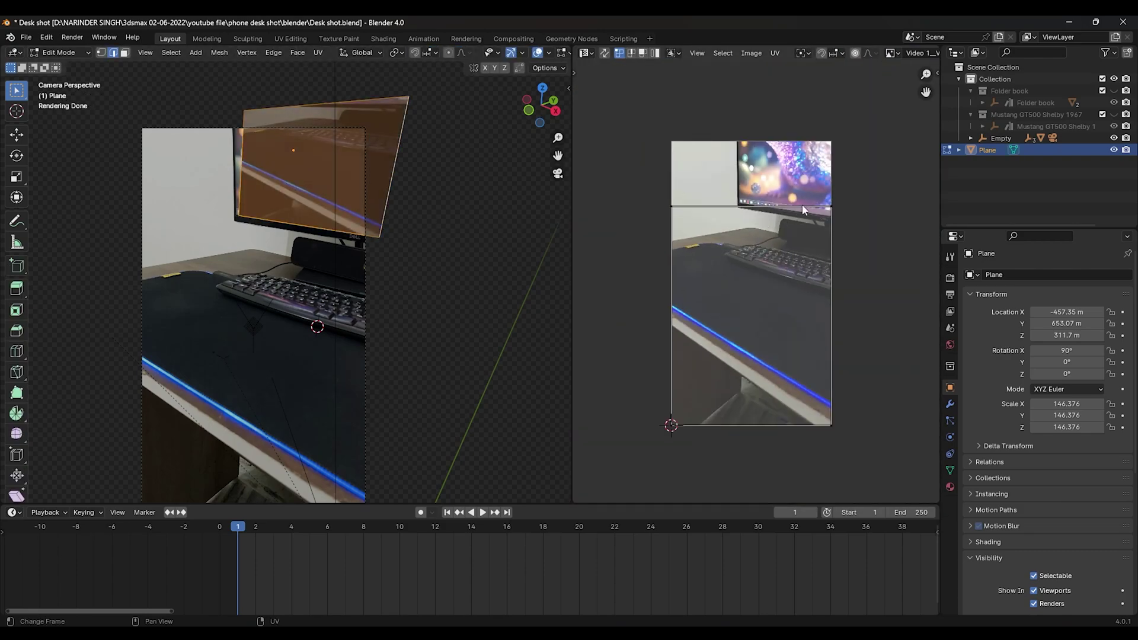
scroll(764, 207, down, 1)
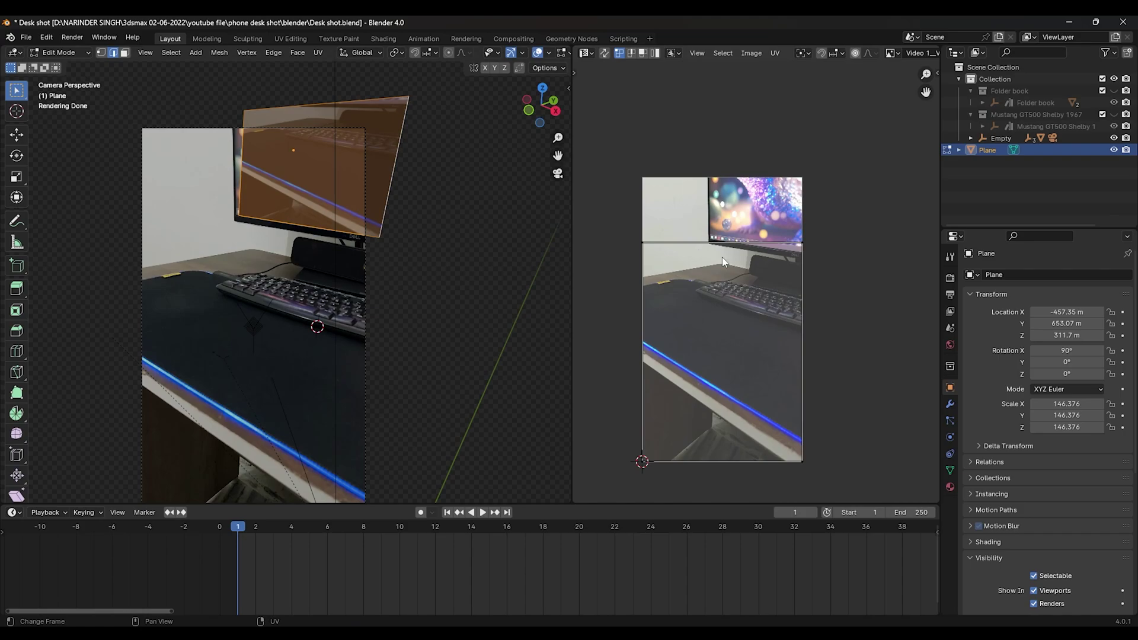
scroll(723, 262, up, 2)
shift+middle_drag(347, 229, 374, 231)
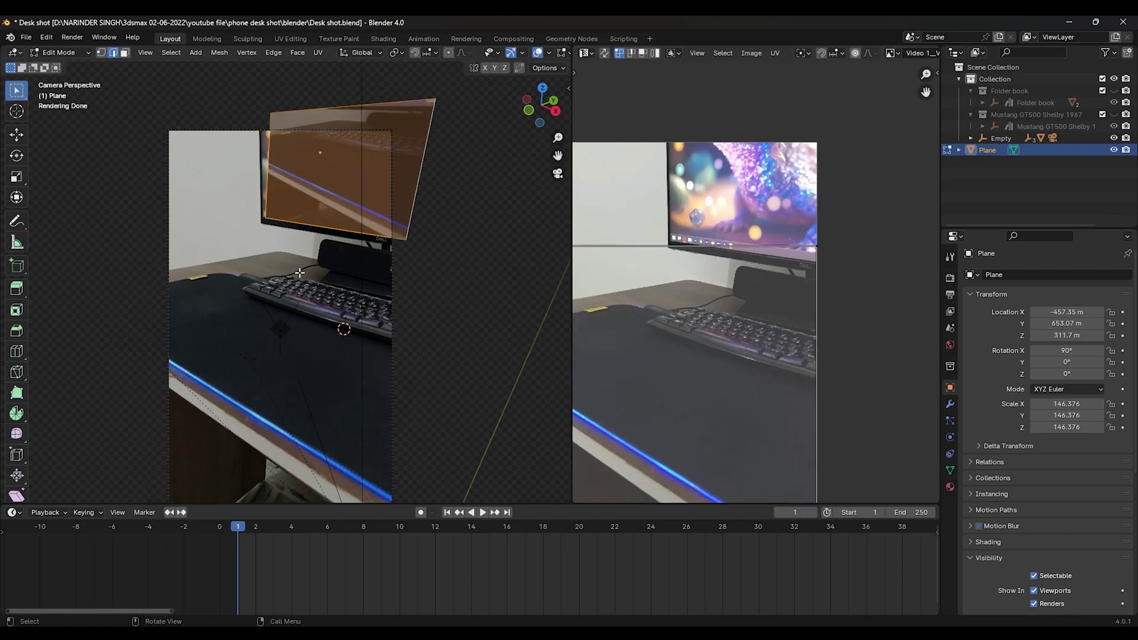
- Project the plane's UVs from the camera view
key(u)
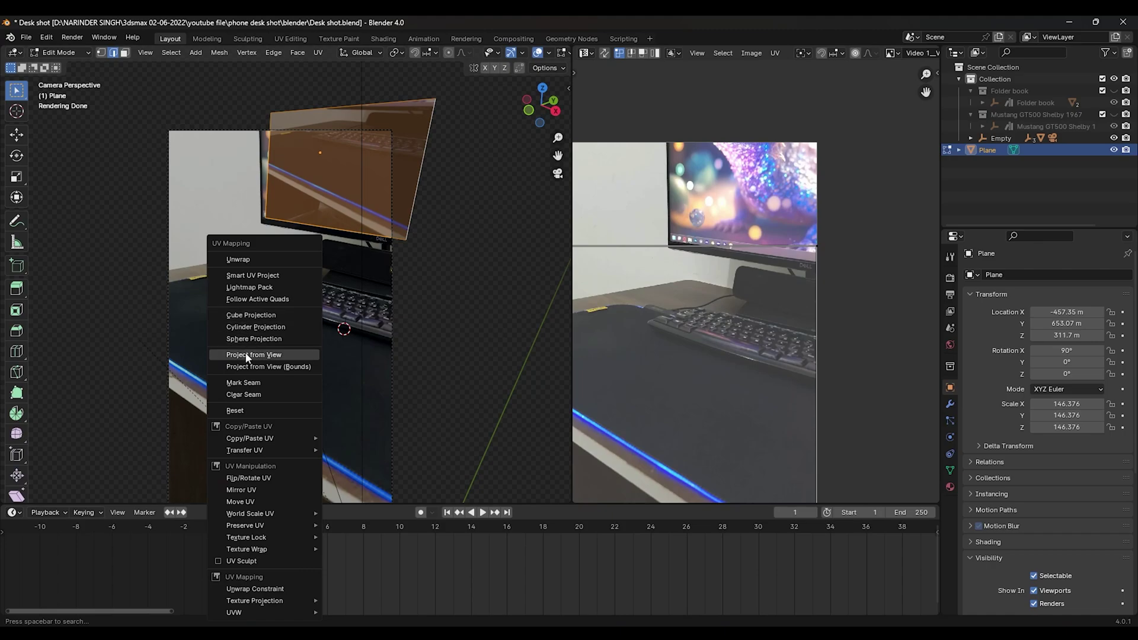
click(275, 355)
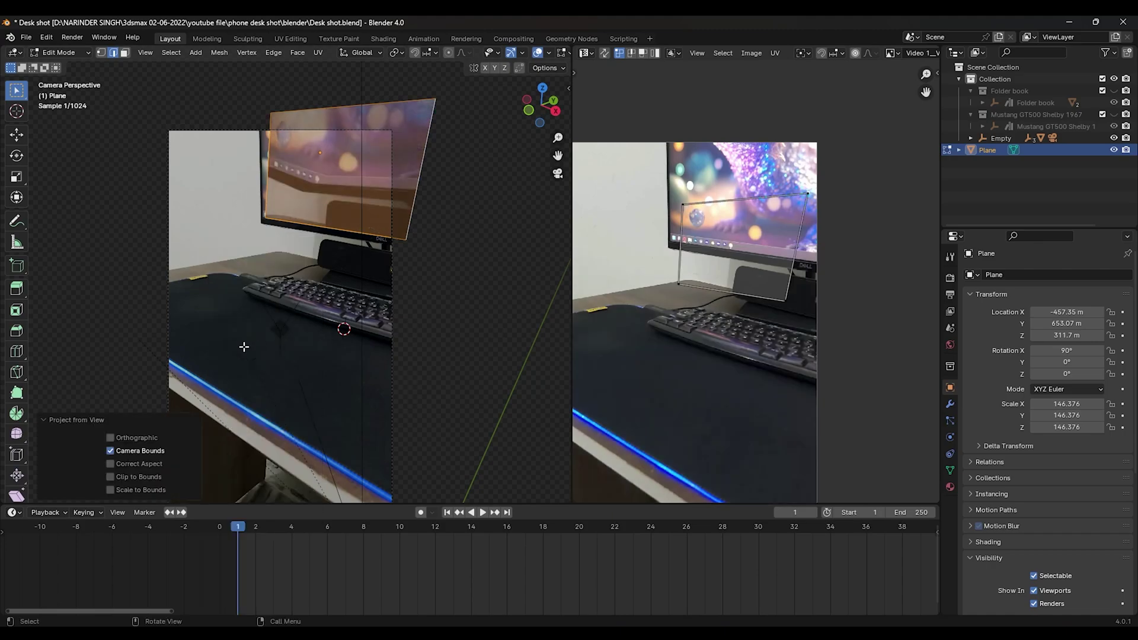
scroll(304, 190, up, 2)
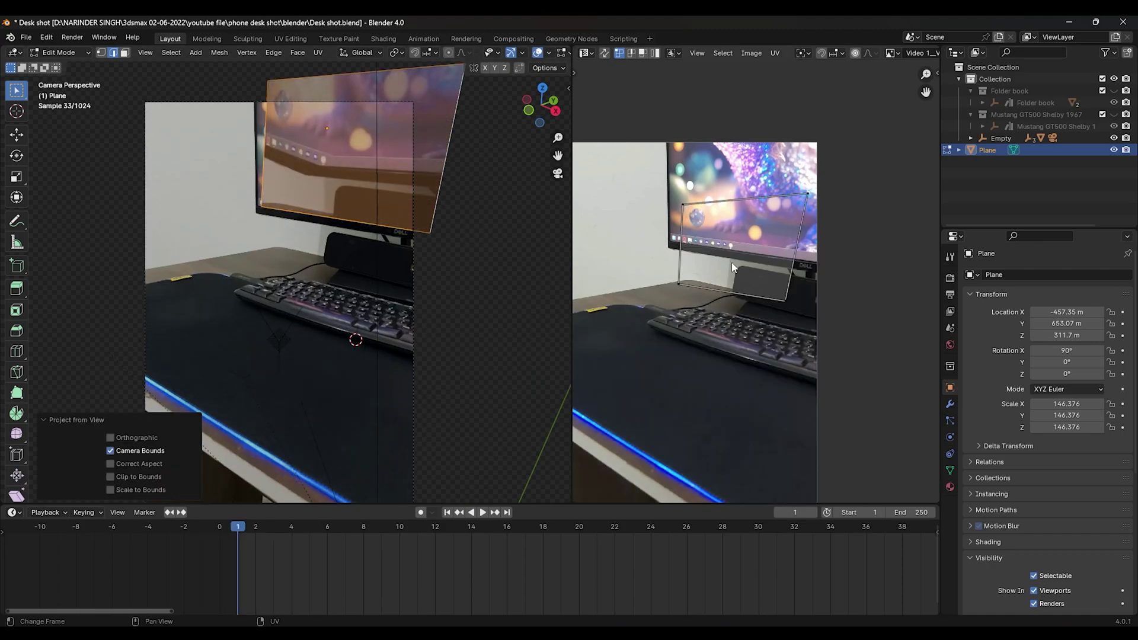
- Move and scale the UV face over the monitor screen, then return to Object Mode
click(729, 225)
key(g)
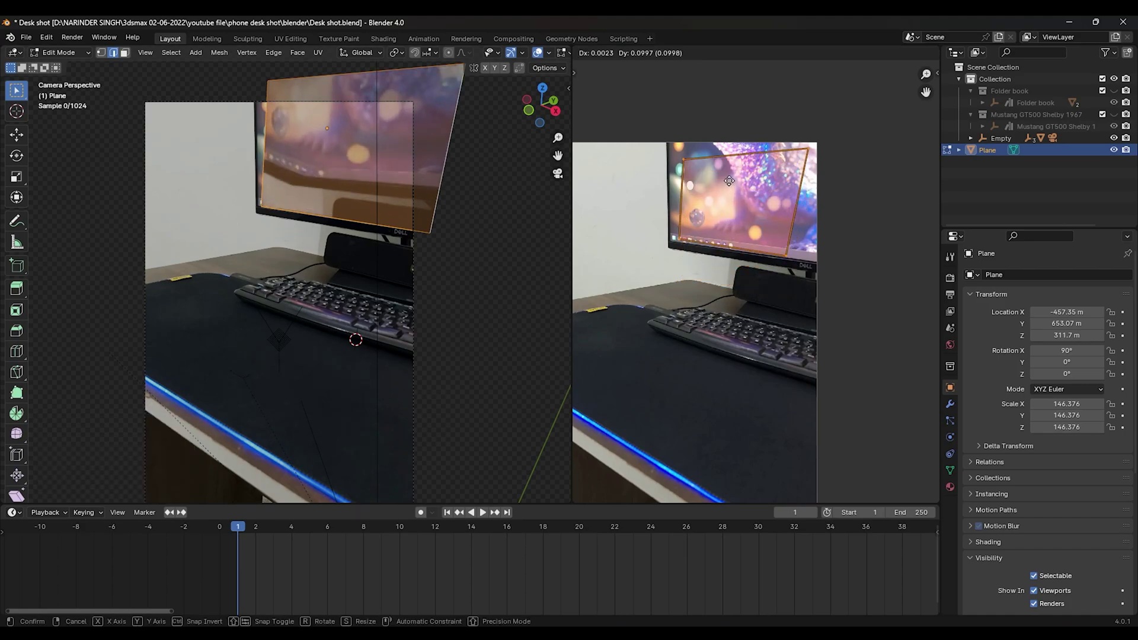
click(728, 177)
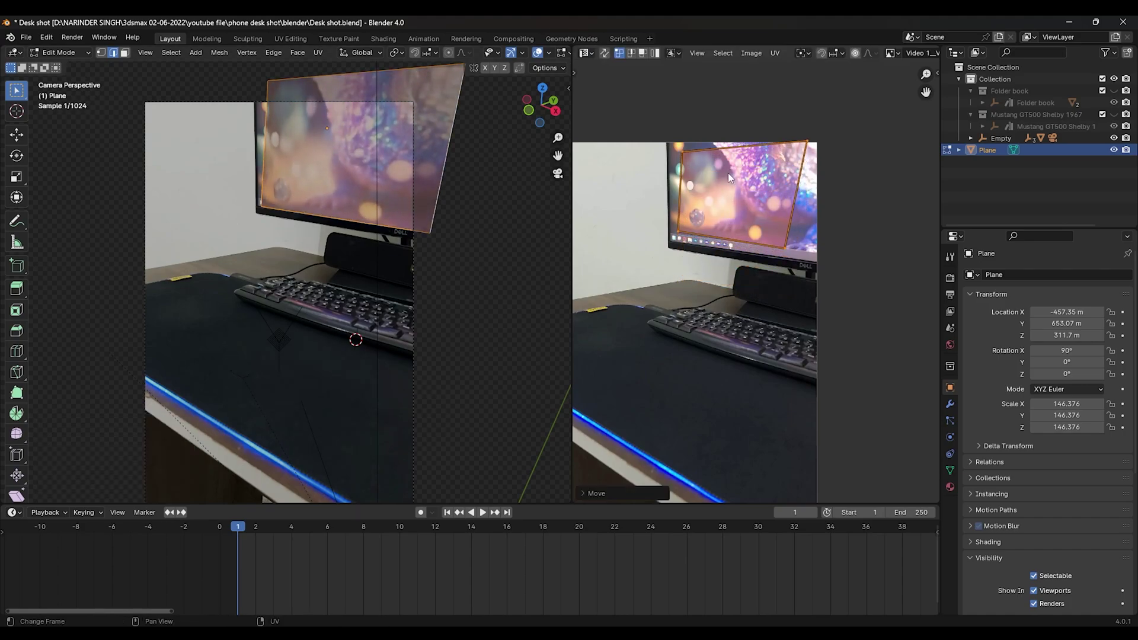
key(s)
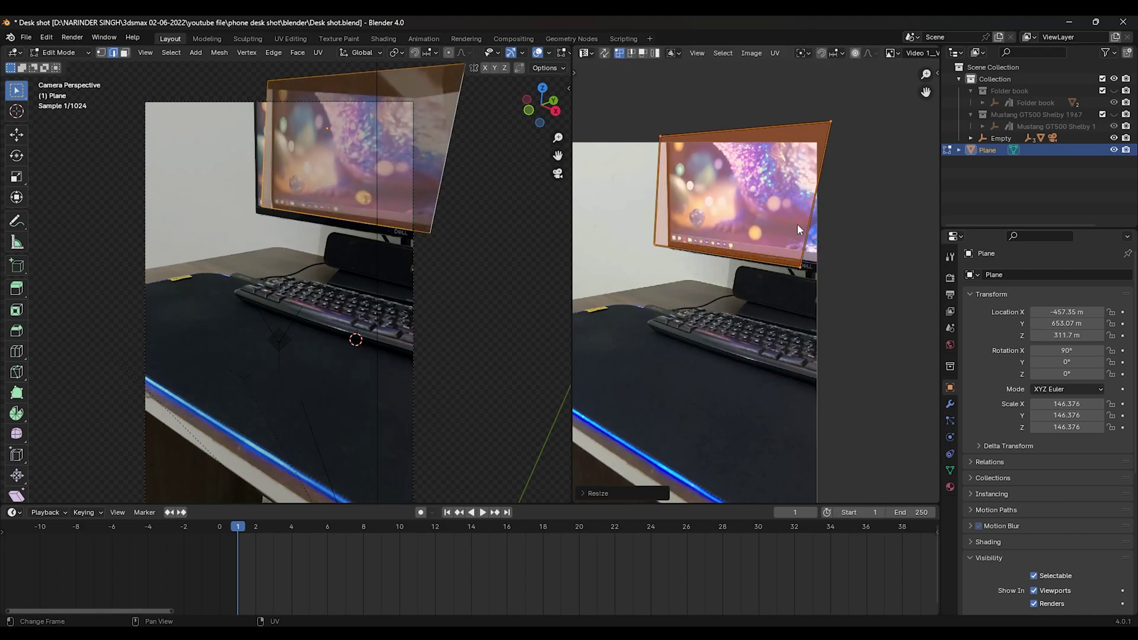
key(g)
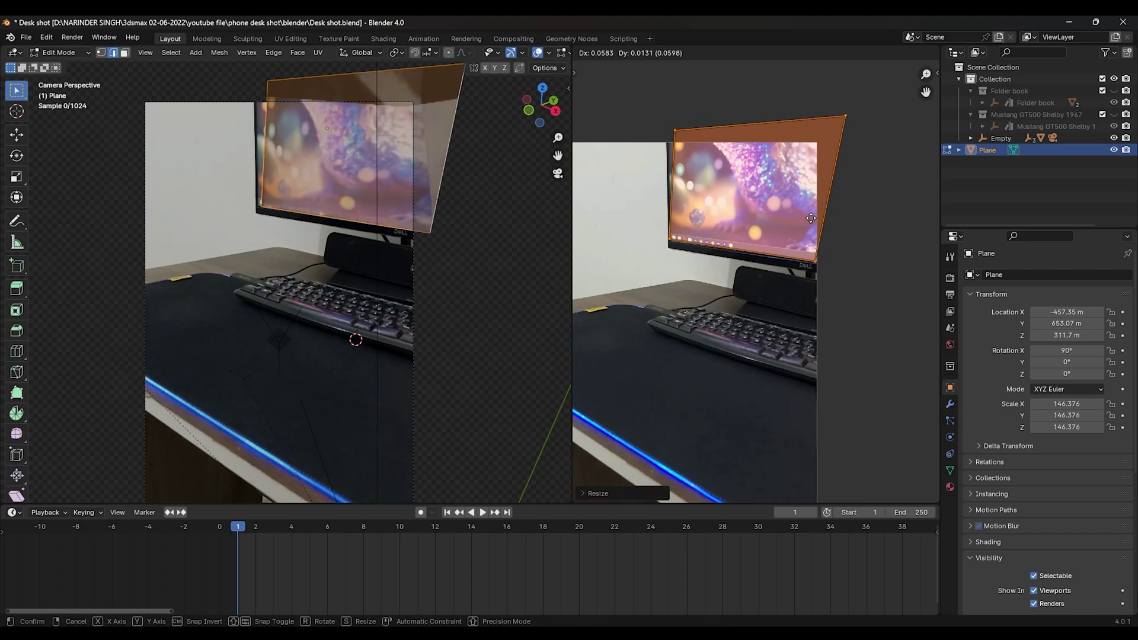
click(809, 222)
key(Tab)
scroll(318, 216, down, 2)
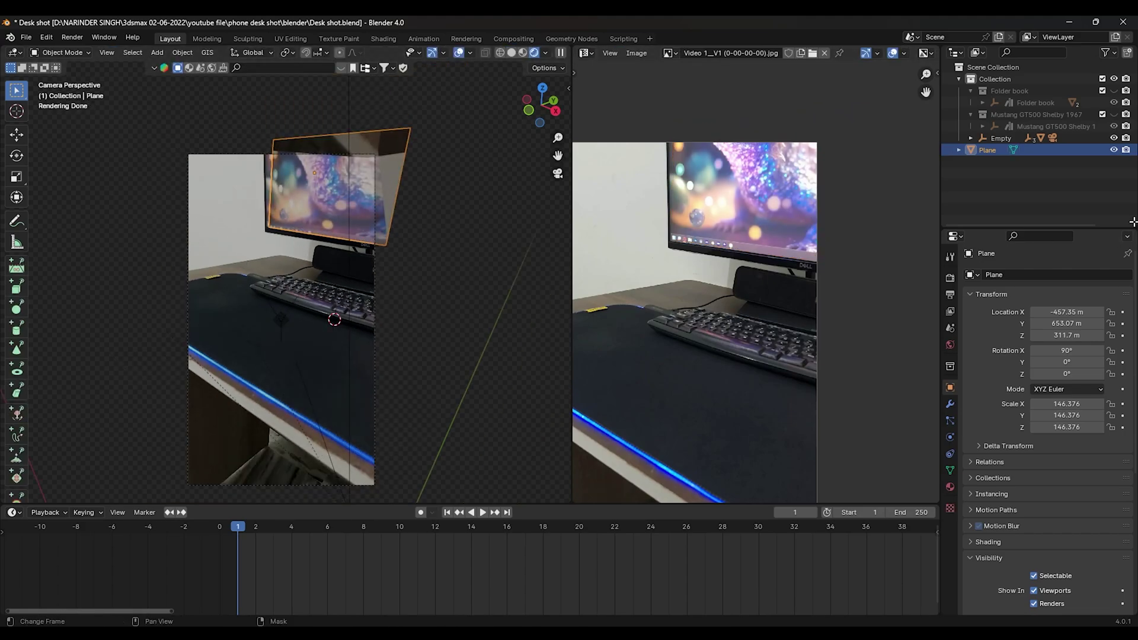
- Unhide the Mustang GT500 Shelby 1967 and Folder book collections in the Outliner
click(1114, 114)
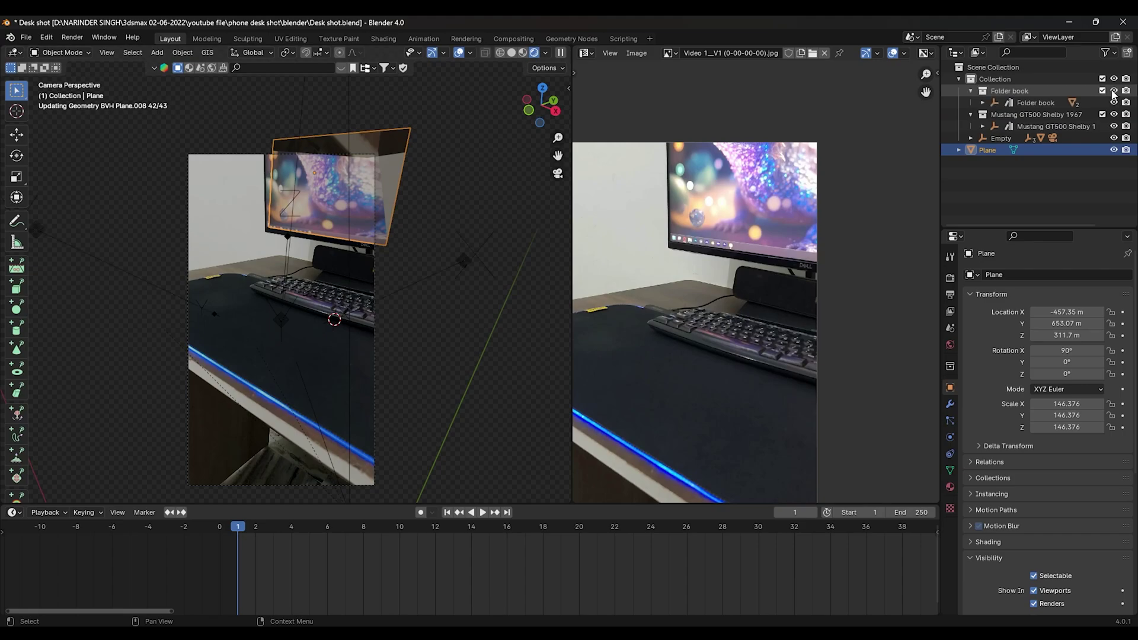
click(1114, 92)
scroll(338, 385, up, 1)
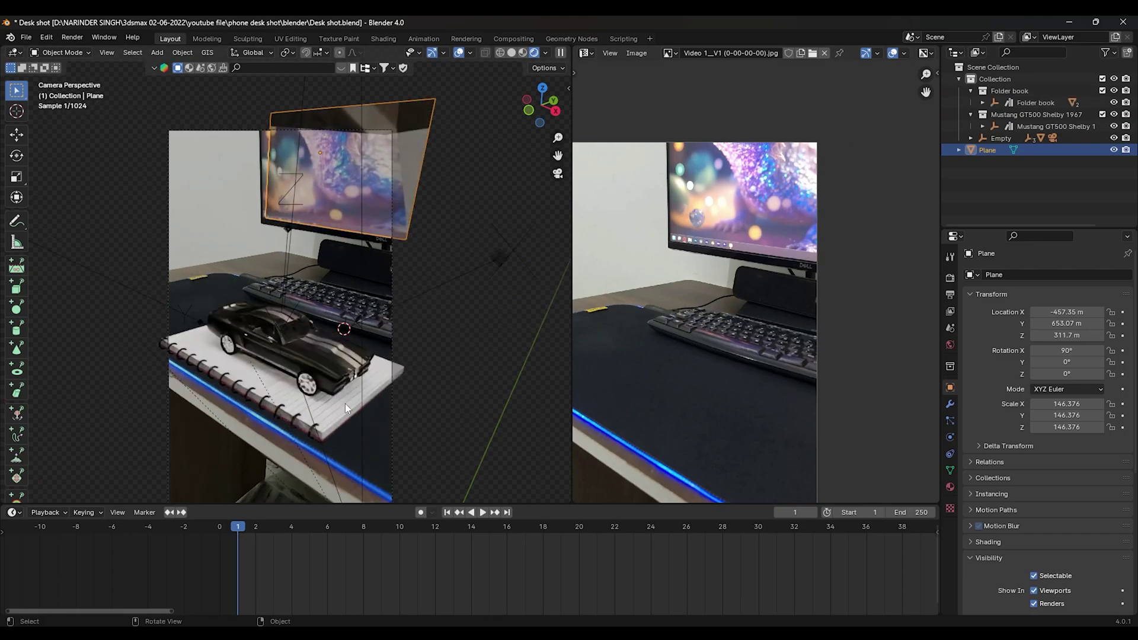
scroll(338, 412, up, 1)
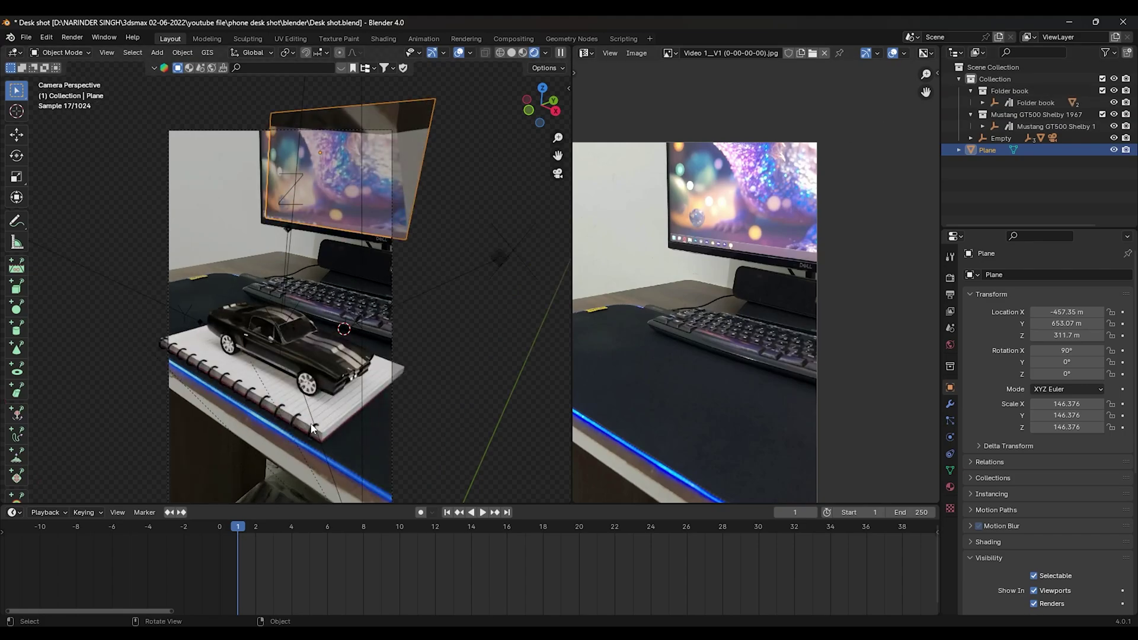
scroll(324, 421, up, 3)
scroll(321, 404, down, 1)
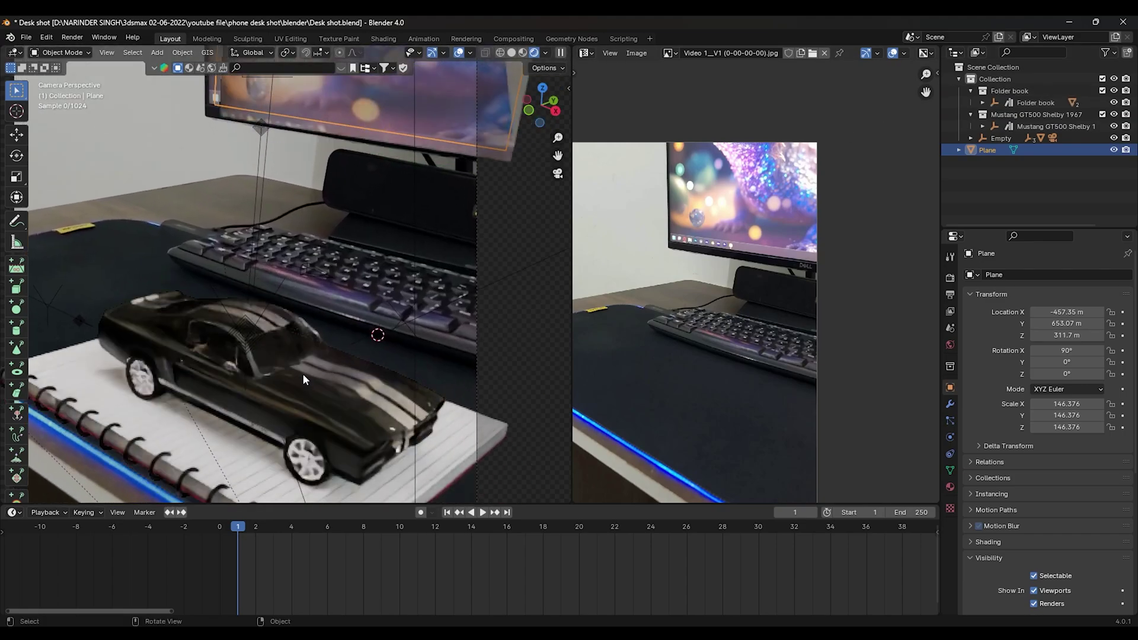
scroll(304, 380, up, 2)
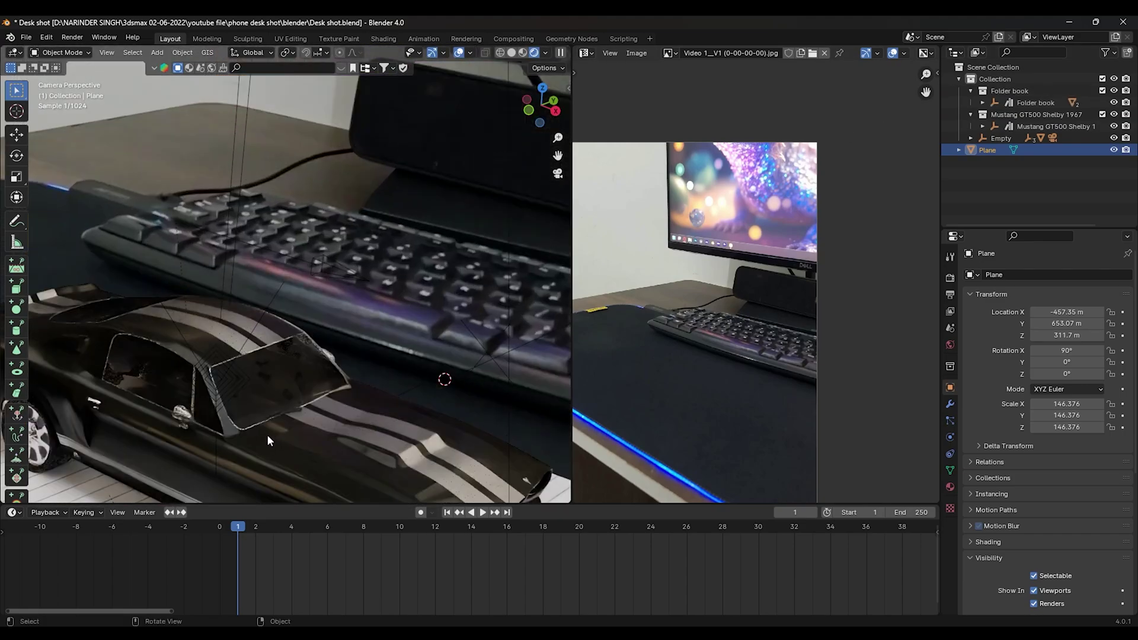
- Hide the backdrop plane with H and restore it with Alt+H
key(h)
key(alt+h)
scroll(291, 347, down, 3)
scroll(292, 351, down, 2)
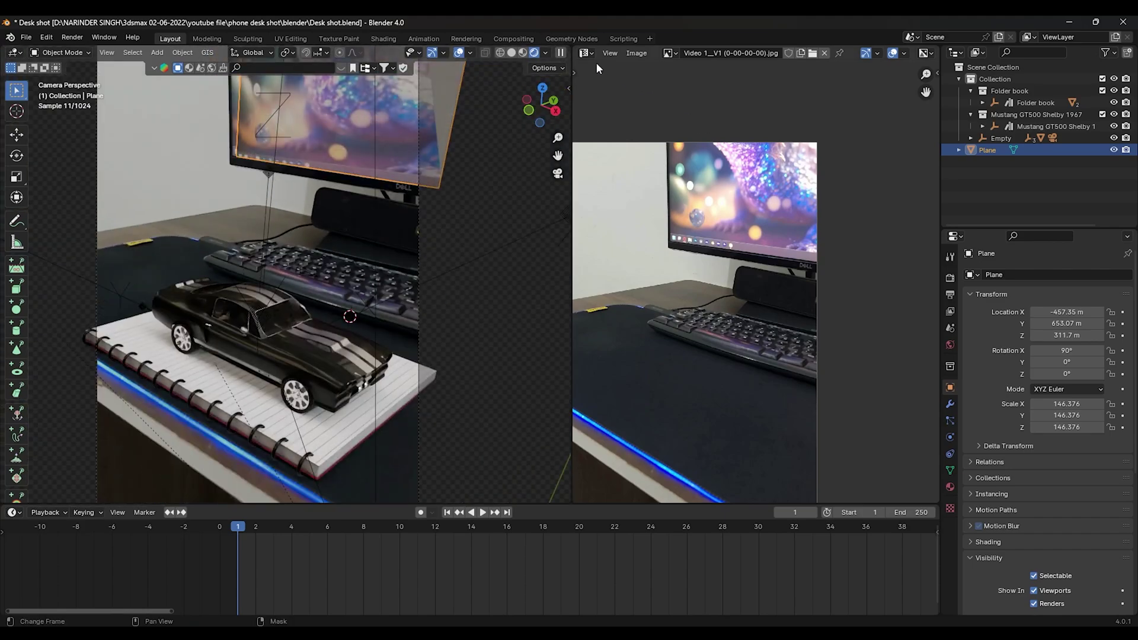
click(587, 52)
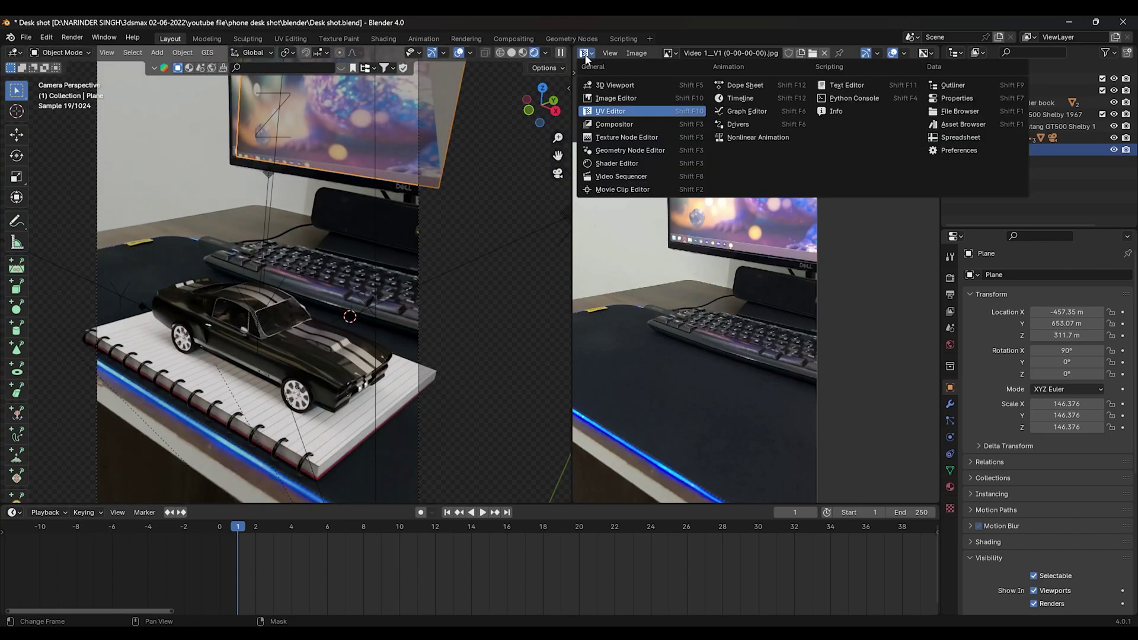
- Connect the Plane material's video image colour into the Principled BSDF Emission Color
click(608, 163)
scroll(768, 369, down, 2)
scroll(771, 389, up, 2)
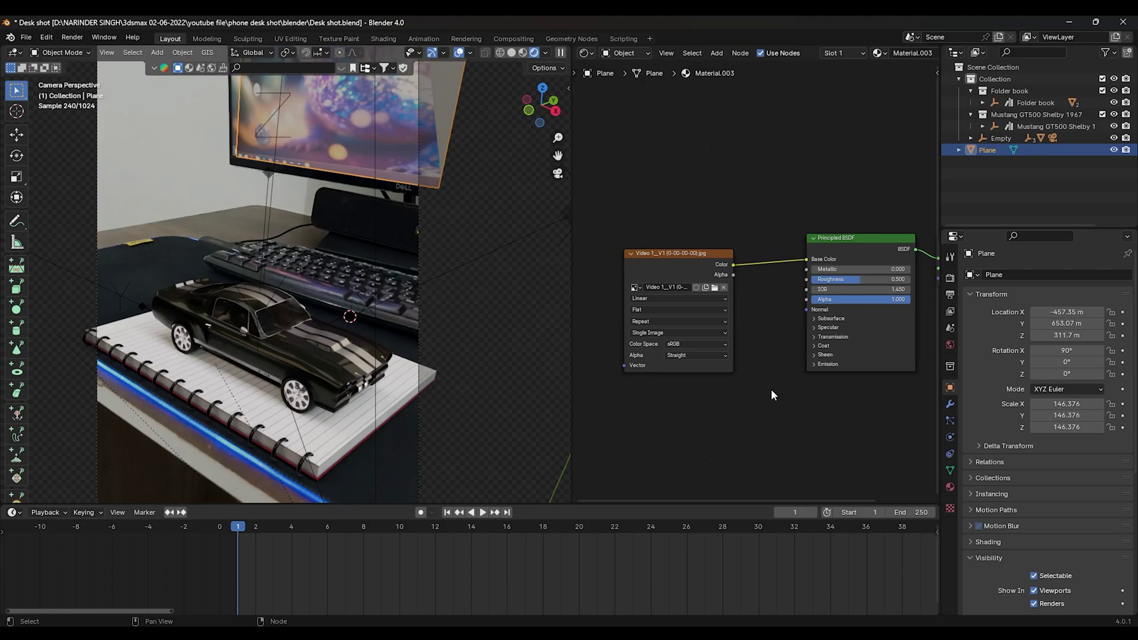
scroll(770, 363, up, 2)
click(811, 319)
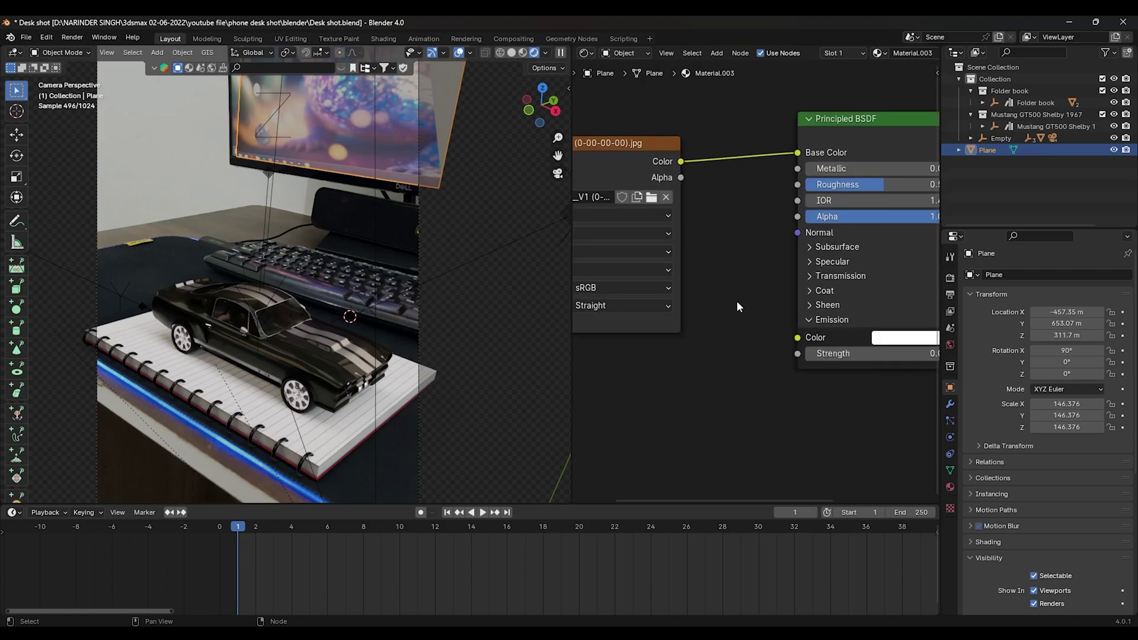
drag(681, 161, 797, 337)
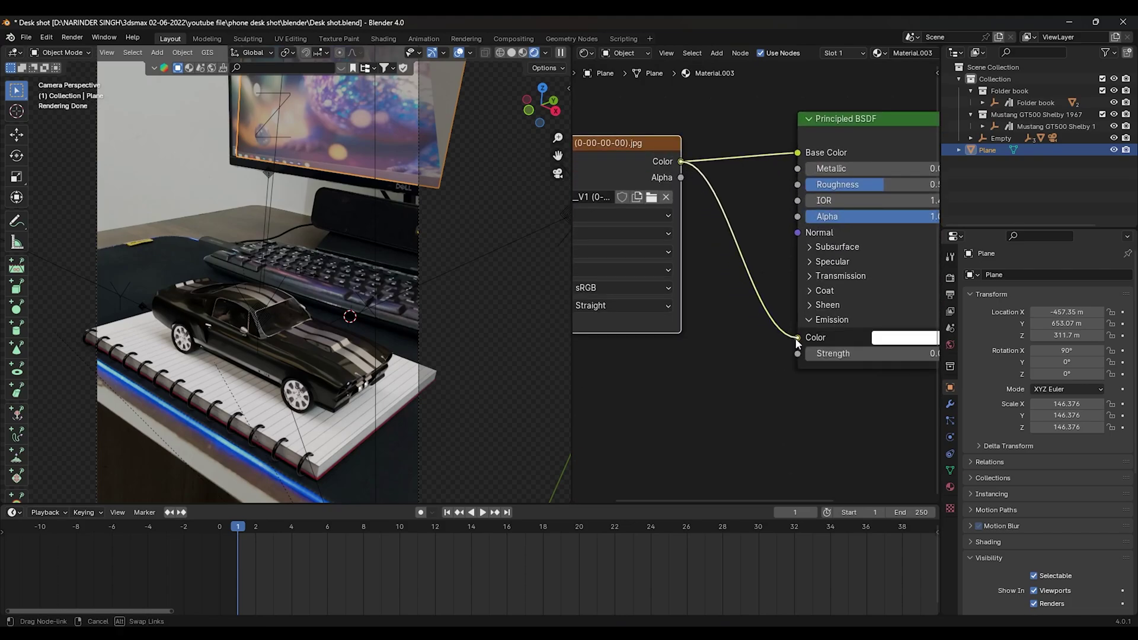
middle_drag(734, 372, 666, 395)
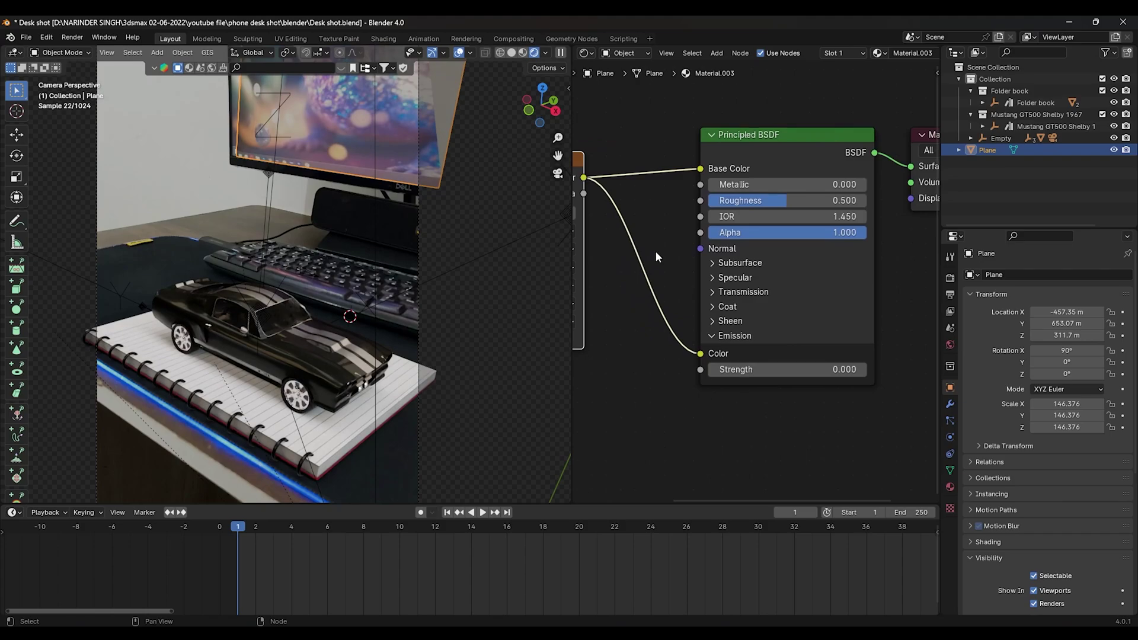
- Set the Principled BSDF Emission Strength to 1.5
click(819, 369)
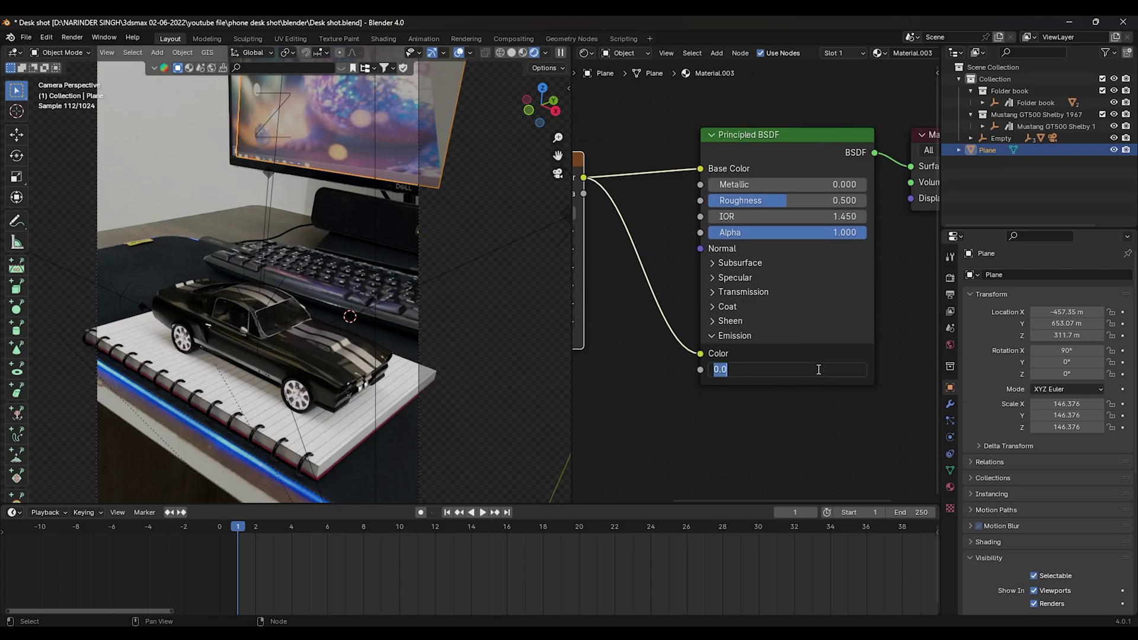
text(1)
key(Return)
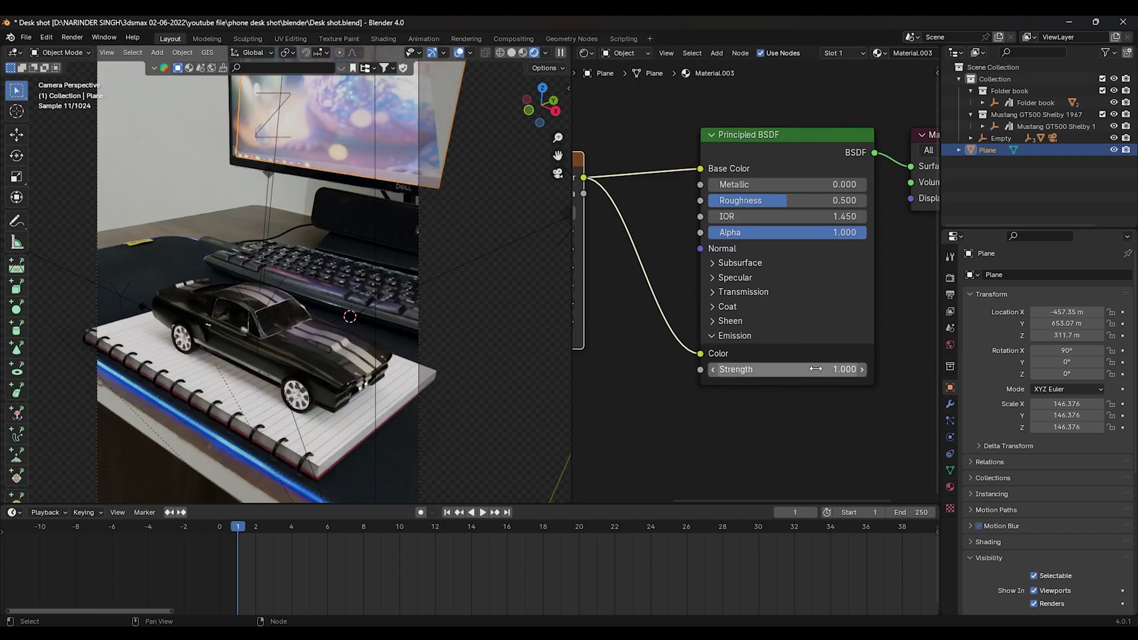
click(811, 374)
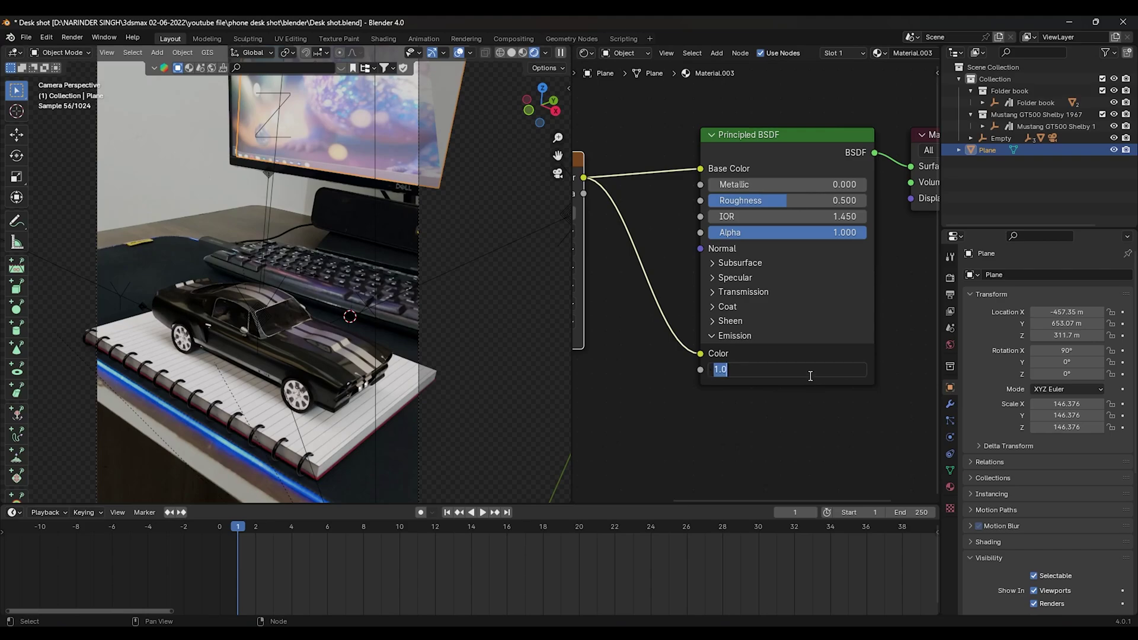
text(1.)
key(Return)
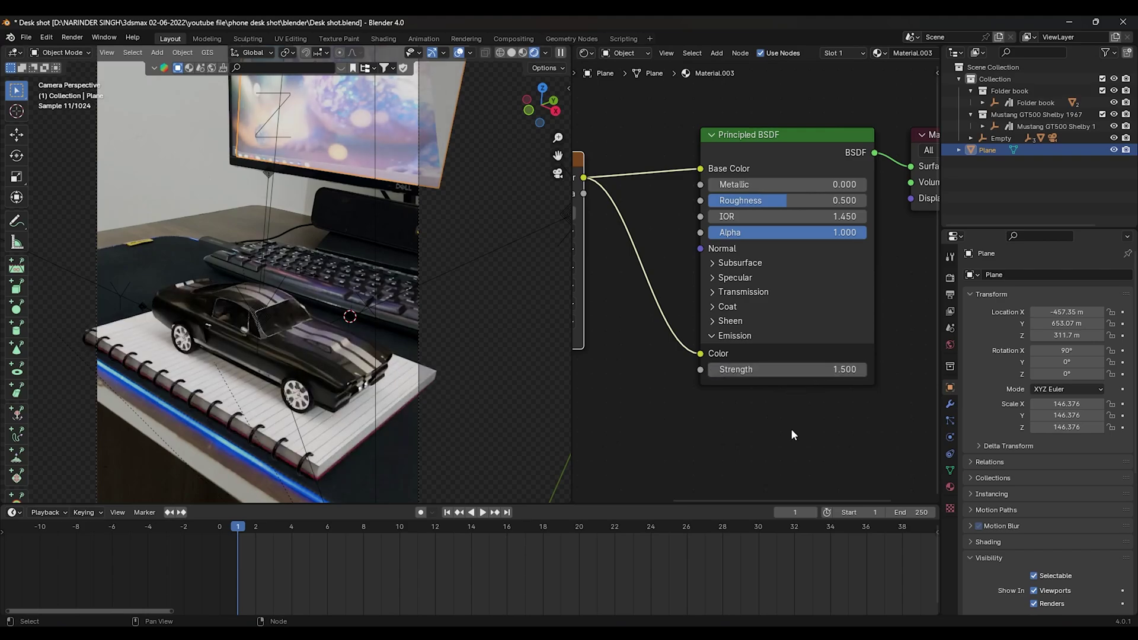
scroll(363, 354, down, 2)
scroll(300, 340, up, 1)
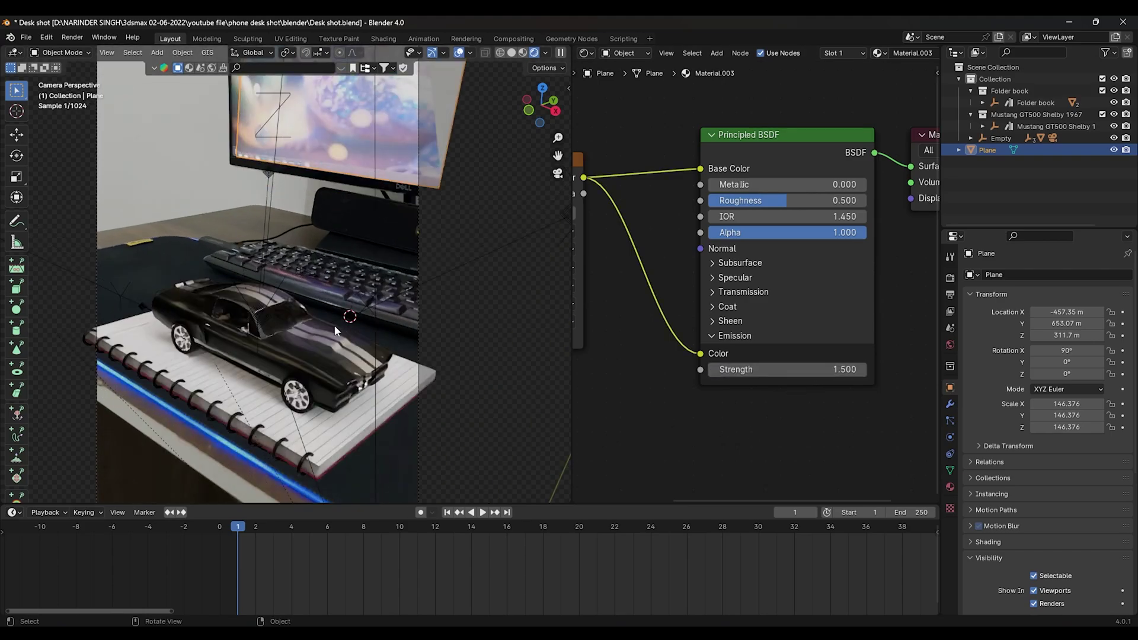
scroll(313, 324, up, 1)
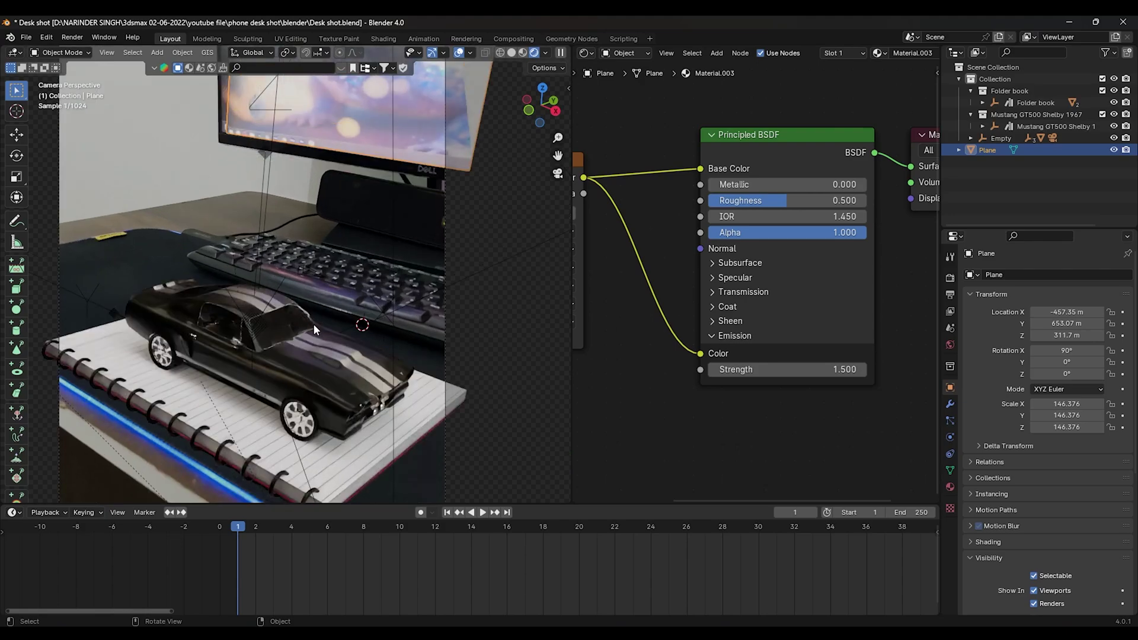
- Make the Plane visible in the viewport again, widen the viewport, and save Desk shot.blend
click(1114, 151)
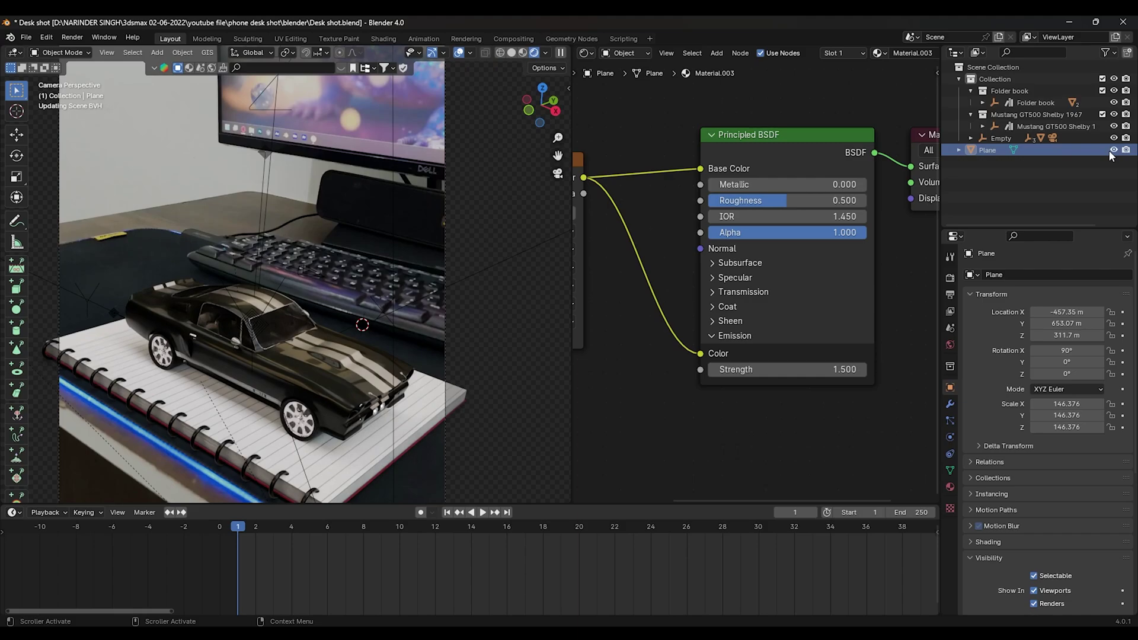
click(1114, 151)
scroll(342, 308, down, 1)
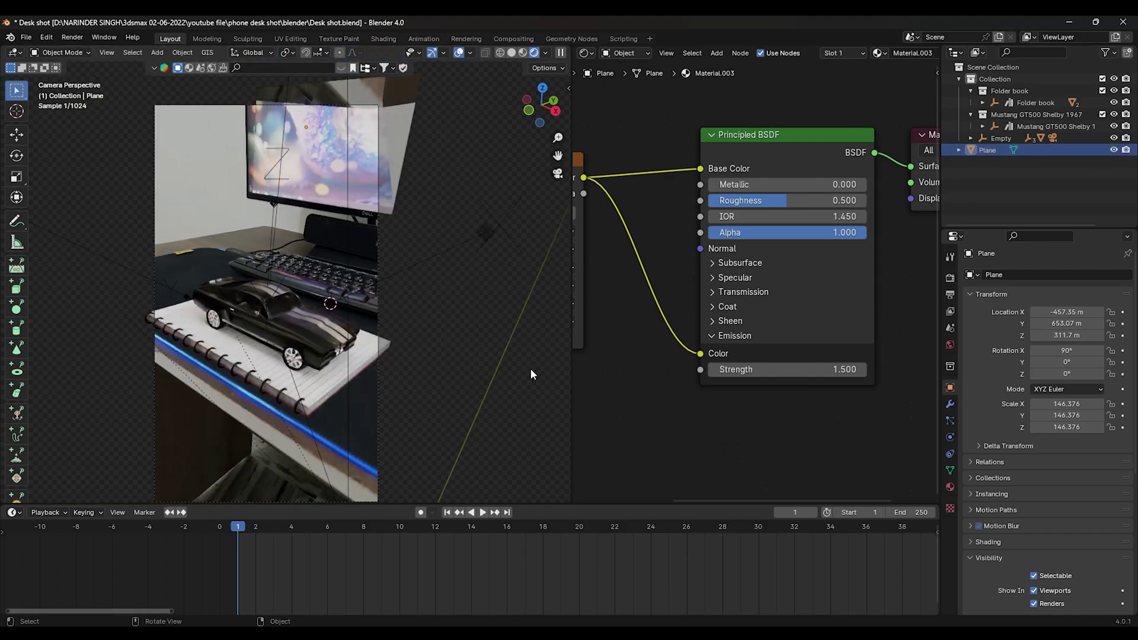
drag(571, 368, 645, 369)
scroll(425, 324, down, 2)
key(ctrl)
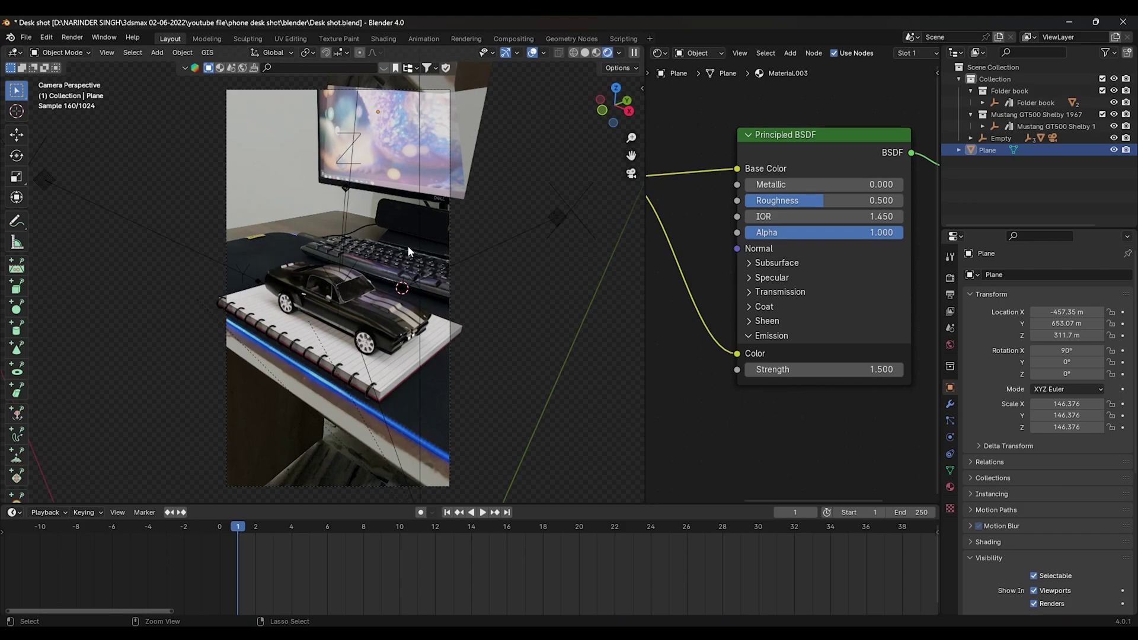
key(ctrl+s)
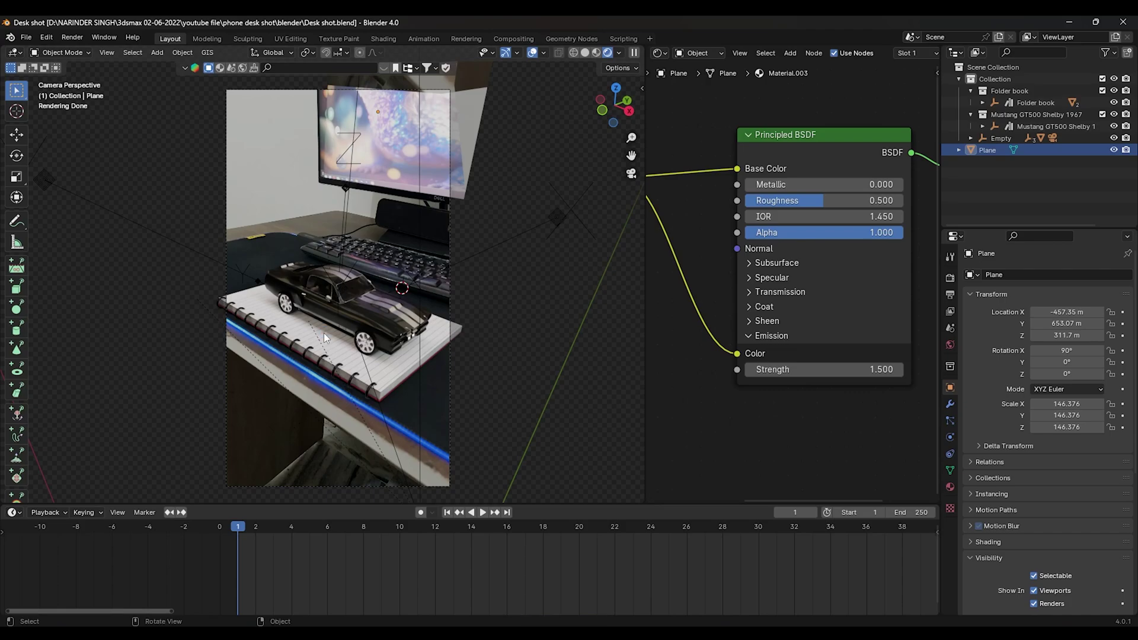
- In Render Properties > Performance > Memory, change Tile Size from 2048 to 500
click(951, 278)
scroll(980, 388, down, 3)
scroll(975, 466, down, 2)
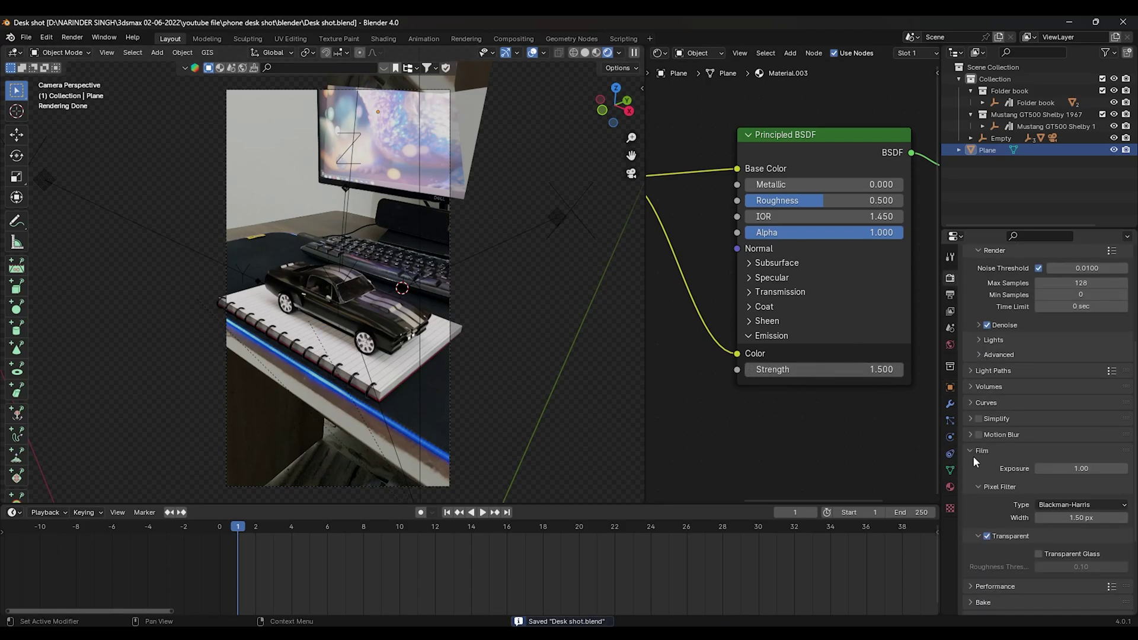
scroll(995, 467, down, 3)
scroll(983, 484, down, 2)
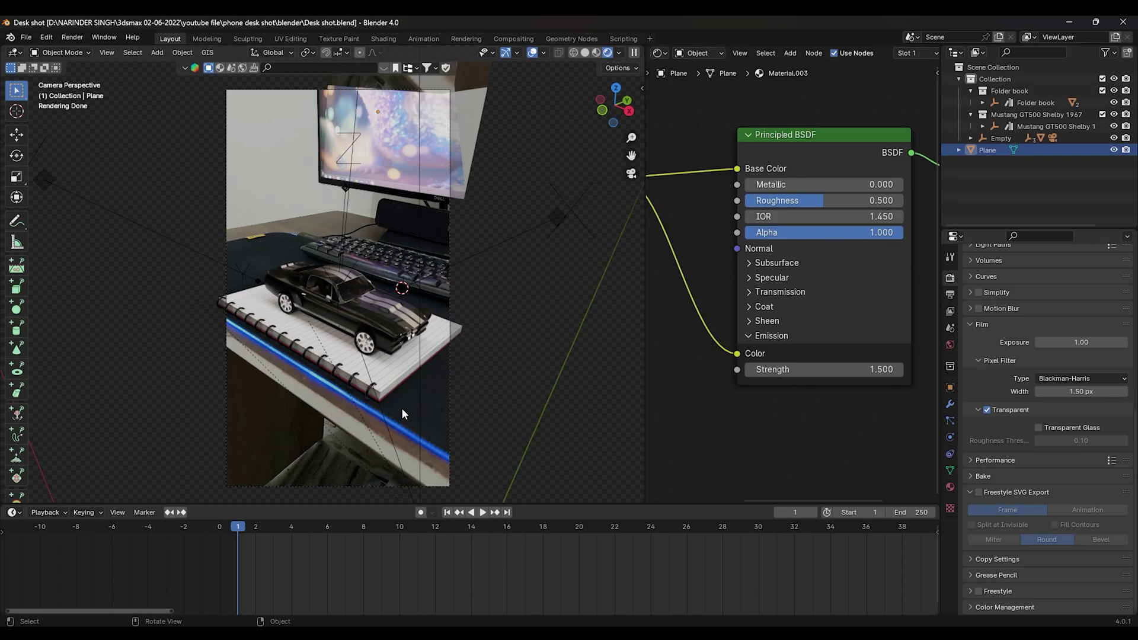
click(970, 458)
scroll(1002, 507, down, 2)
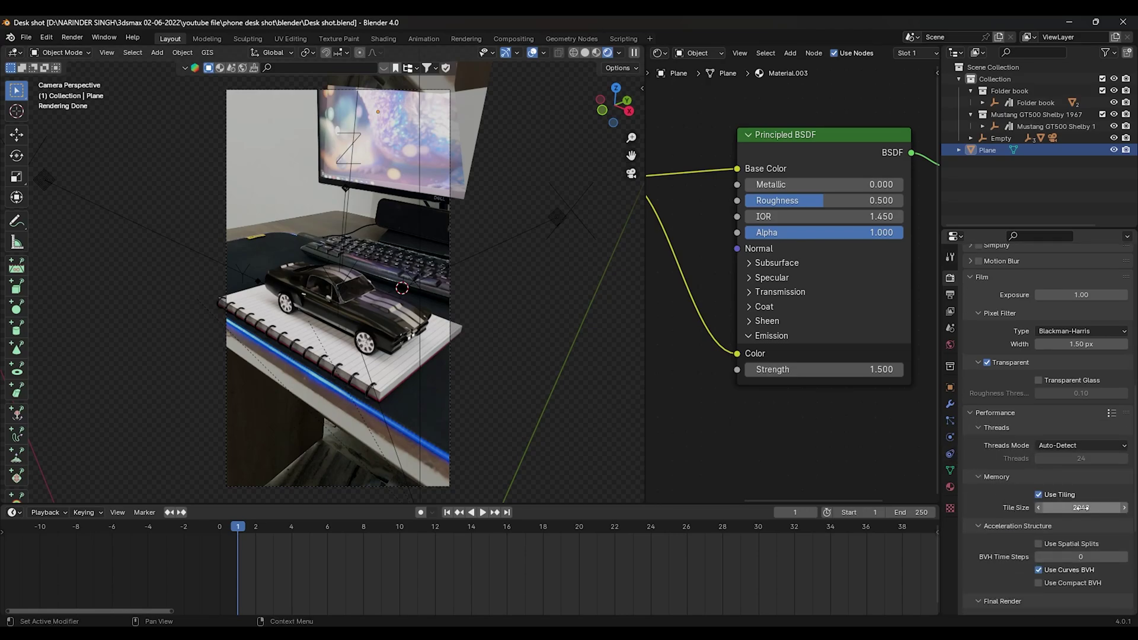
click(1091, 508)
text(1500)
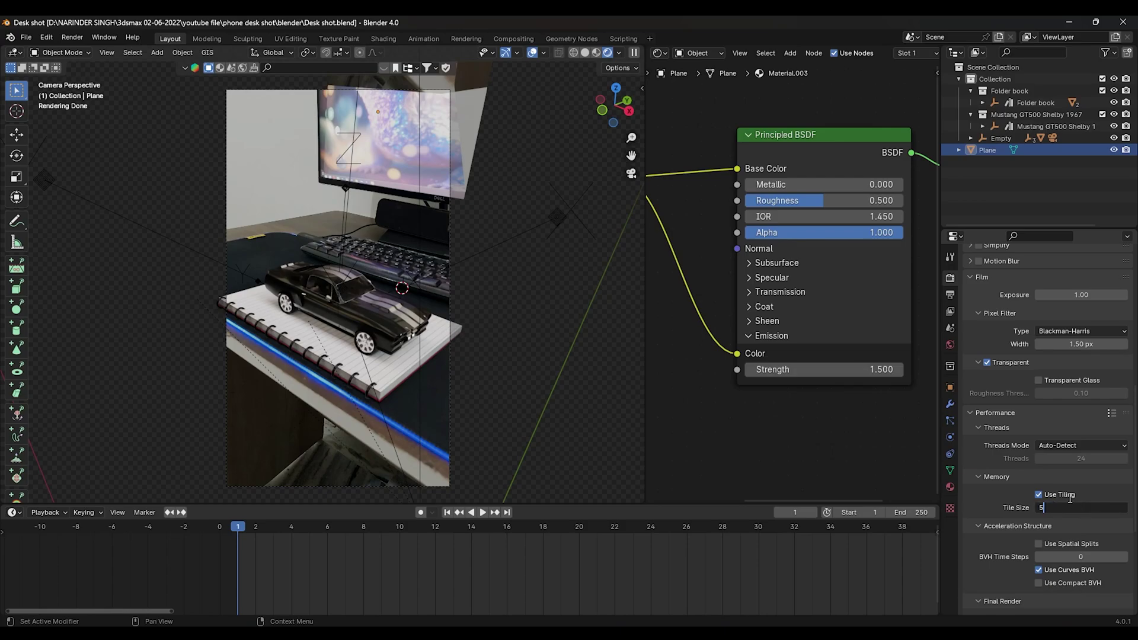
key(Return)
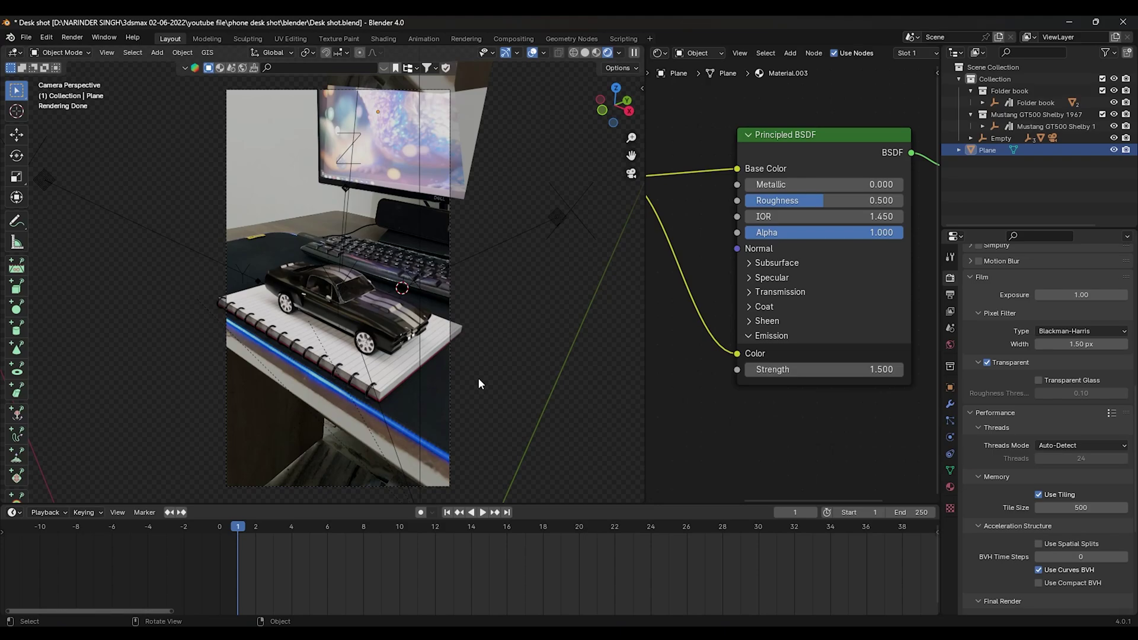
- Save the file, render frame 1 with F12, and zoom and pan around the result
key(ctrl+s)
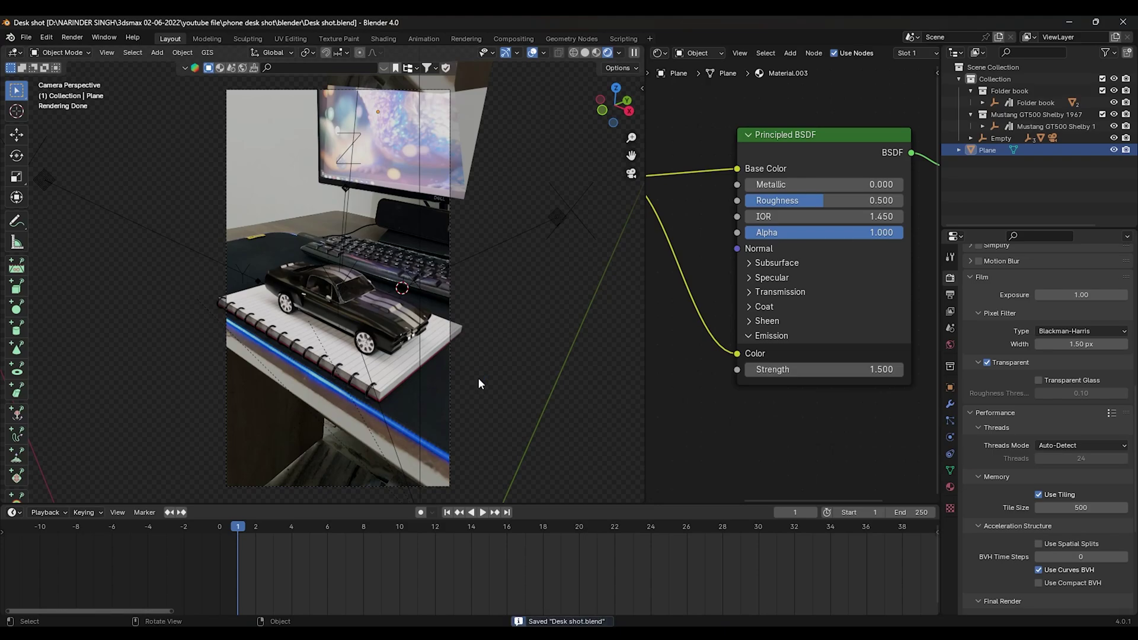
key(F12)
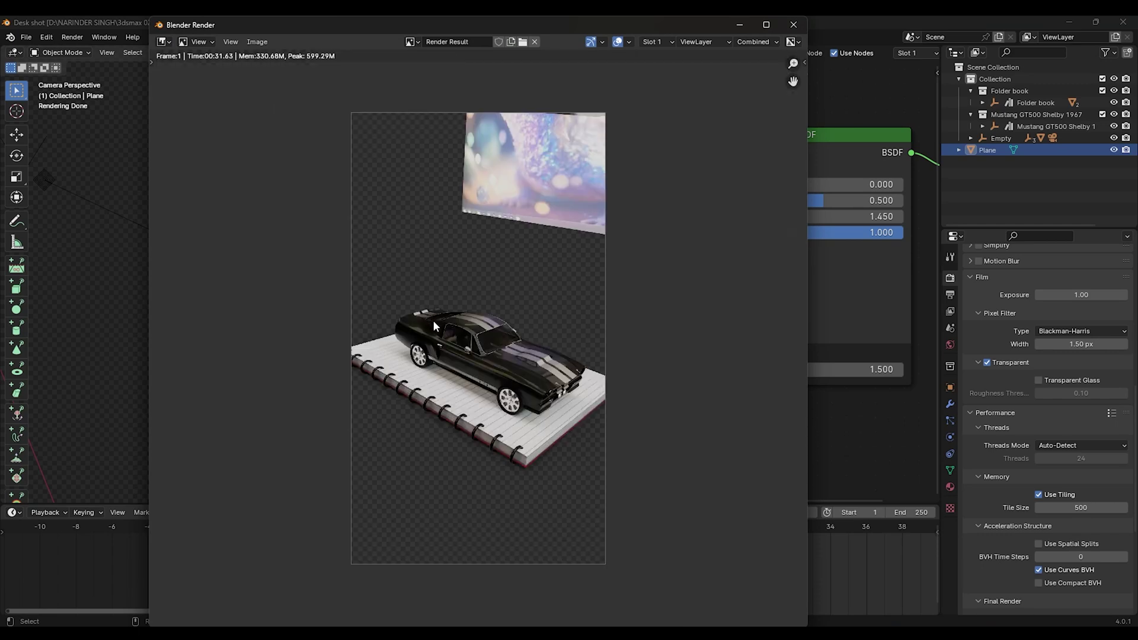
scroll(500, 351, up, 1)
scroll(473, 343, up, 1)
scroll(473, 343, down, 1)
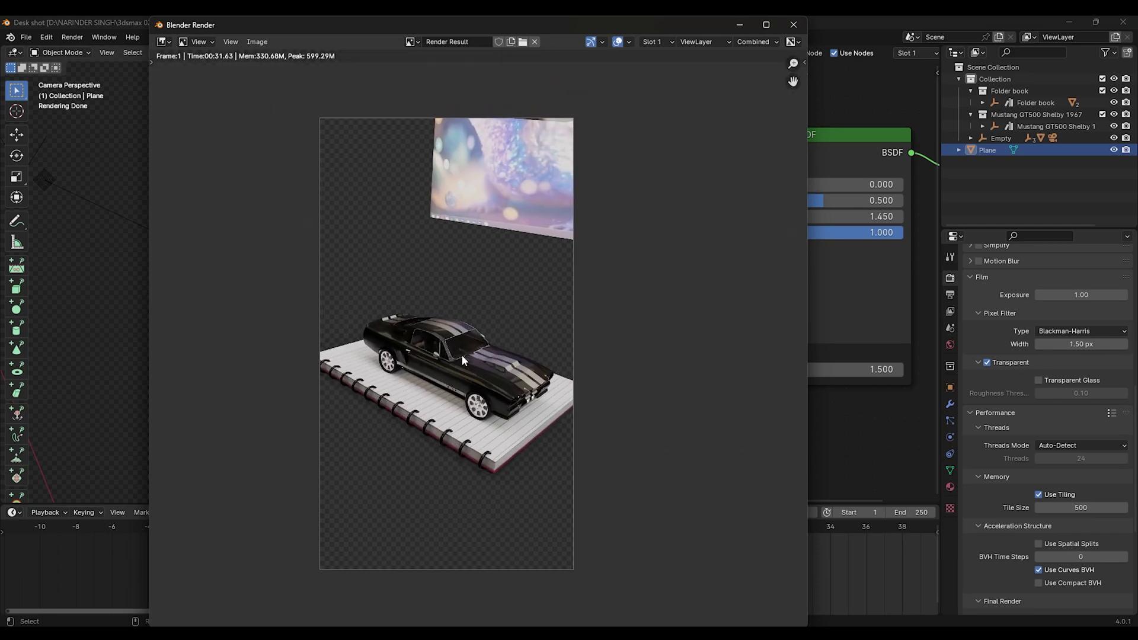
scroll(461, 355, up, 1)
middle_drag(459, 359, 425, 371)
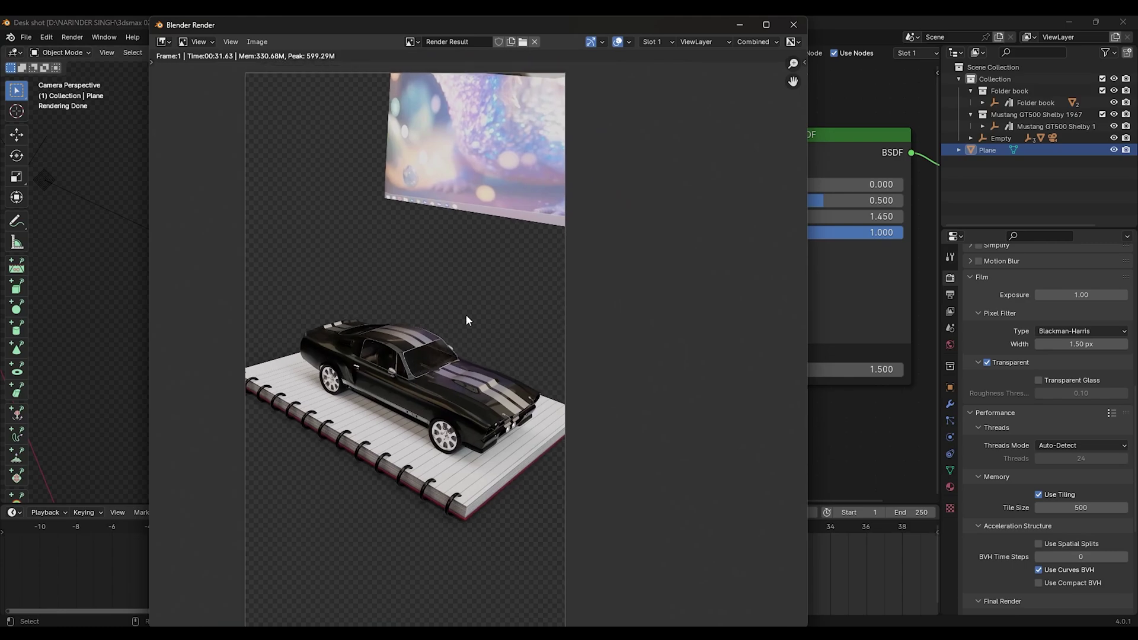
scroll(466, 320, up, 1)
scroll(447, 127, down, 1)
middle_drag(446, 160, 443, 176)
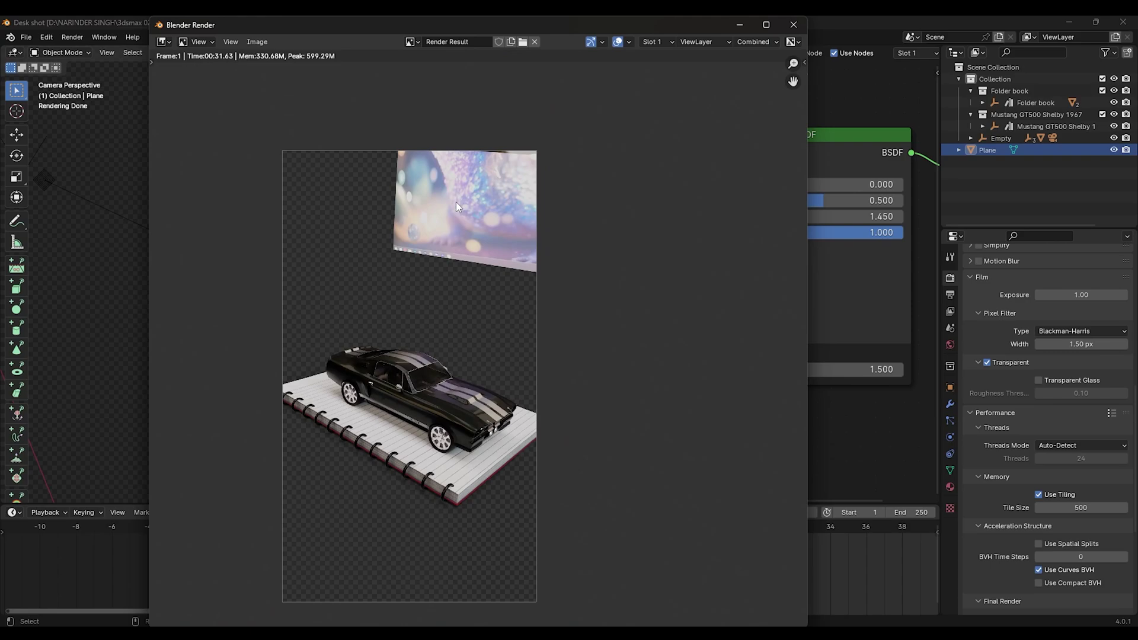
- Enable Shadow Catcher under the Plane's Visibility > Mask settings, then deselect it
click(795, 26)
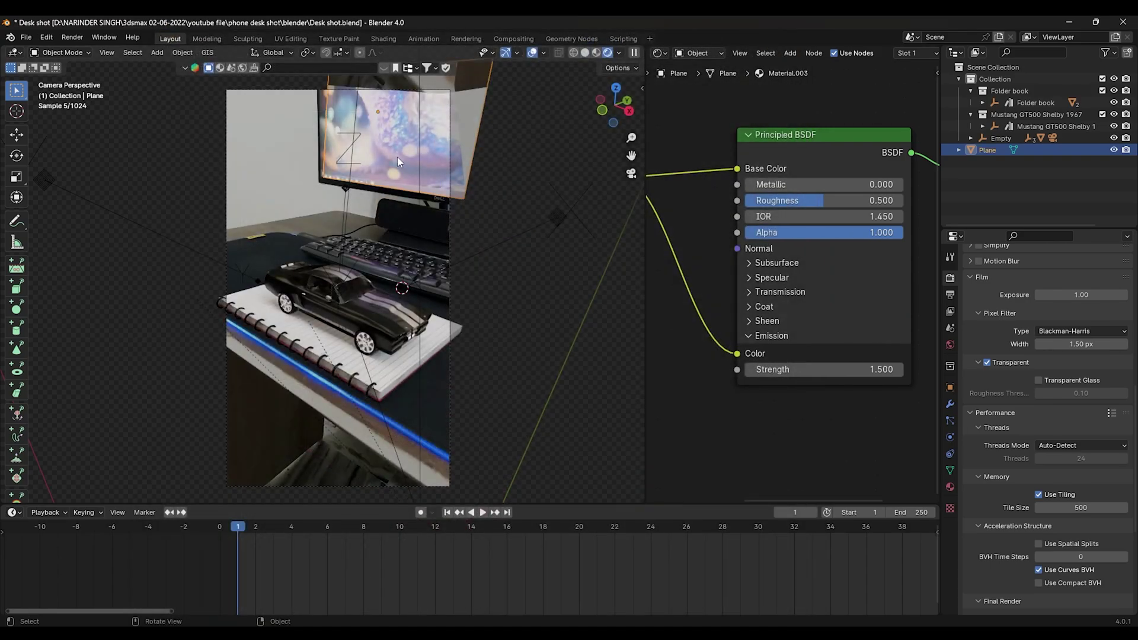
click(951, 388)
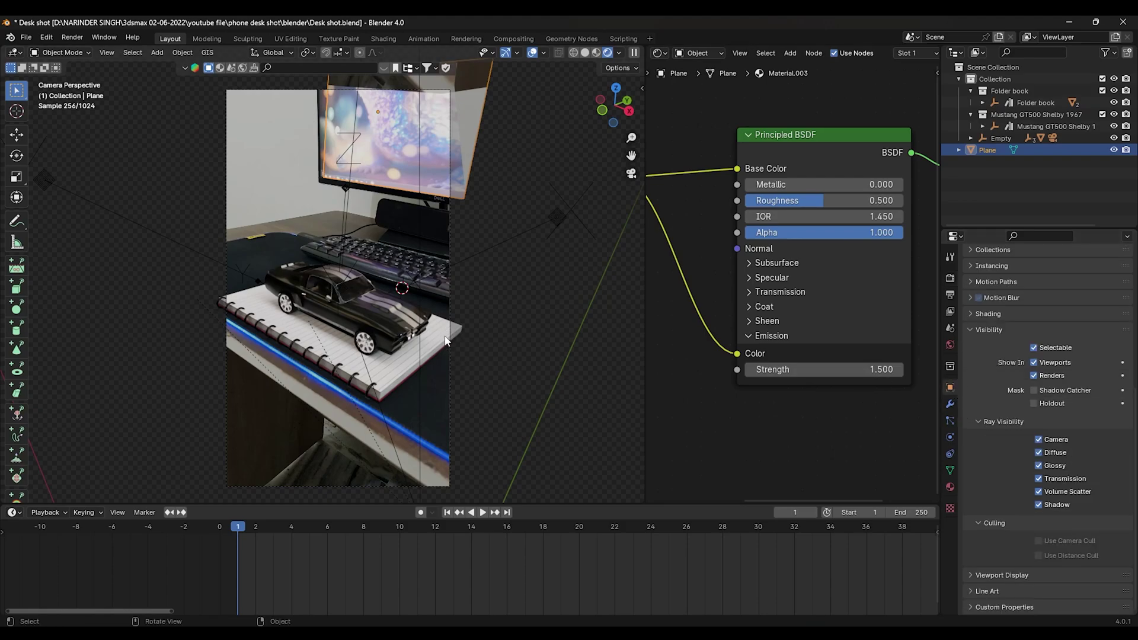
click(1035, 390)
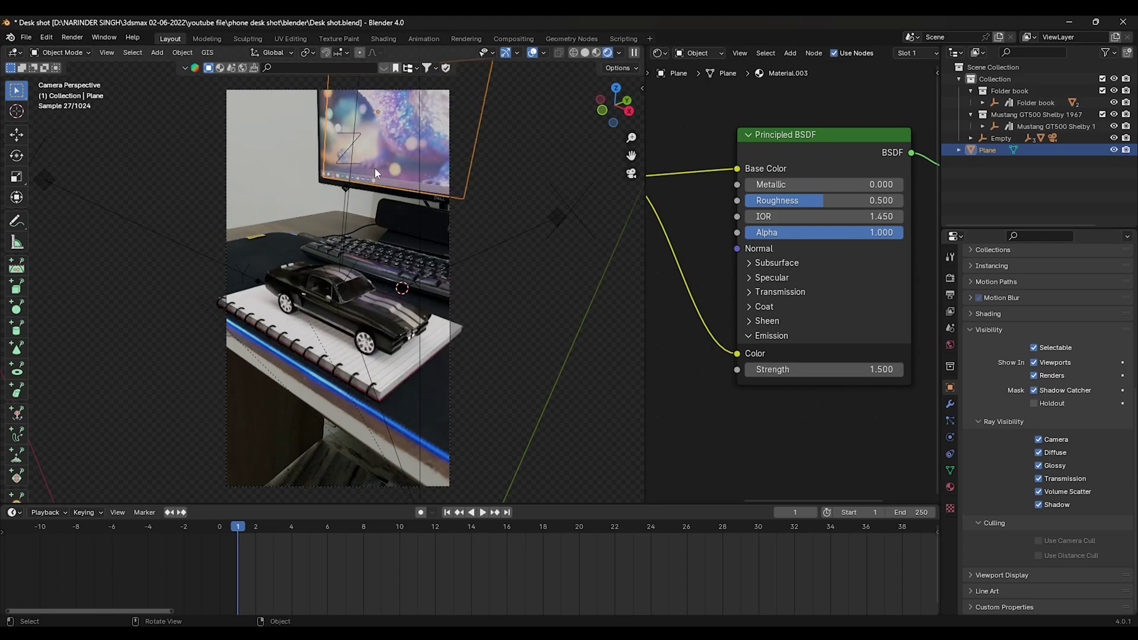
click(517, 290)
- Re-render the frame showing only the car and folder book over transparency
scroll(341, 282, up, 2)
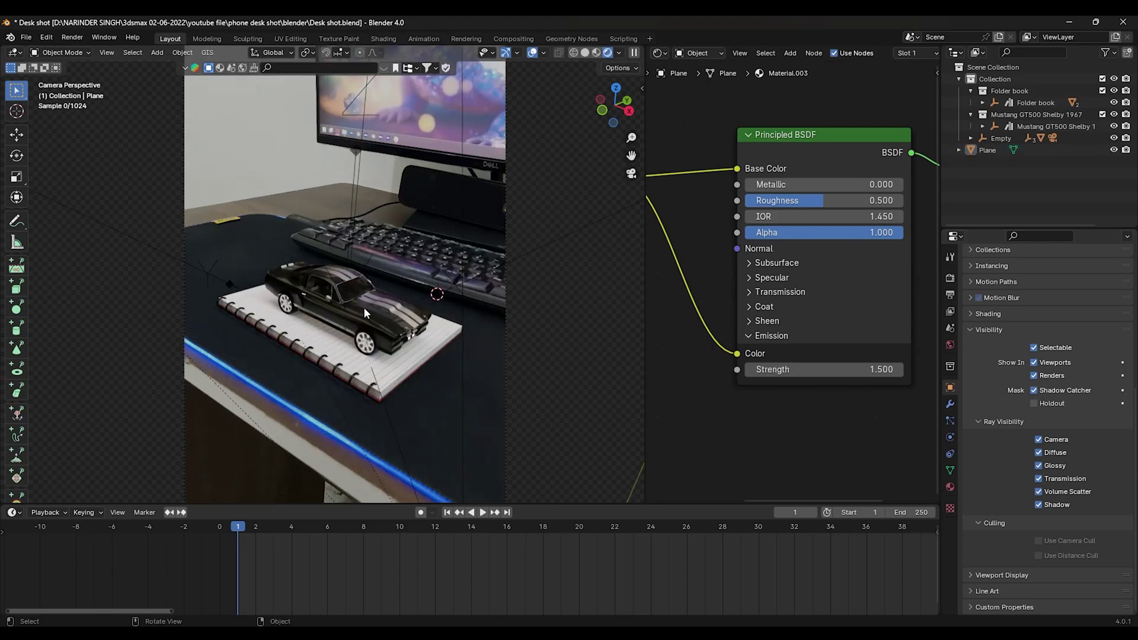
scroll(439, 285, down, 1)
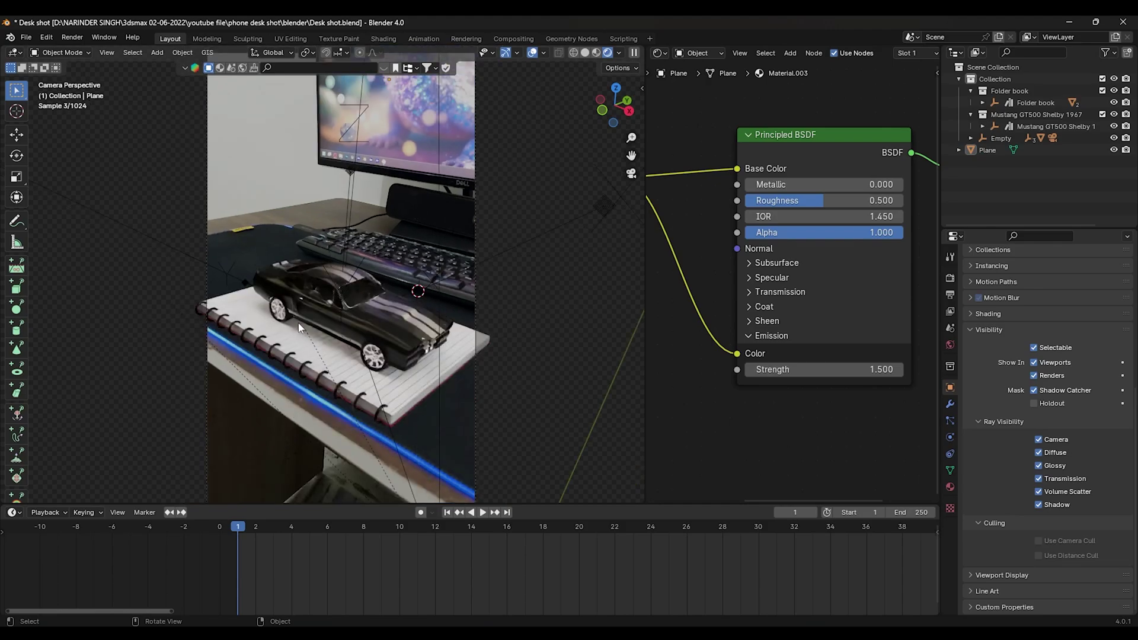
key(F12)
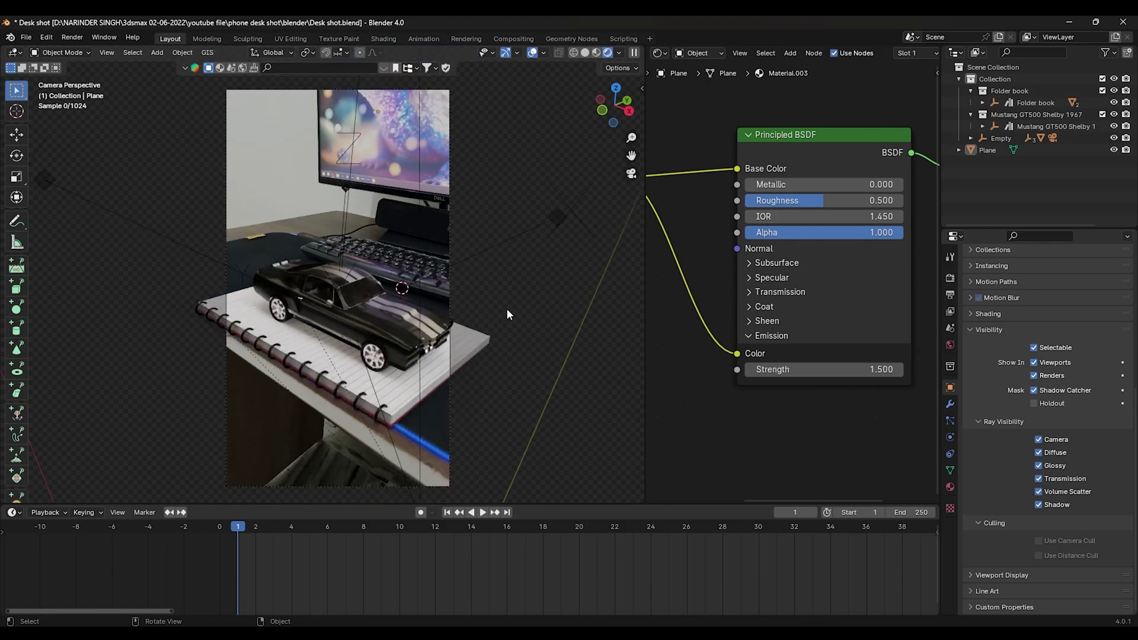
scroll(541, 392, up, 3)
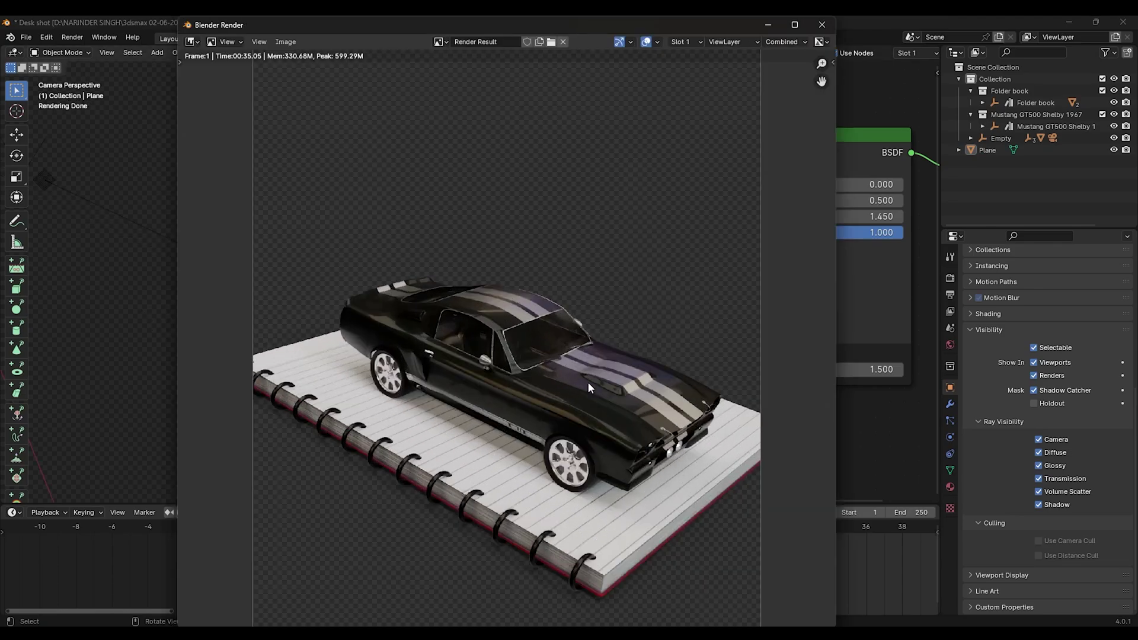
scroll(540, 413, down, 1)
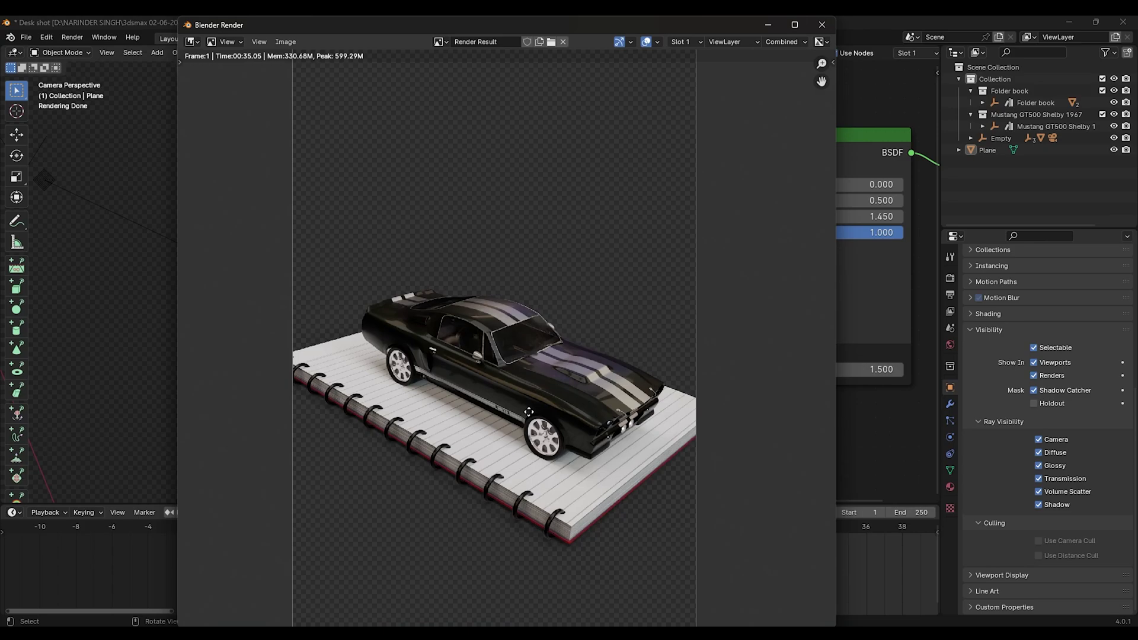
scroll(450, 422, down, 1)
scroll(411, 411, down, 1)
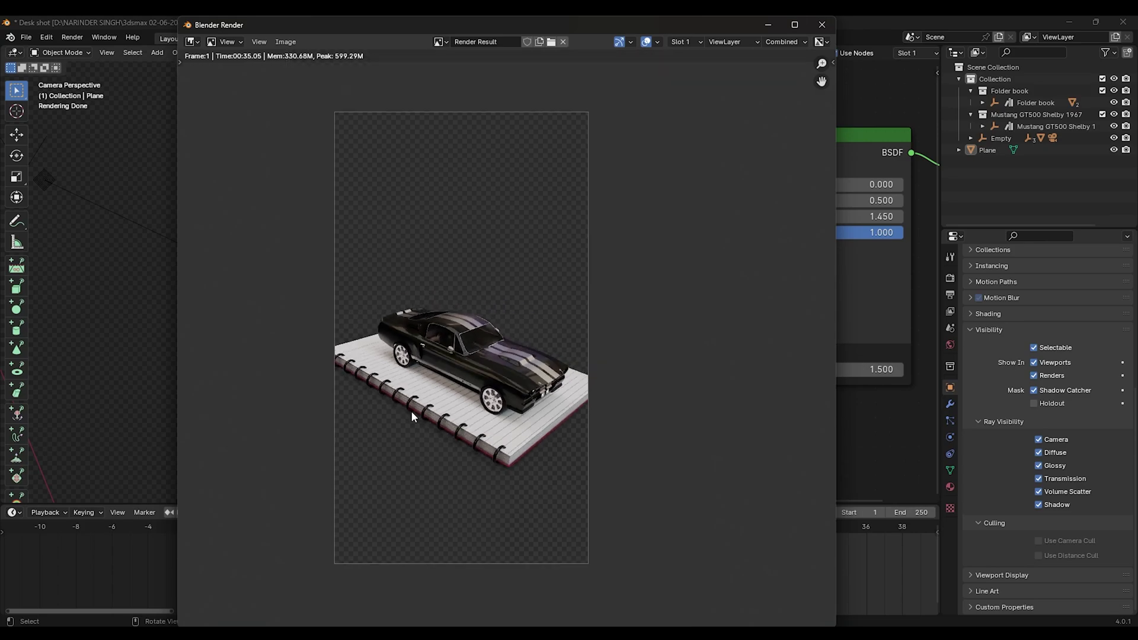
click(770, 25)
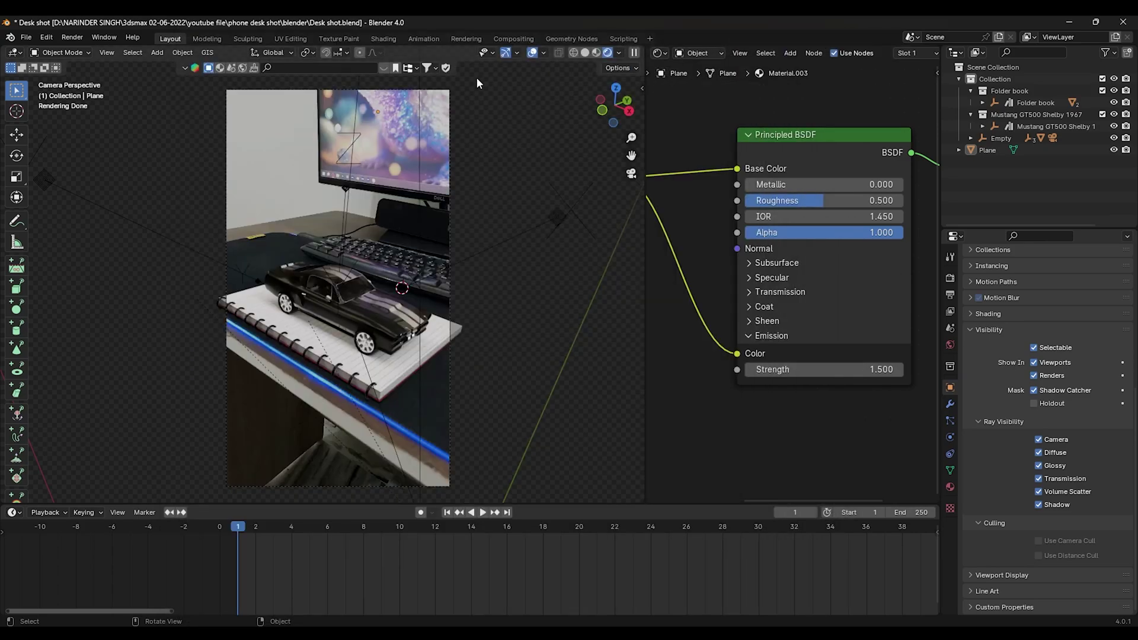
- Enable compositing nodes, add a viewer, and rearrange Render Layers with a reroute on its output
click(512, 39)
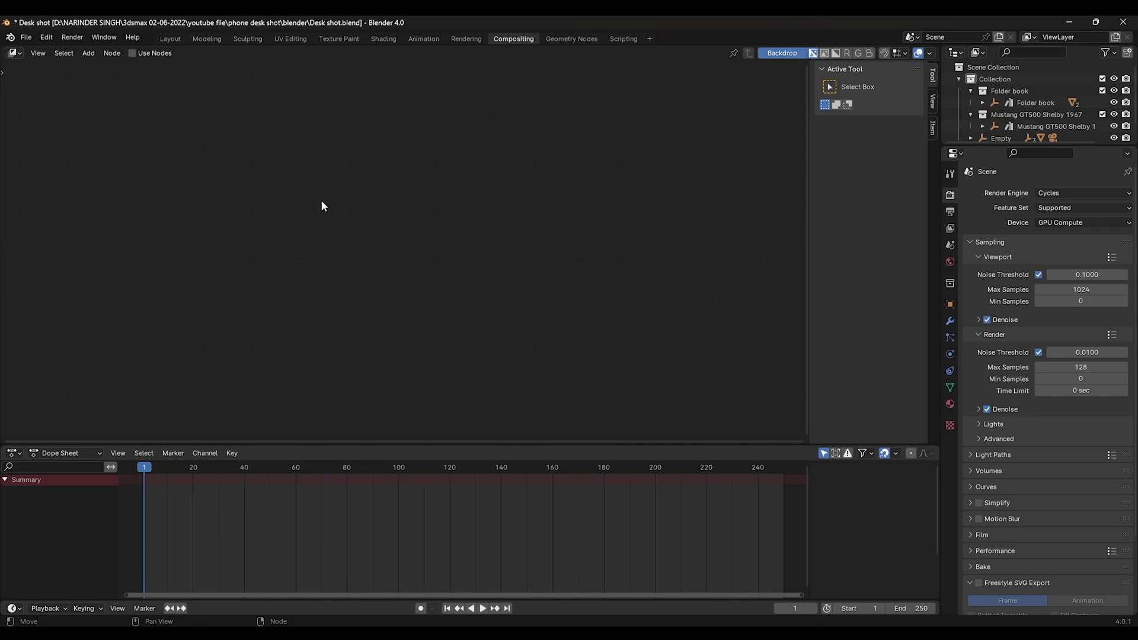
click(131, 53)
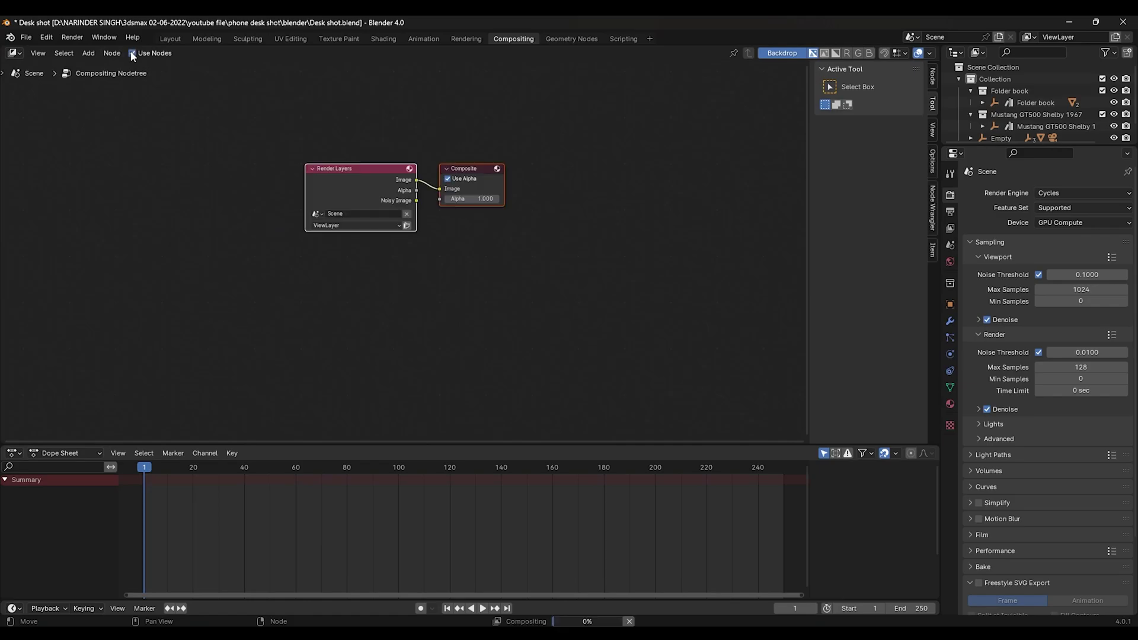
ctrl+shift+click(371, 177)
drag(376, 211, 119, 259)
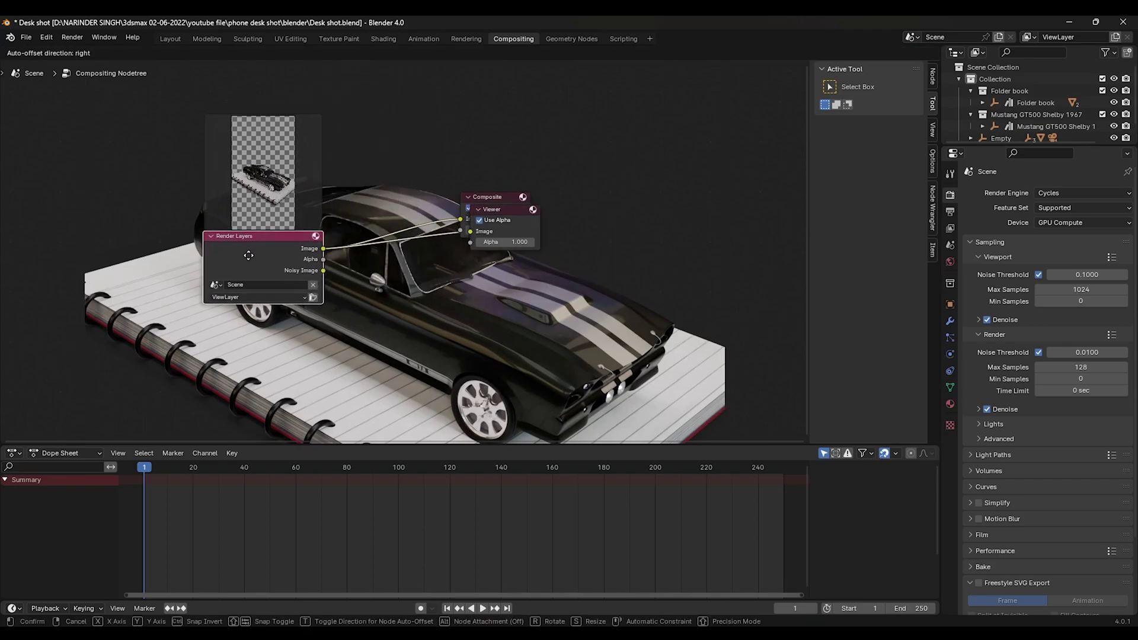
click(120, 260)
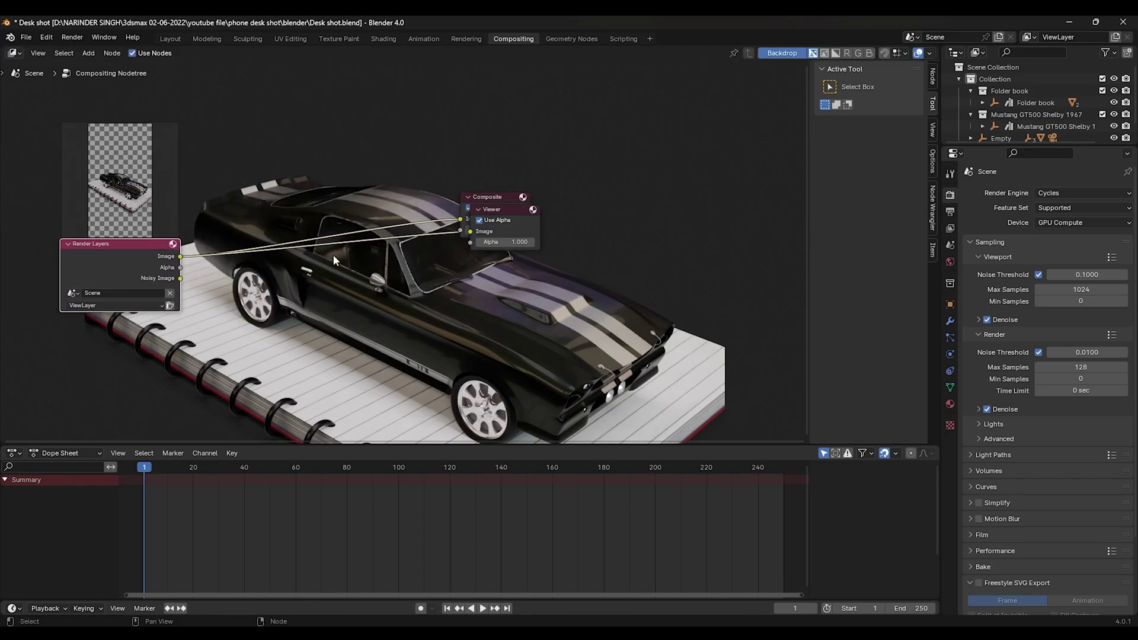
shift+right_drag(422, 178, 423, 289)
key(Home)
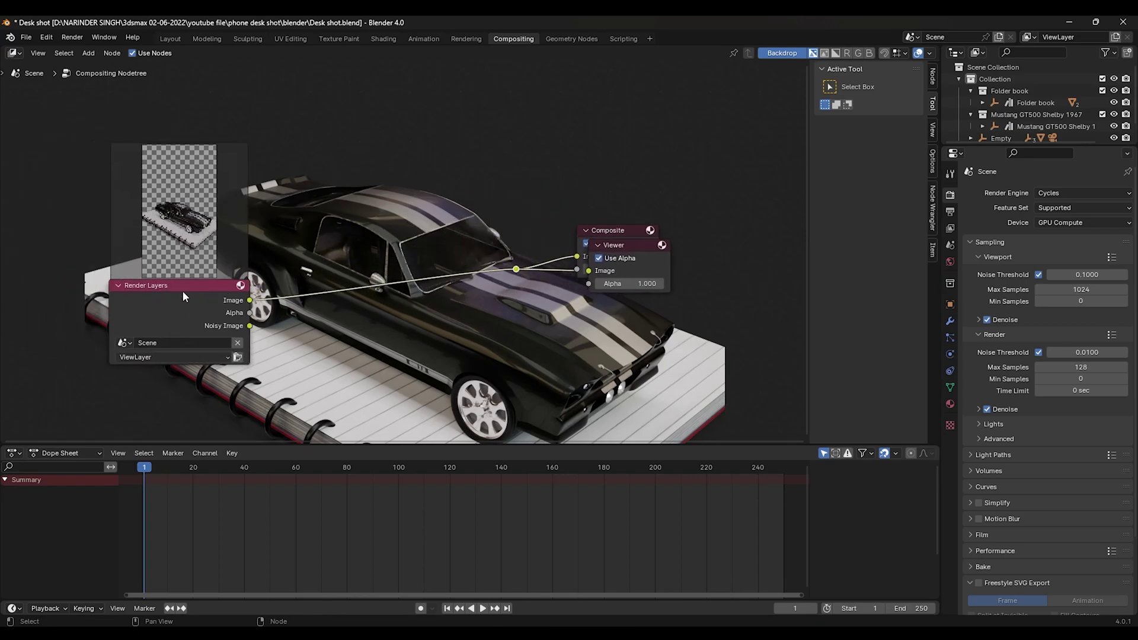
drag(182, 291, 140, 292)
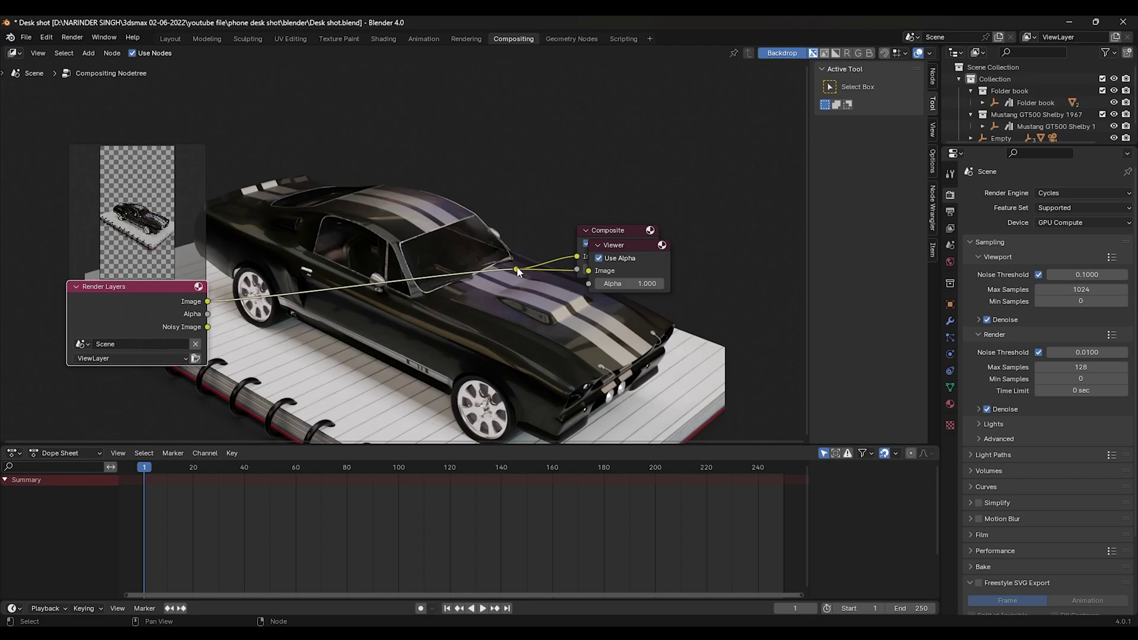
middle_drag(457, 228, 435, 259)
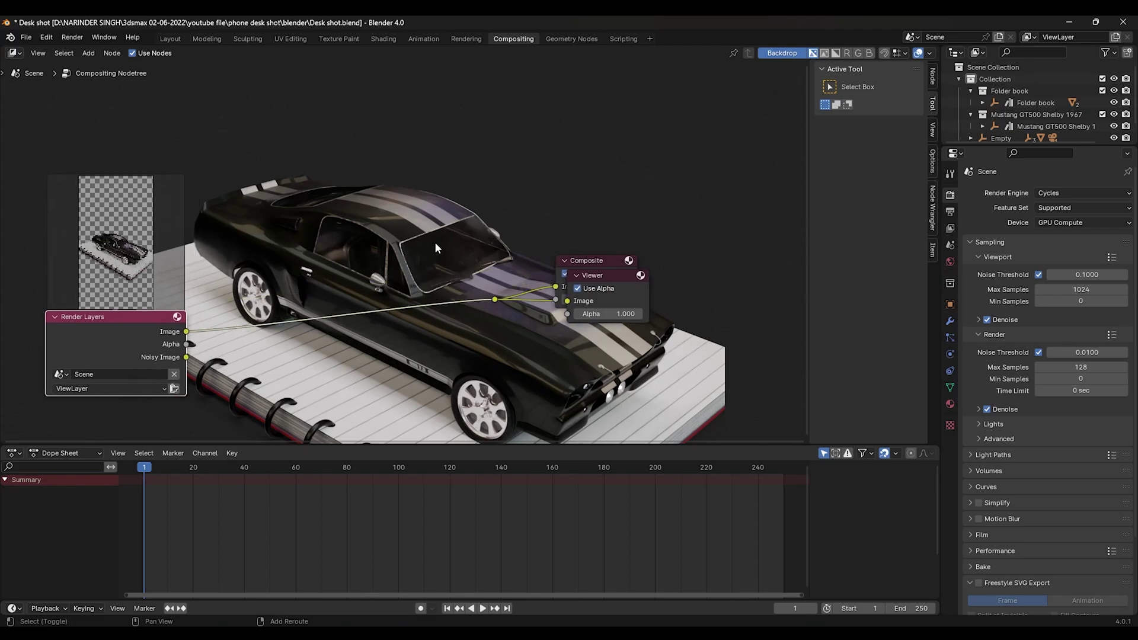
- Insert an Alpha Over node, feeding the render into its lower Image input
key(shift+a)
text(al)
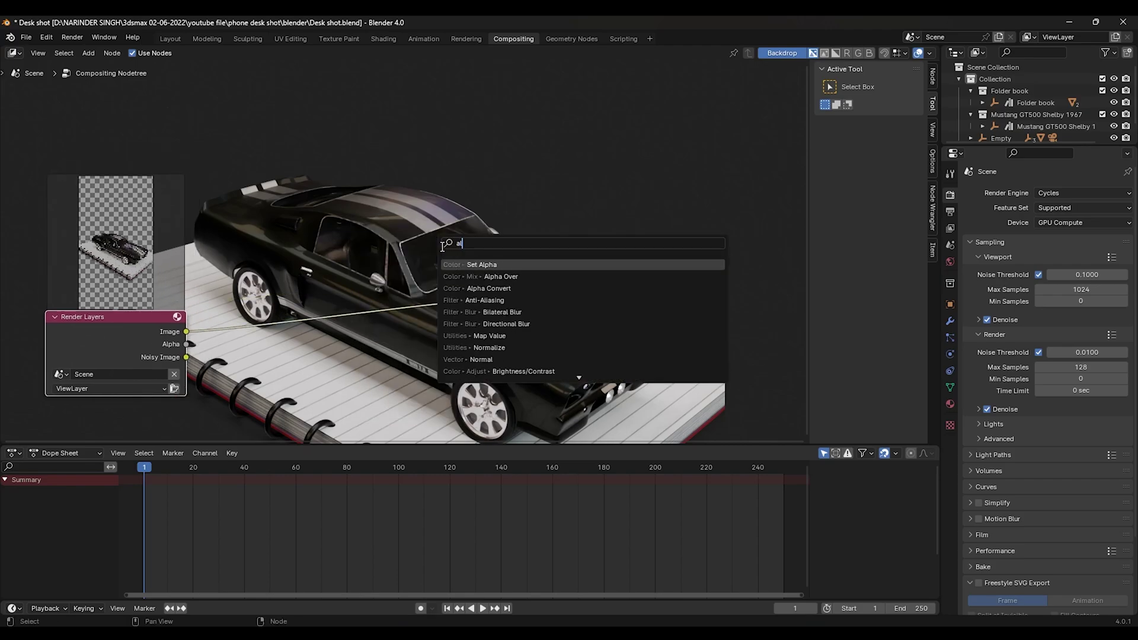
click(492, 277)
click(414, 238)
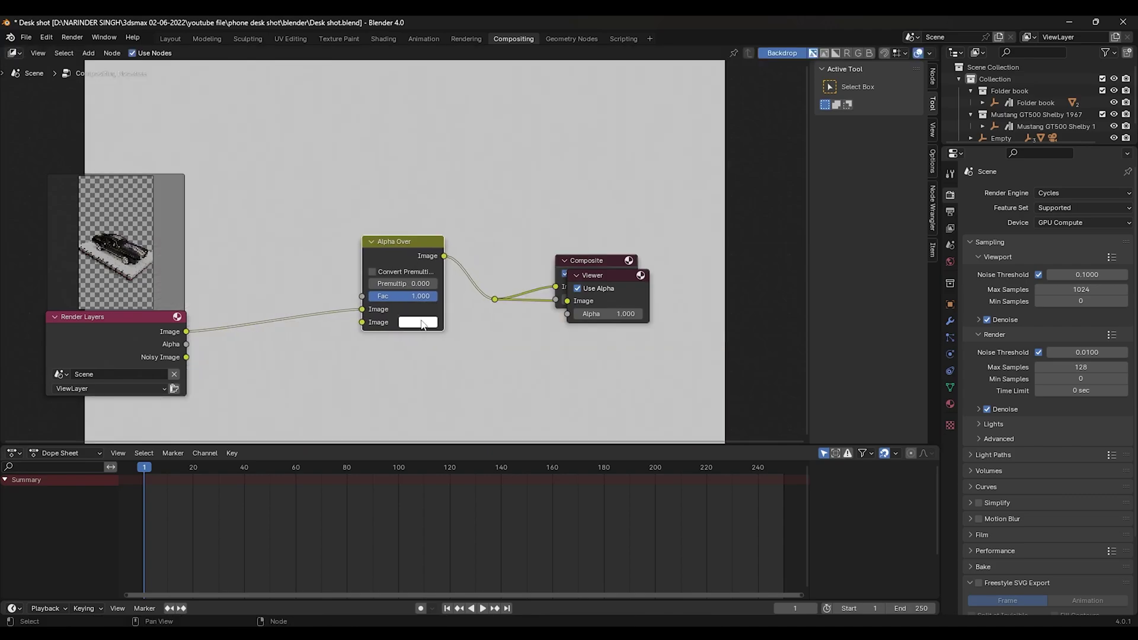
drag(362, 309, 363, 322)
middle_drag(349, 271, 392, 330)
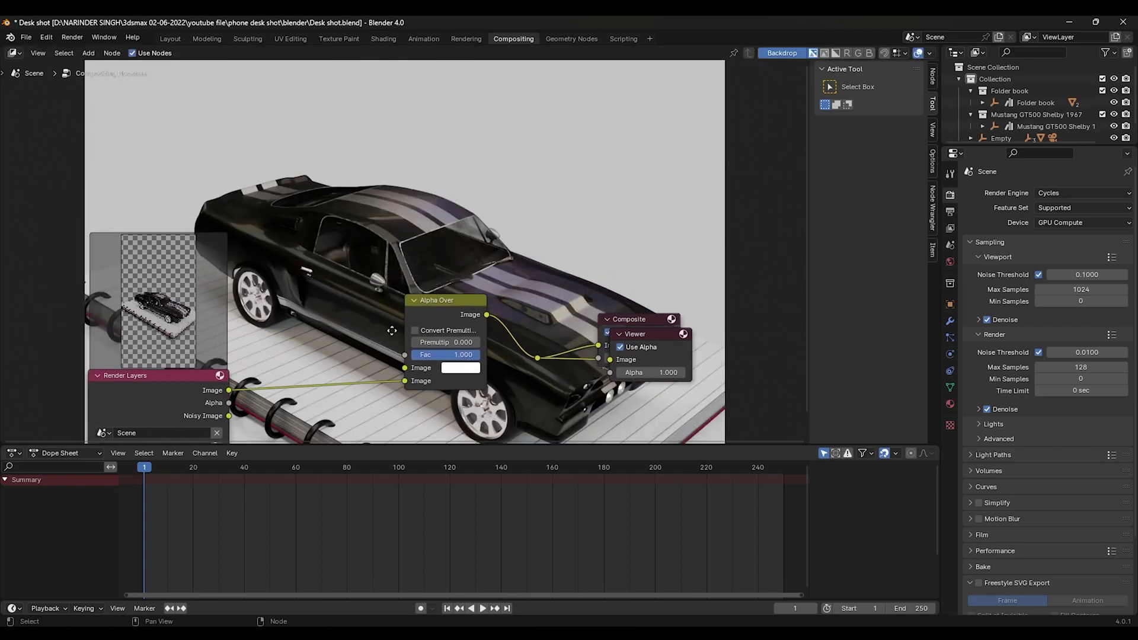
- Add a Movie Clip node wired into Alpha Over's upper Image input
key(shift+a)
text(mo)
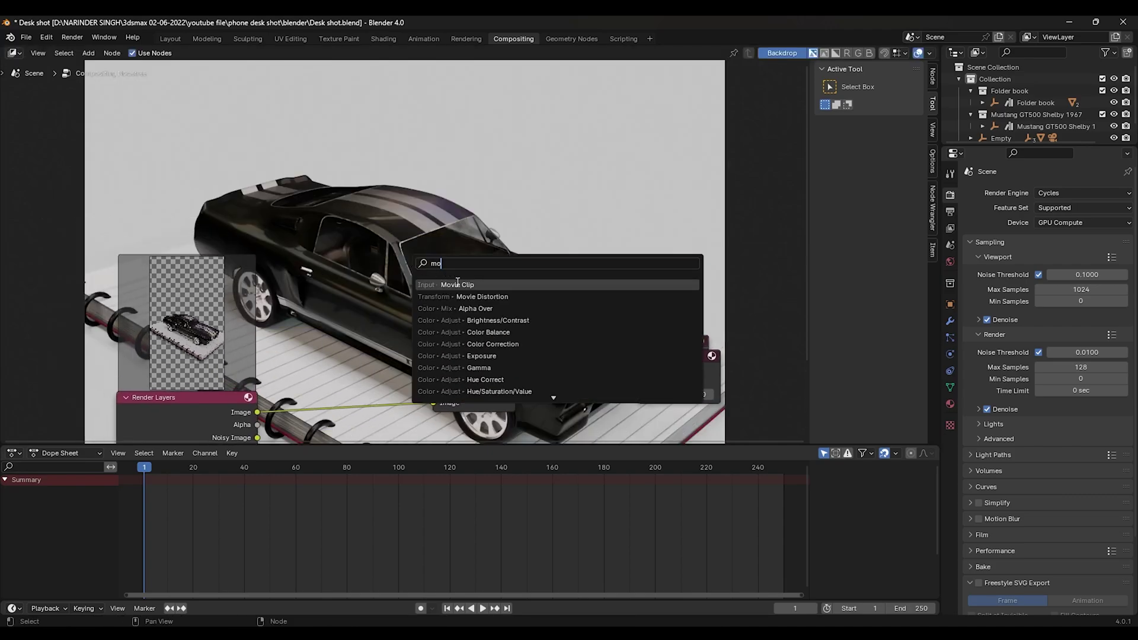
click(464, 285)
click(350, 199)
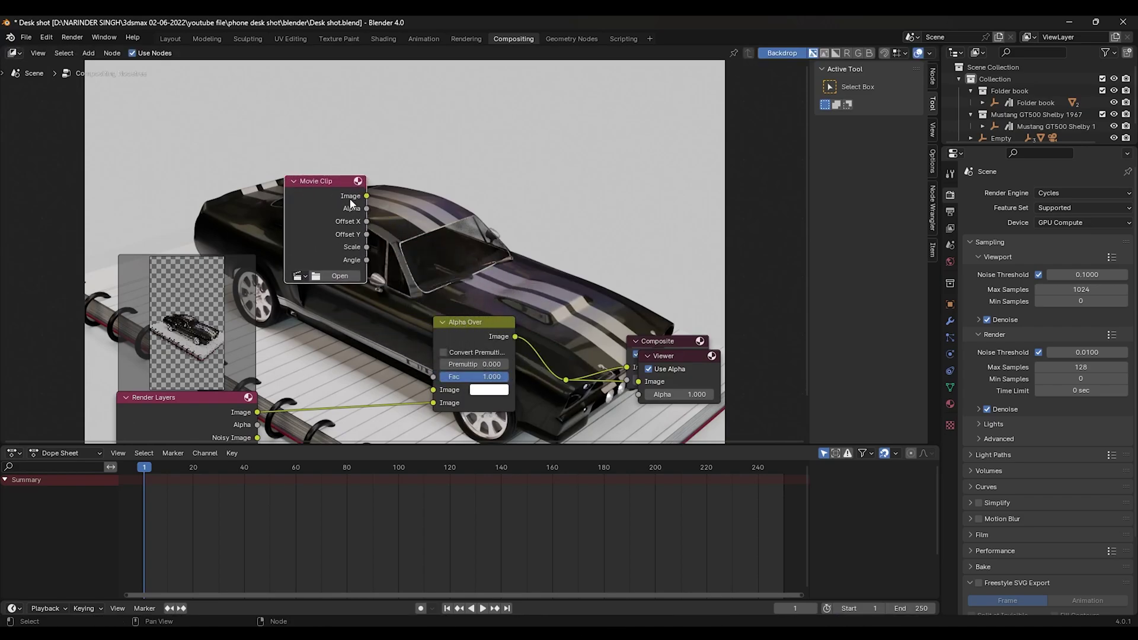
drag(366, 195, 433, 389)
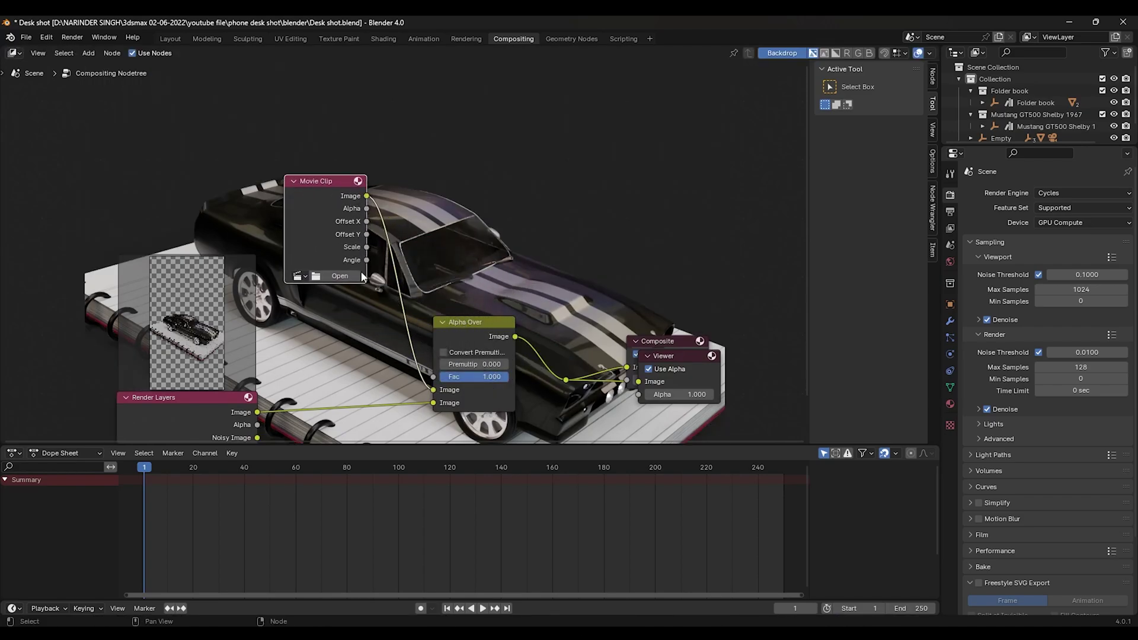
- Load the desk video Video 1__V1.mp4 from the ref folder into the Movie Clip node
click(354, 276)
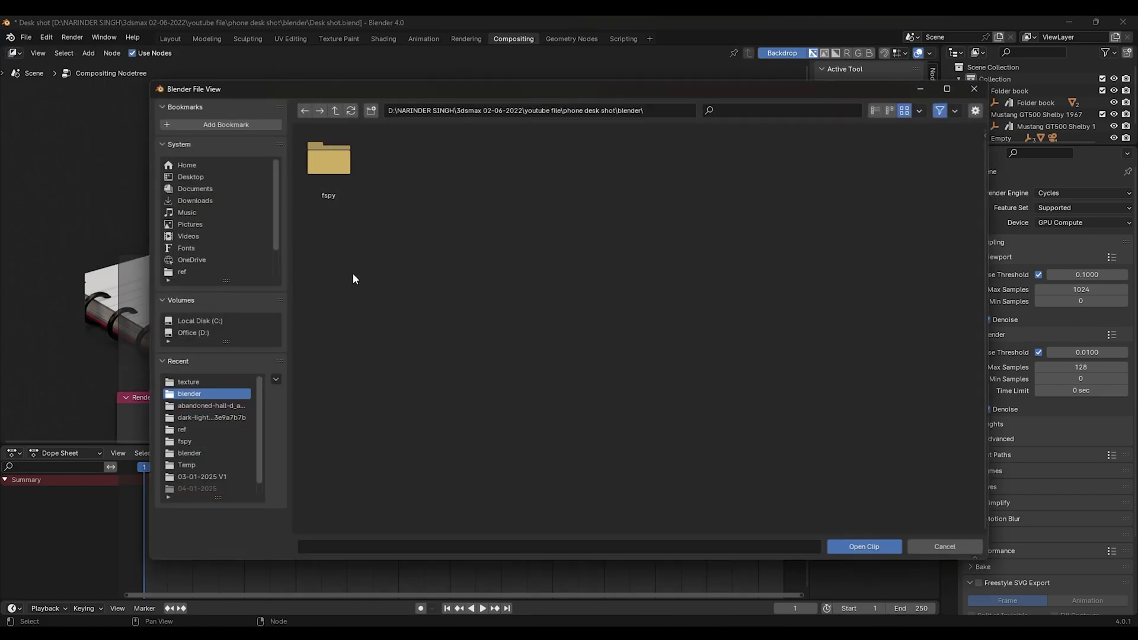
click(335, 110)
click(470, 177)
double_click(469, 176)
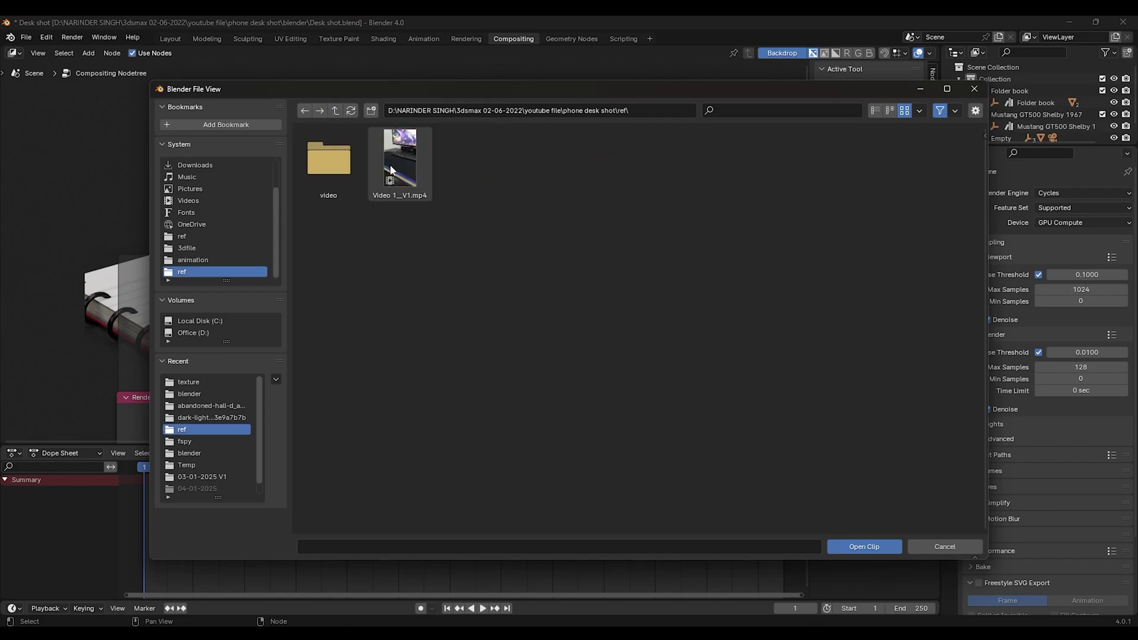
click(401, 163)
click(864, 546)
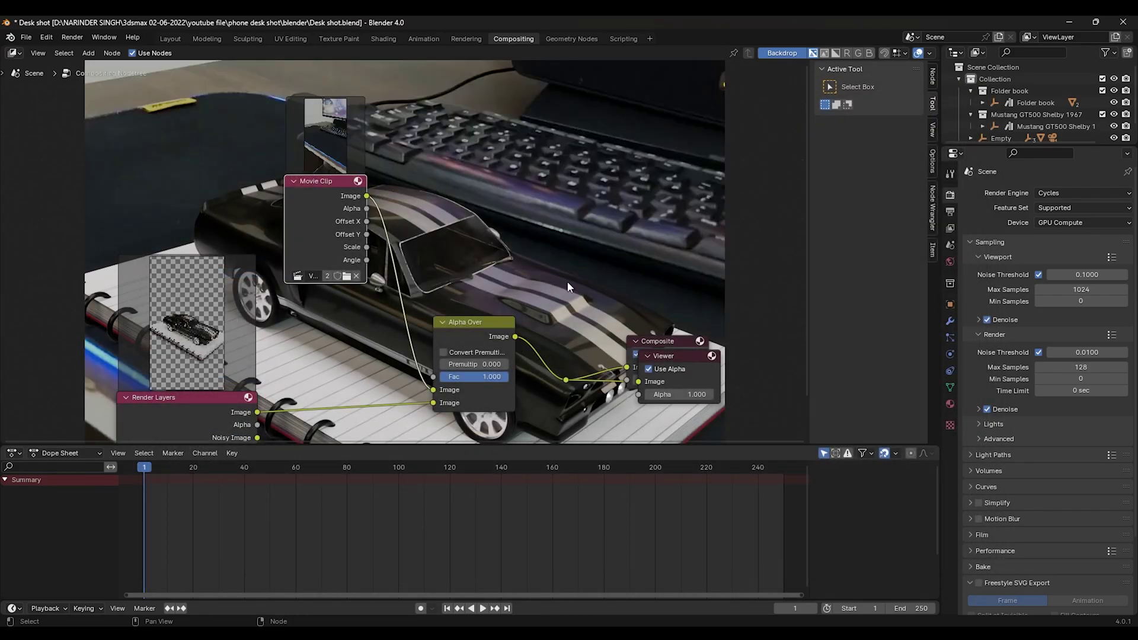
- Enlarge the node editor and recentre the nodes over the backdrop image
scroll(540, 264, down, 1)
scroll(556, 268, down, 1)
scroll(554, 258, down, 1)
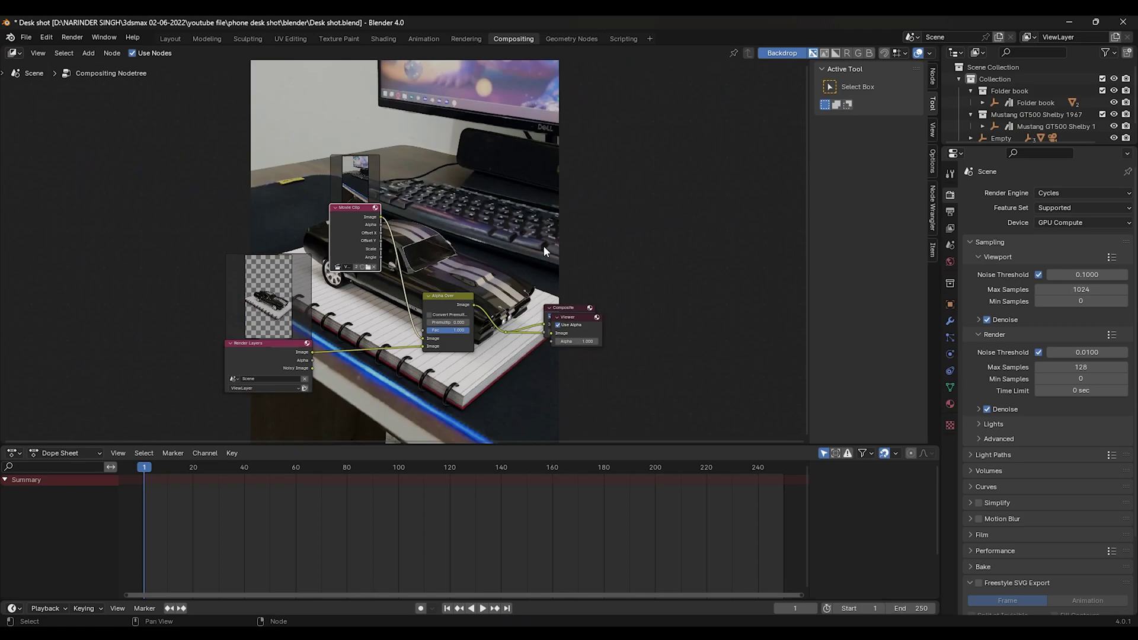
drag(504, 444, 507, 537)
middle_drag(509, 444, 407, 480)
scroll(407, 451, up, 2)
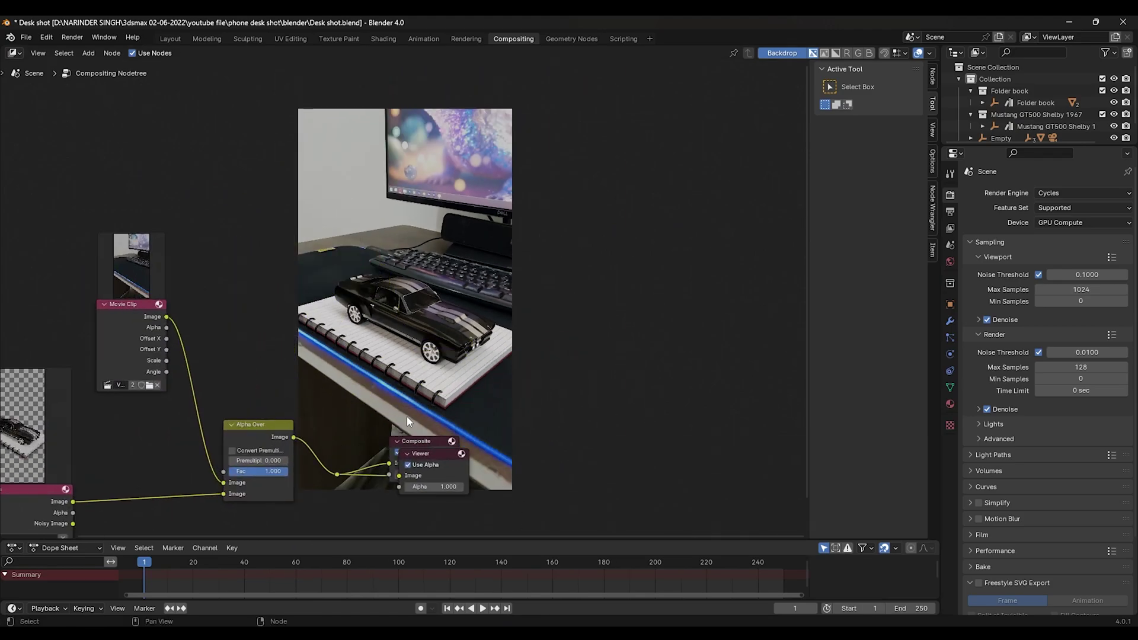
middle_drag(407, 416, 511, 350)
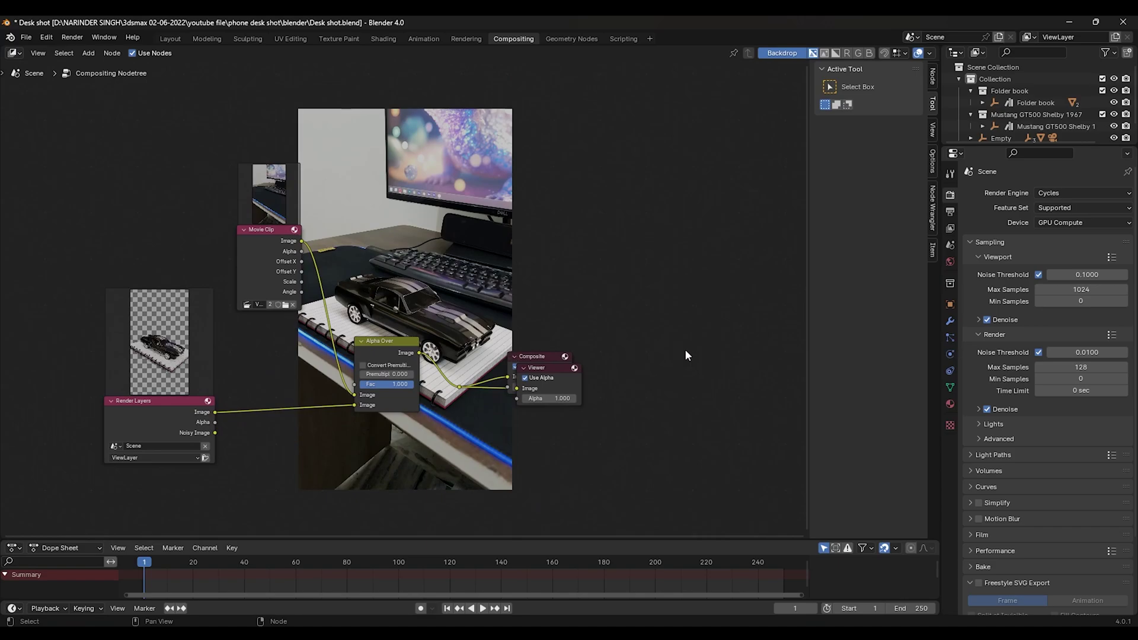
scroll(972, 539, down, 3)
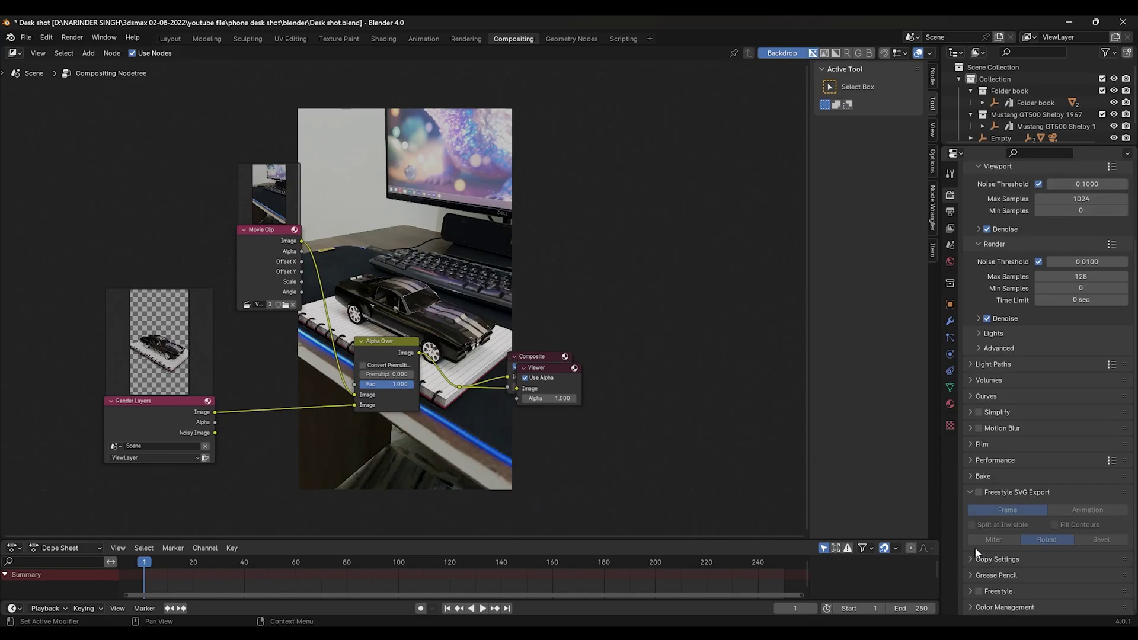
- Switch Color Management View Transform from AgX to Standard
click(969, 606)
scroll(996, 578, down, 4)
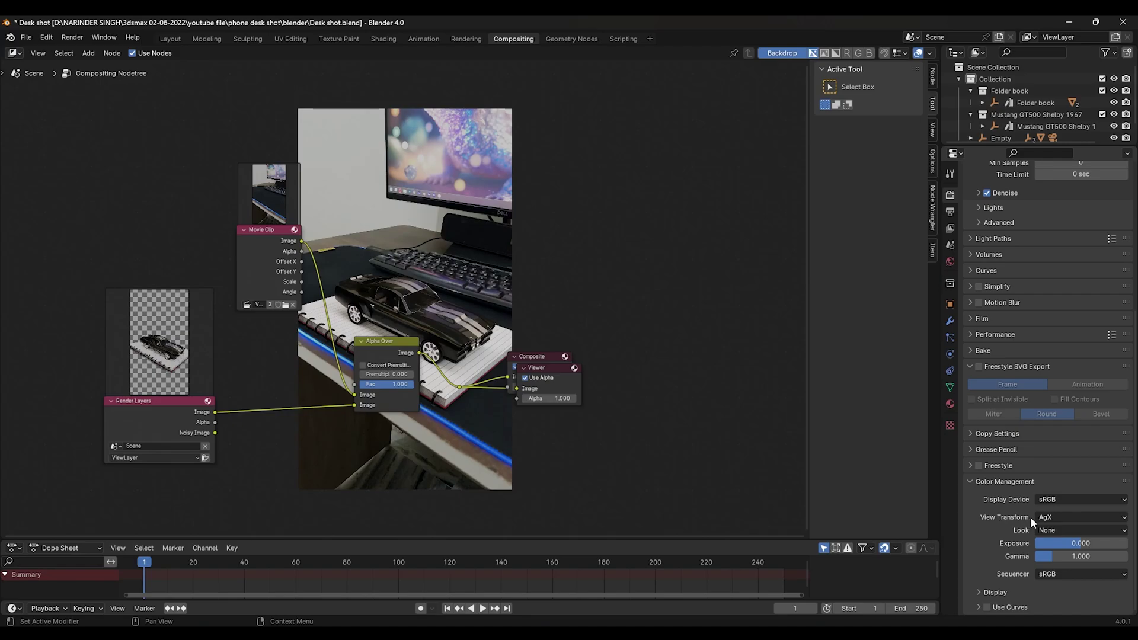
click(1054, 516)
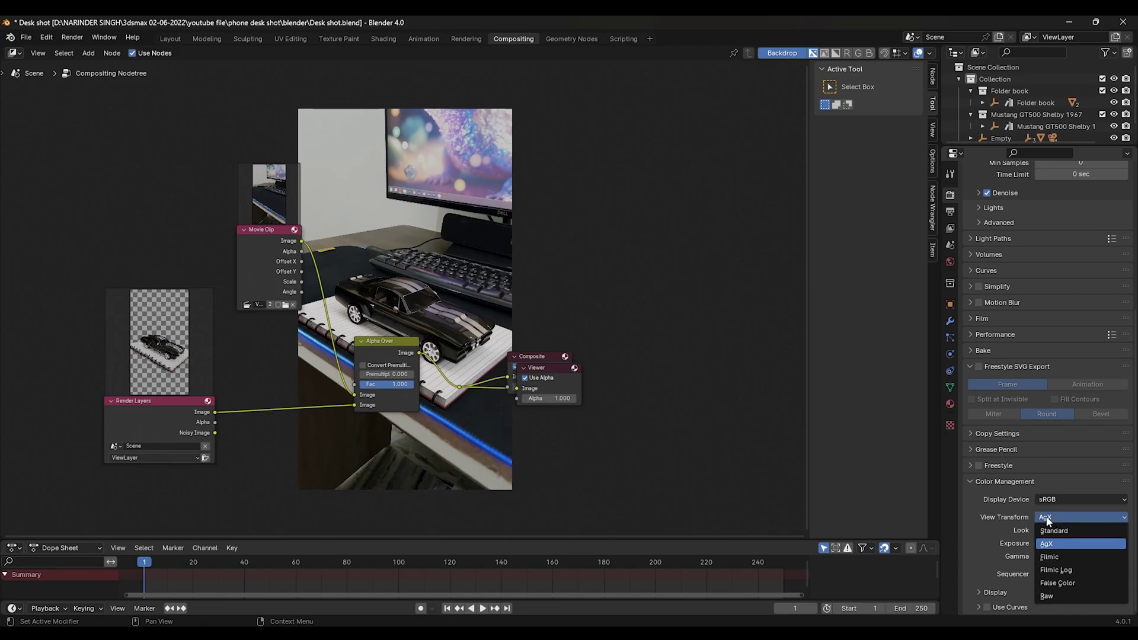
click(1059, 532)
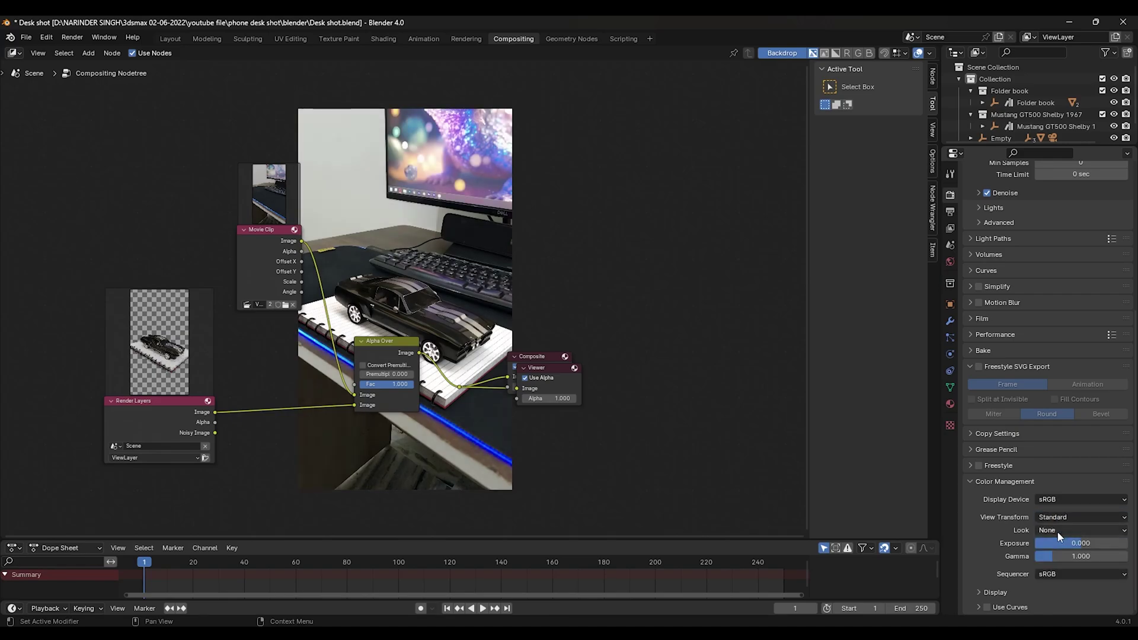
scroll(504, 267, up, 1)
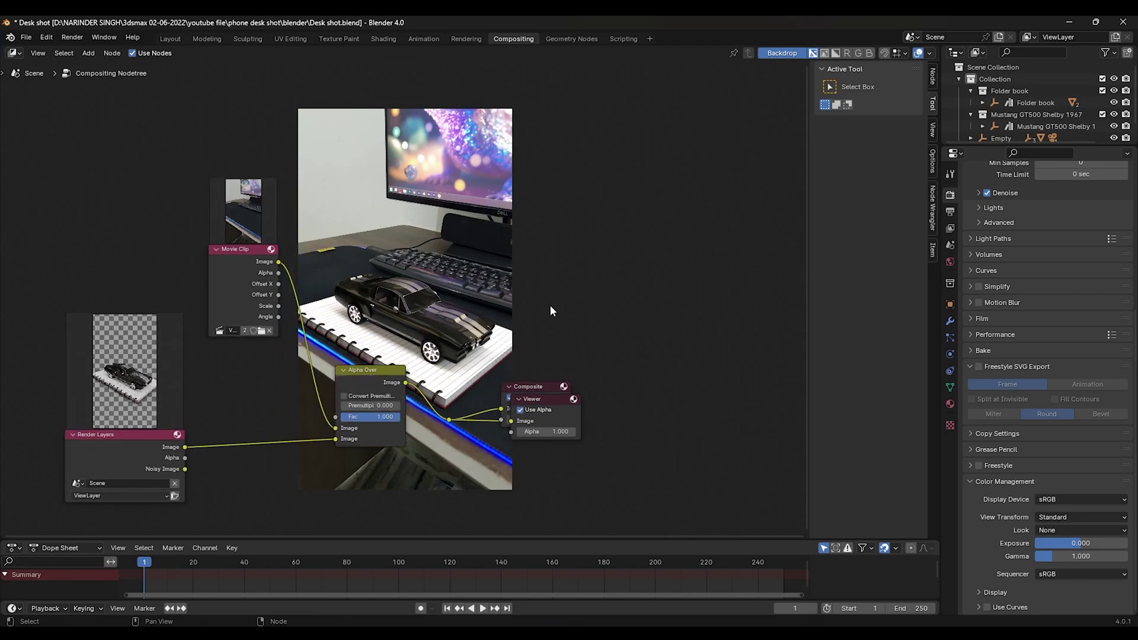
- Render frame 1 and zoom and pan to inspect the Mustang composited over the desk footage
key(F12)
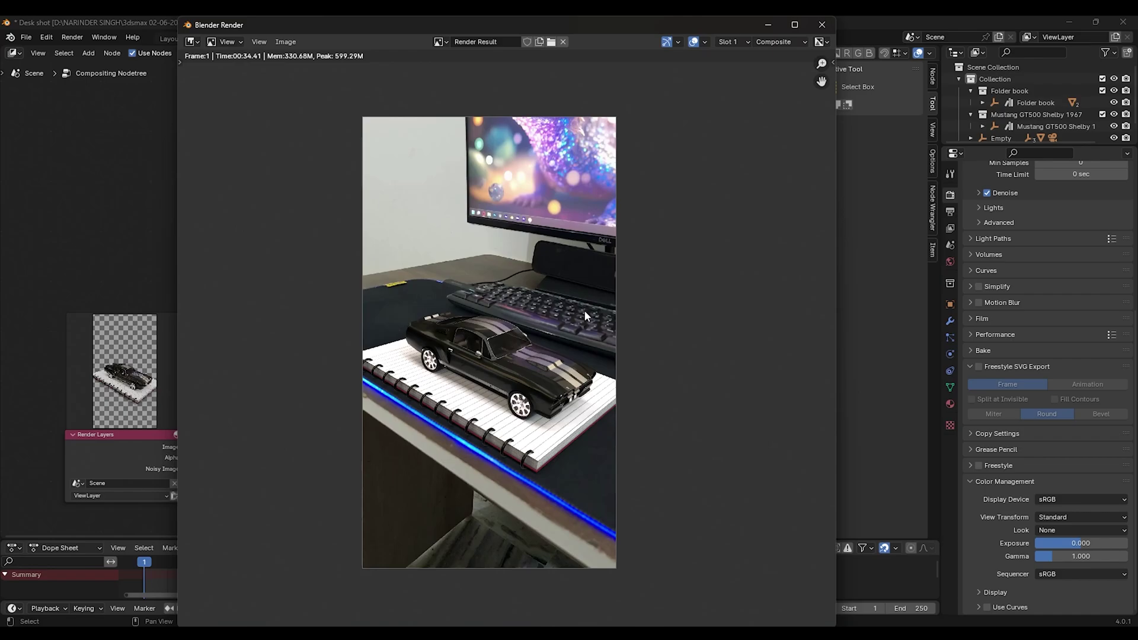
scroll(500, 413, up, 1)
scroll(457, 465, up, 1)
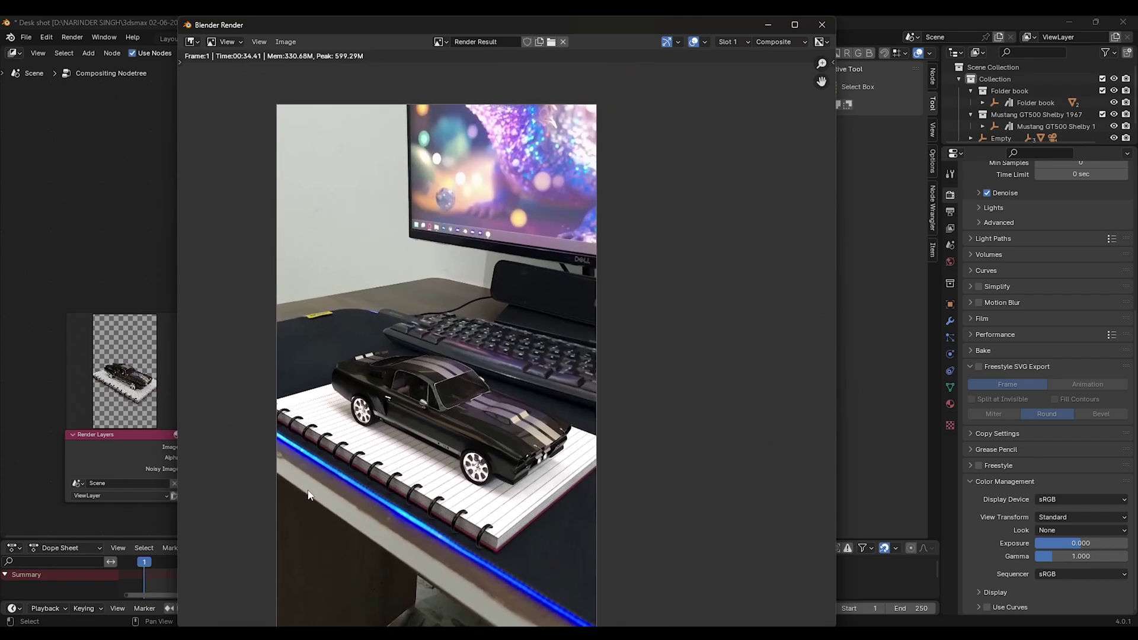
scroll(415, 456, up, 2)
middle_drag(415, 456, 483, 392)
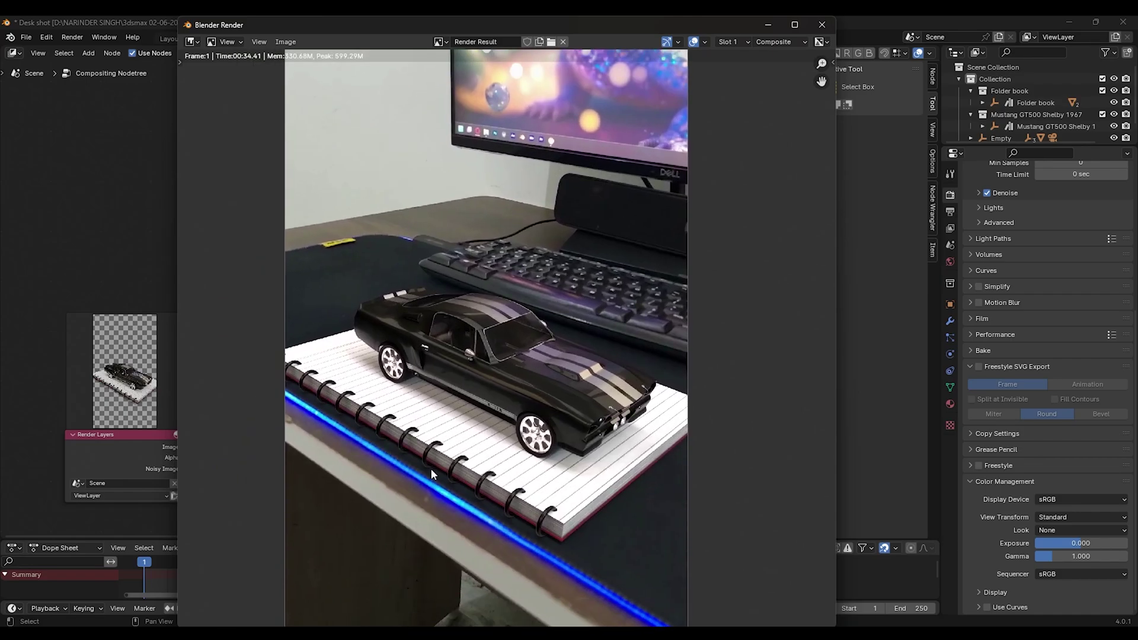
scroll(440, 454, down, 2)
scroll(439, 454, up, 1)
scroll(446, 461, up, 1)
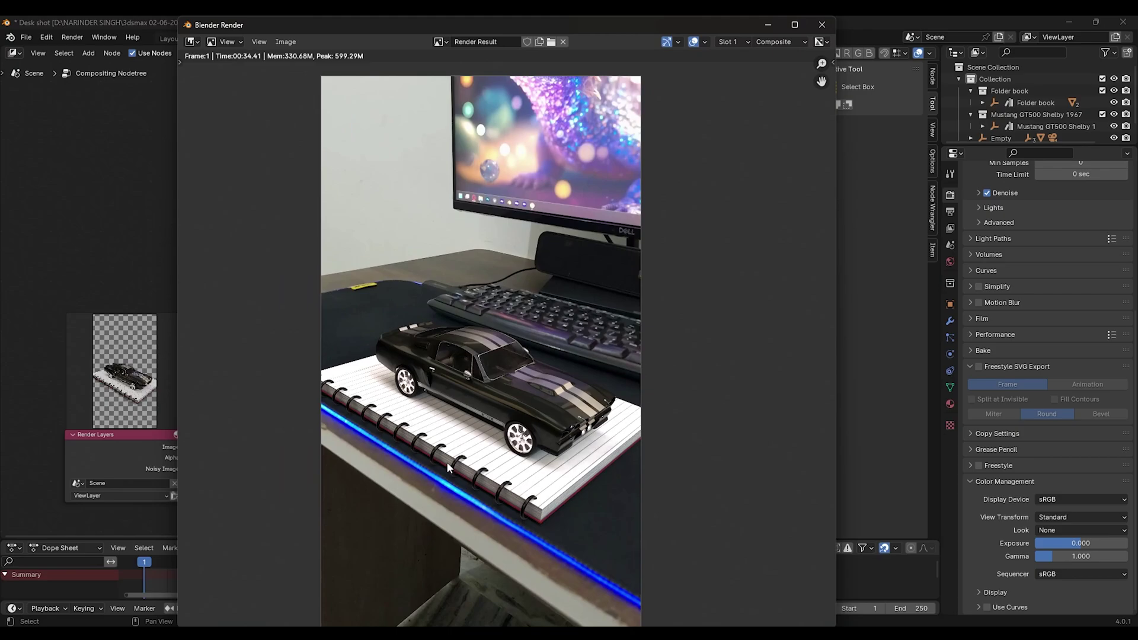